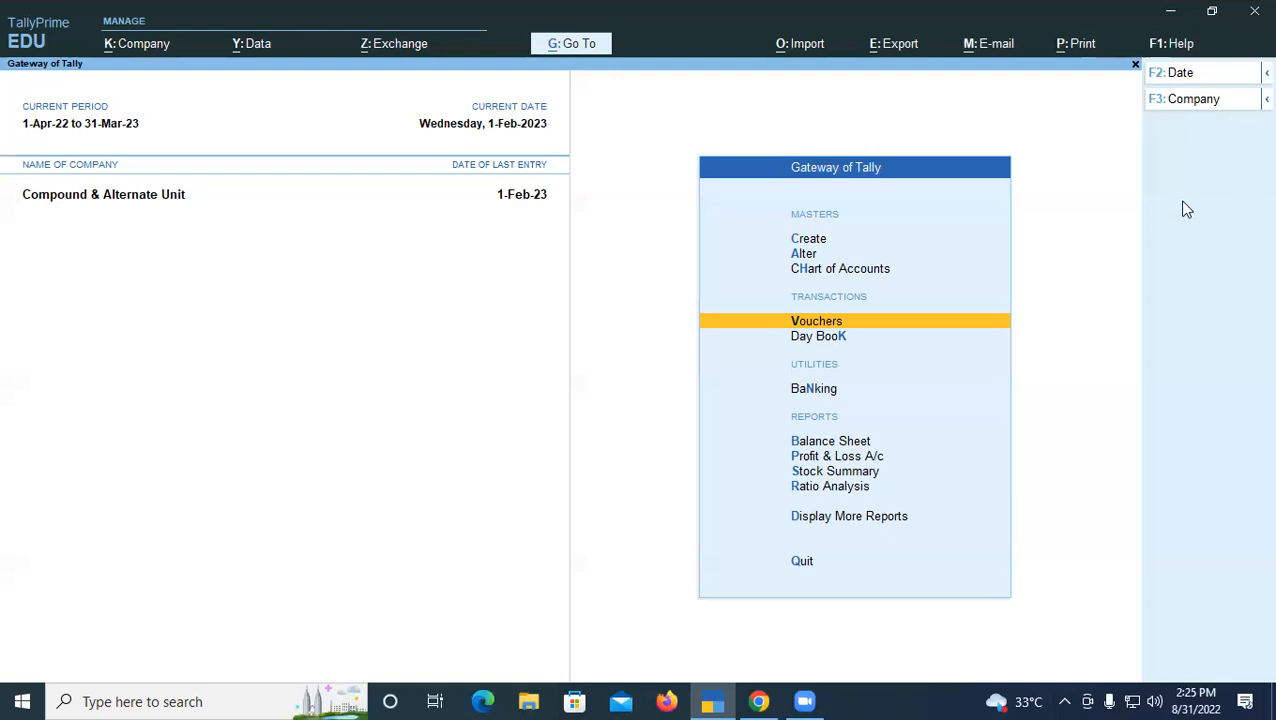
Open the creation form for a new stock item from the inventory masters.
key(Up)
key(Up)
key(Up)
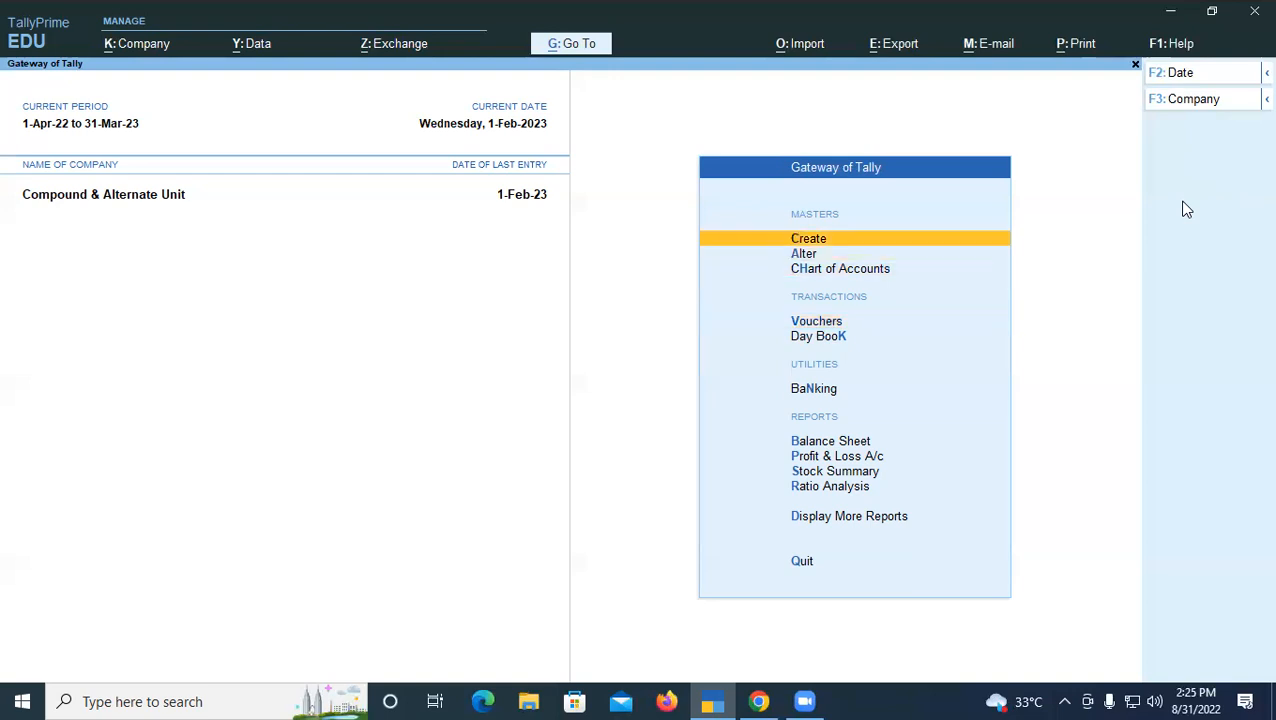
key(Return)
key(Down)
key(Down)
key(Down)
key(Down)
key(Down)
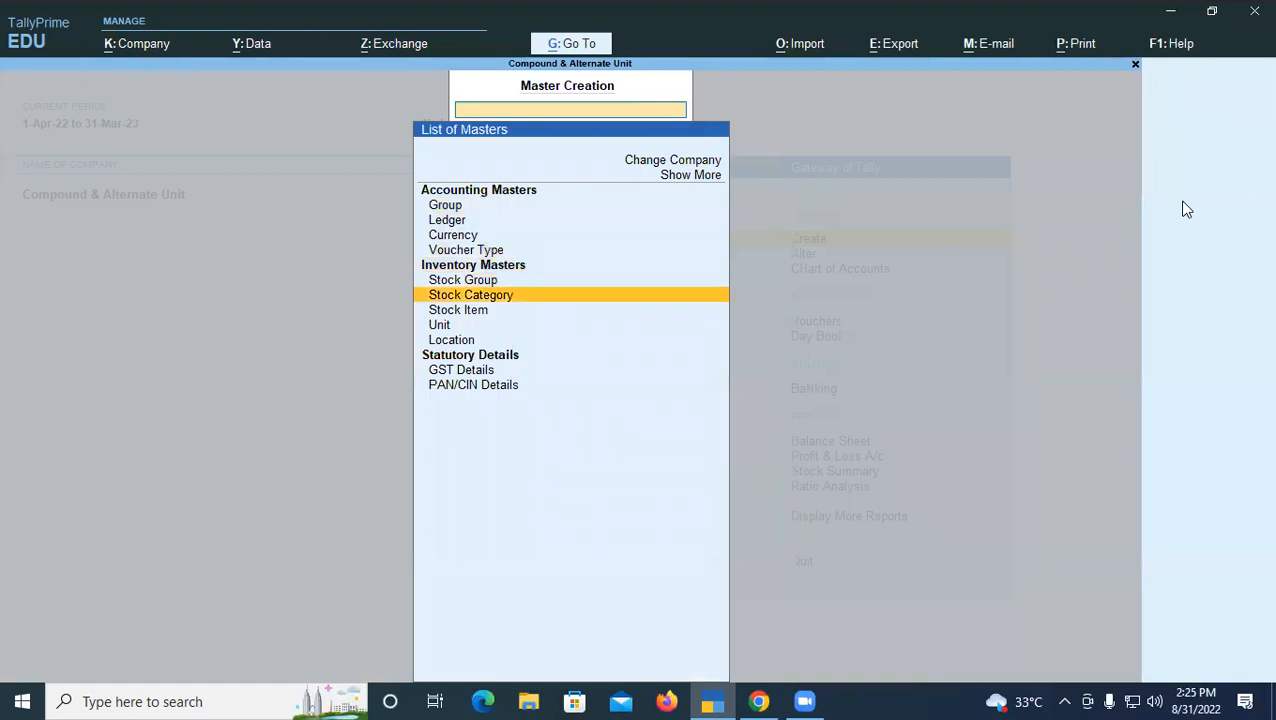
key(Down)
key(Return)
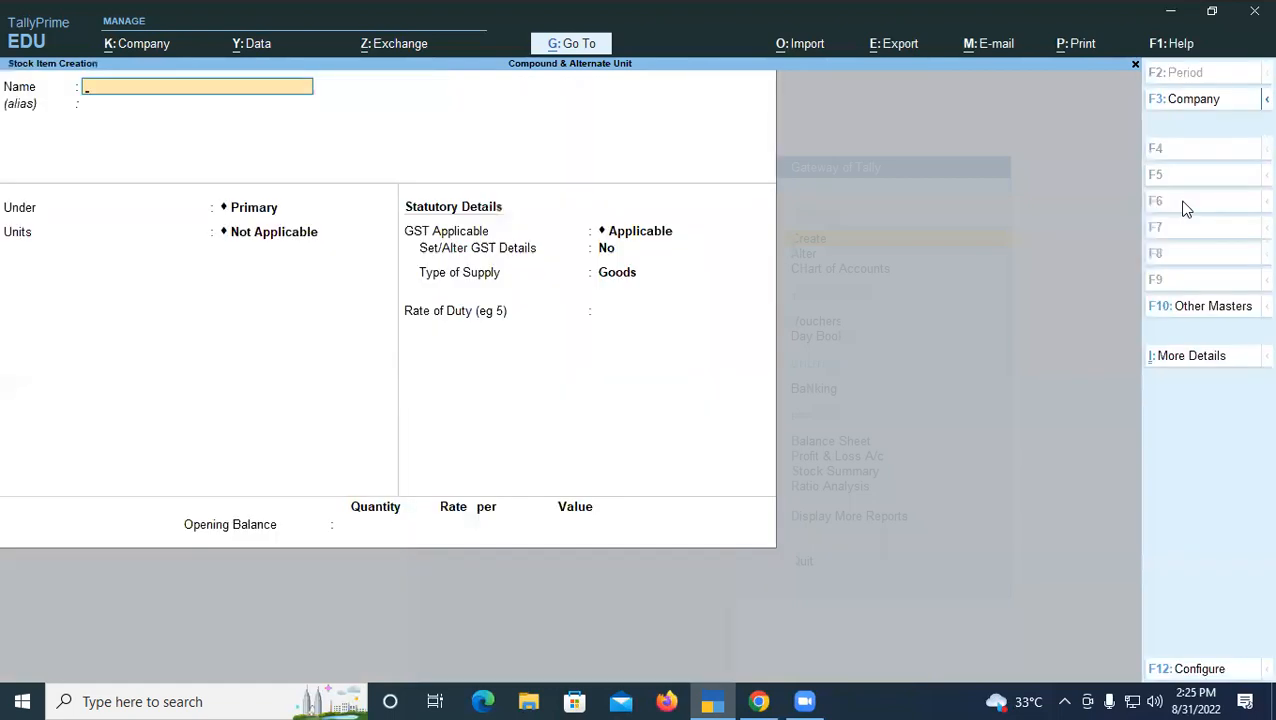
Name the new stock item Pentonic and leave its alias blank.
text(Pen)
key(BackSpace)
key(BackSpace)
key(BackSpace)
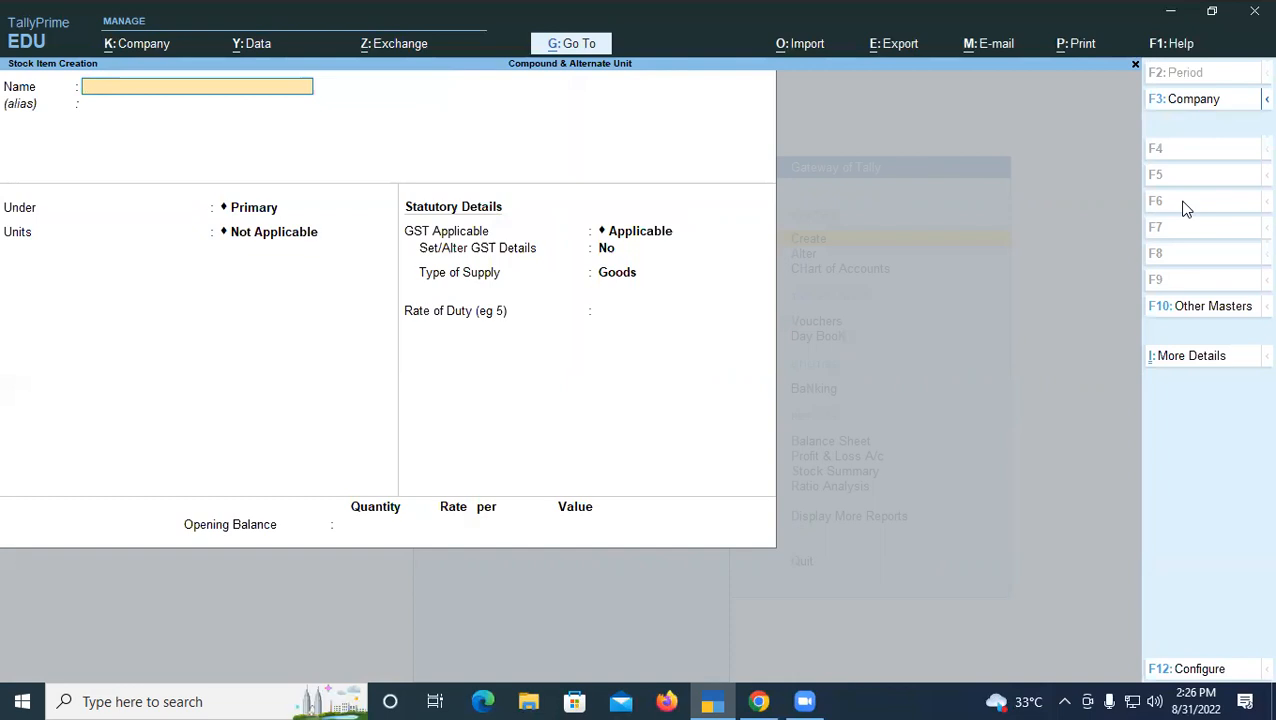
text(Pentonic)
key(Return)
key(Return)
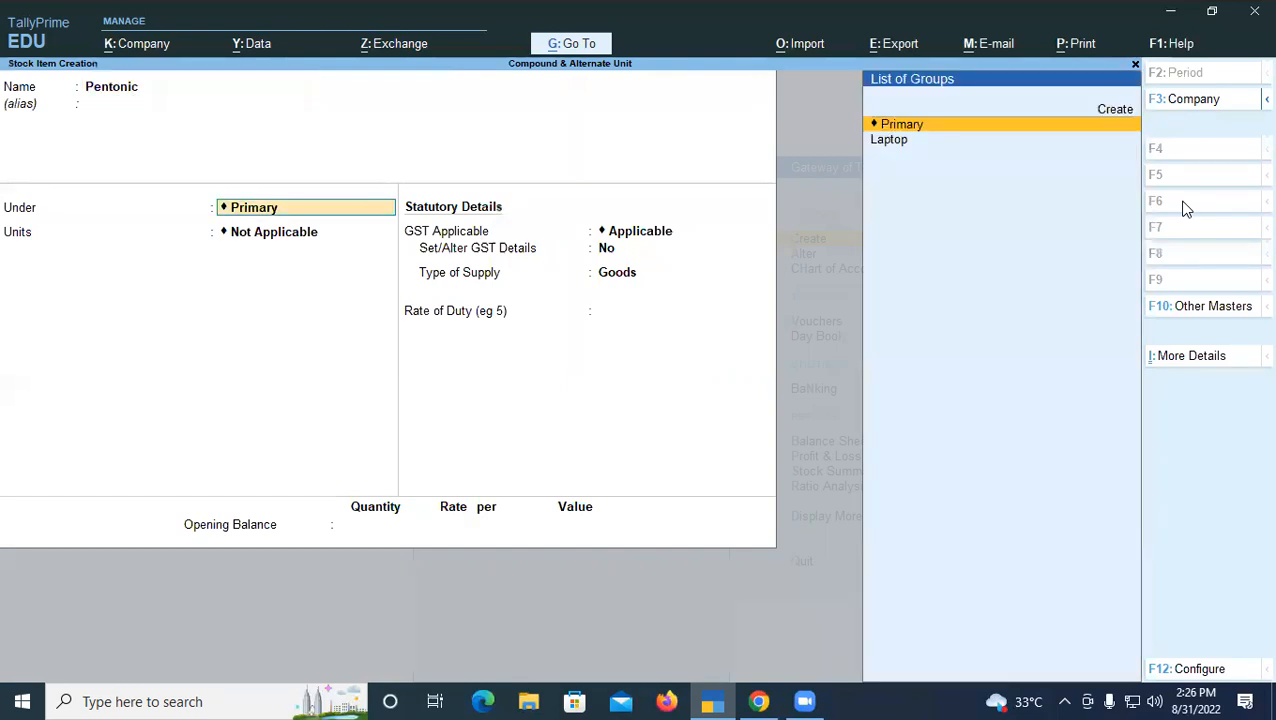
Place Pentonic under the Primary group and set its unit of measure to nos.
key(Return)
key(Down)
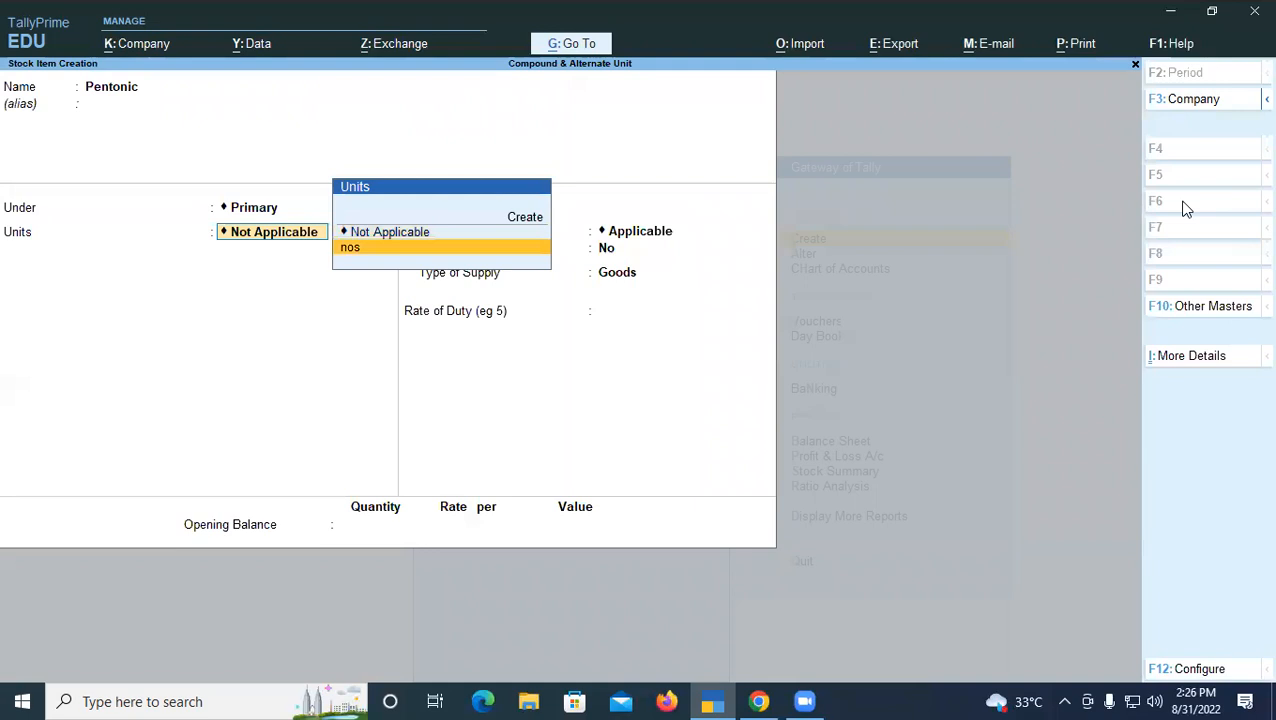
key(Return)
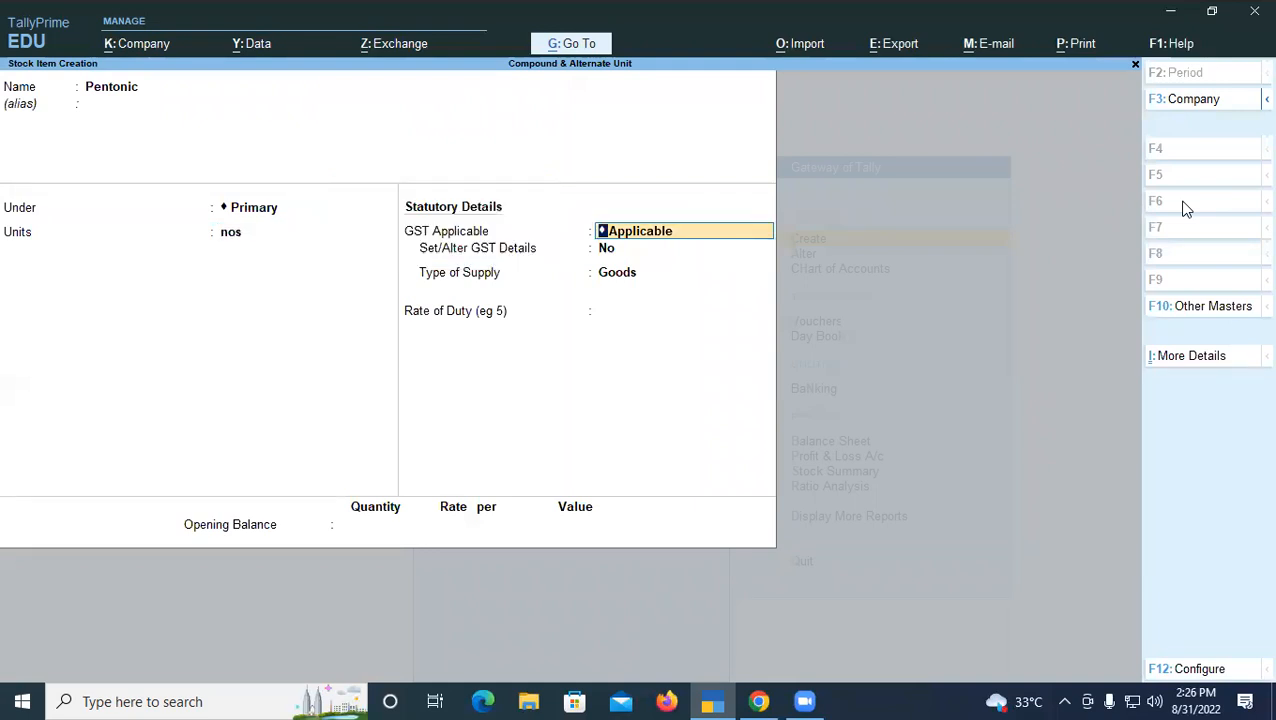
Enable the use of alternative units in the stock item configuration and save the configuration.
key(F12)
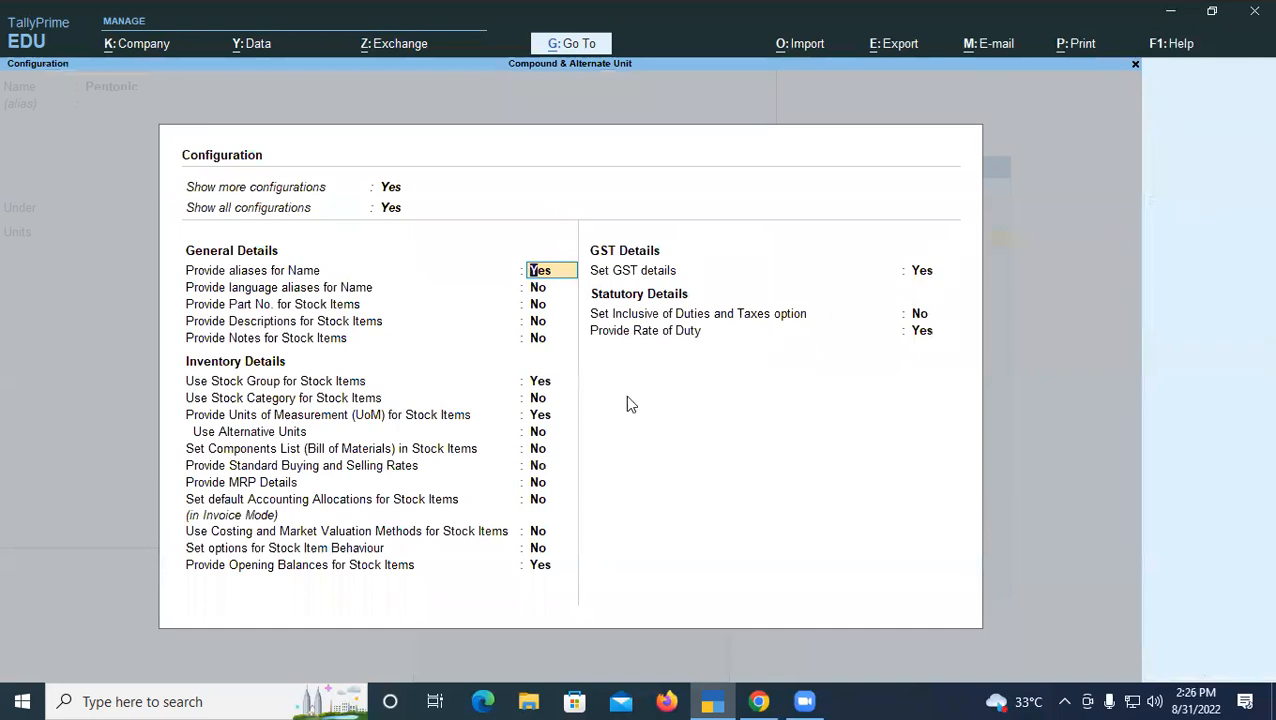
click(537, 433)
text(y)
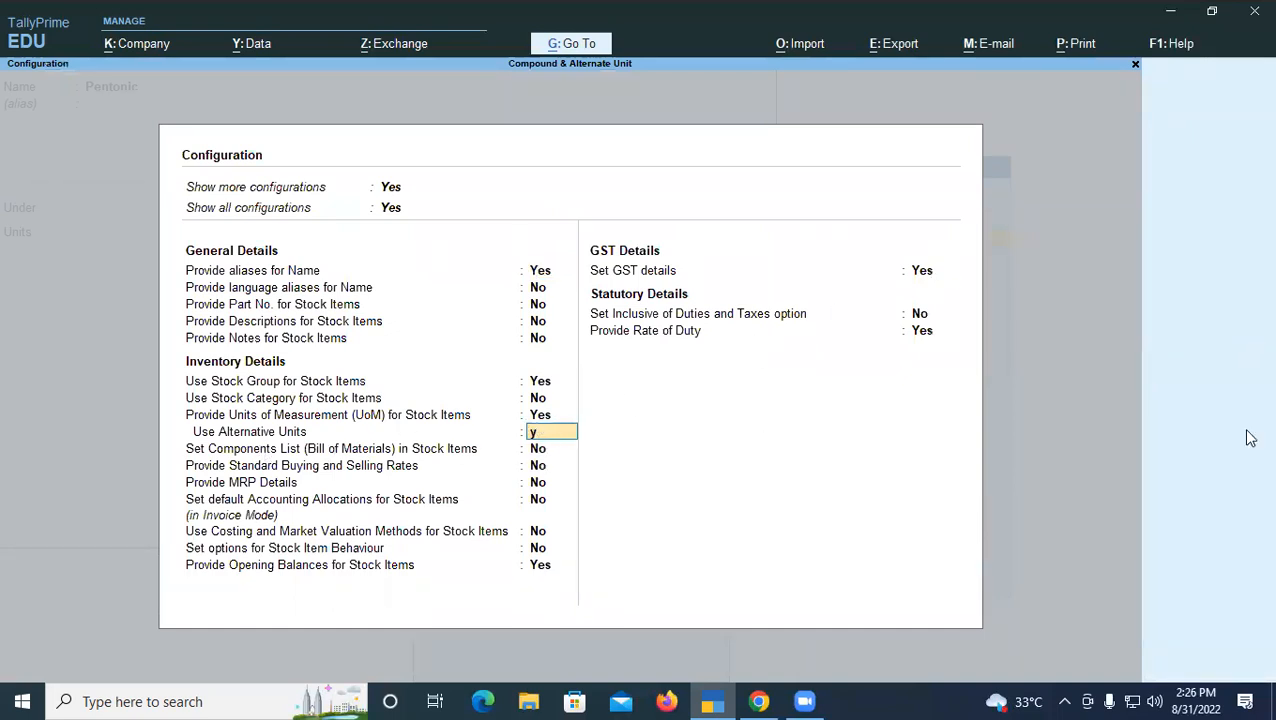
key(Return)
key(ctrl+a)
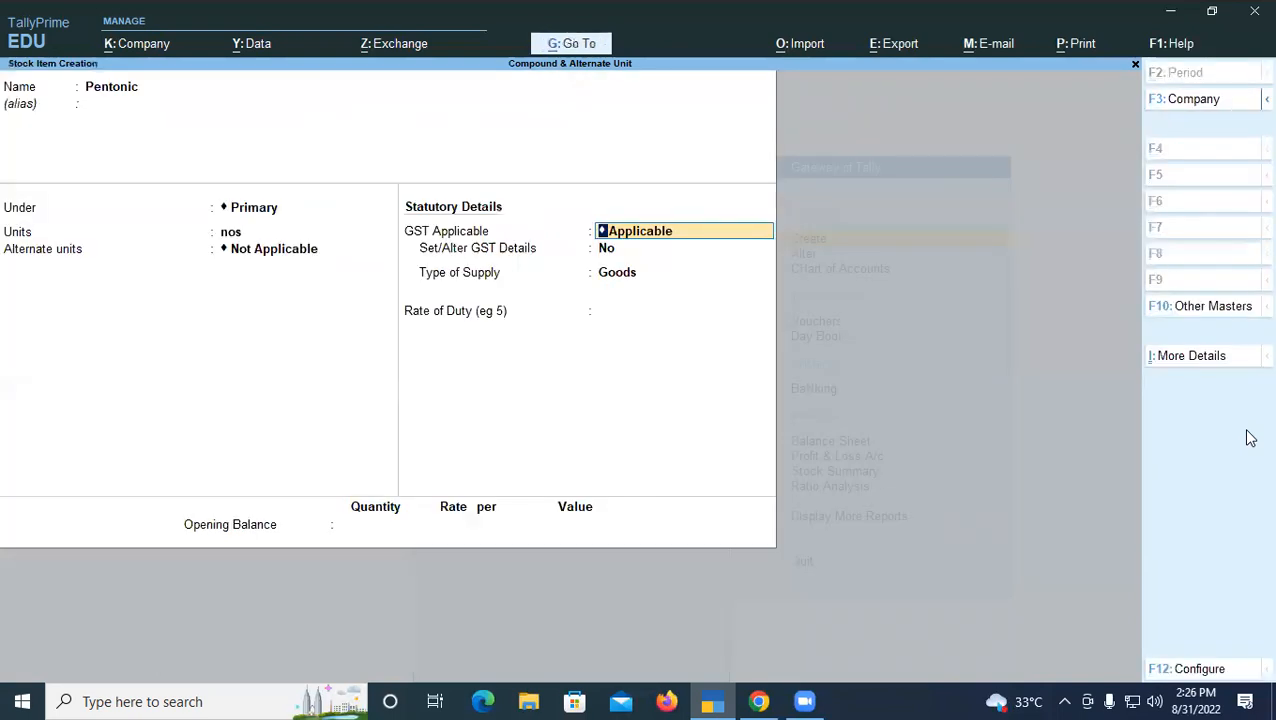
Try to set nos as the alternate unit of Pentonic.
key(BackSpace)
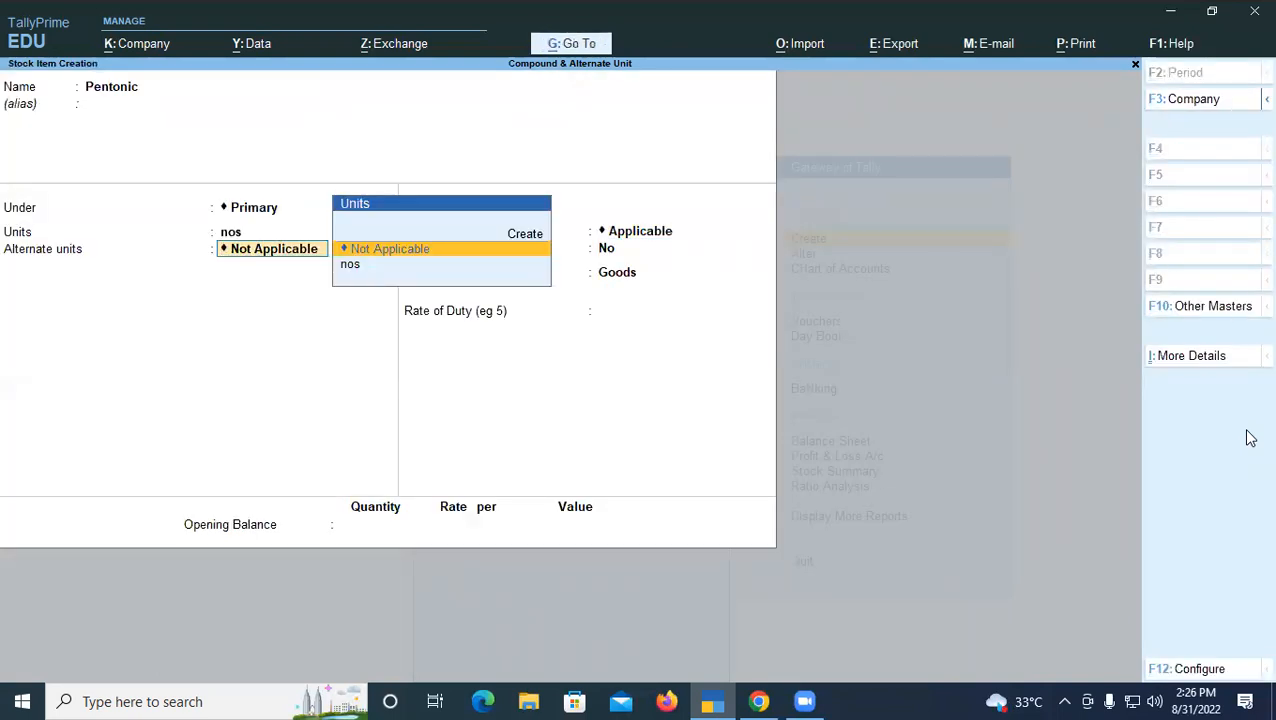
key(Down)
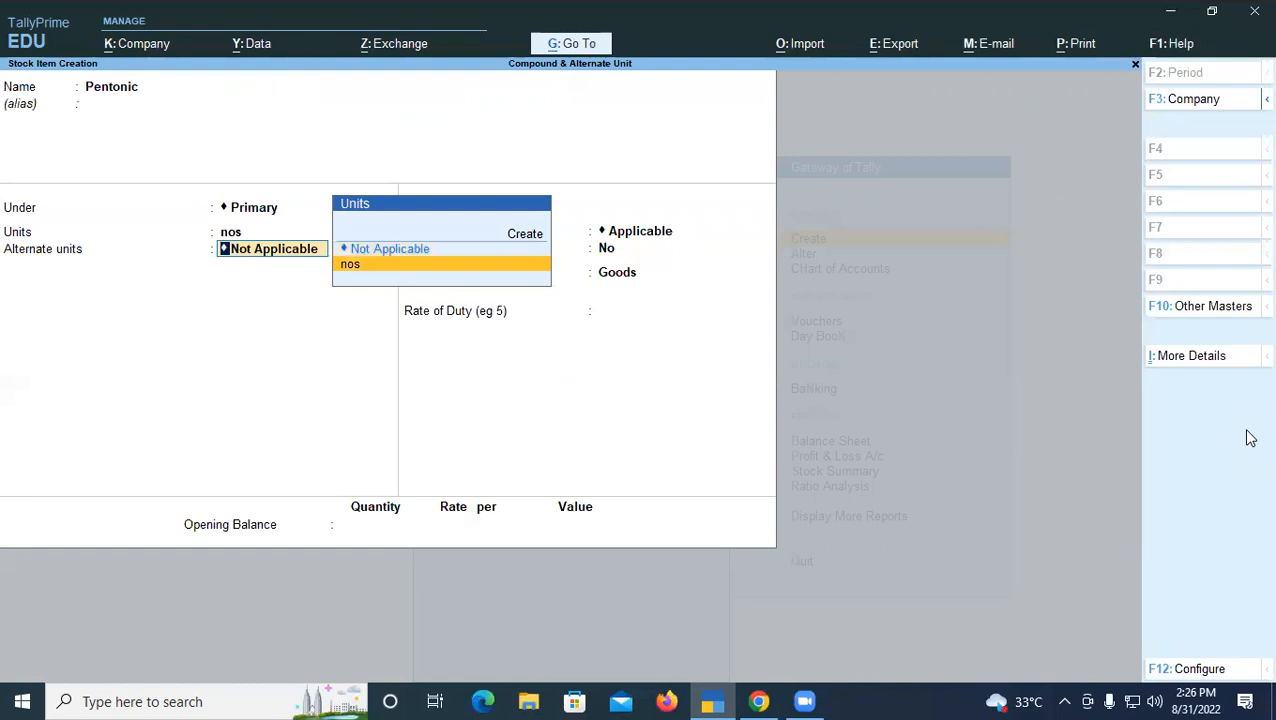
key(Return)
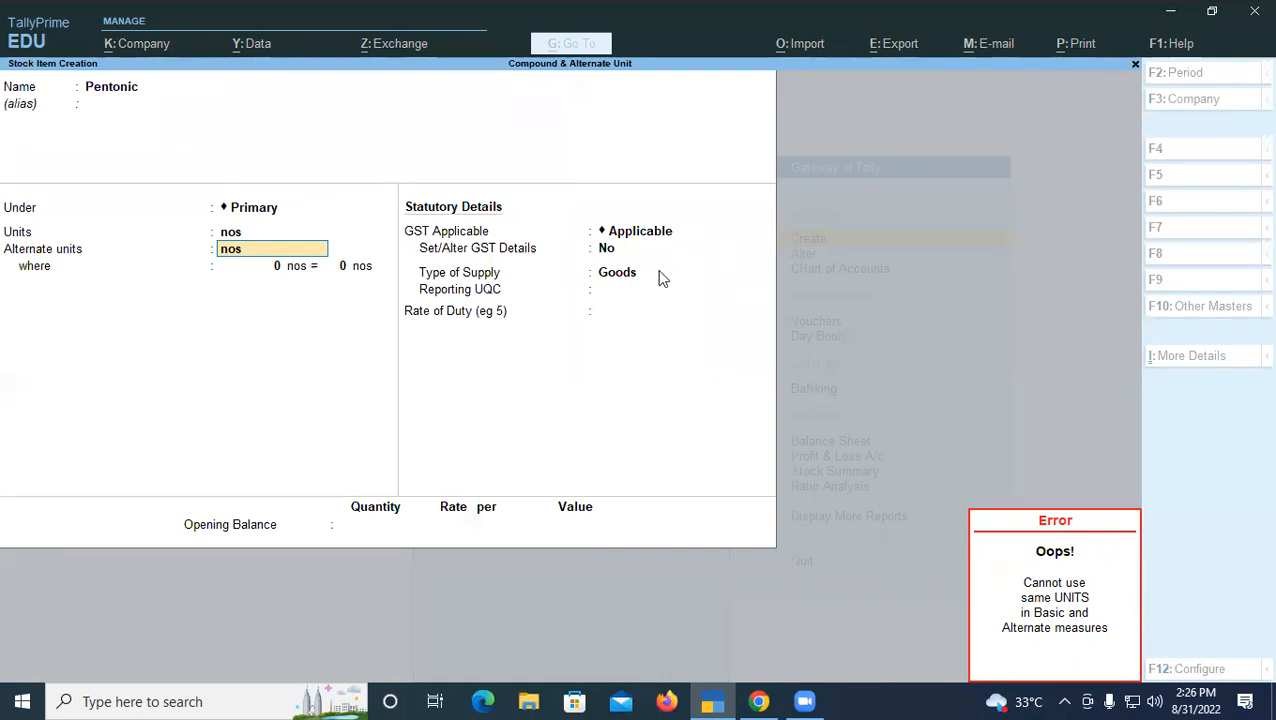
Start a new simple unit with the symbol box for Pentonic's alternate unit, leaving the formal name blank.
key(alt+c)
text(box)
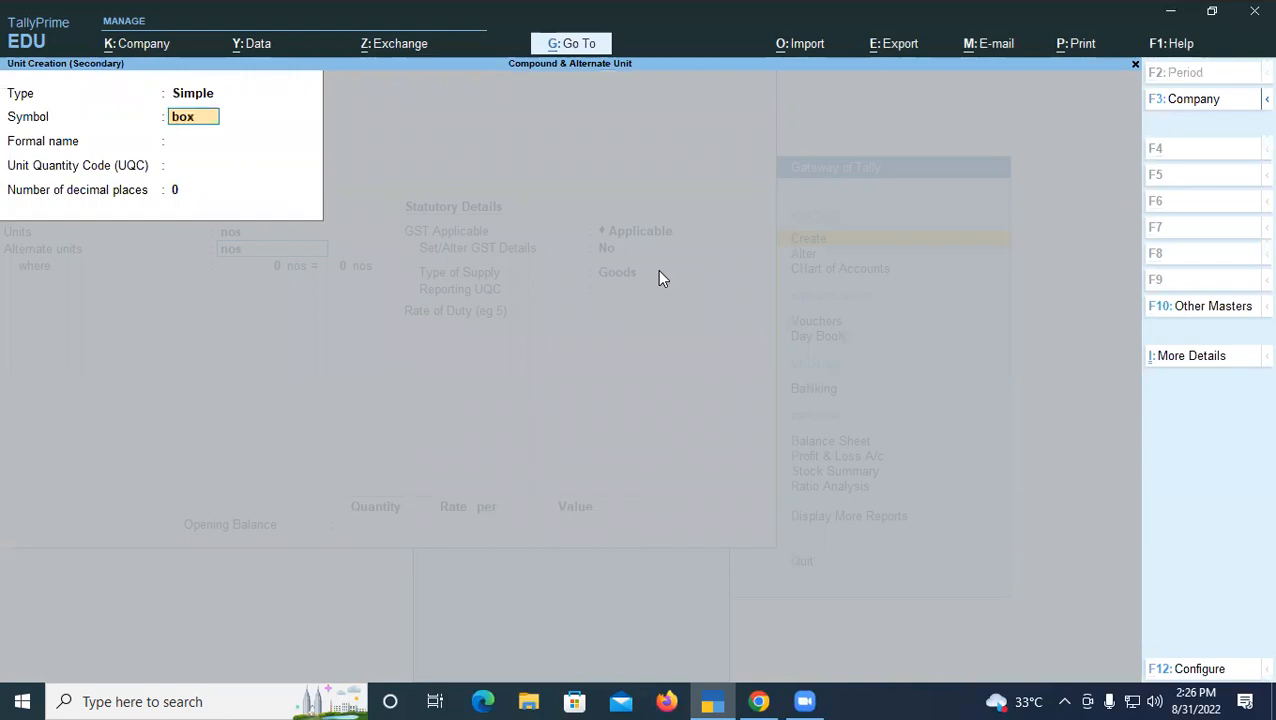
key(Return)
key(Return)
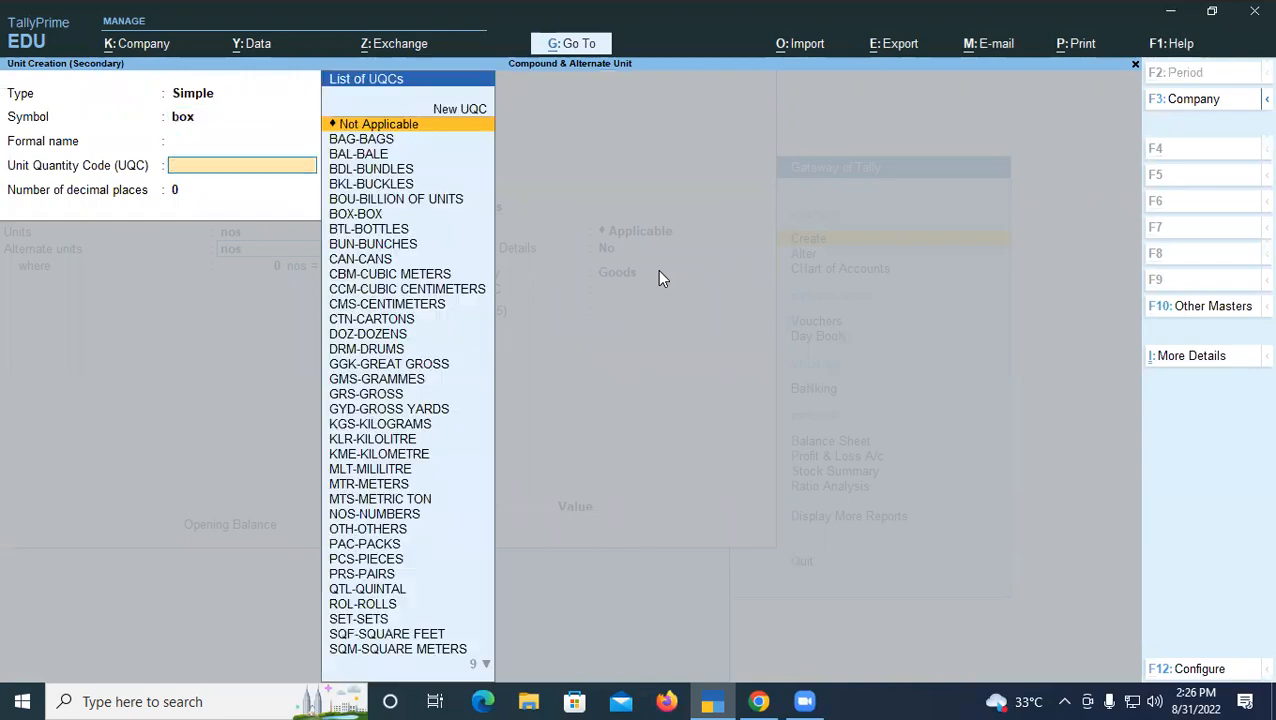
Assign the unit quantity code BOX-BOX to the box unit and save it with 0 decimal places.
text(b)
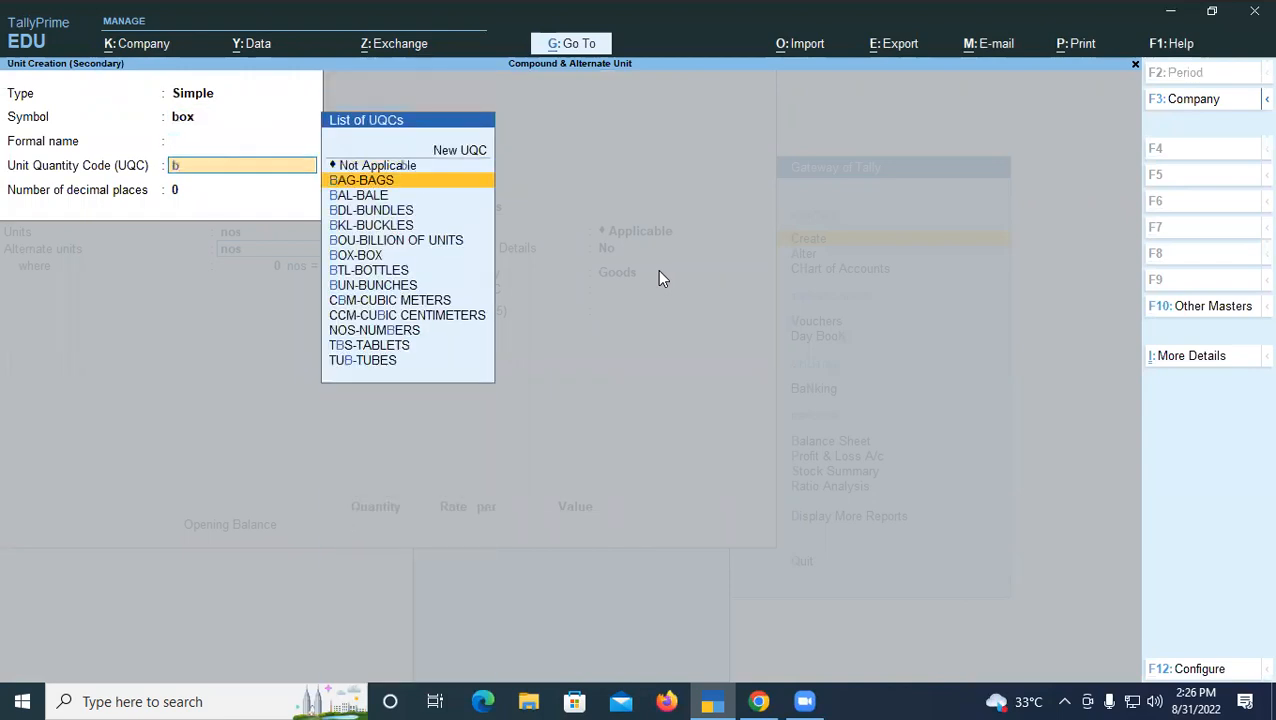
key(Return)
key(BackSpace)
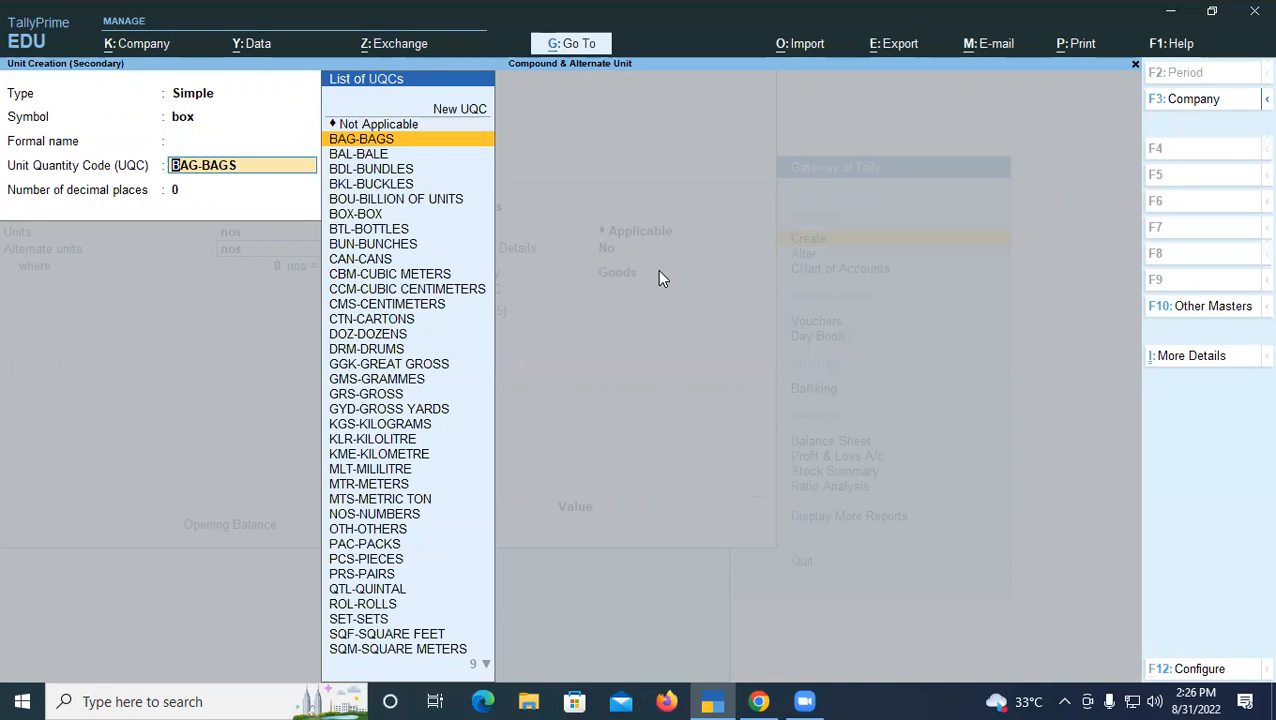
key(Down)
key(Down)
key(Down)
key(Down)
key(Down)
key(Return)
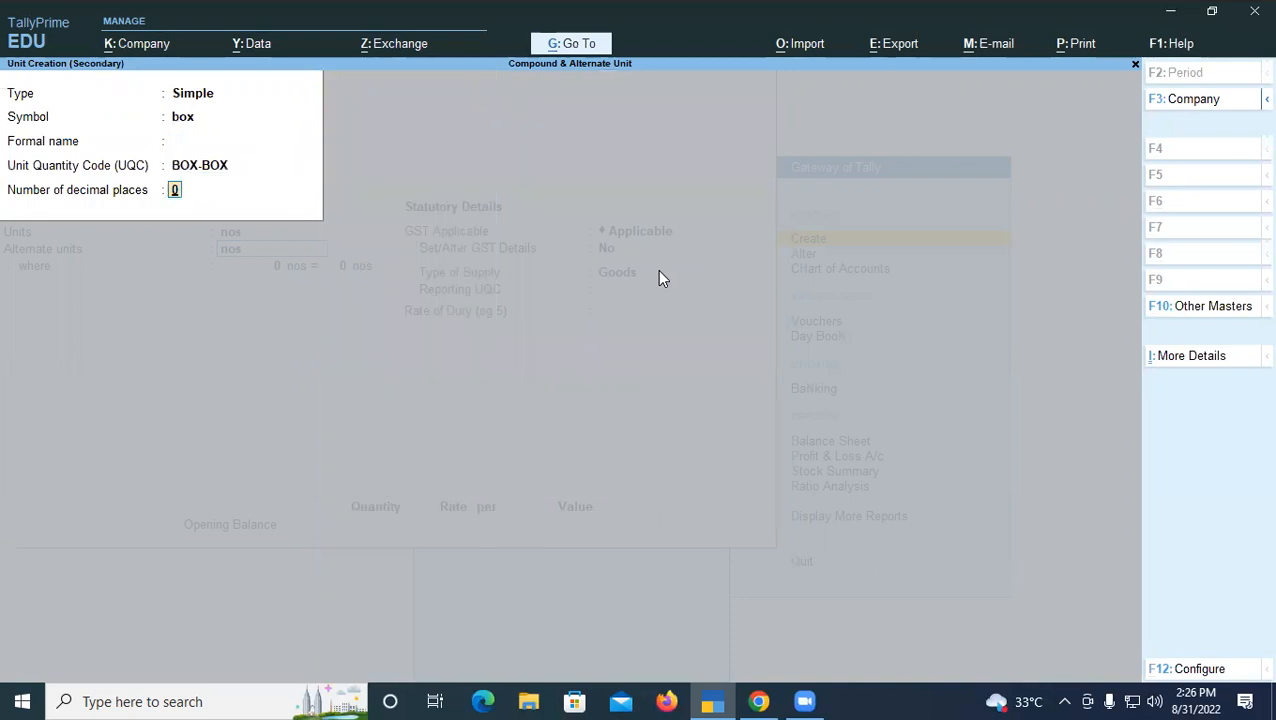
key(Return)
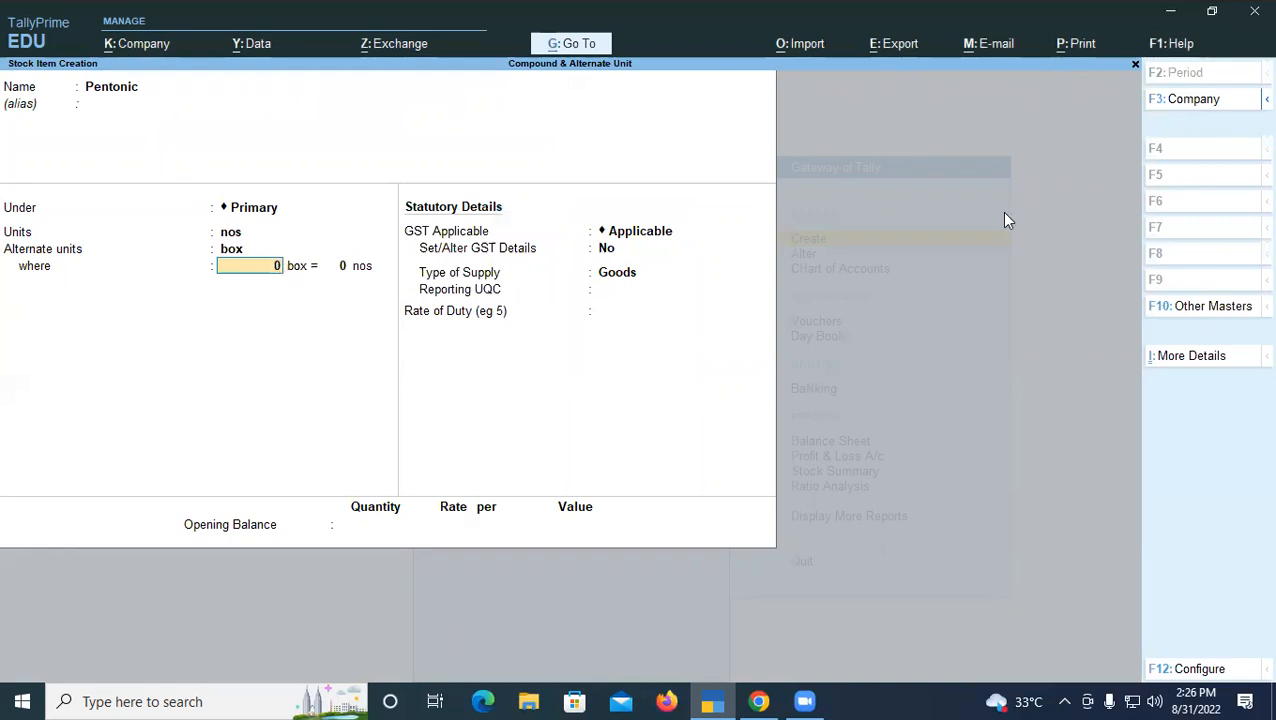
Set Pentonic's alternate unit conversion to 1 box = 20 nos.
text(1)
key(Return)
text(20)
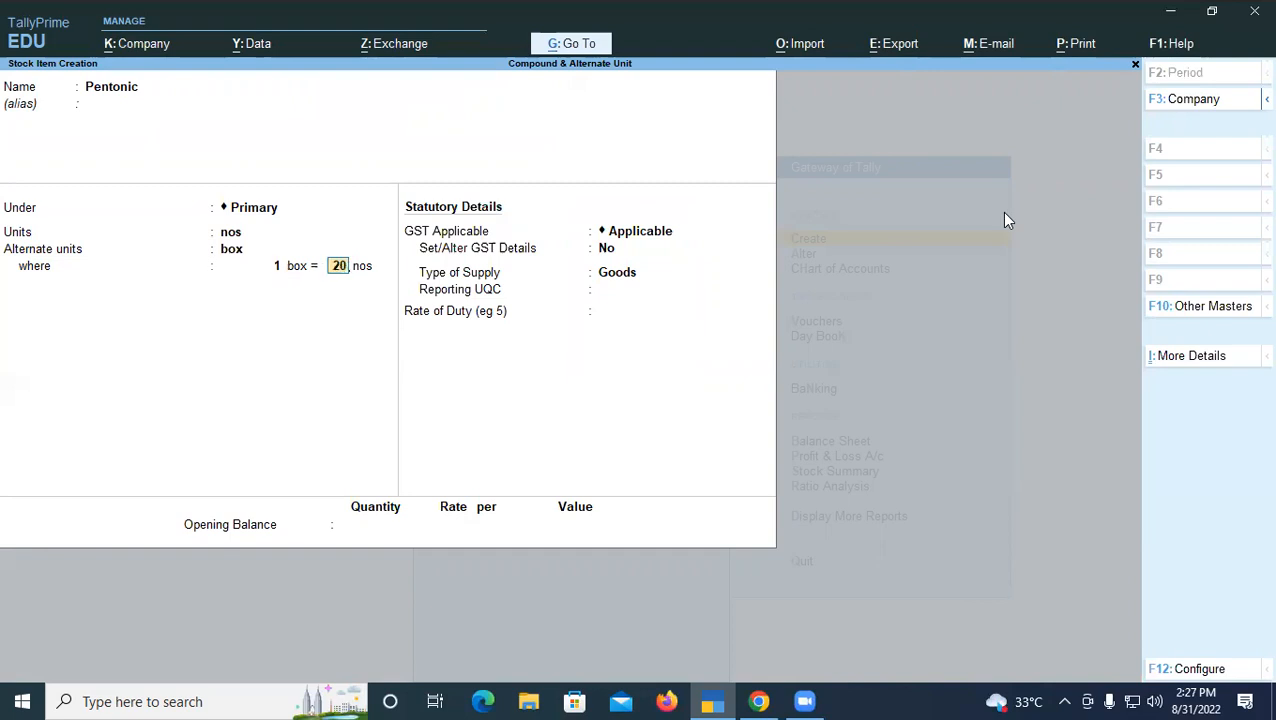
key(Return)
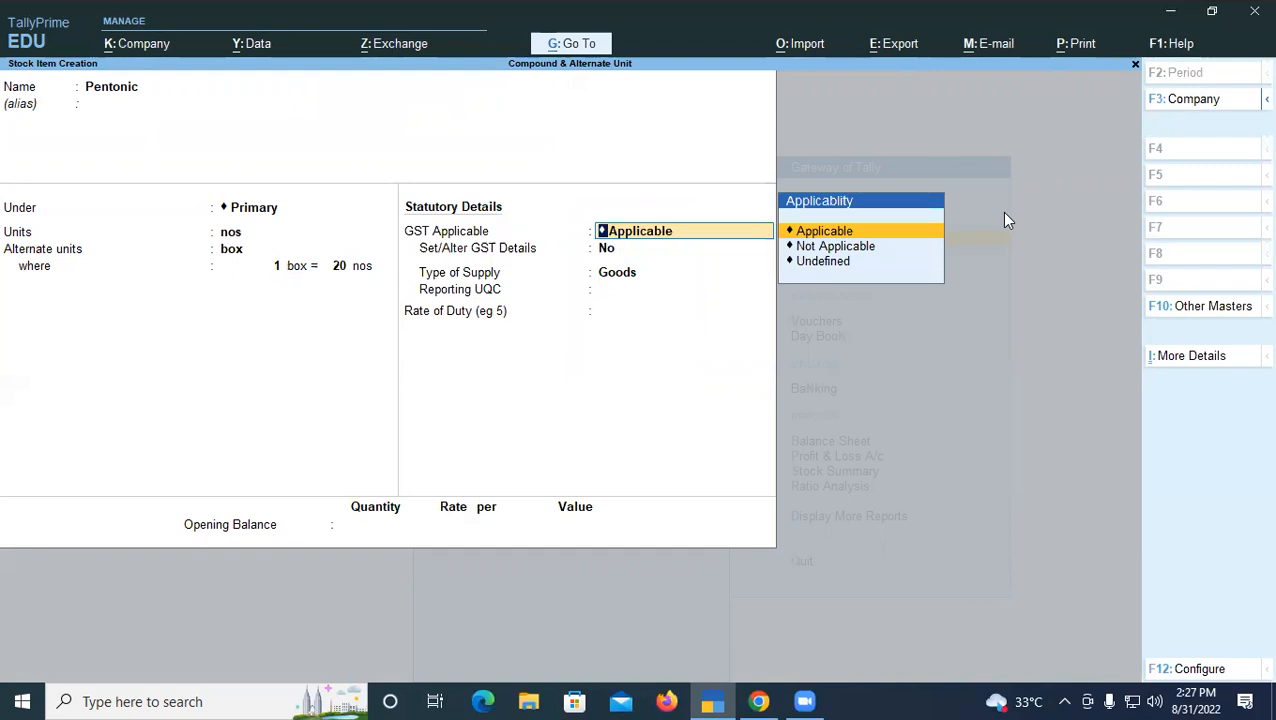
Keep Pentonic's default statutory details and save the stock item without an opening balance.
key(Return)
key(Return)
key(Return)
key(Return)
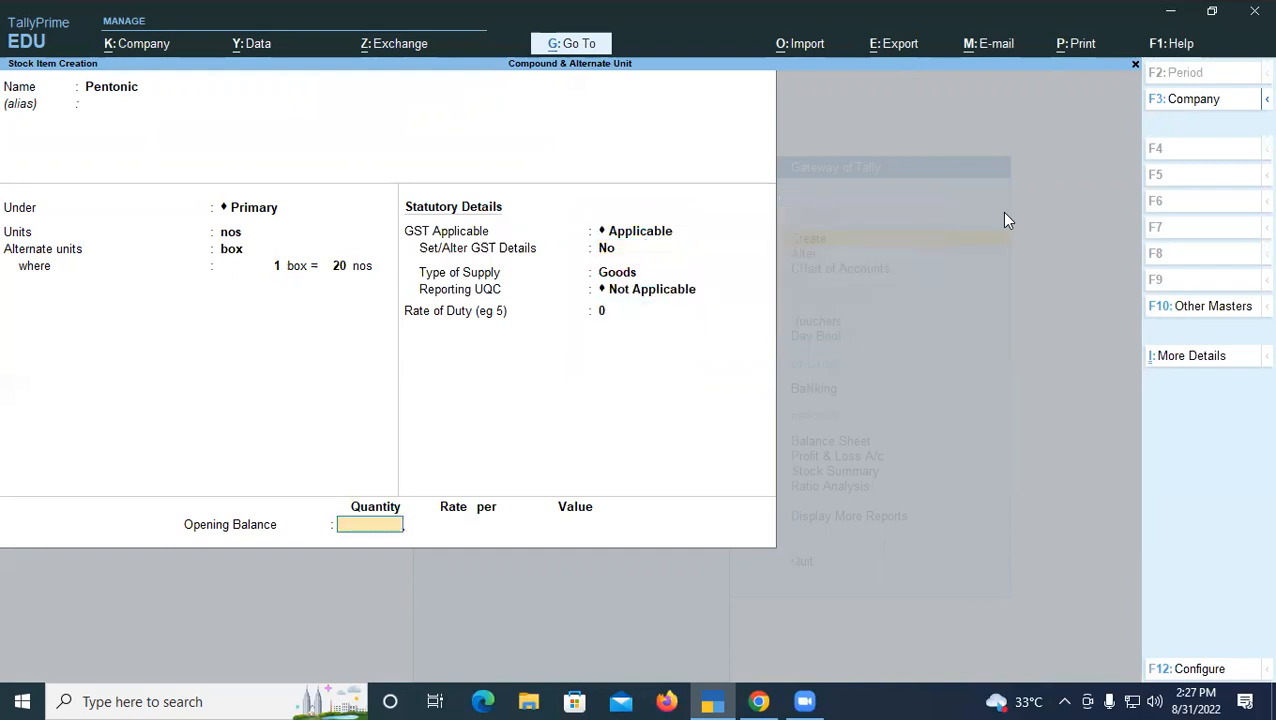
key(Return)
key(Return)
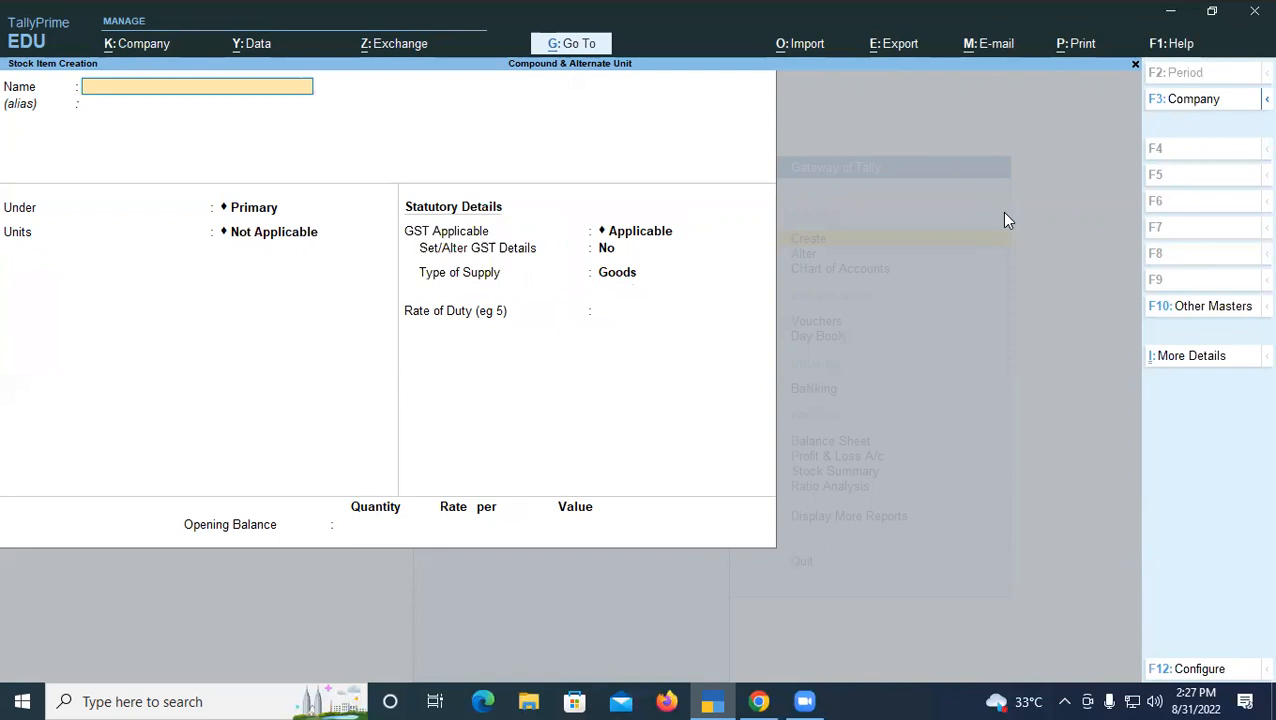
Name the next stock item Basmati and place it under the Primary group.
text(R)
key(BackSpace)
text(Rice)
key(BackSpace)
key(BackSpace)
key(BackSpace)
key(BackSpace)
text(Basmat)
key(Return)
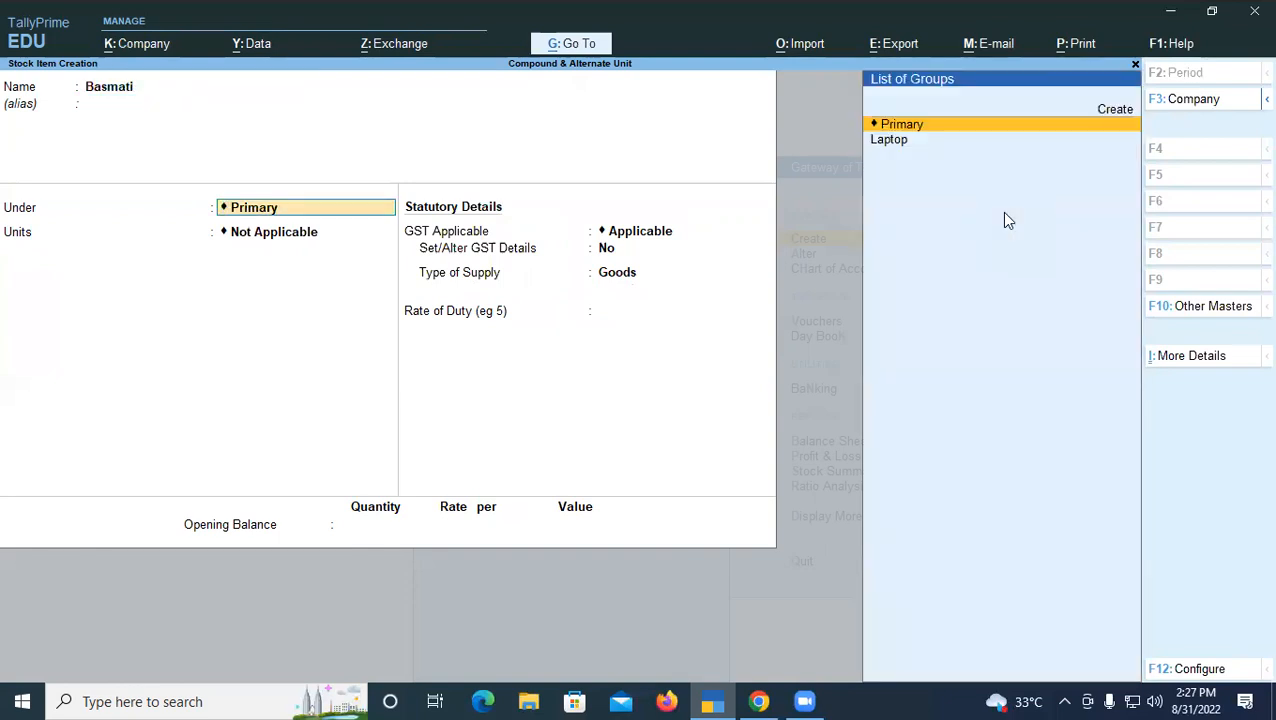
key(Return)
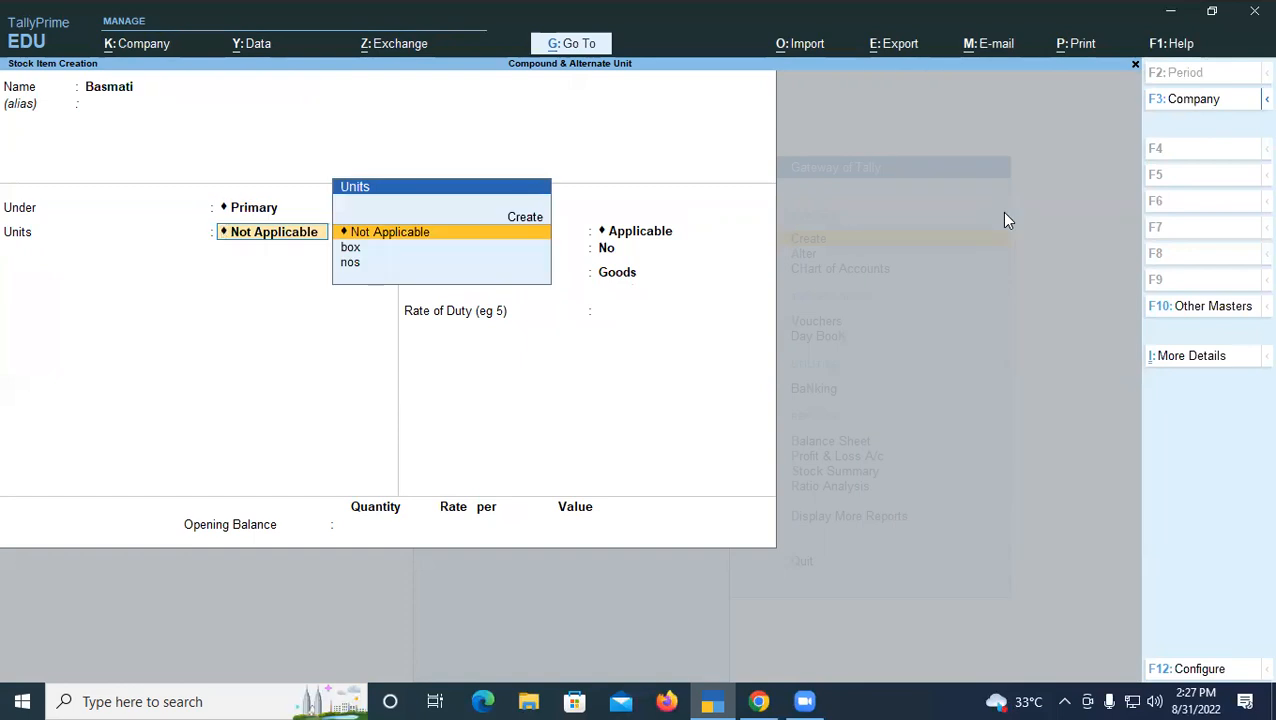
Create a simple unit kg with the unit quantity code KGS-KILOGRAMS as Basmati's unit of measure.
key(alt)
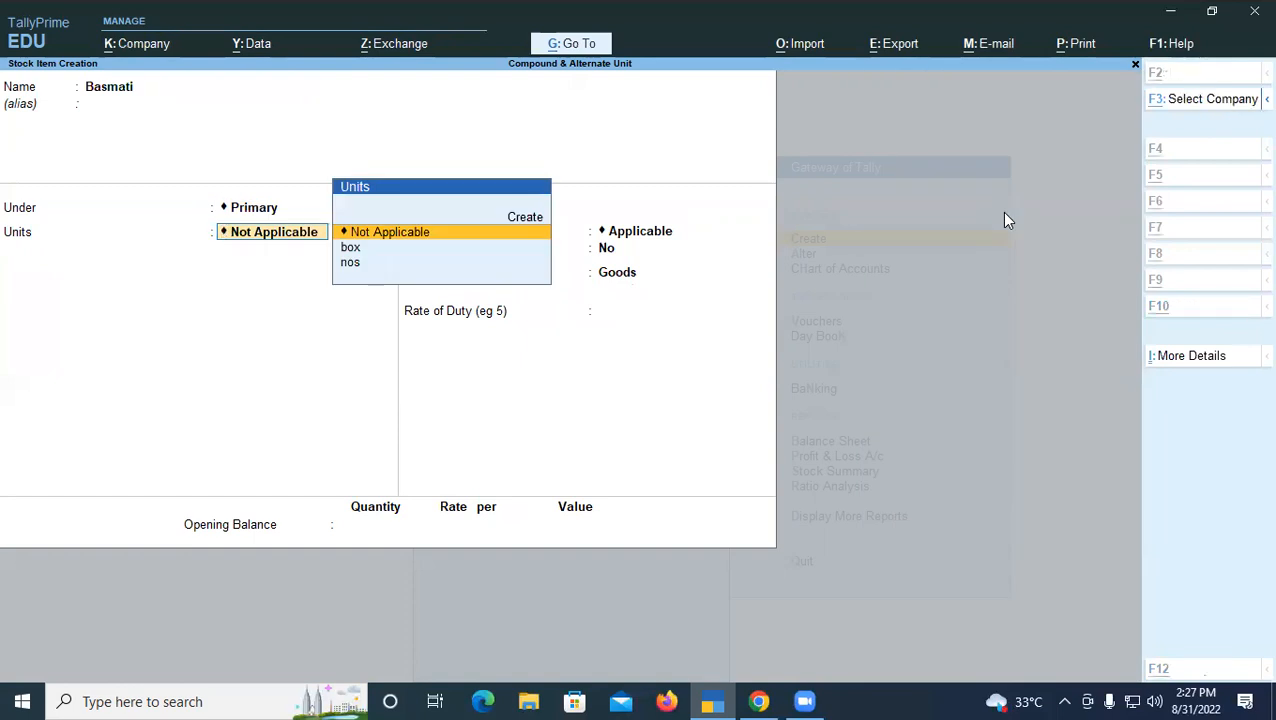
key(alt+c)
text(kg)
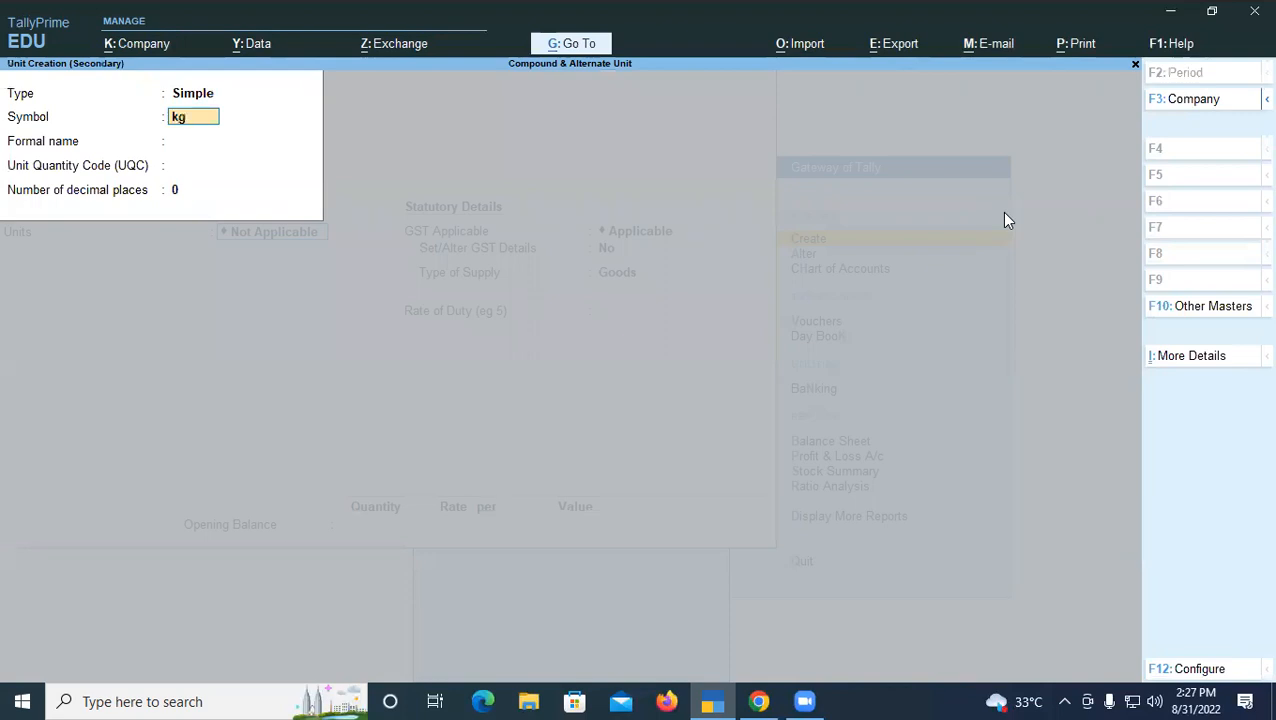
key(Return)
key(Return)
text(k)
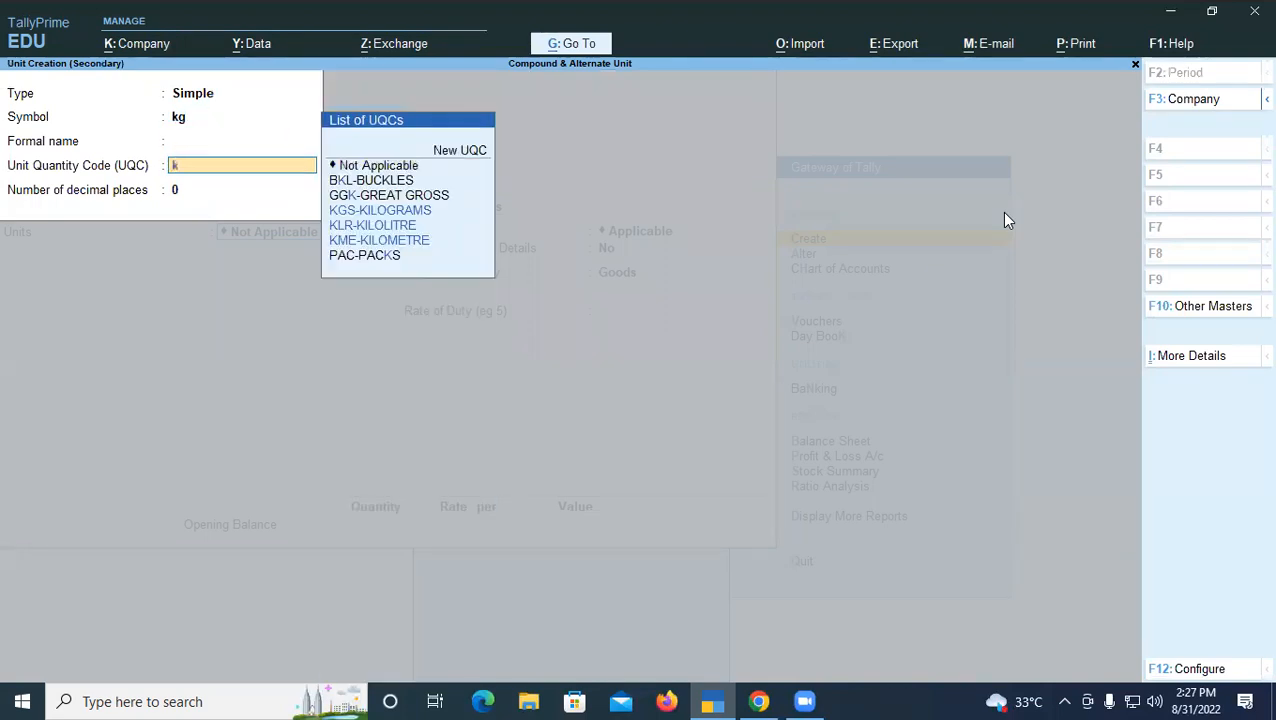
key(Down)
key(Up)
key(Return)
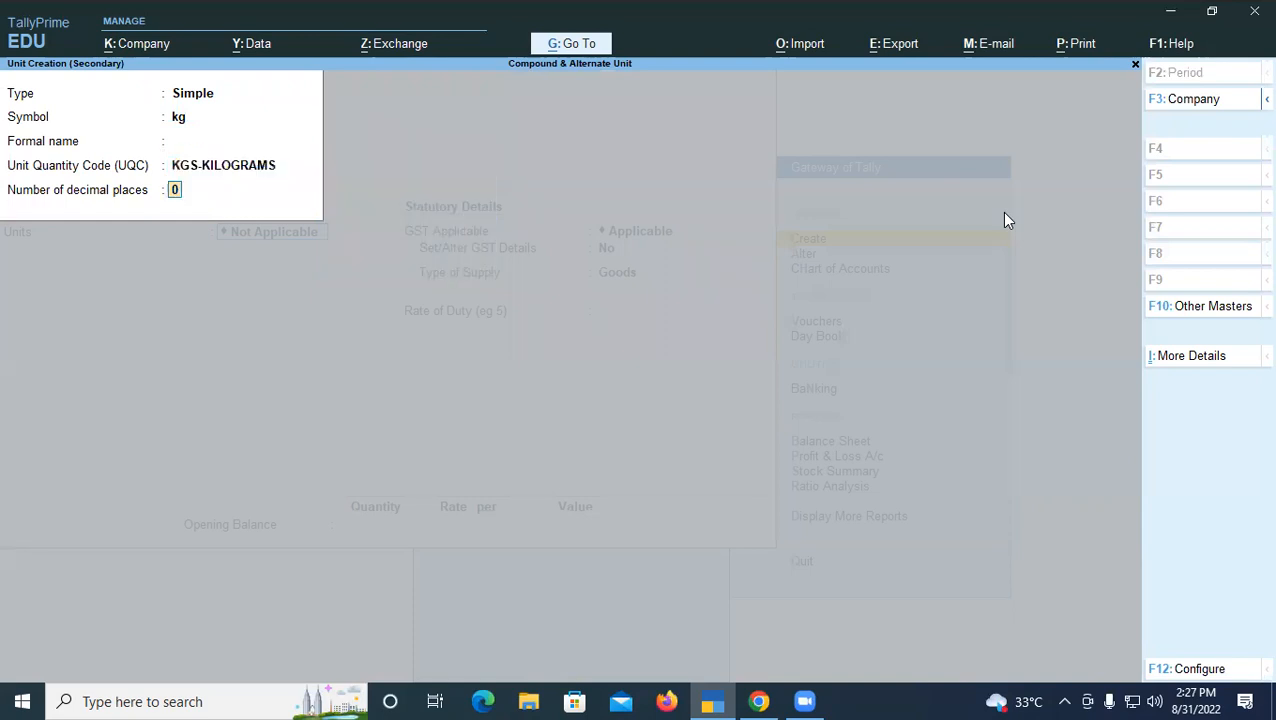
key(Return)
key(Return)
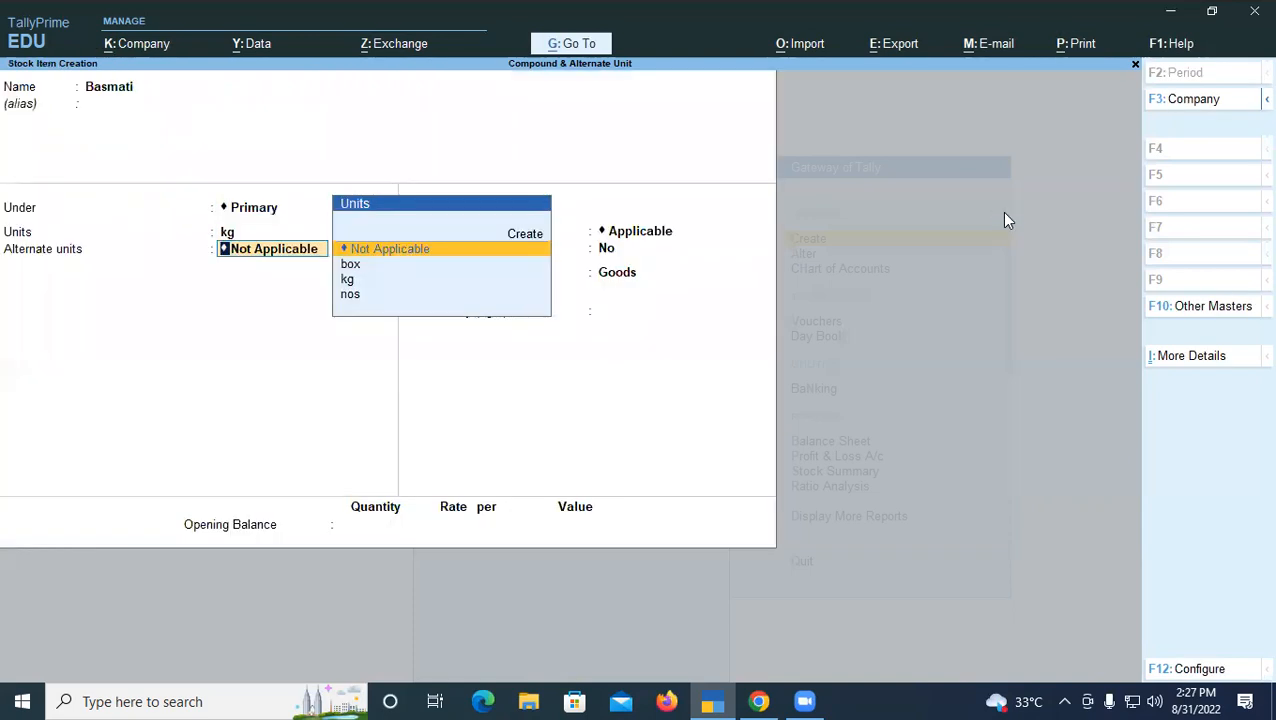
Create a simple unit bag with unit quantity code BAG-BAGS and 2 decimal places as Basmati's alternate unit.
key(Down)
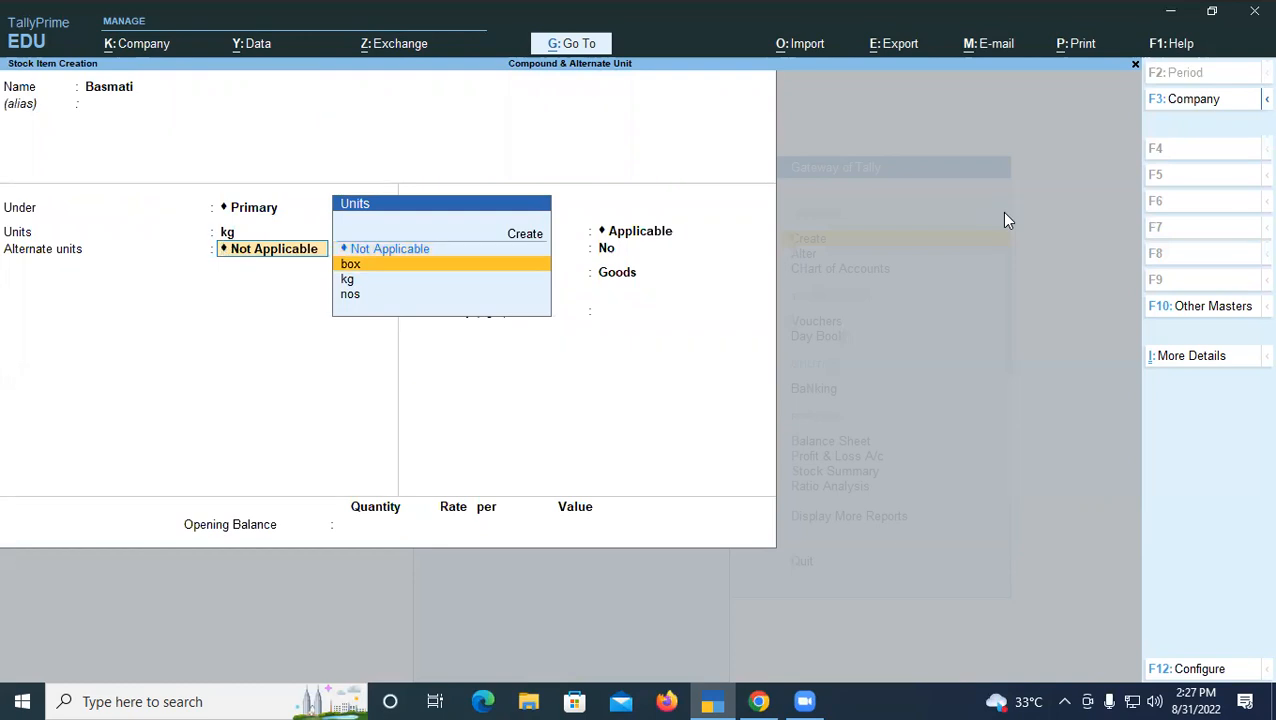
key(alt+c)
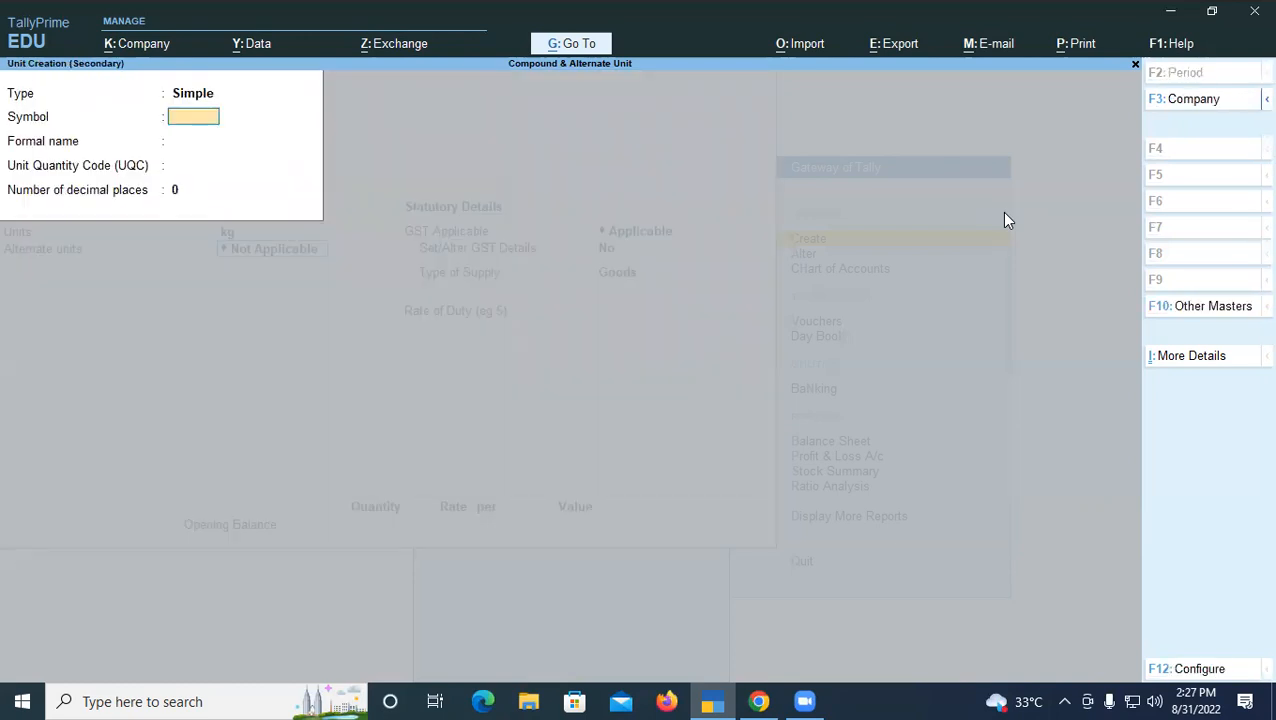
text(bag)
key(Return)
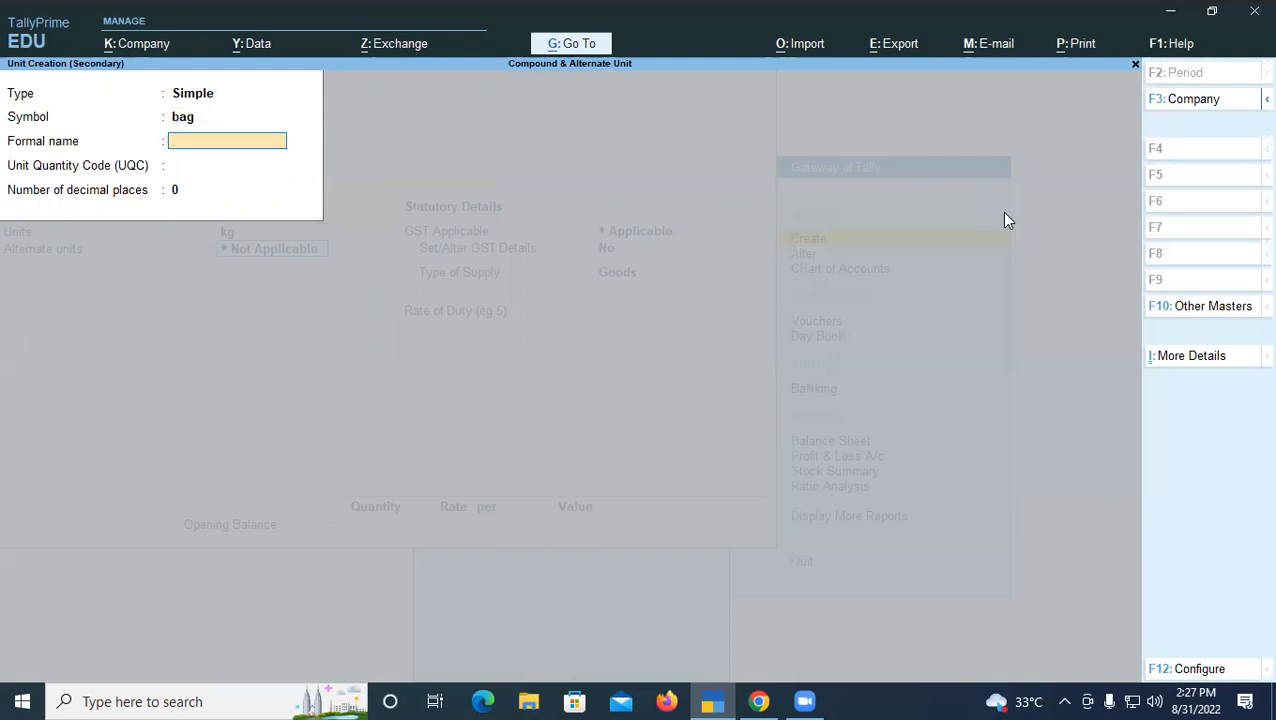
key(Return)
key(Down)
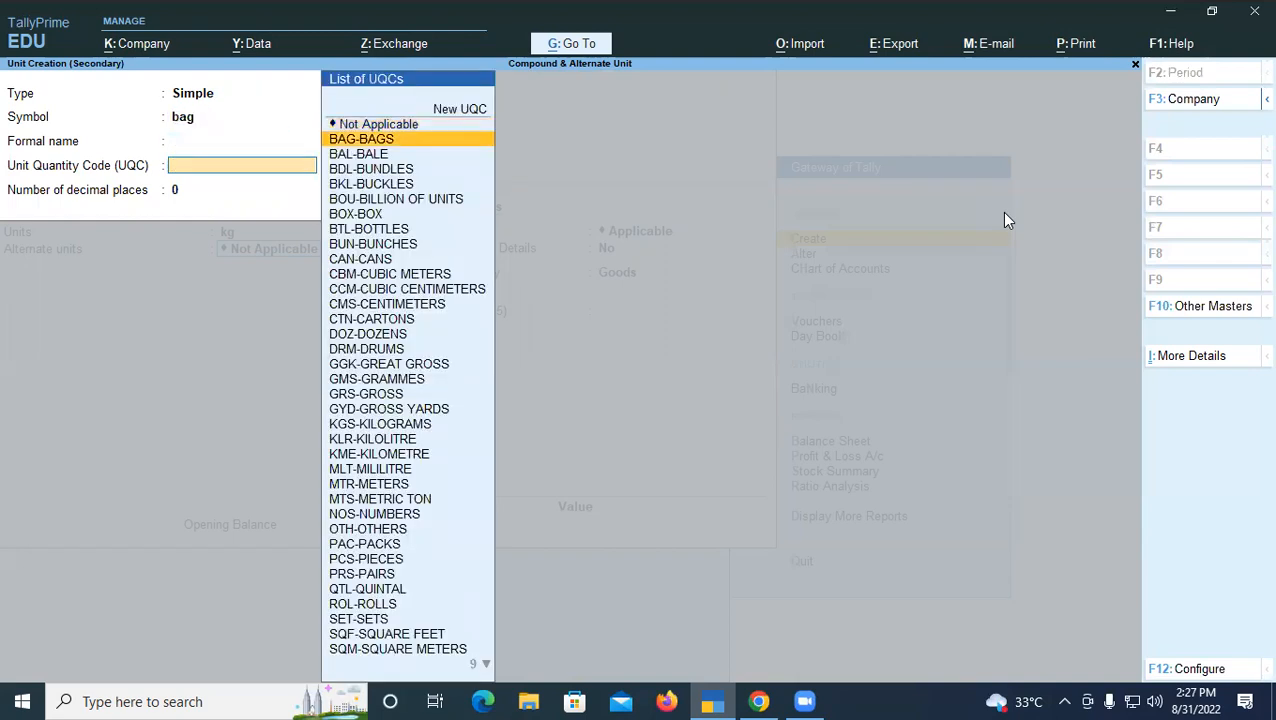
key(Return)
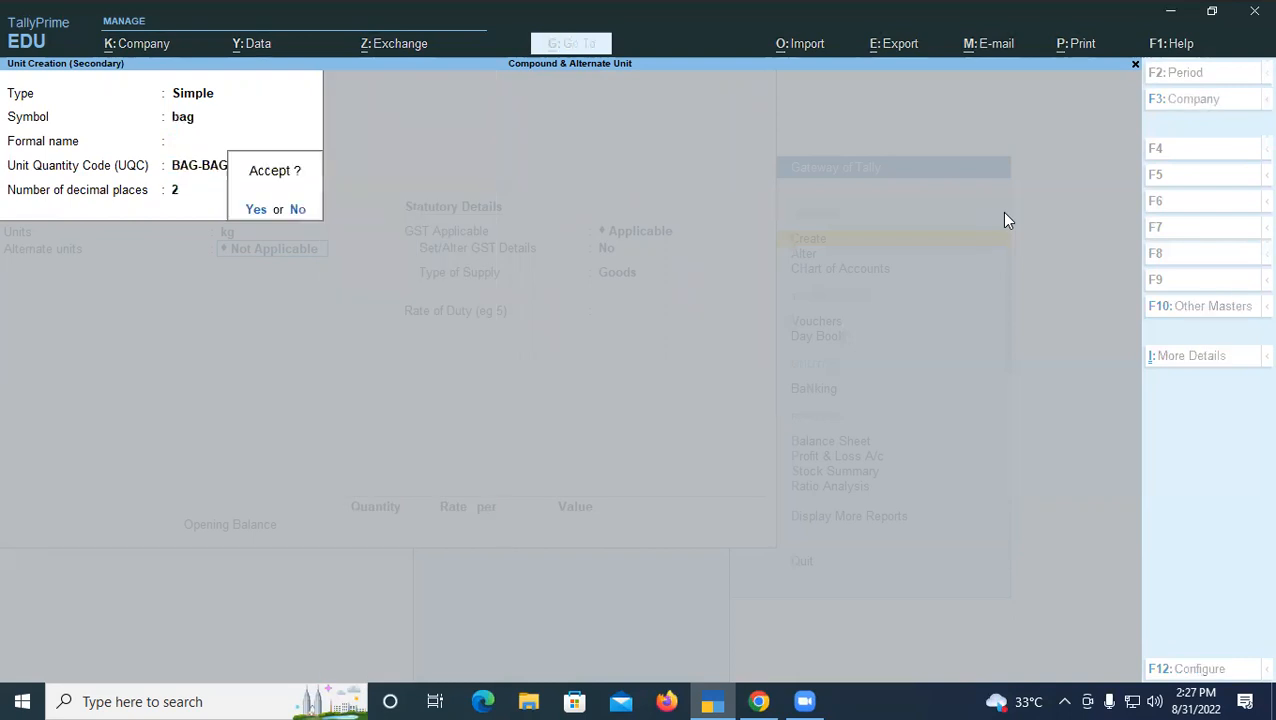
key(Return)
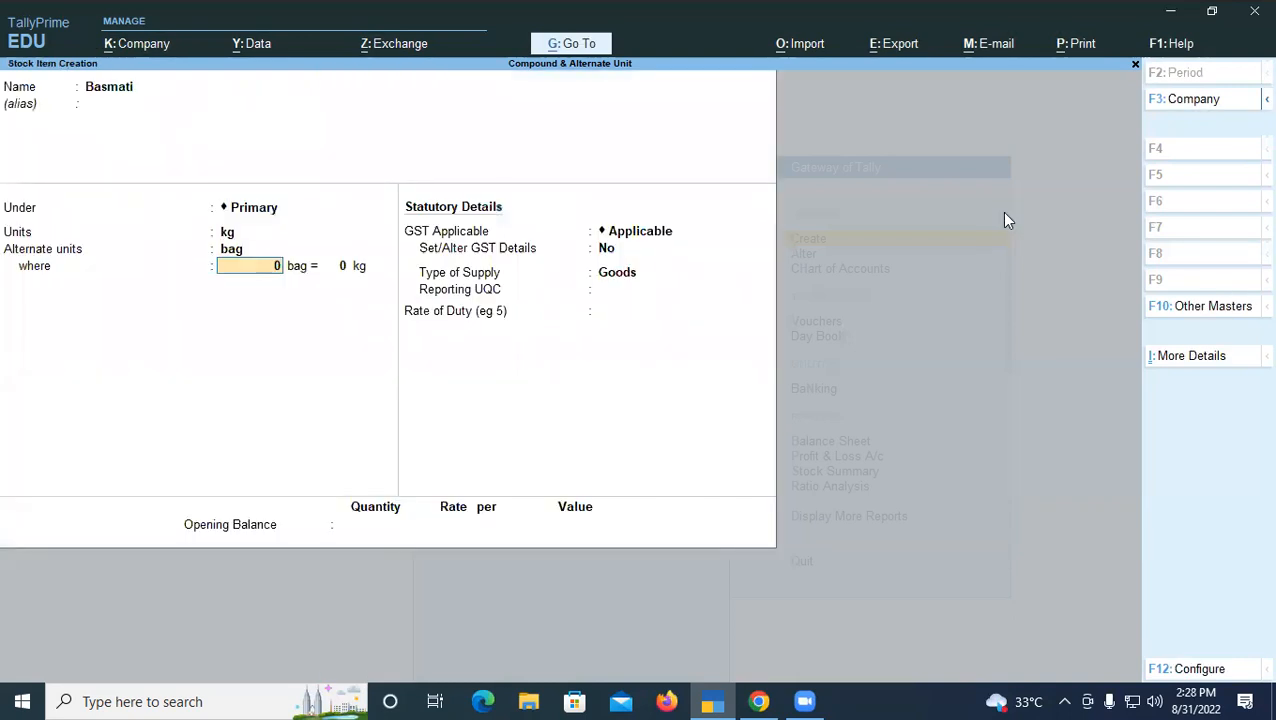
Set Basmati's alternate unit conversion to 1 bag = 50 kg.
text(1)
key(Return)
text(5)
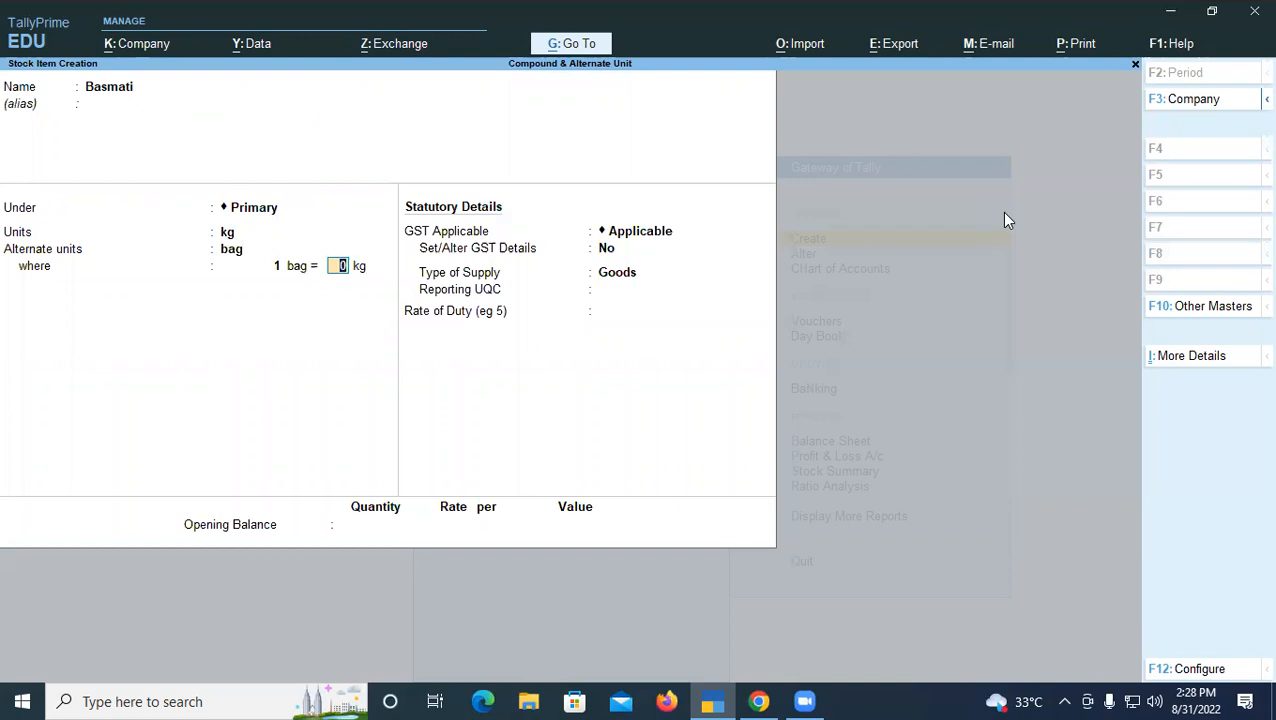
text(0)
key(Return)
Keep Basmati's default statutory details, save the stock item without an opening balance, and leave stock item creation.
key(Return)
key(Return)
key(Return)
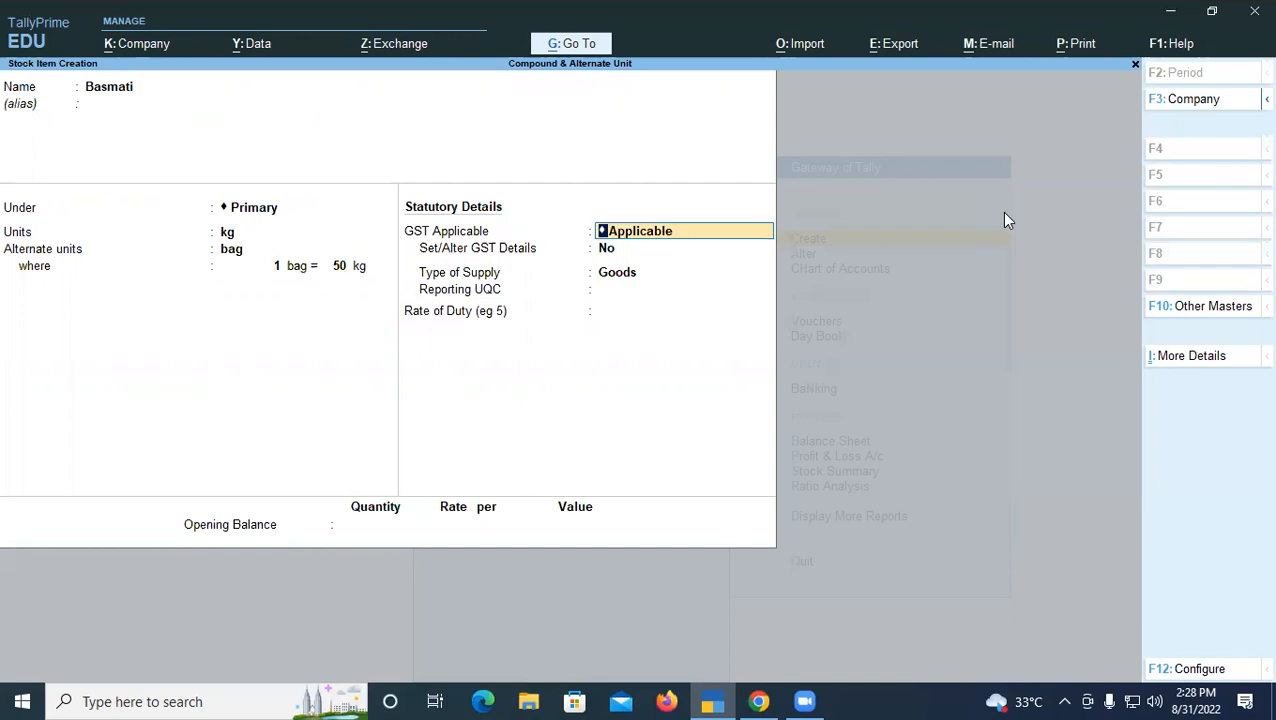
key(Return)
key(Return)
key(Return)
key(Return)
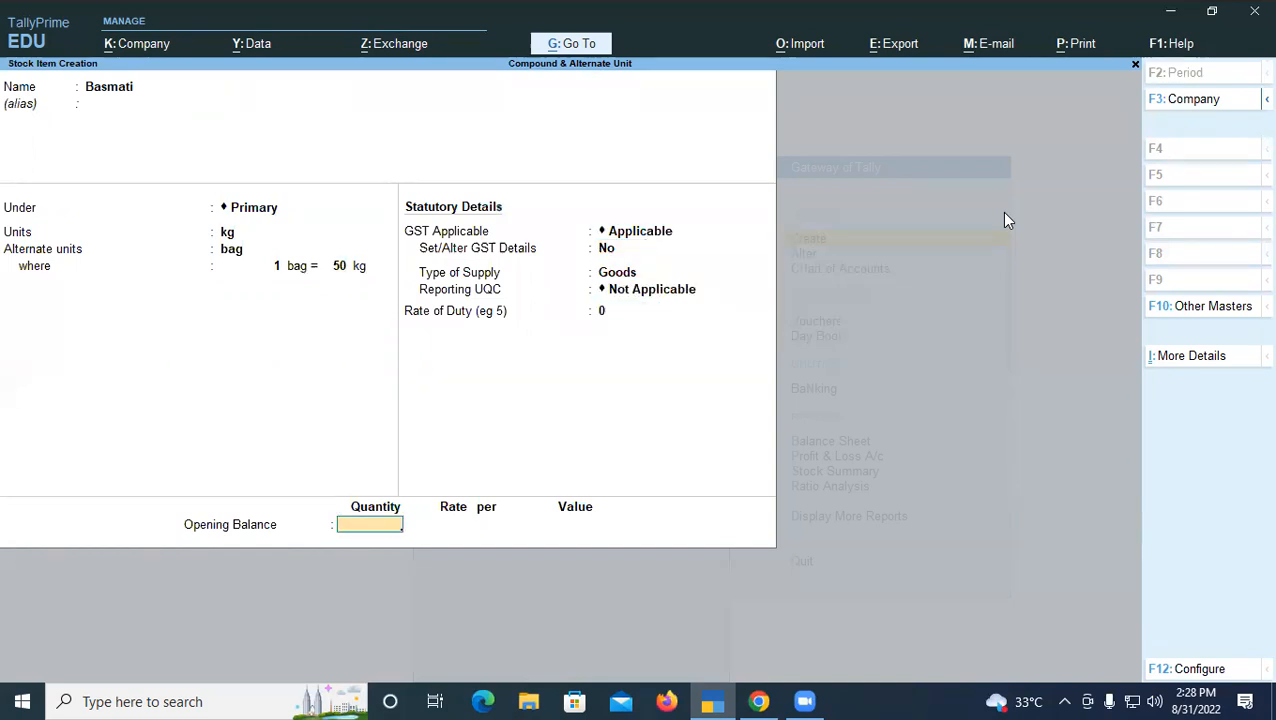
key(Escape)
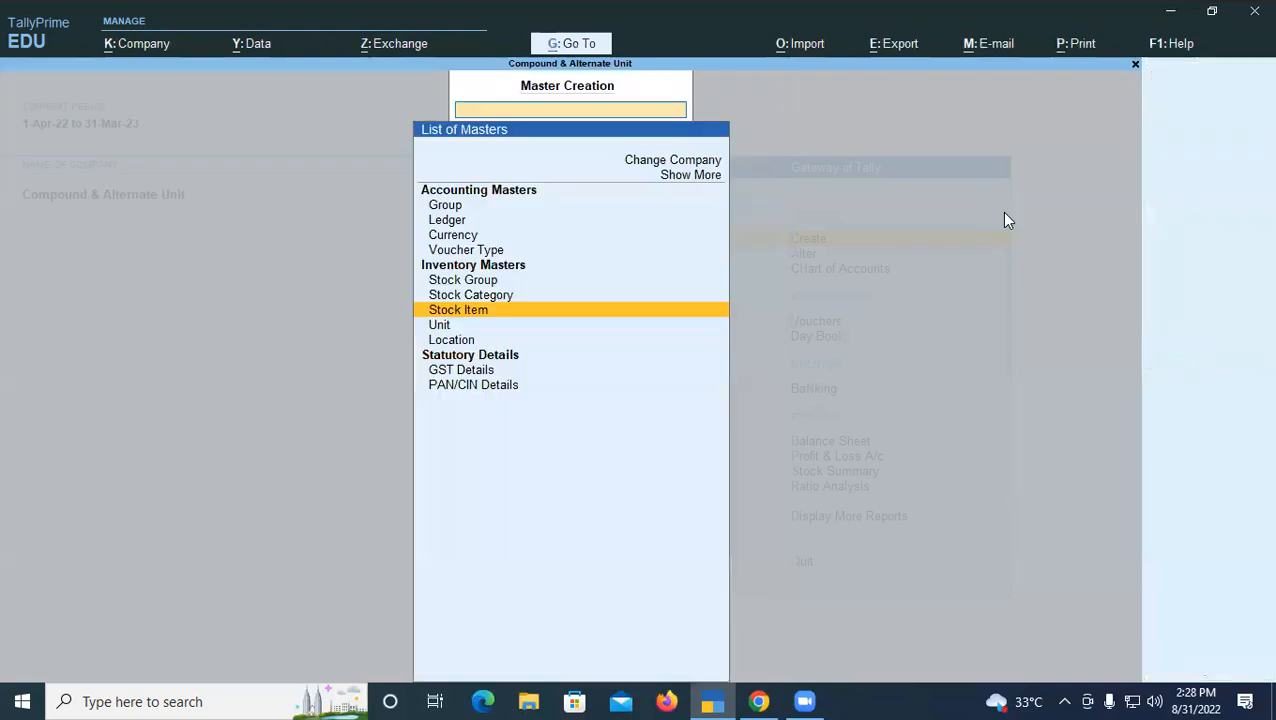
Return to the Gateway of Tally and open a new purchase voucher.
key(Escape)
key(Down)
key(Down)
key(Down)
key(Return)
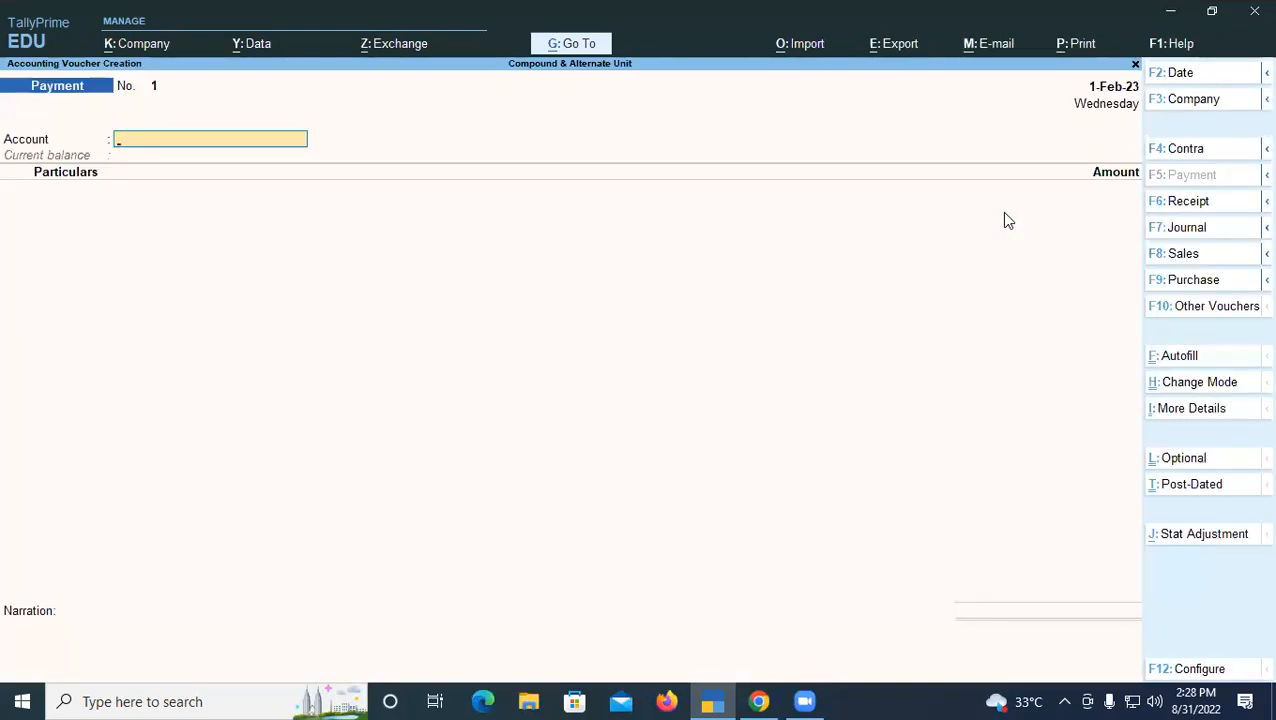
key(F9)
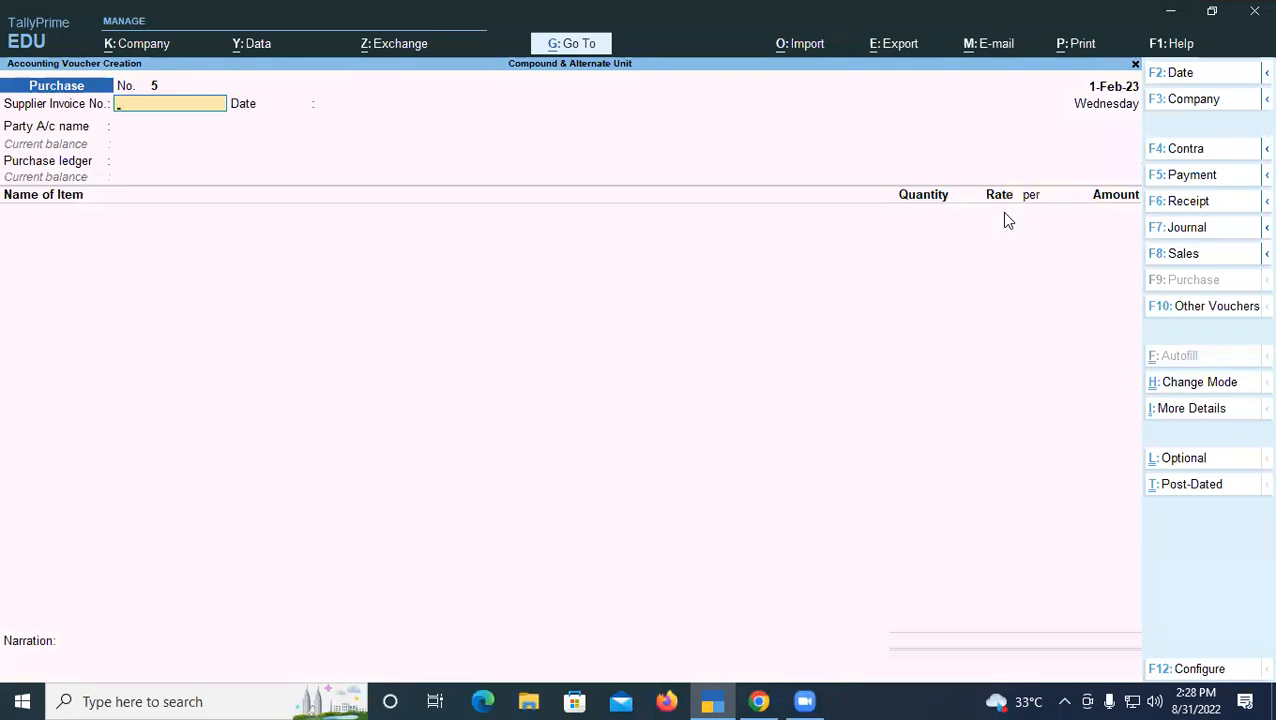
Set the party account to Cash with blank receipt details and choose Purchase as the purchase ledger.
key(Return)
key(Return)
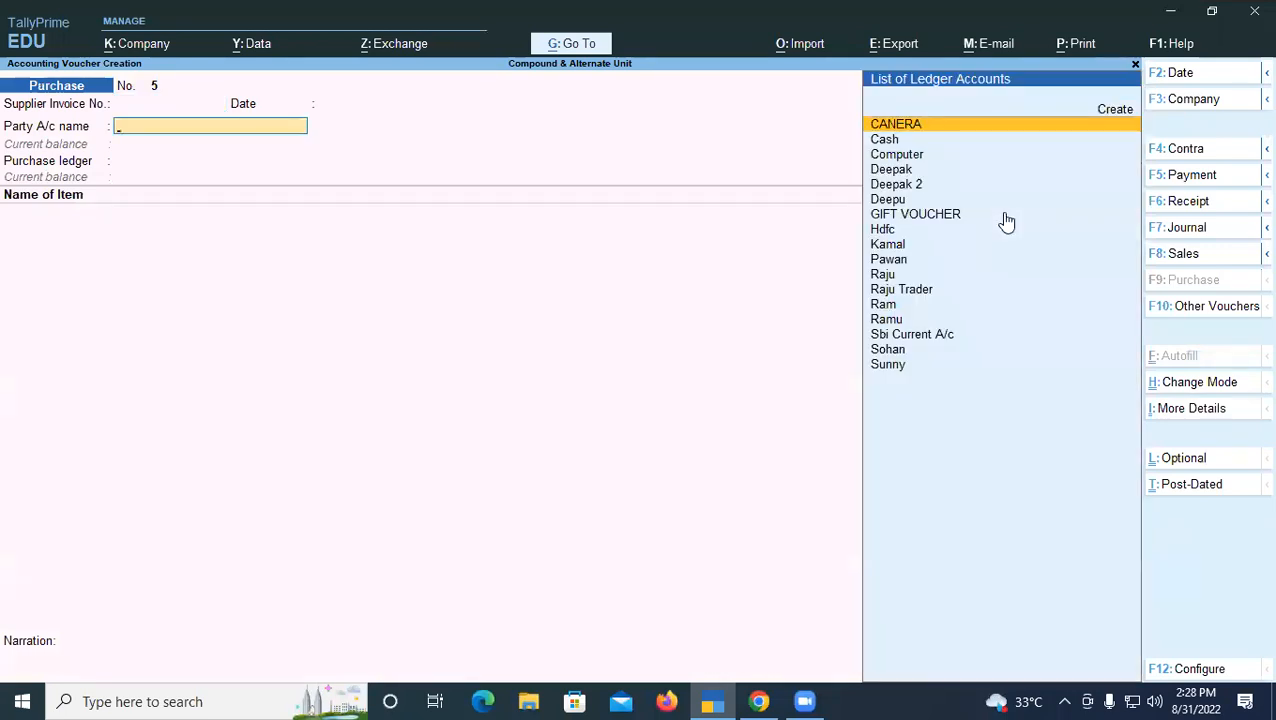
key(Down)
key(Return)
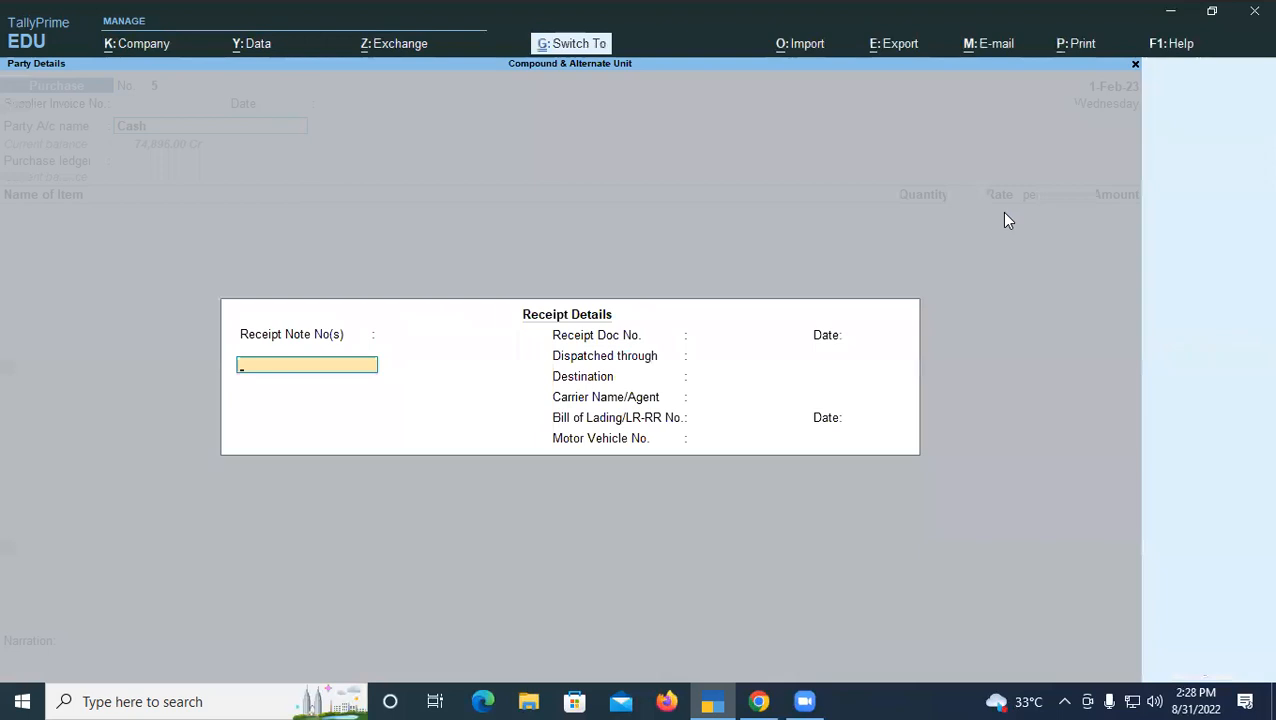
key(ctrl+a)
key(ctrl+a)
key(Return)
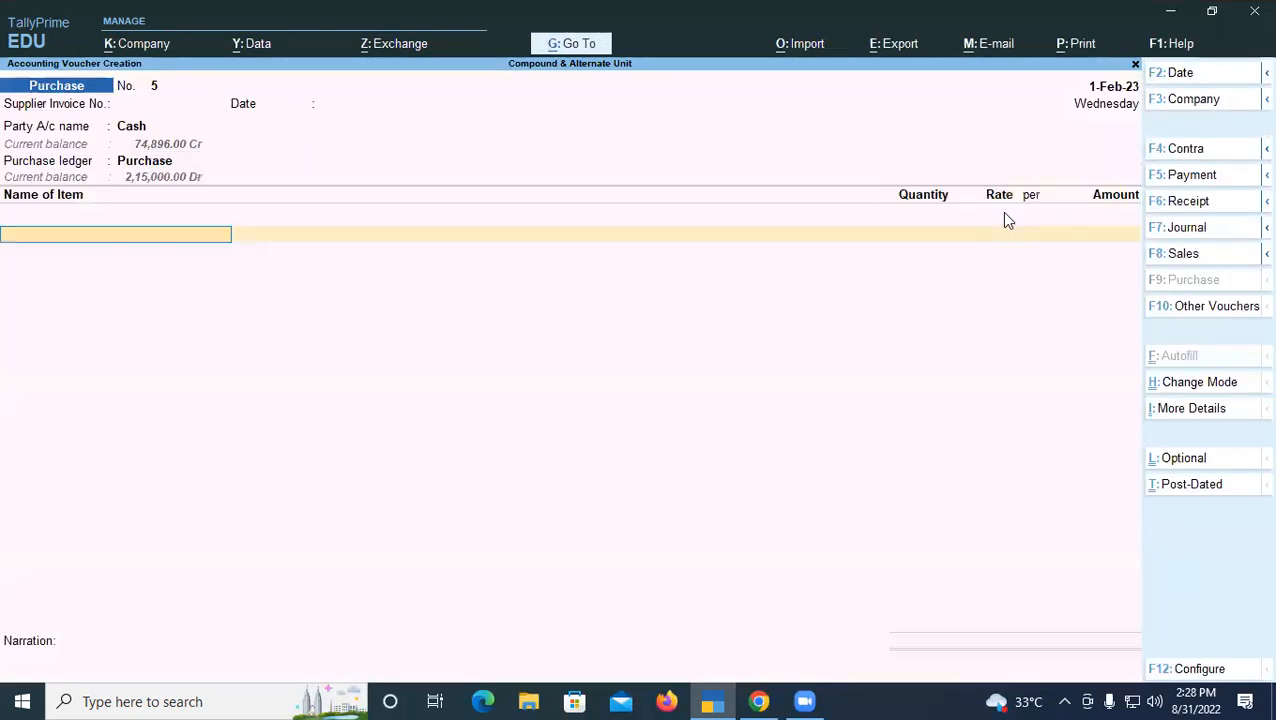
Add Basmati to the purchase voucher with a quantity of 20 kg.
key(Down)
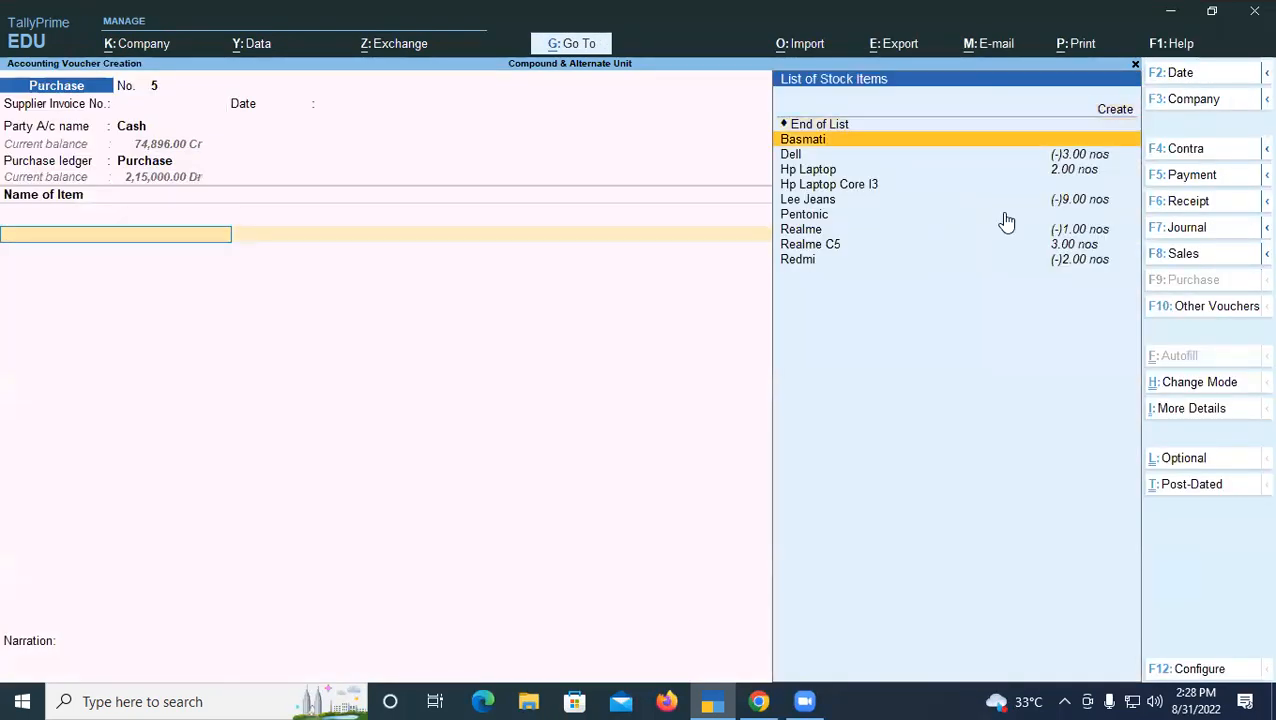
key(Return)
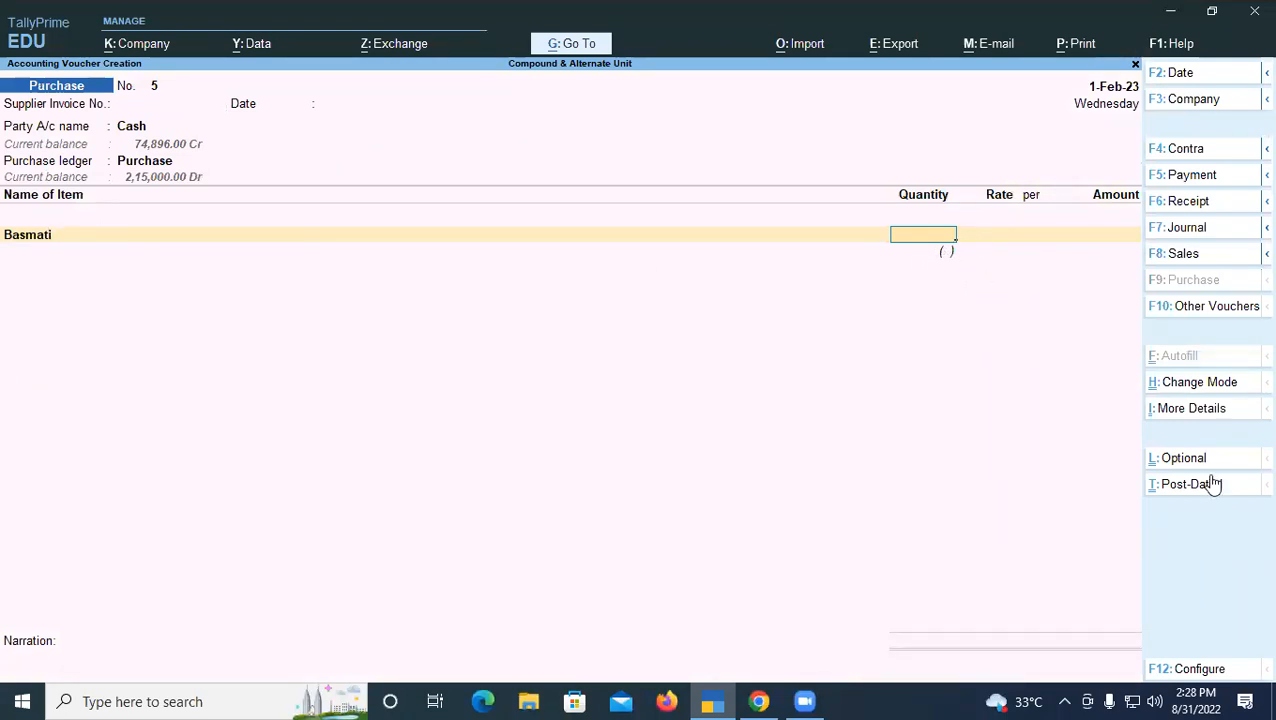
key(BackSpace)
key(Down)
key(Return)
key(BackSpace)
text(20)
key(Return)
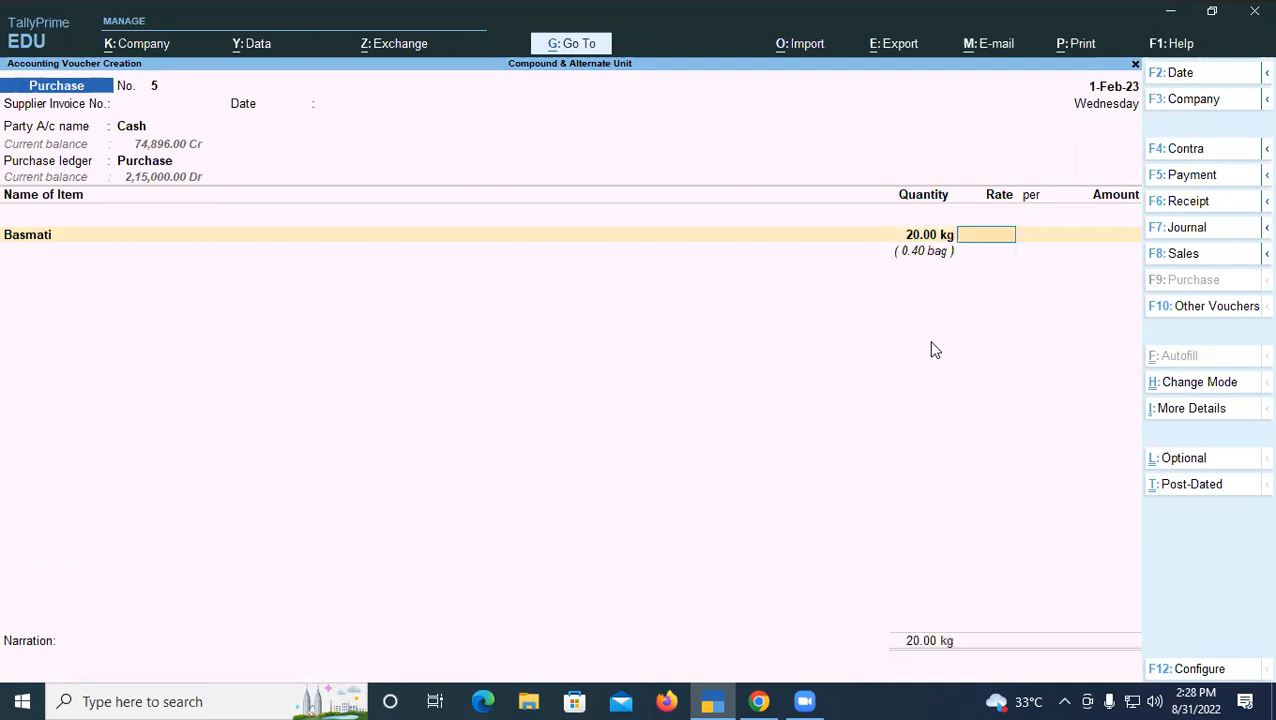
Change Basmati's quantity to 20 bags and set its rate to 1200 per kg.
click(917, 234)
text(20b)
key(Return)
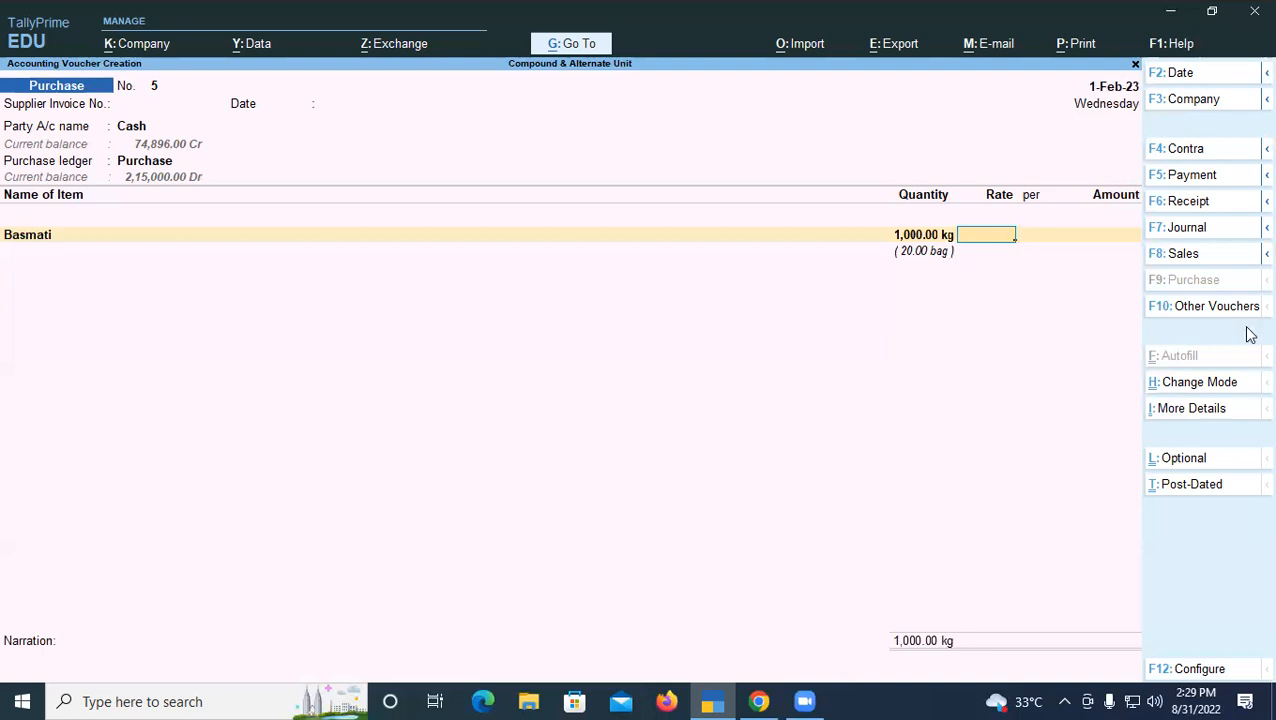
text(1200)
key(Return)
key(Return)
key(Return)
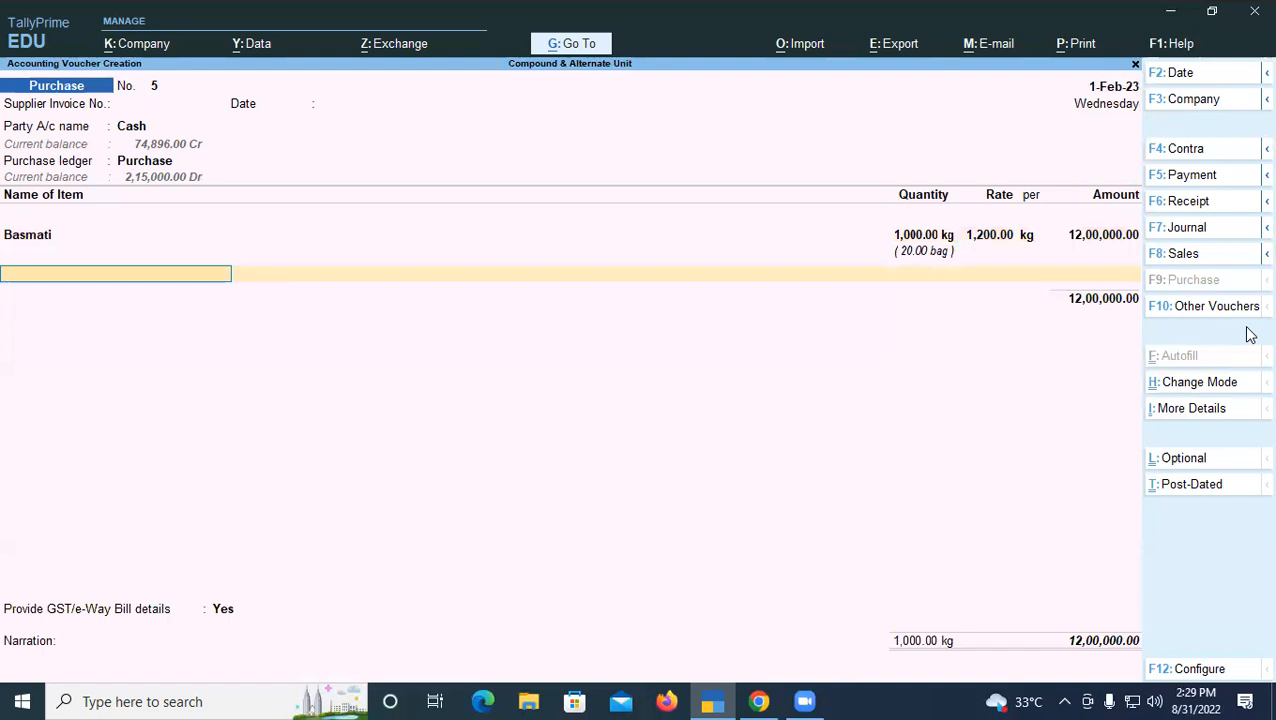
End the item list, set GST/e-Way Bill details to No, and save the purchase voucher without a narration.
key(Return)
key(Up)
key(Return)
key(Return)
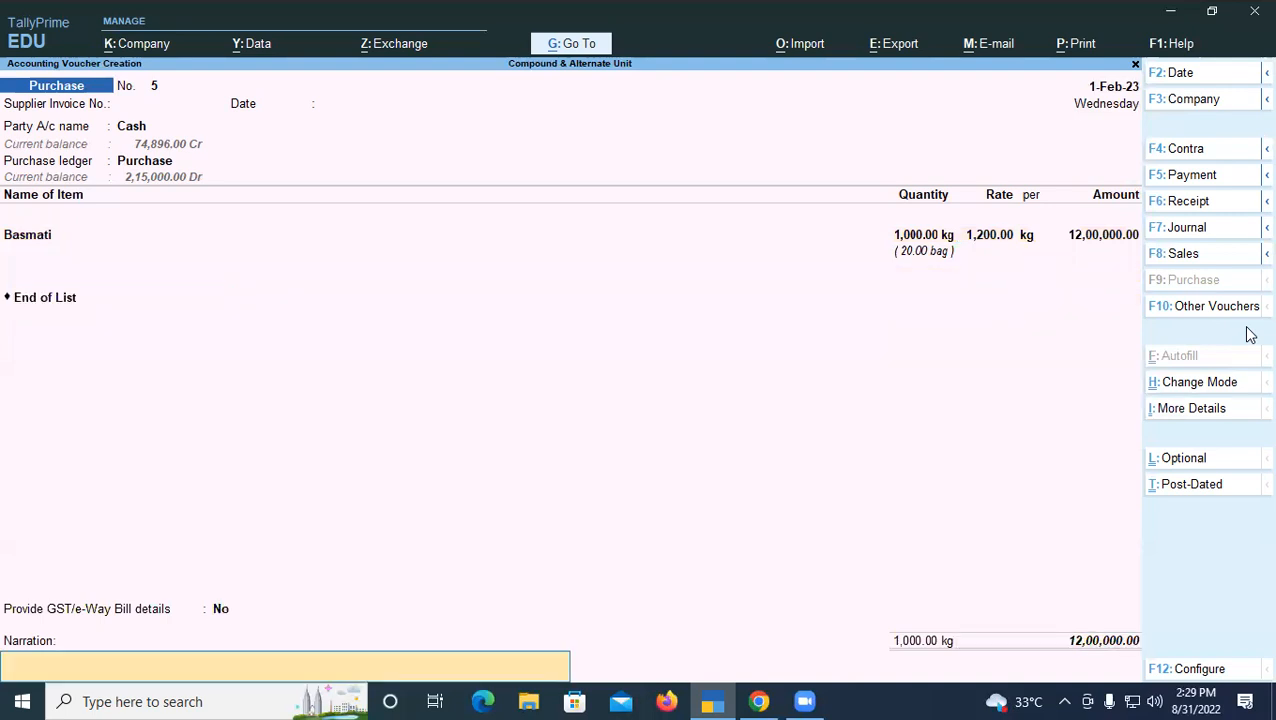
key(Return)
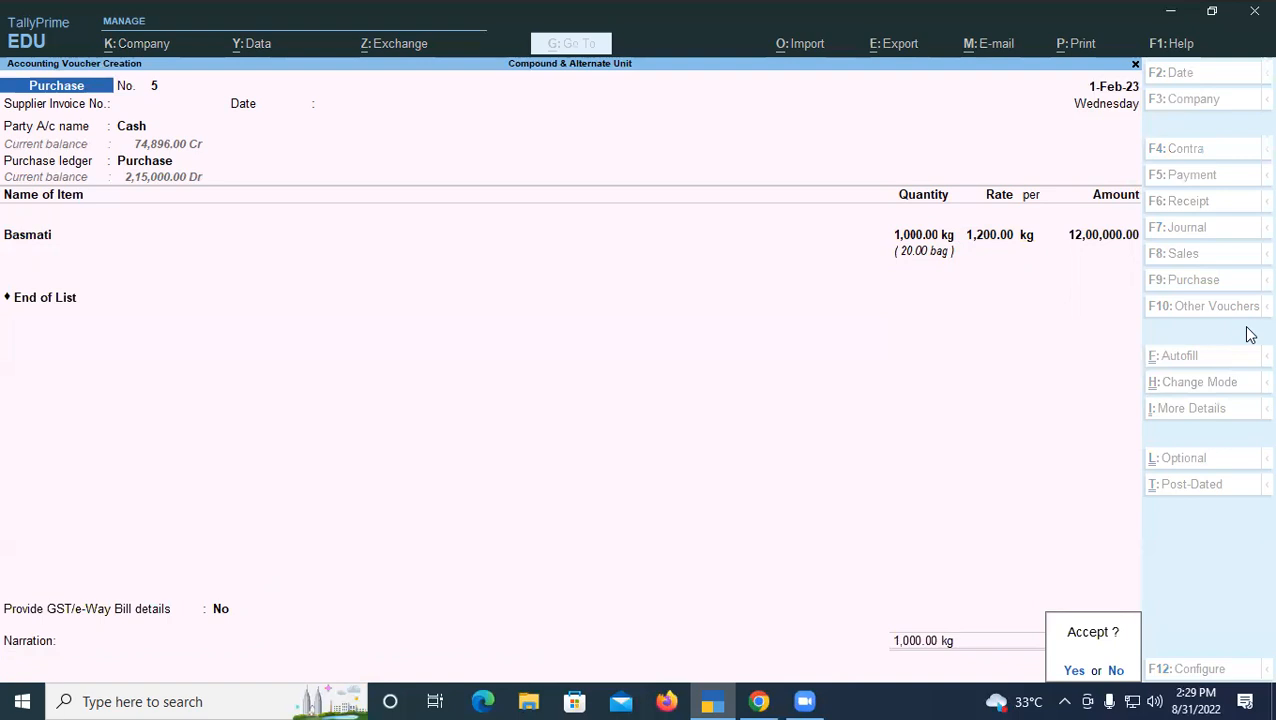
key(Return)
Start the next purchase voucher with Cash as the party account and Purchase as the purchase ledger.
key(Return)
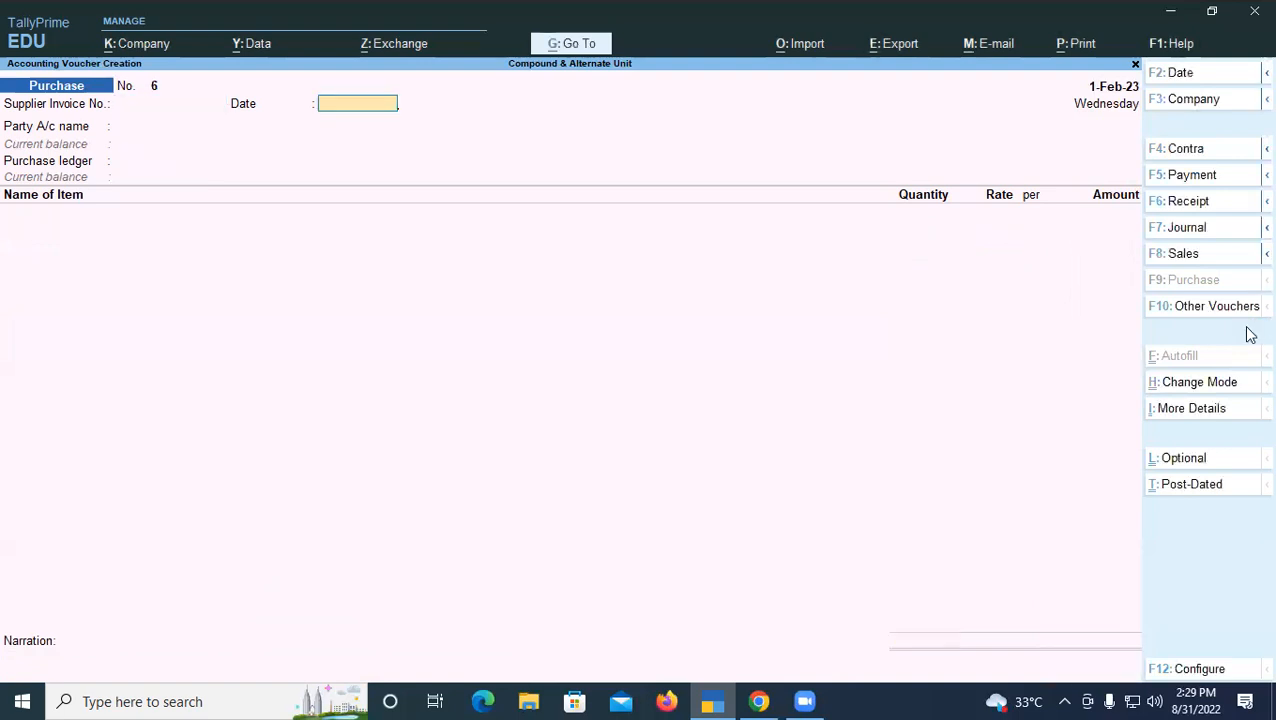
key(Return)
key(Down)
key(Return)
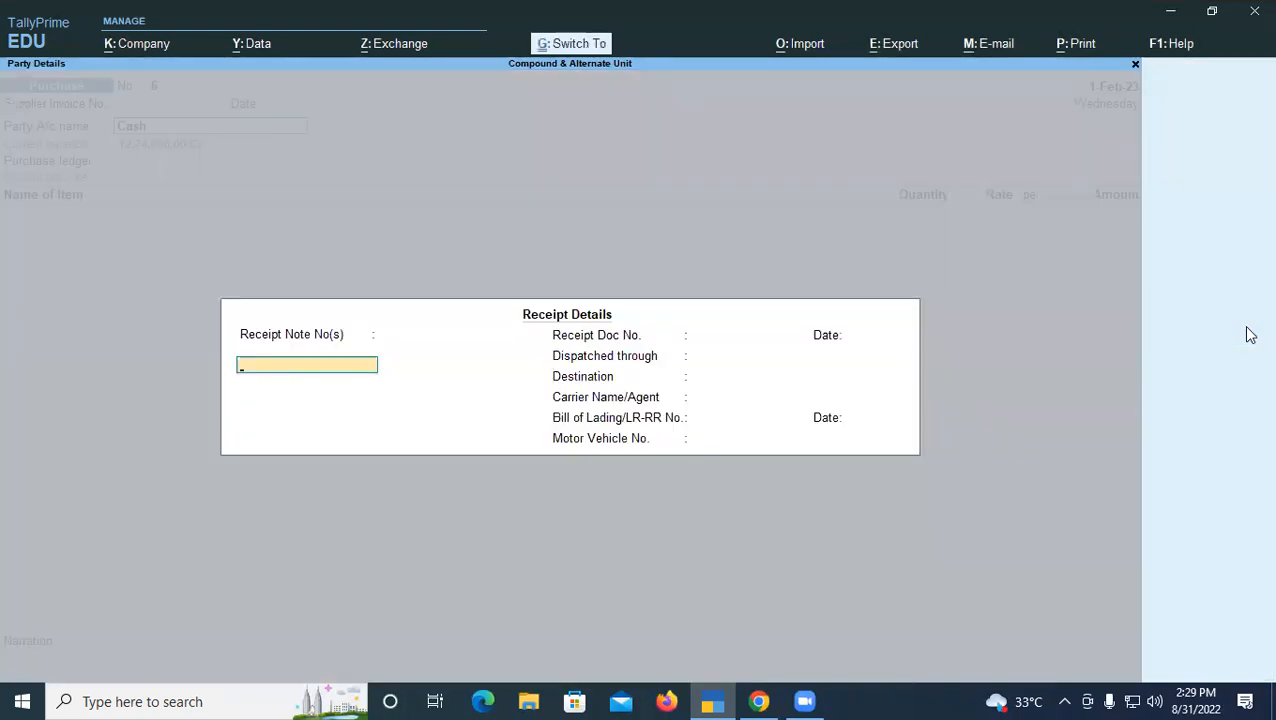
key(Return)
key(Return)
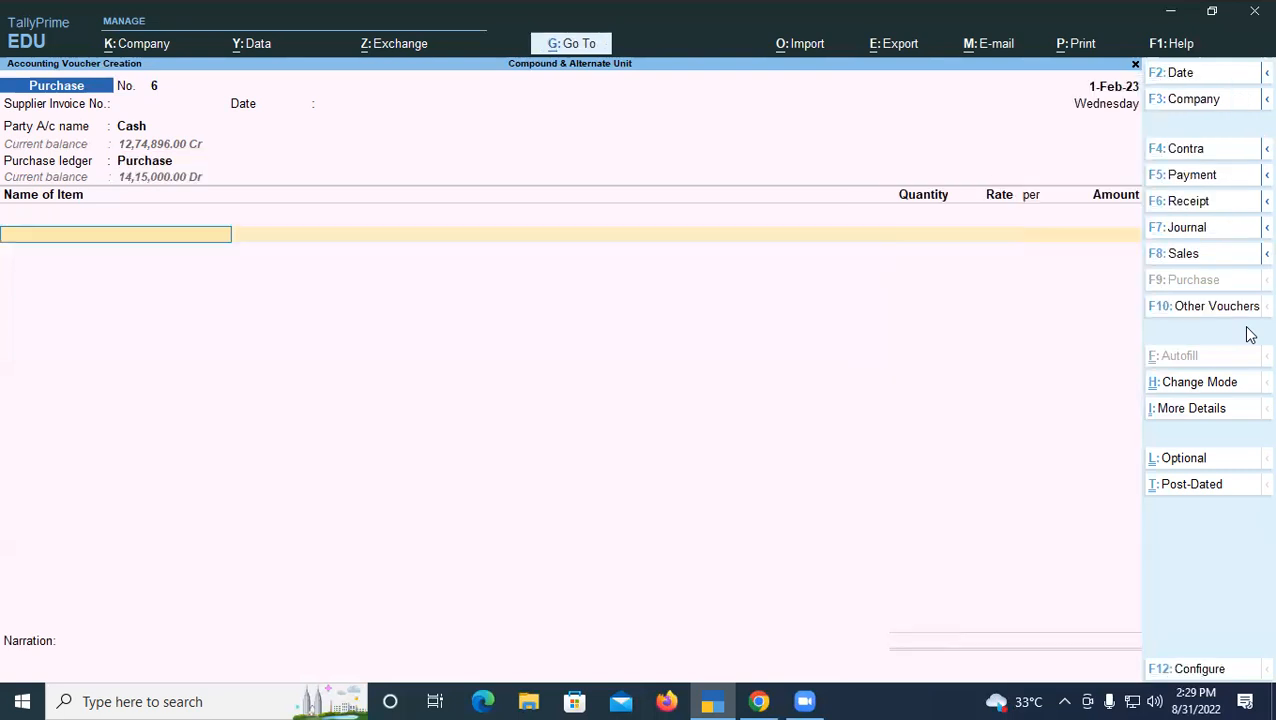
Add Pentonic to the purchase voucher with a quantity of 100 nos.
key(Down)
key(Down)
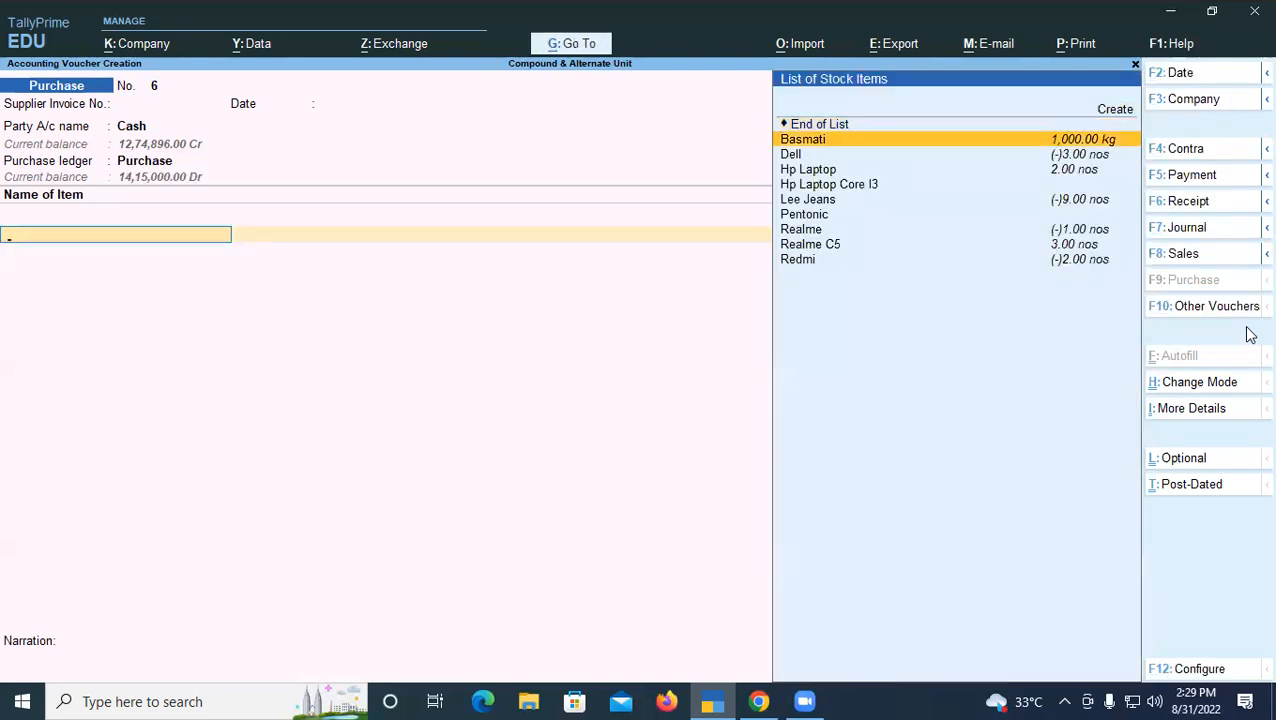
key(Down)
key(Down)
key(Down)
key(Down)
key(Down)
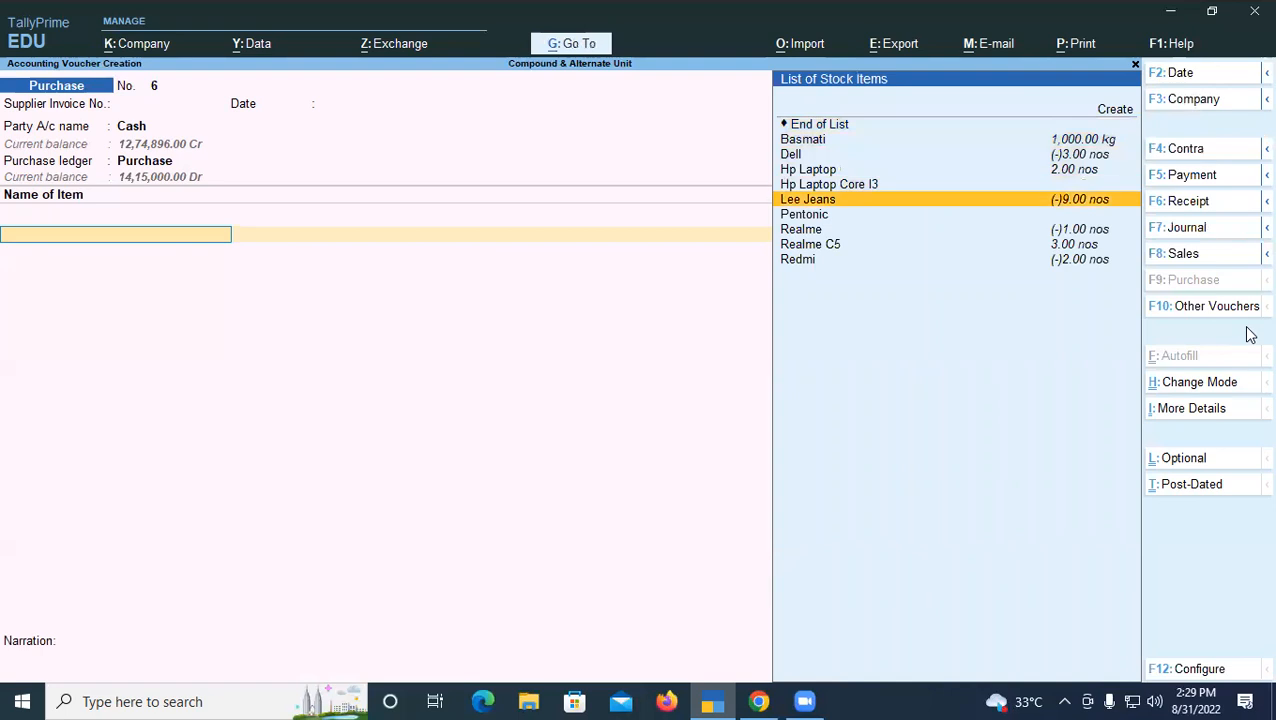
key(Return)
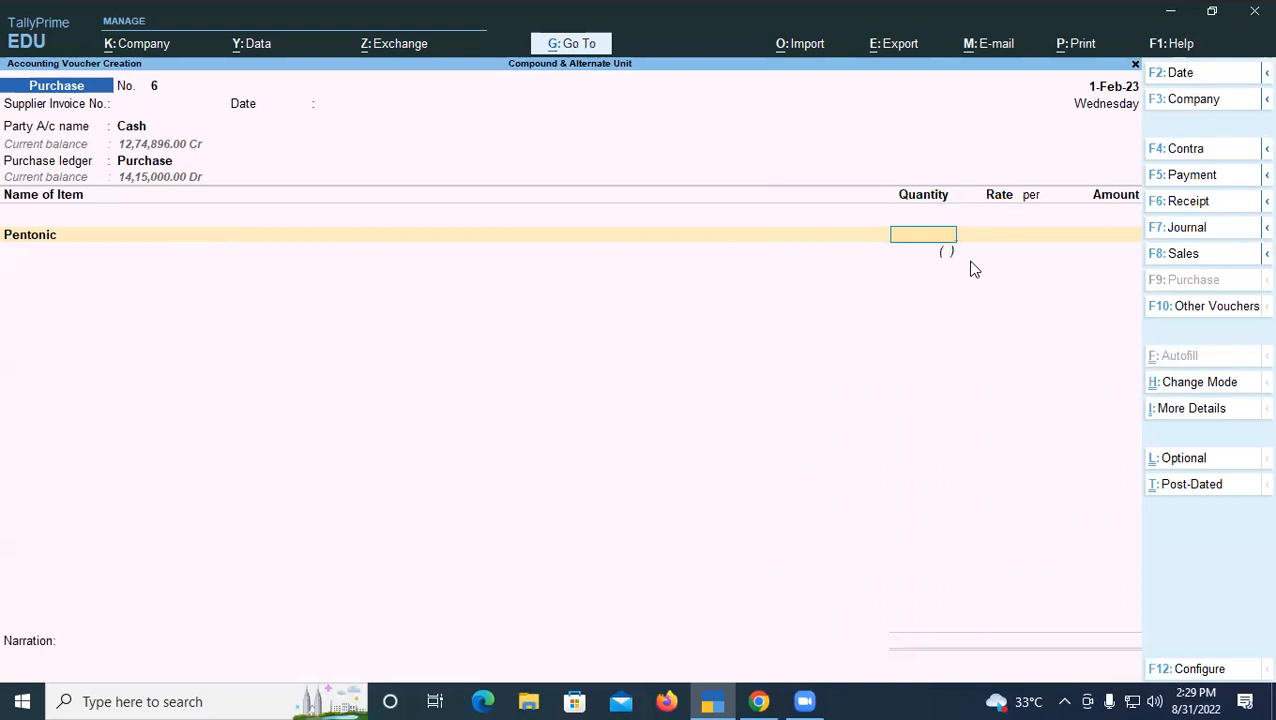
text(100)
key(Return)
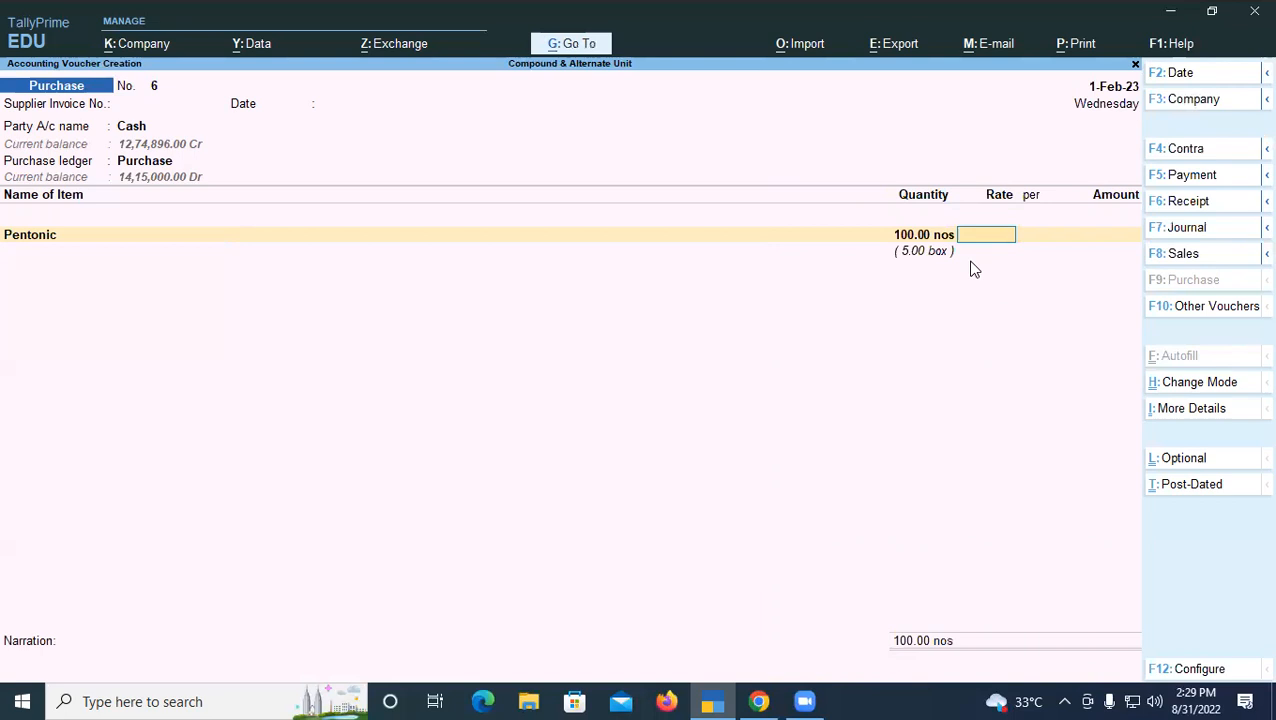
Change Pentonic's quantity to 10 box using its alternate unit.
click(922, 238)
text(10)
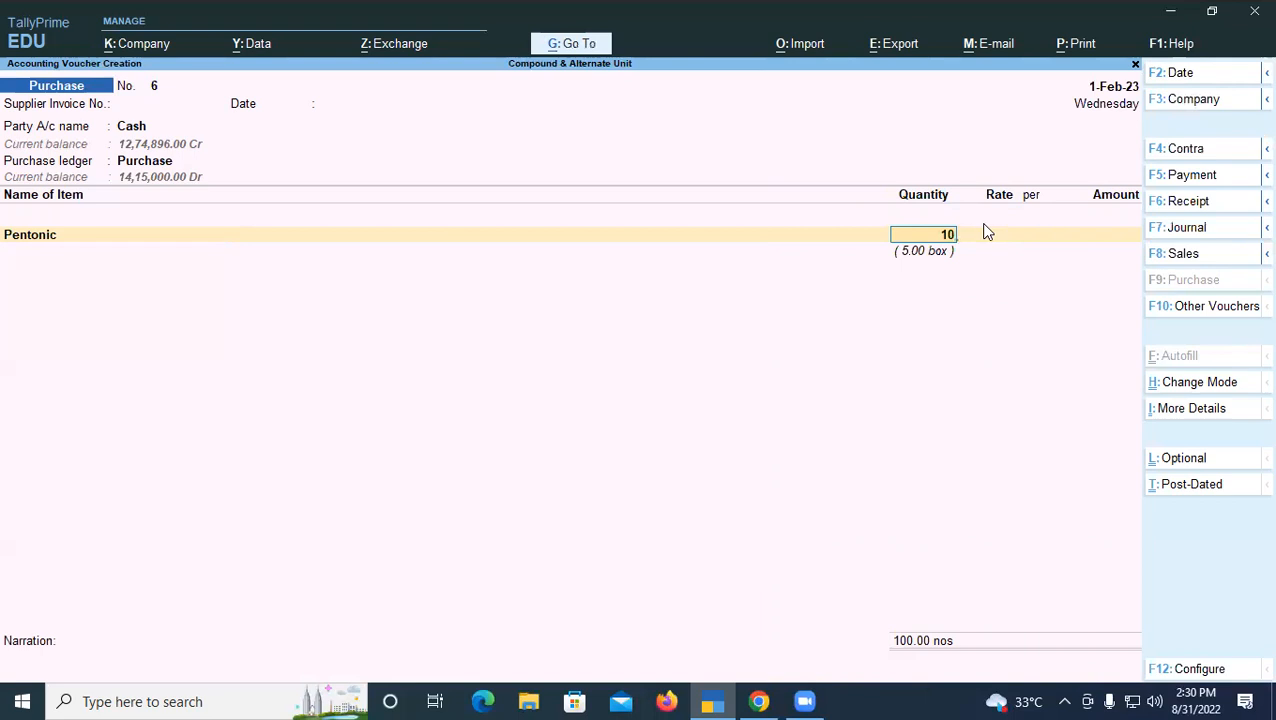
text(box)
key(Return)
Set Pentonic's rate to 50 per nos and end the item list.
text(50)
key(Return)
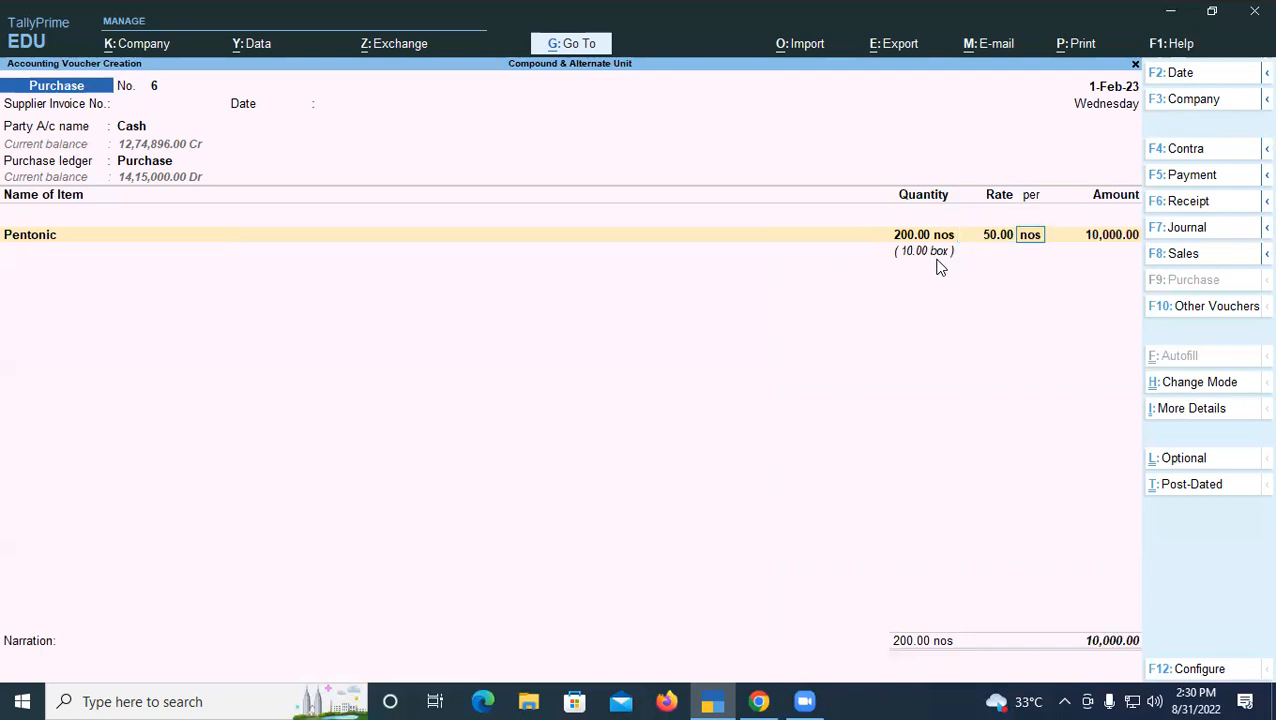
key(Return)
key(Return)
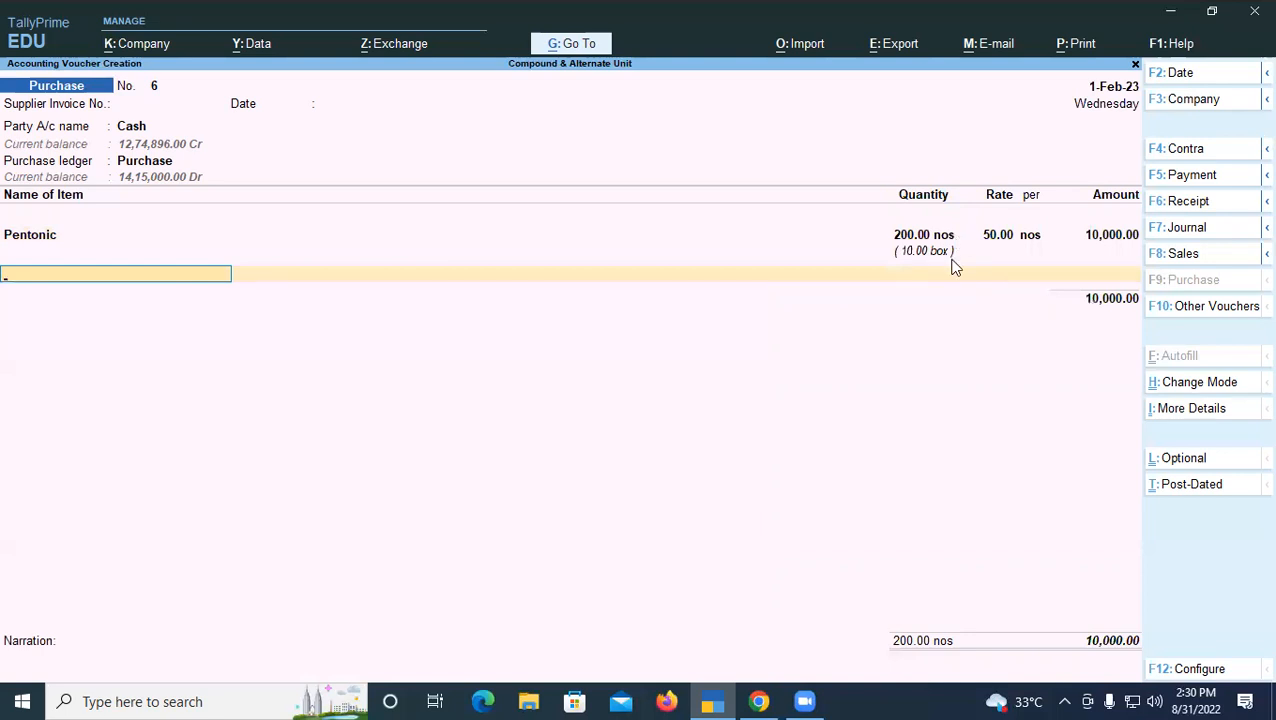
key(Return)
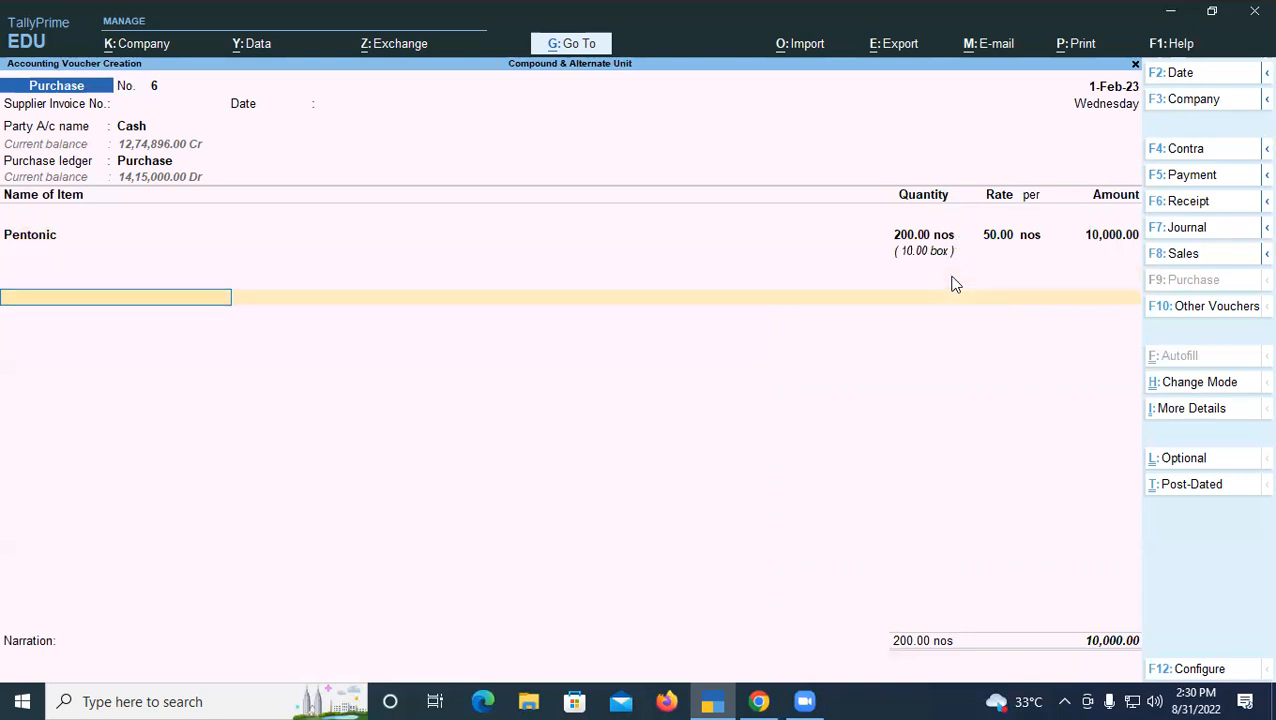
Go back to the Pentonic line and set its rate to 10 per nos.
key(BackSpace)
key(BackSpace)
key(BackSpace)
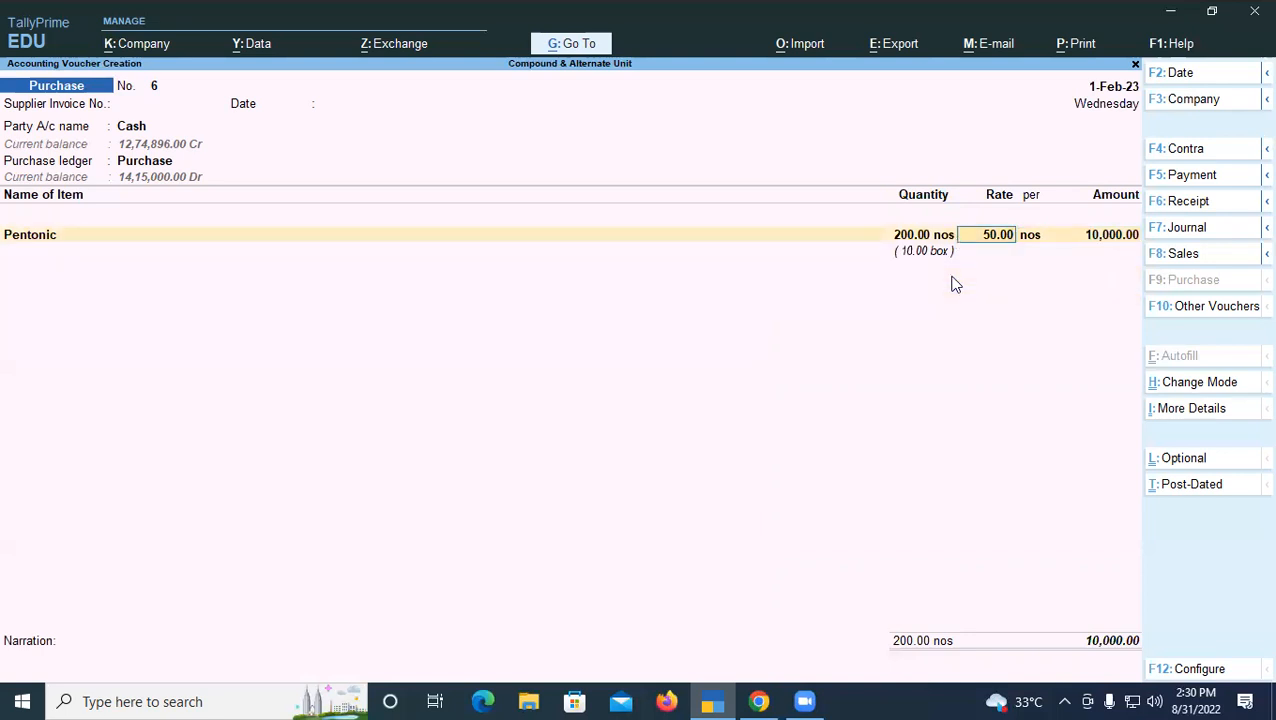
text(10)
key(Return)
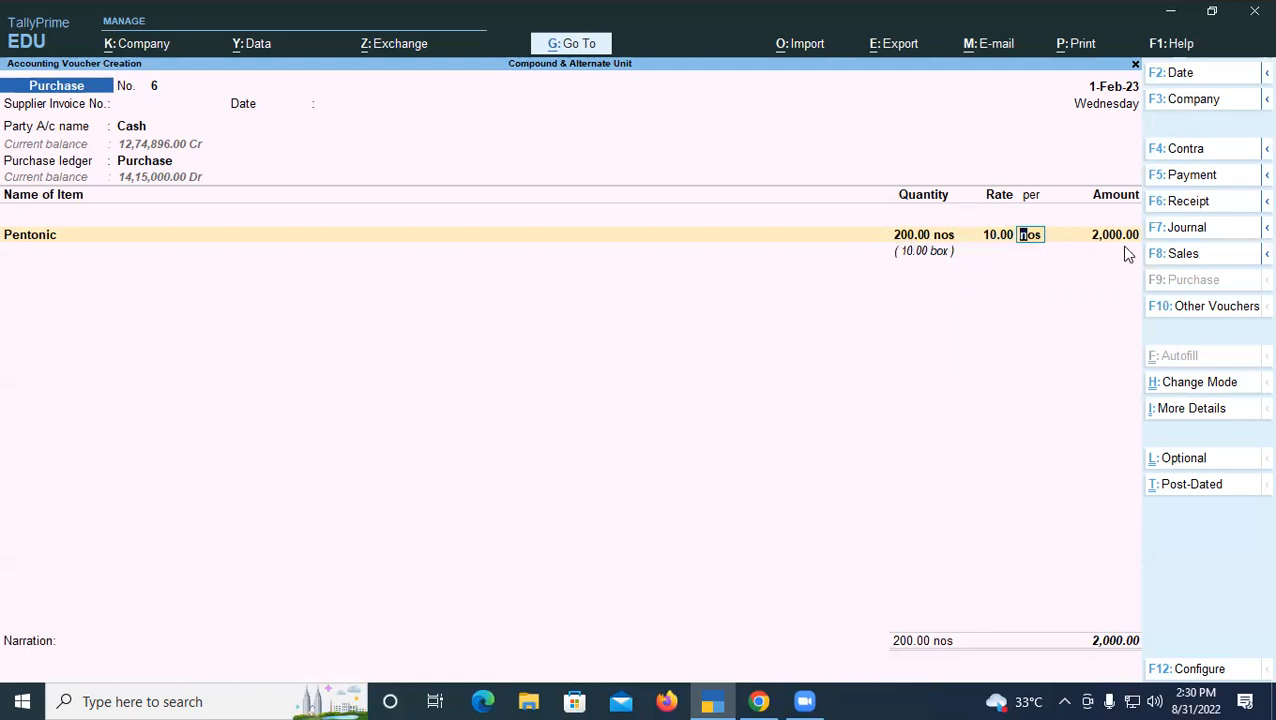
End the item list, save the Pentonic purchase voucher without a narration, and leave voucher entry.
key(Return)
key(Return)
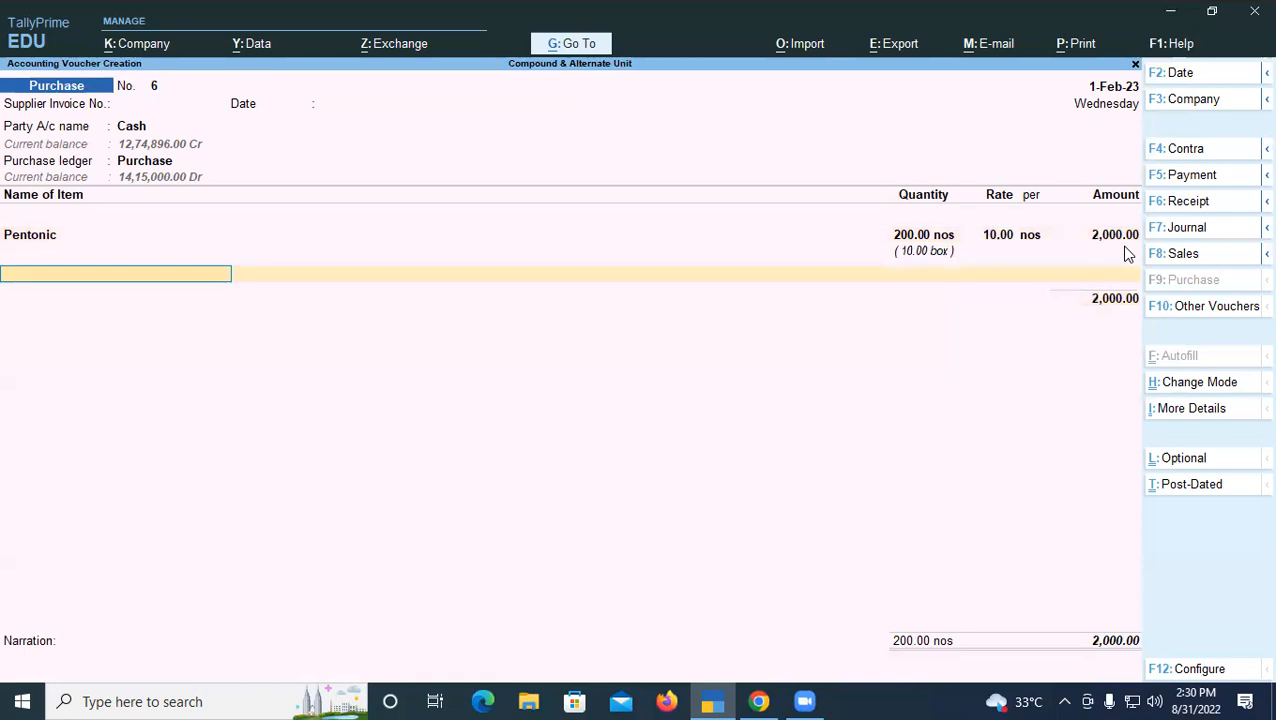
key(Return)
key(Return)
key(Return)
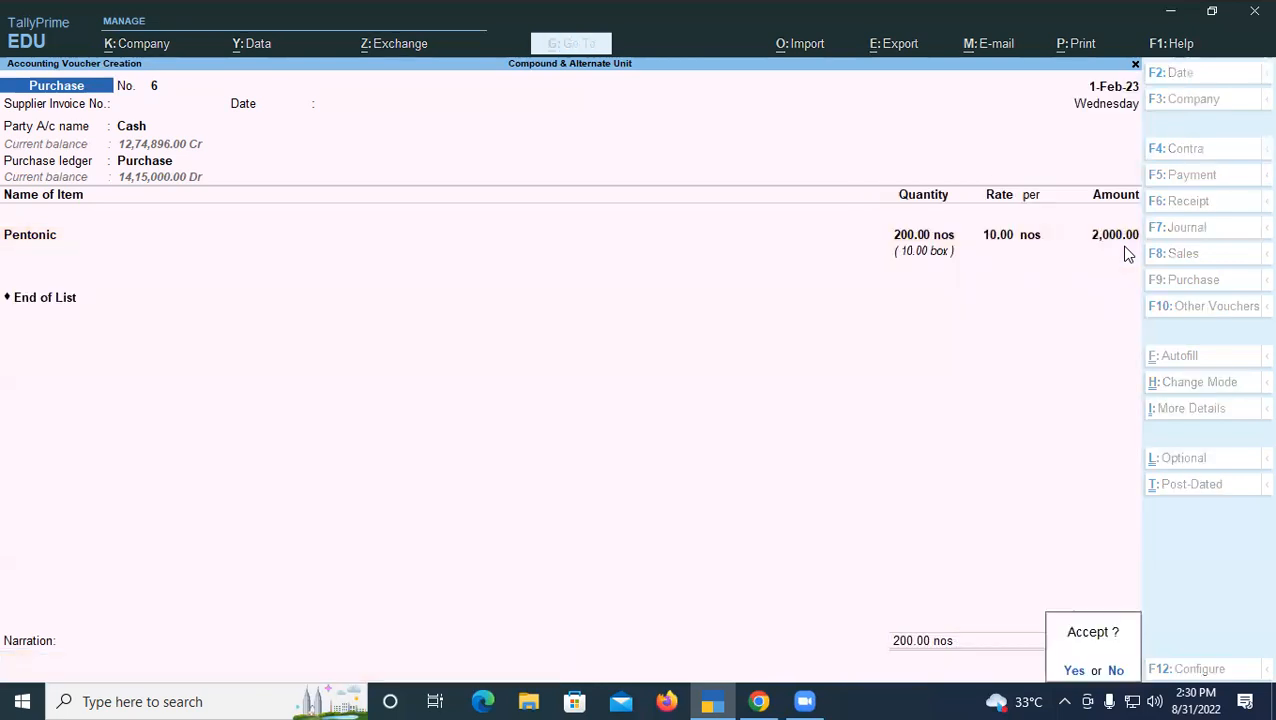
key(Return)
key(Escape)
Open the Stock Summary report from the Gateway of Tally.
key(Down)
key(Down)
key(Down)
key(Down)
key(Down)
key(Down)
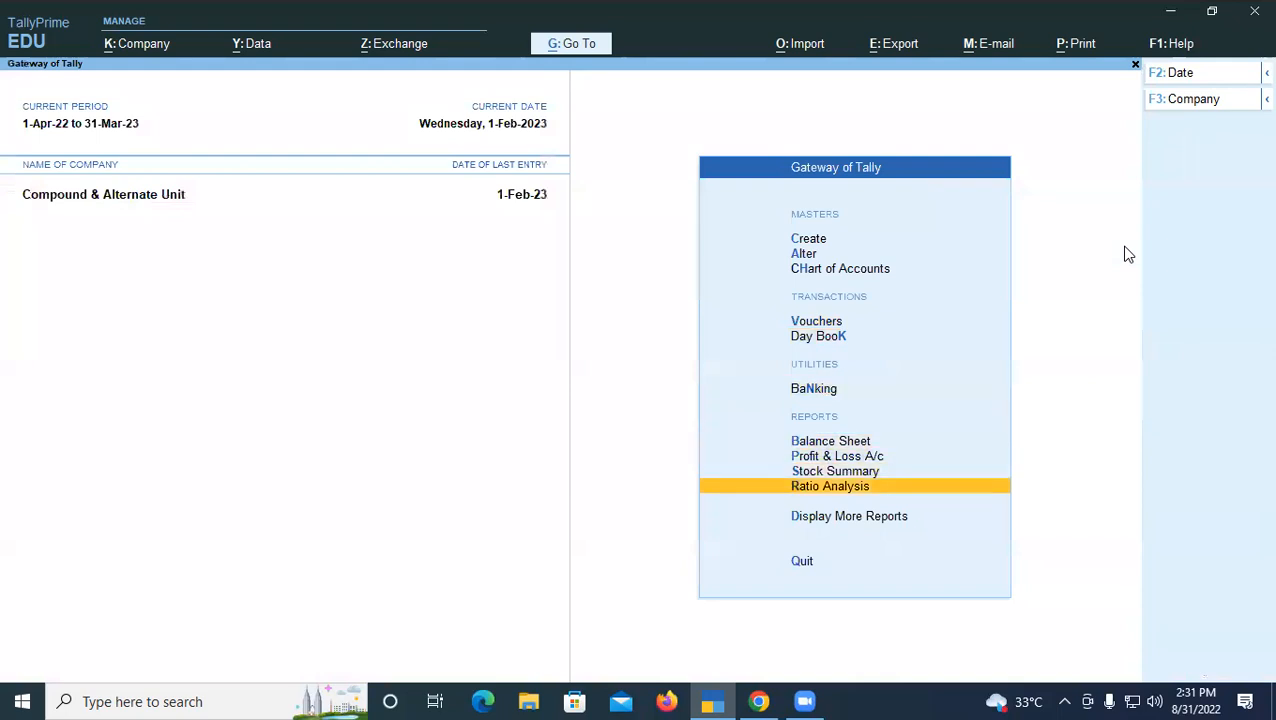
key(Up)
key(Return)
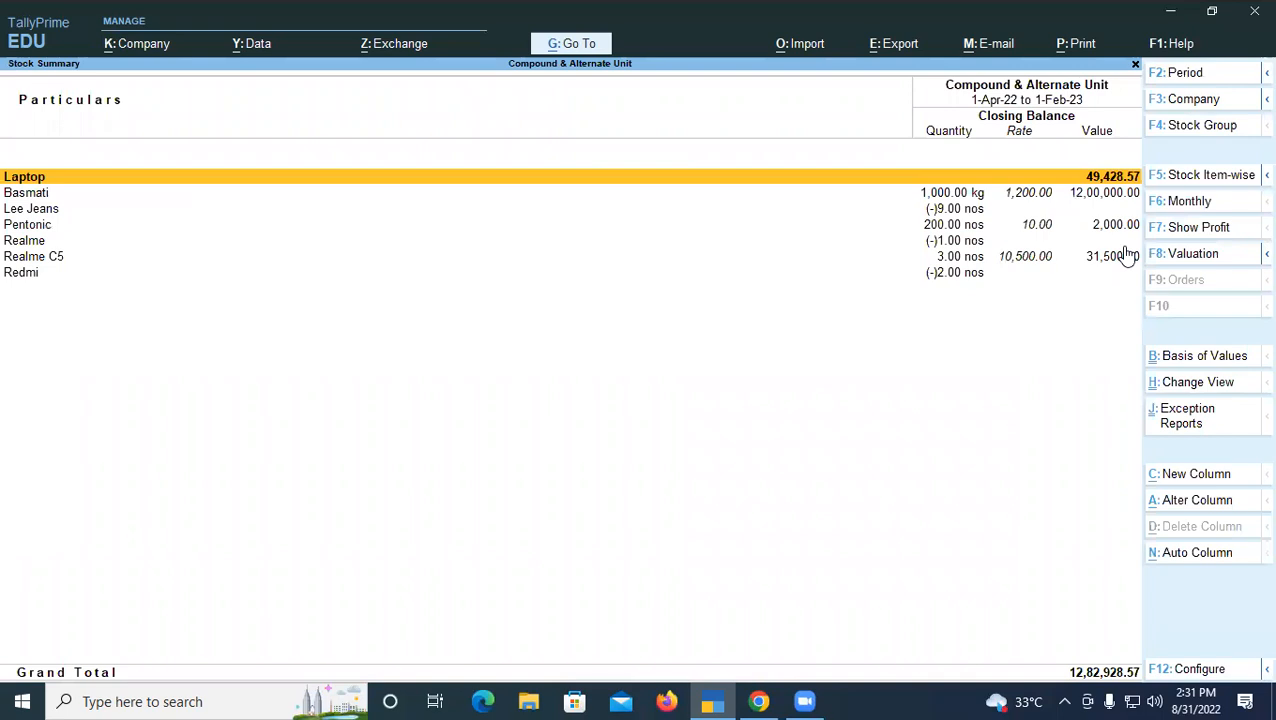
Drill down from Basmati through February to its cash purchase voucher, and return to the Stock Summary.
key(Down)
key(Return)
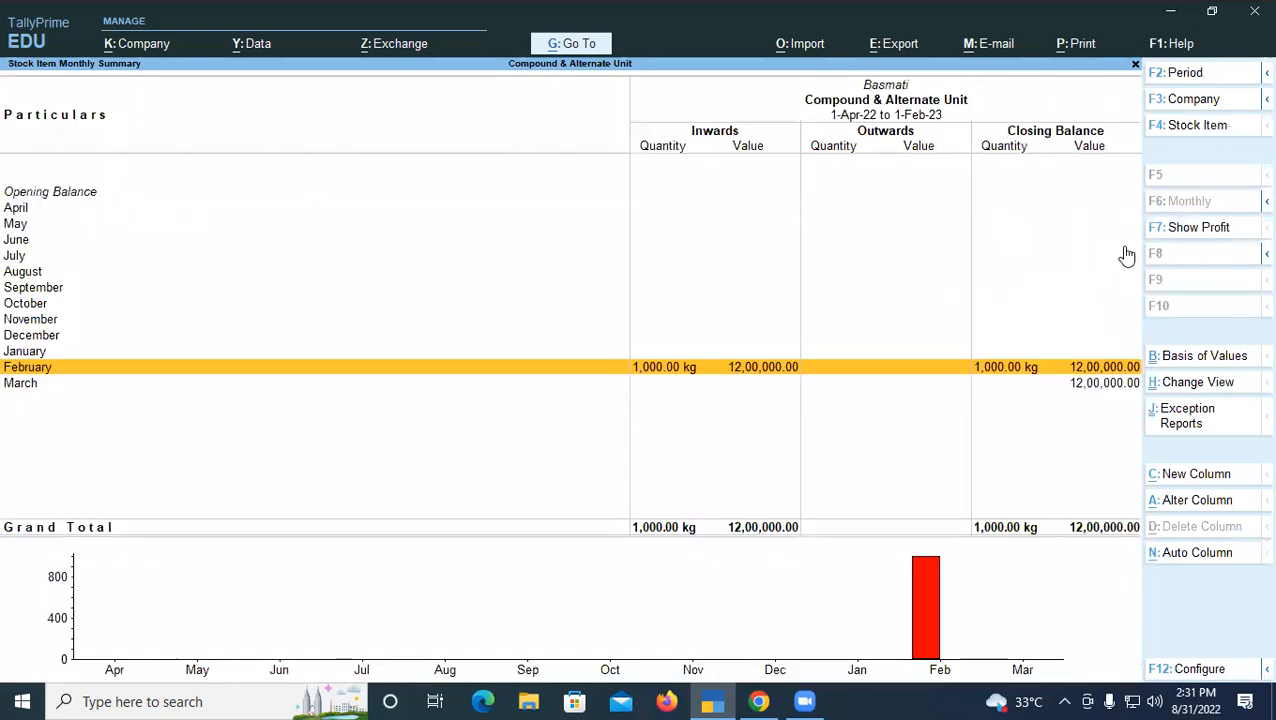
key(Return)
key(Return)
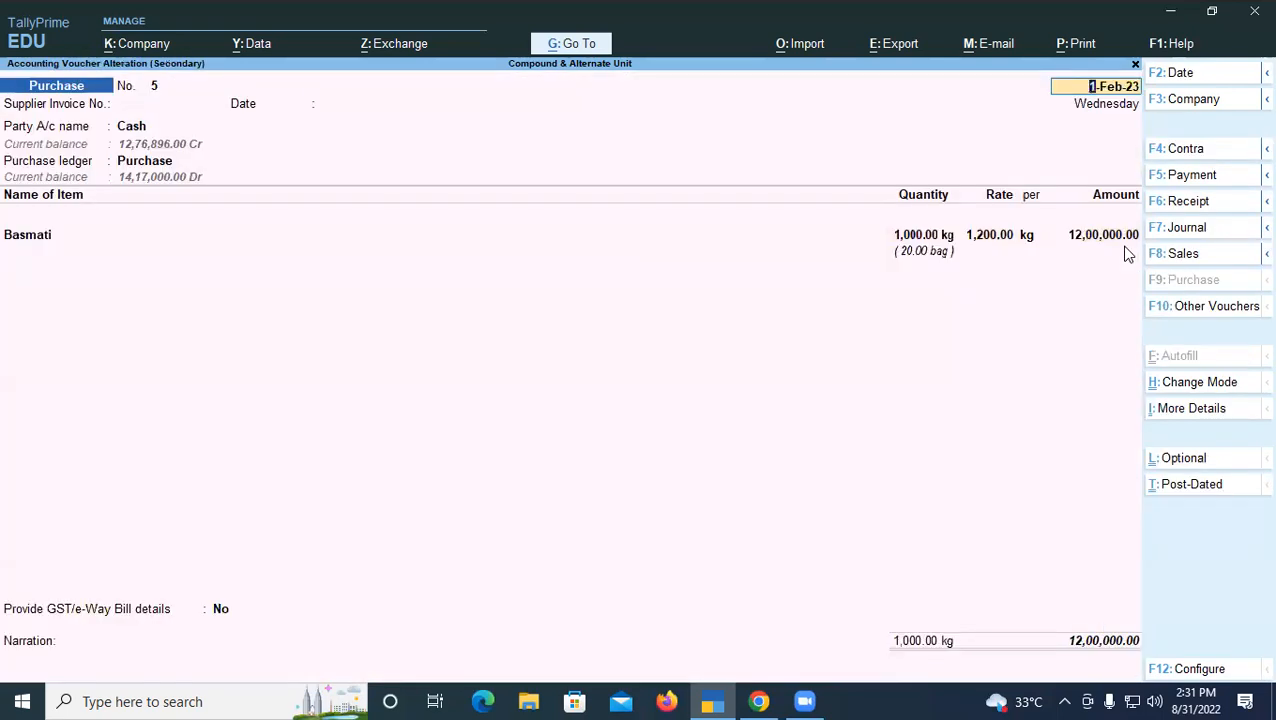
key(Escape)
key(y)
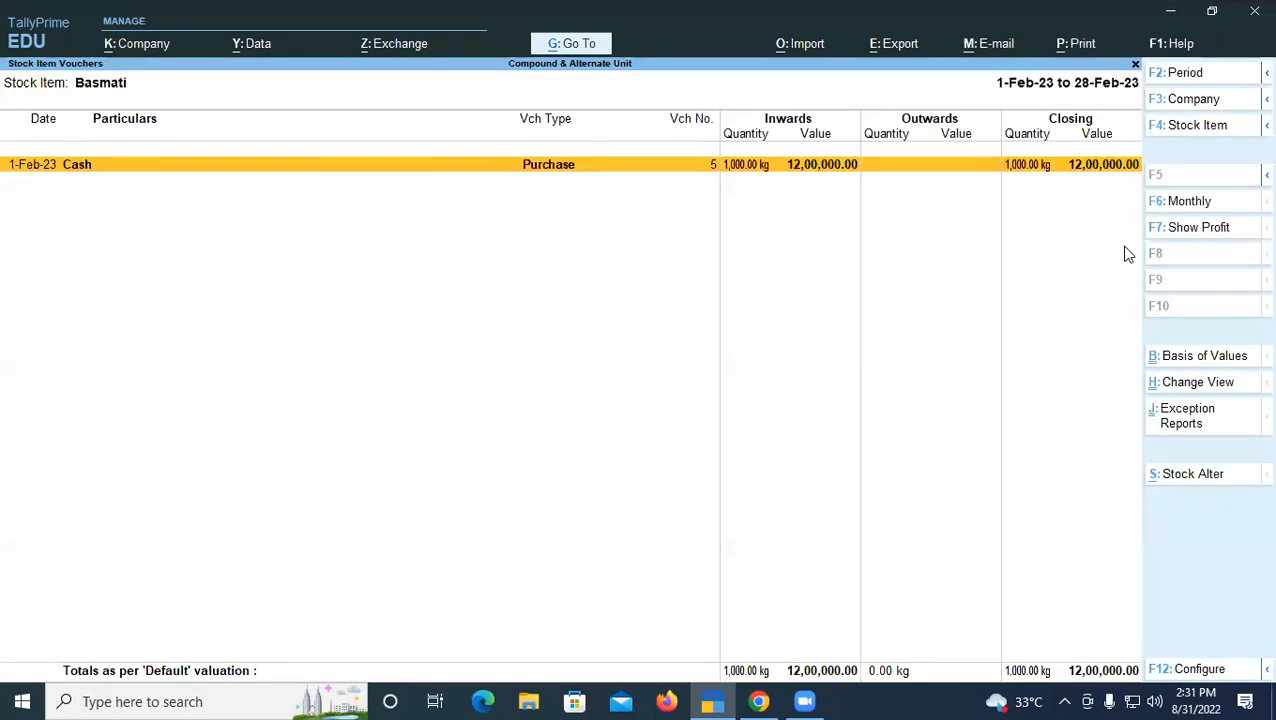
key(Escape)
key(Escape)
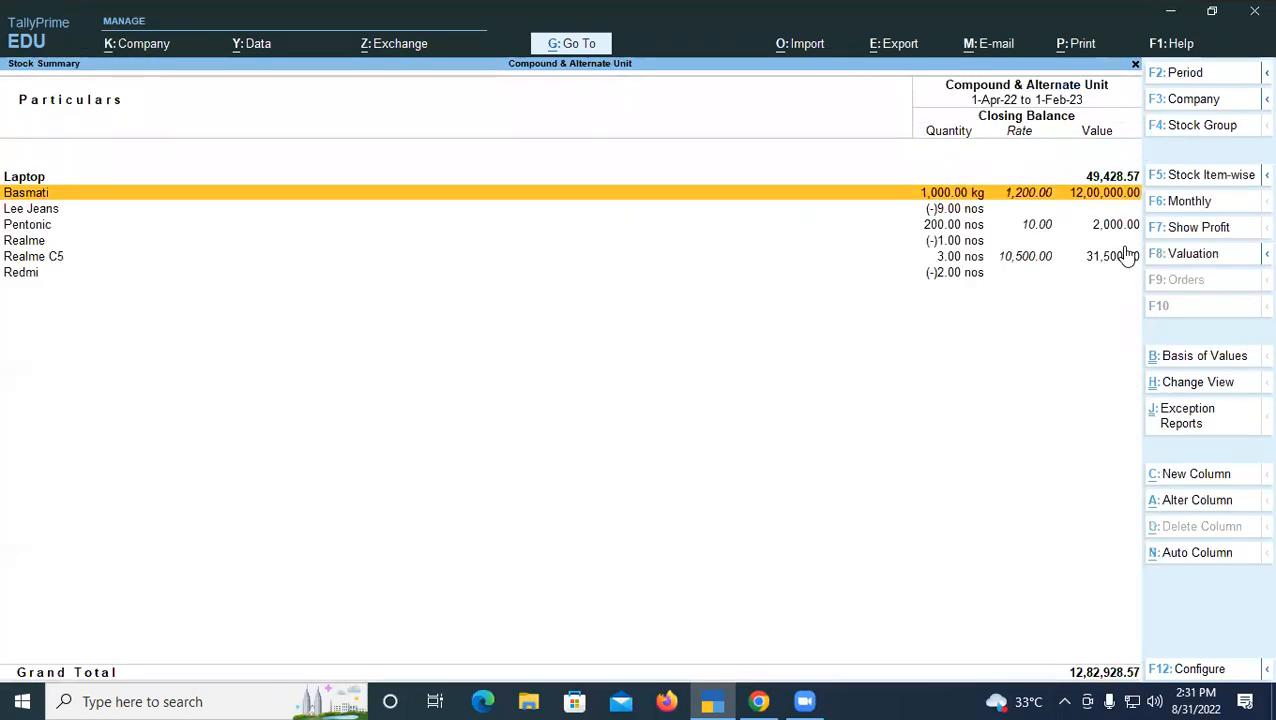
Configure the Stock Summary to show alternate units, check the Pentonic row, and close the report.
key(F12)
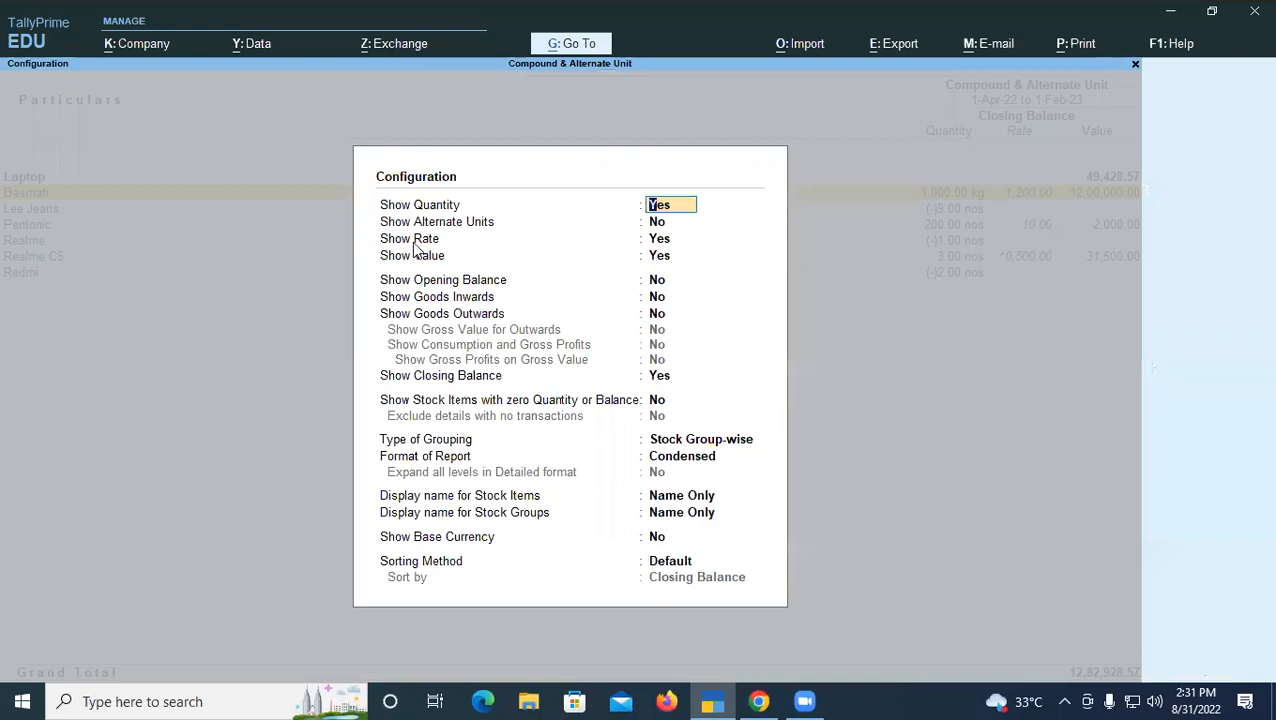
click(659, 223)
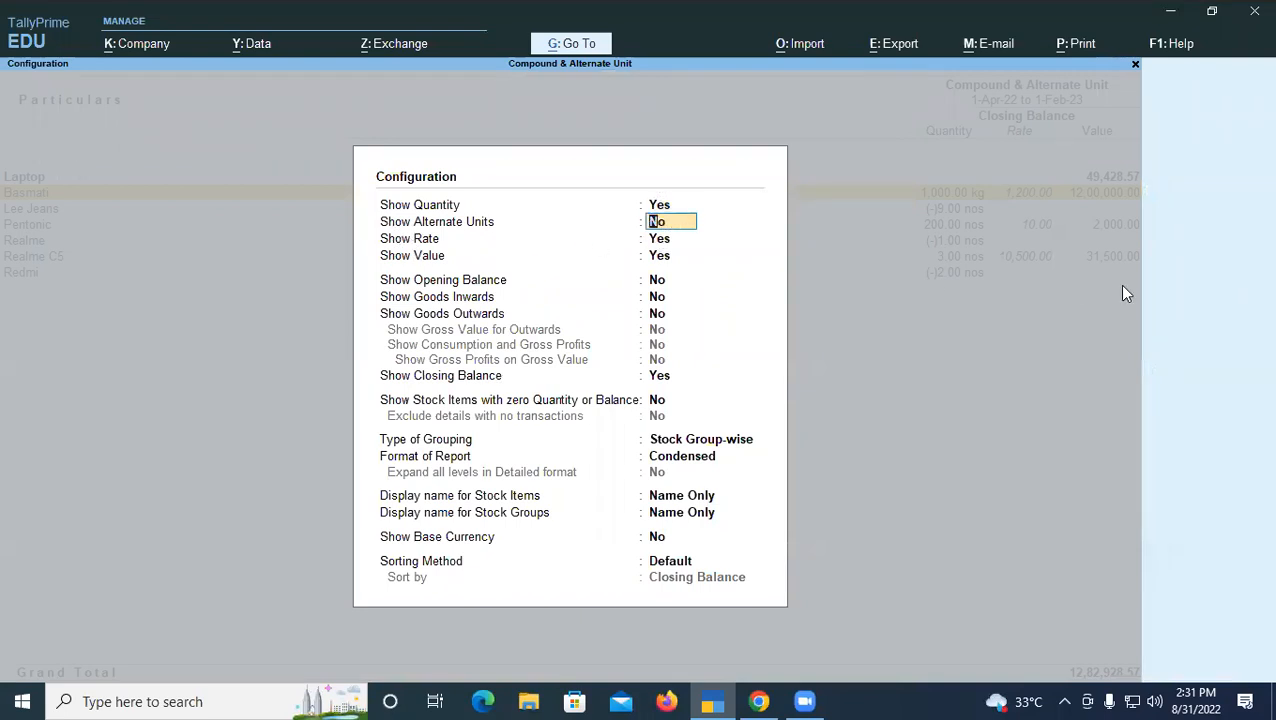
key(y)
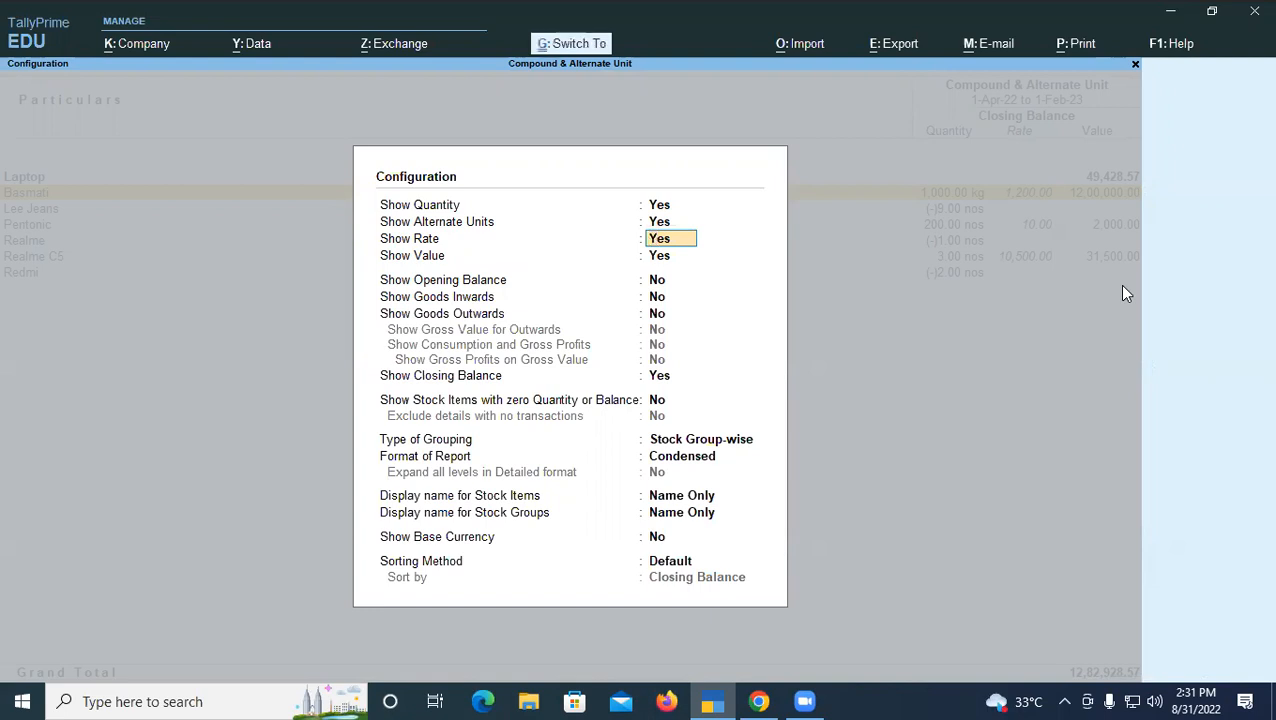
key(Return)
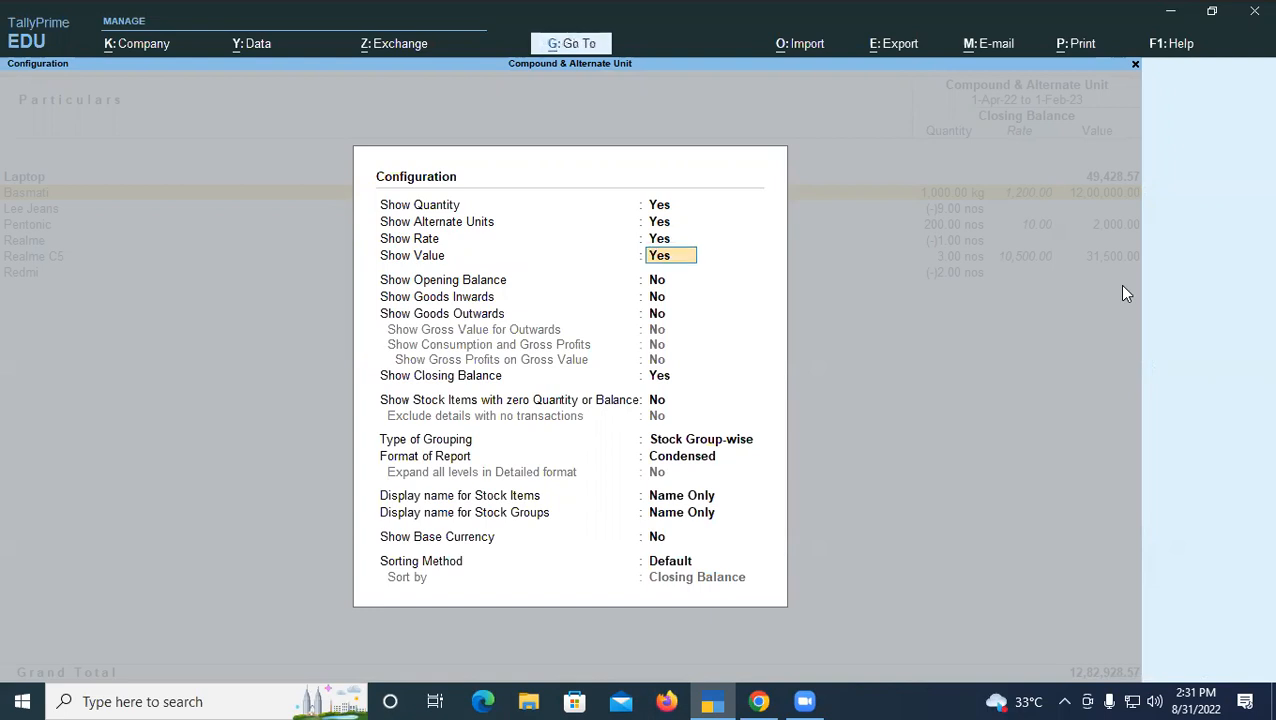
key(Return)
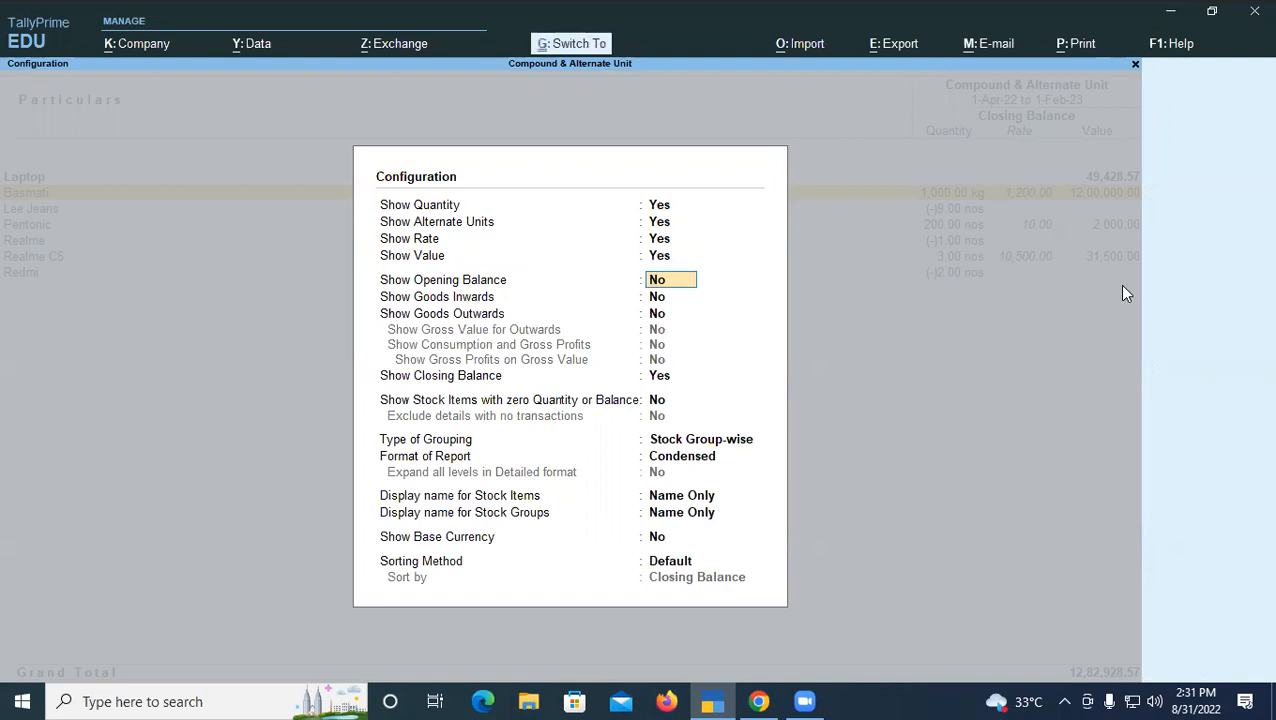
key(ctrl+a)
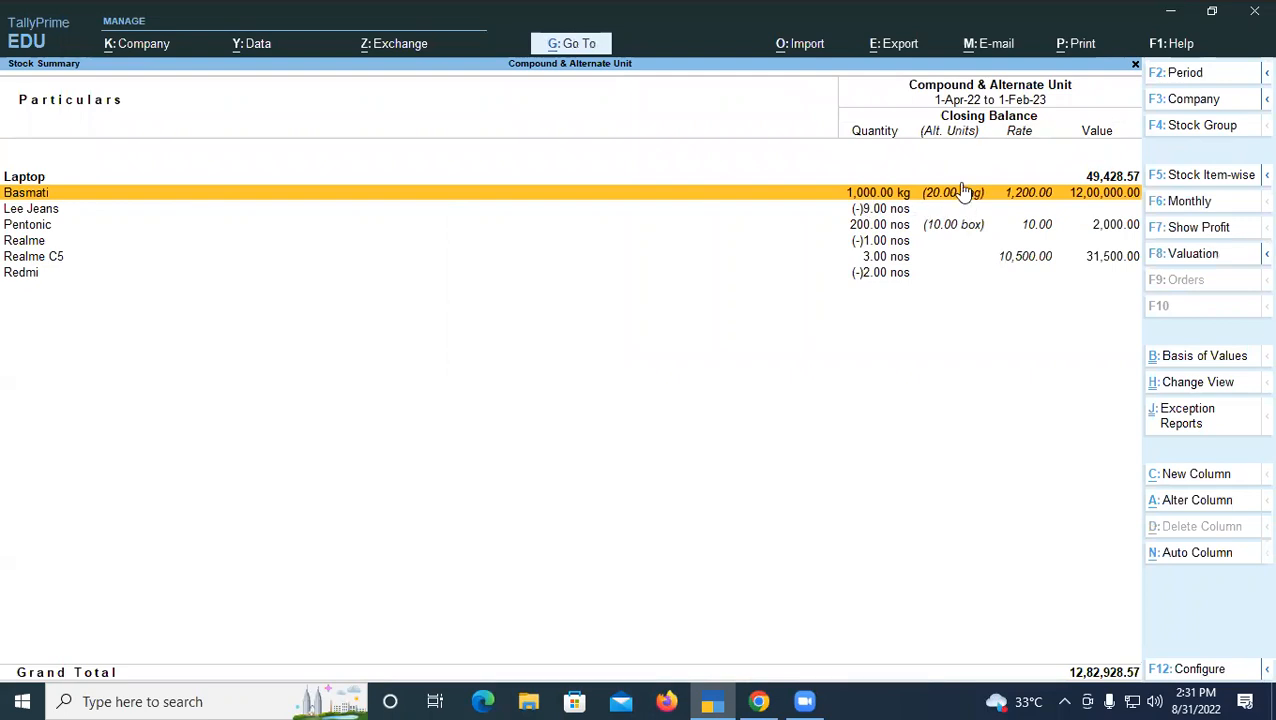
click(955, 228)
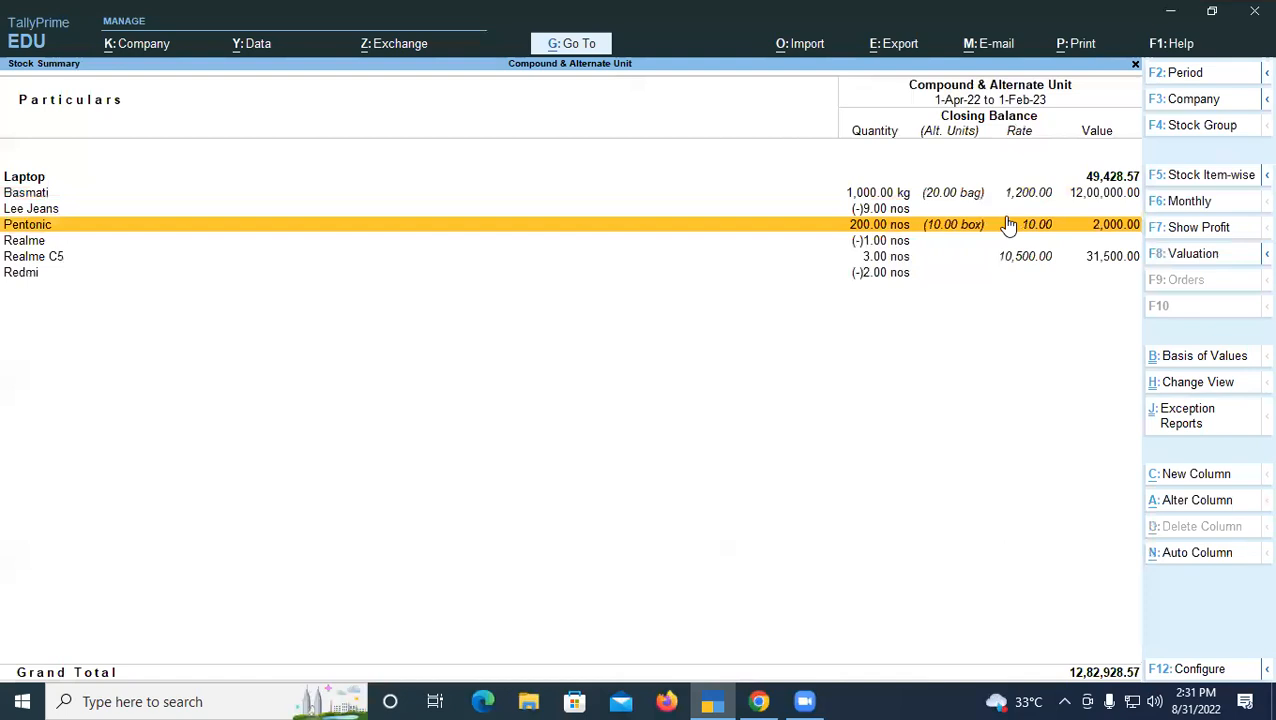
key(Escape)
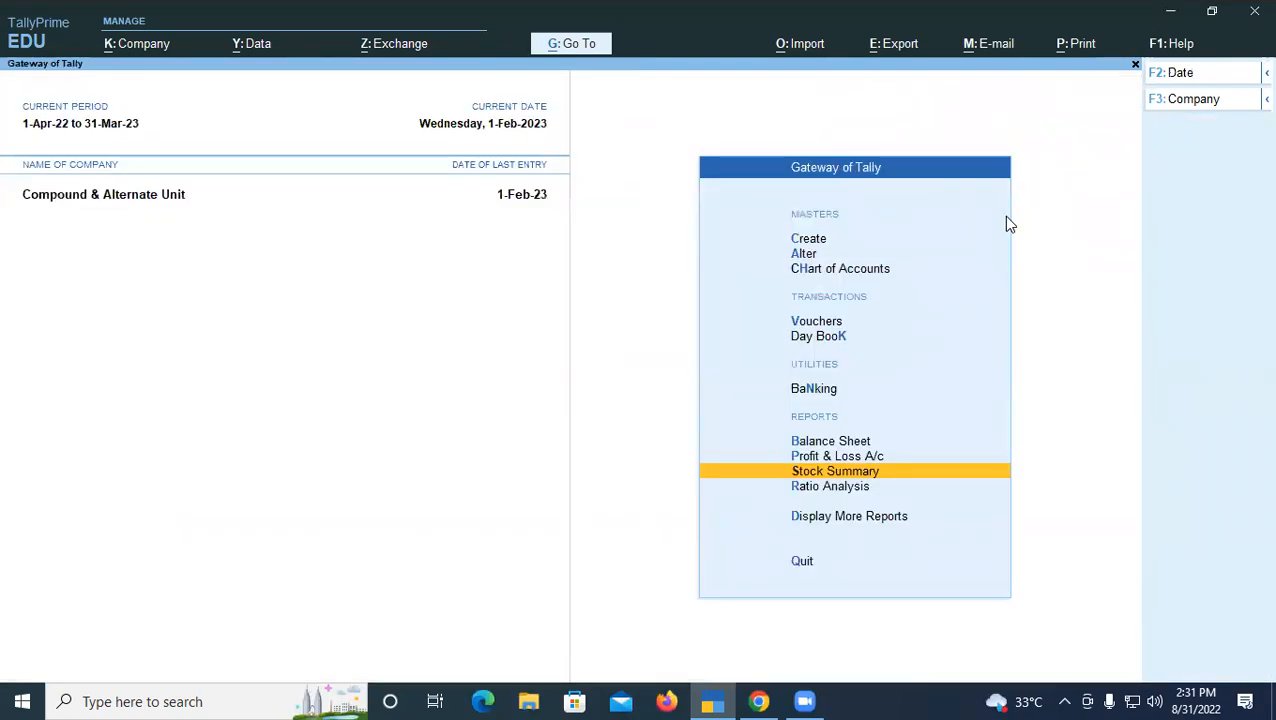
Start a new voucher and change its voucher type to Sales.
key(Up)
key(Up)
key(Up)
key(Up)
key(Up)
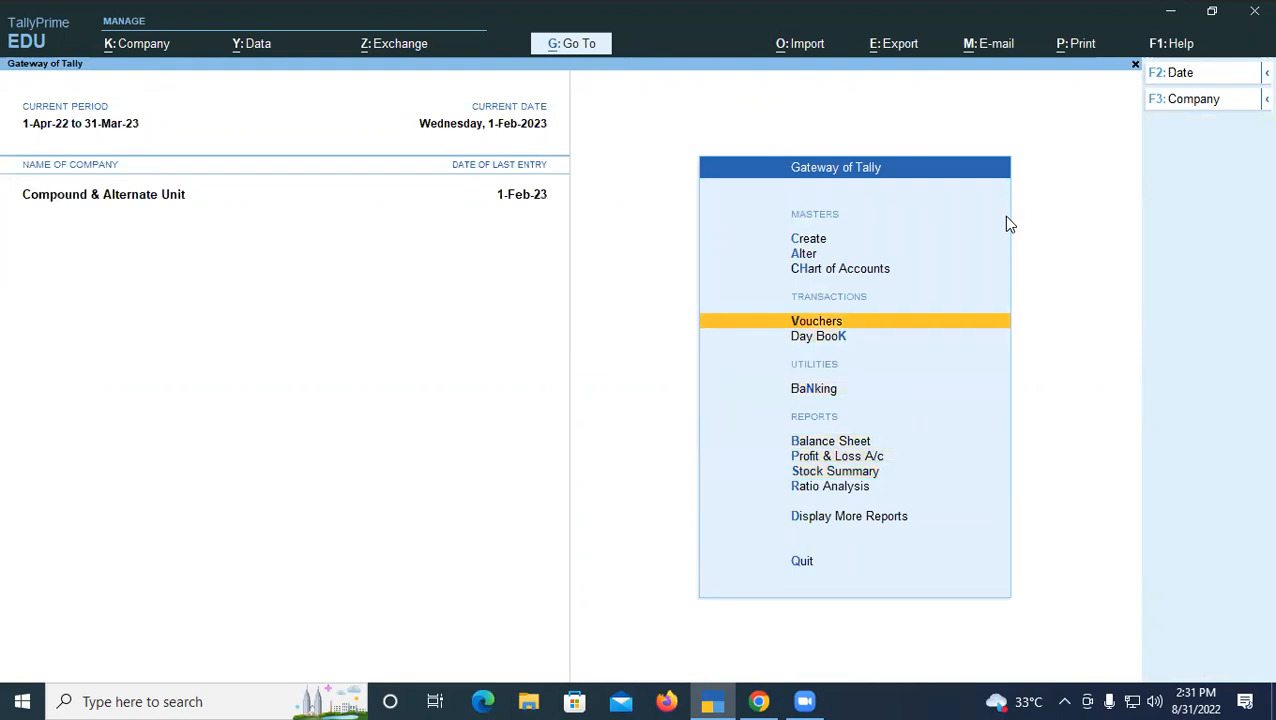
key(Return)
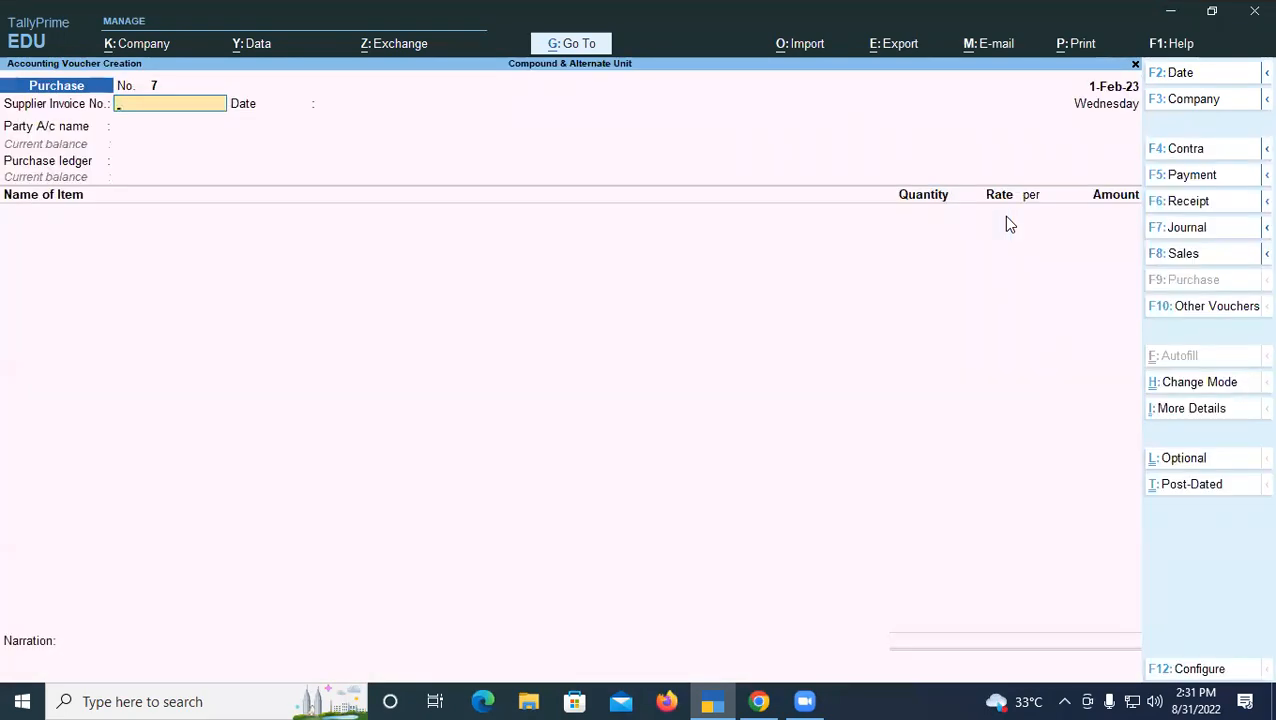
key(F8)
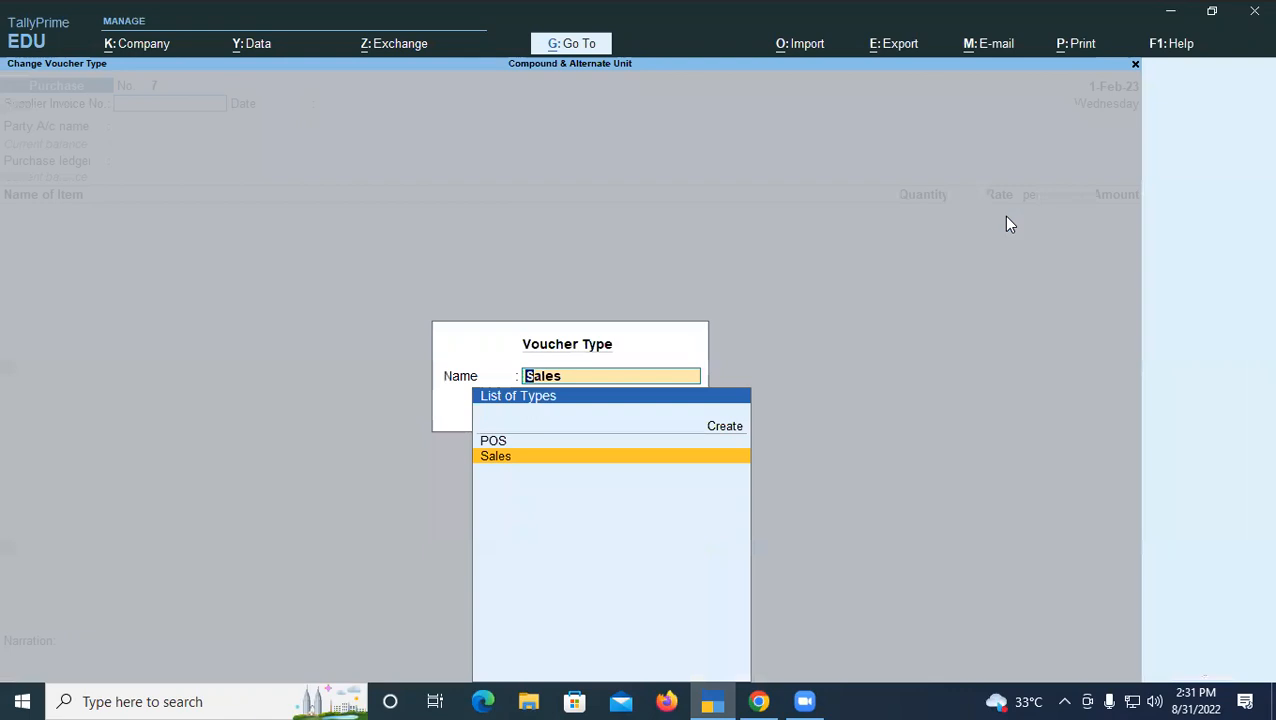
key(Return)
Set the sales voucher's party account to Cash and its sales ledger to Sales.
key(Down)
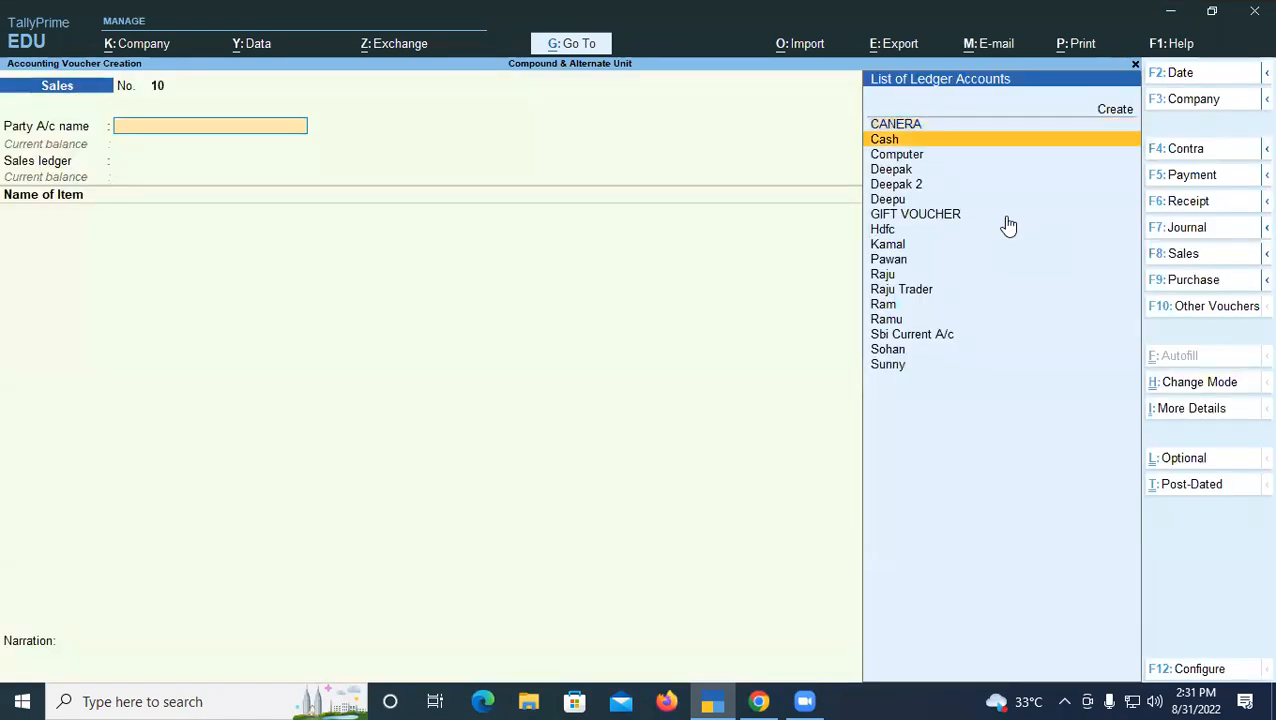
key(Return)
key(ctrl+a)
key(ctrl+a)
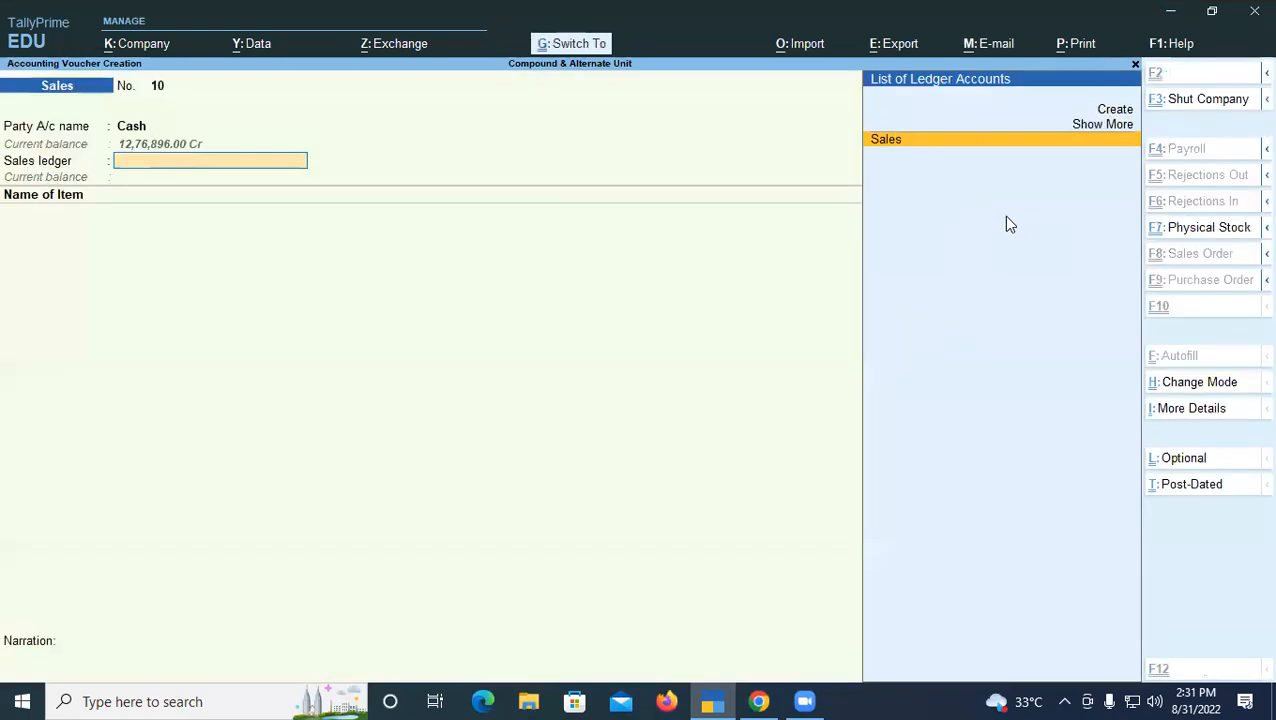
key(Return)
Add Basmati to the sales voucher with a quantity of 10 kg at 120 per kg and end the item list.
key(Down)
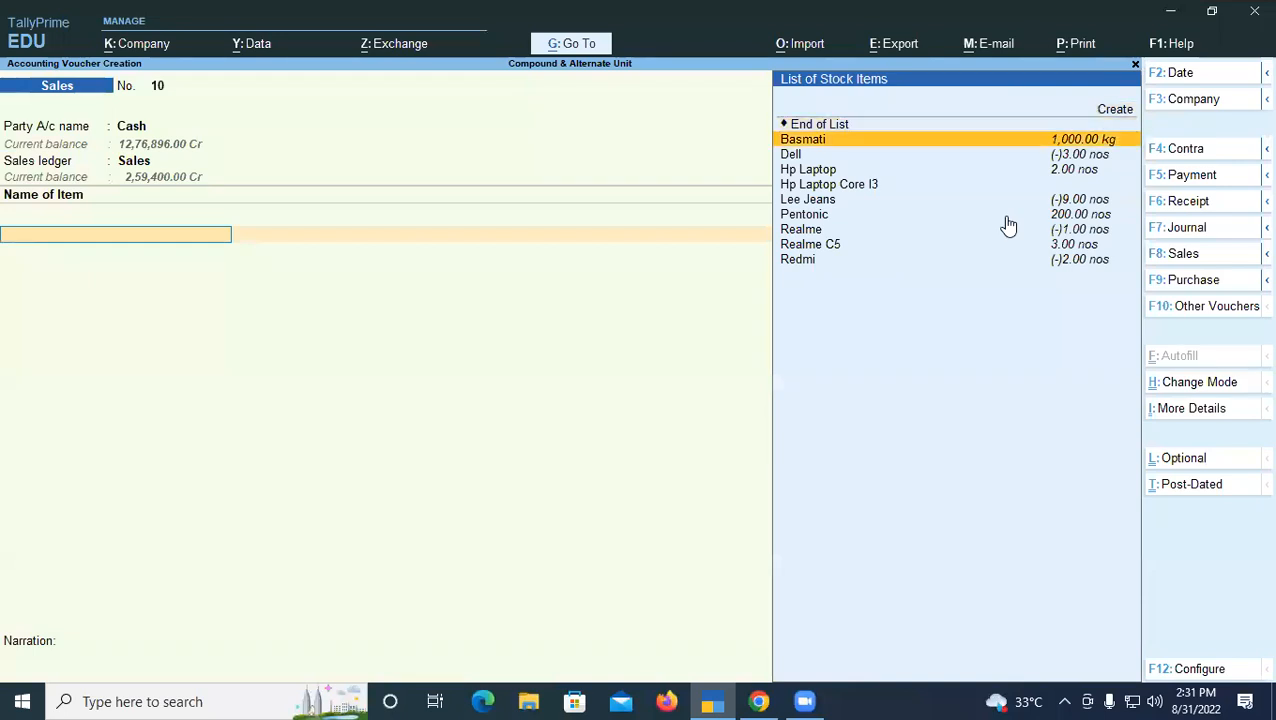
key(Return)
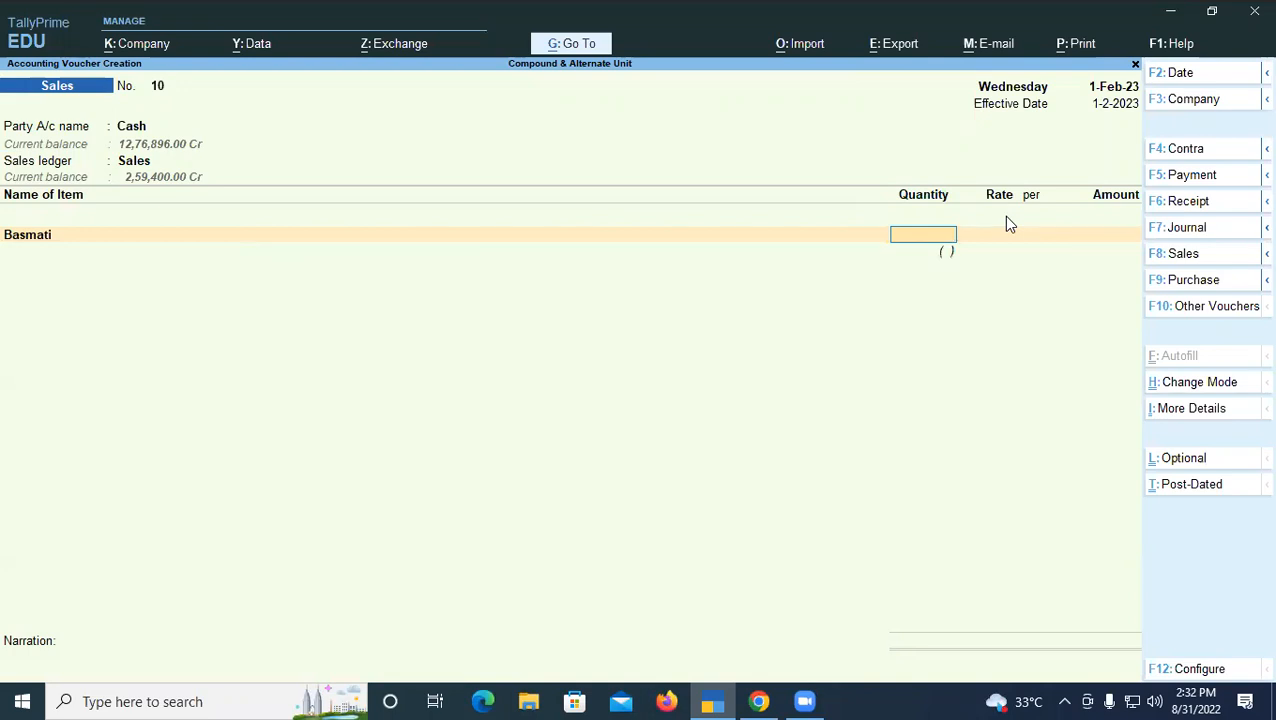
text(10)
key(Return)
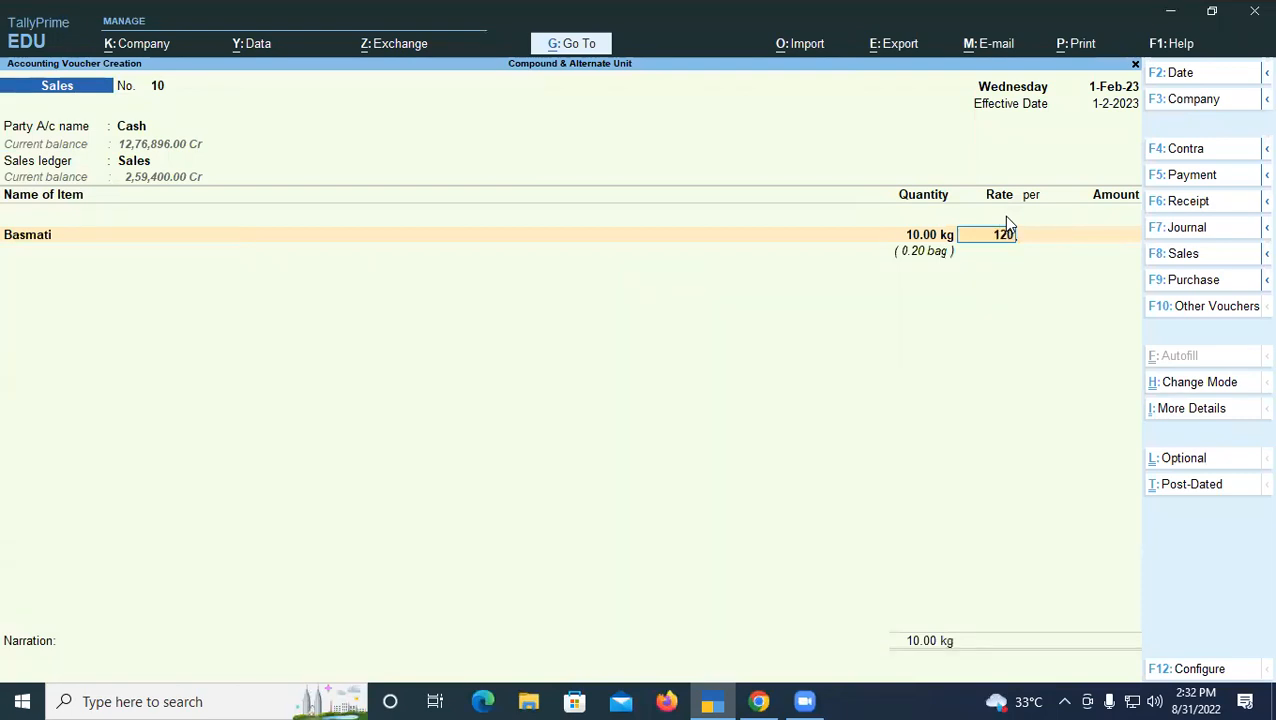
key(Return)
key(Return)
key(Return)
key(Return)
key(Return)
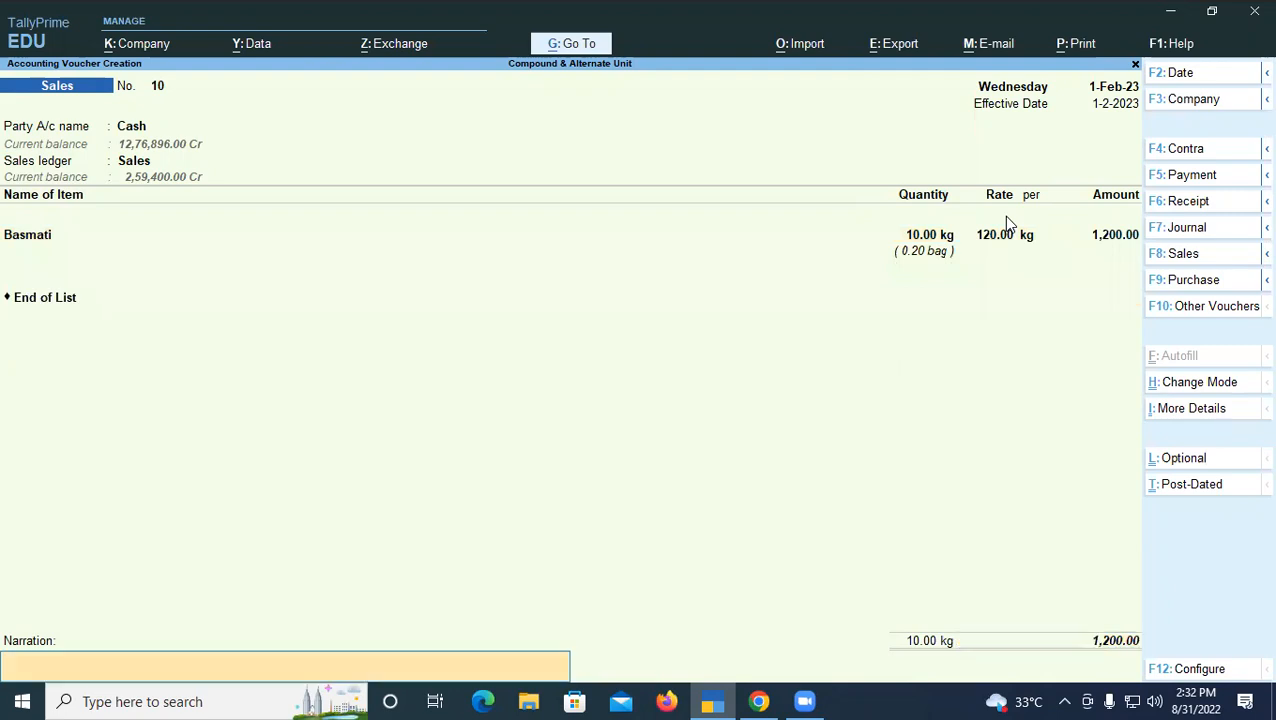
Save the Basmati sales voucher without a narration and leave voucher entry.
key(Return)
key(Return)
key(Return)
key(Escape)
Reopen the Stock Summary report to check the stock following the sale.
key(Down)
key(Down)
key(Down)
key(Down)
key(Down)
key(Return)
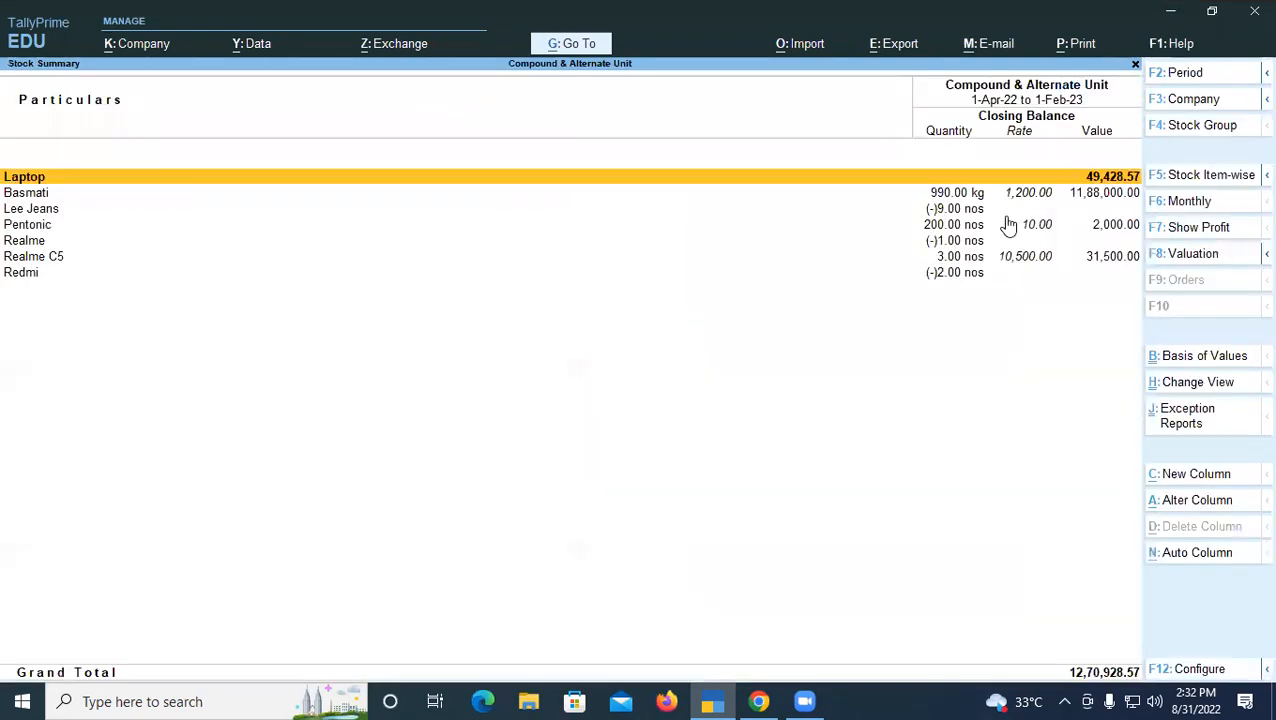
Examine Basmati's monthly summary and February vouchers, and return to the Stock Summary.
key(Down)
key(Return)
key(Return)
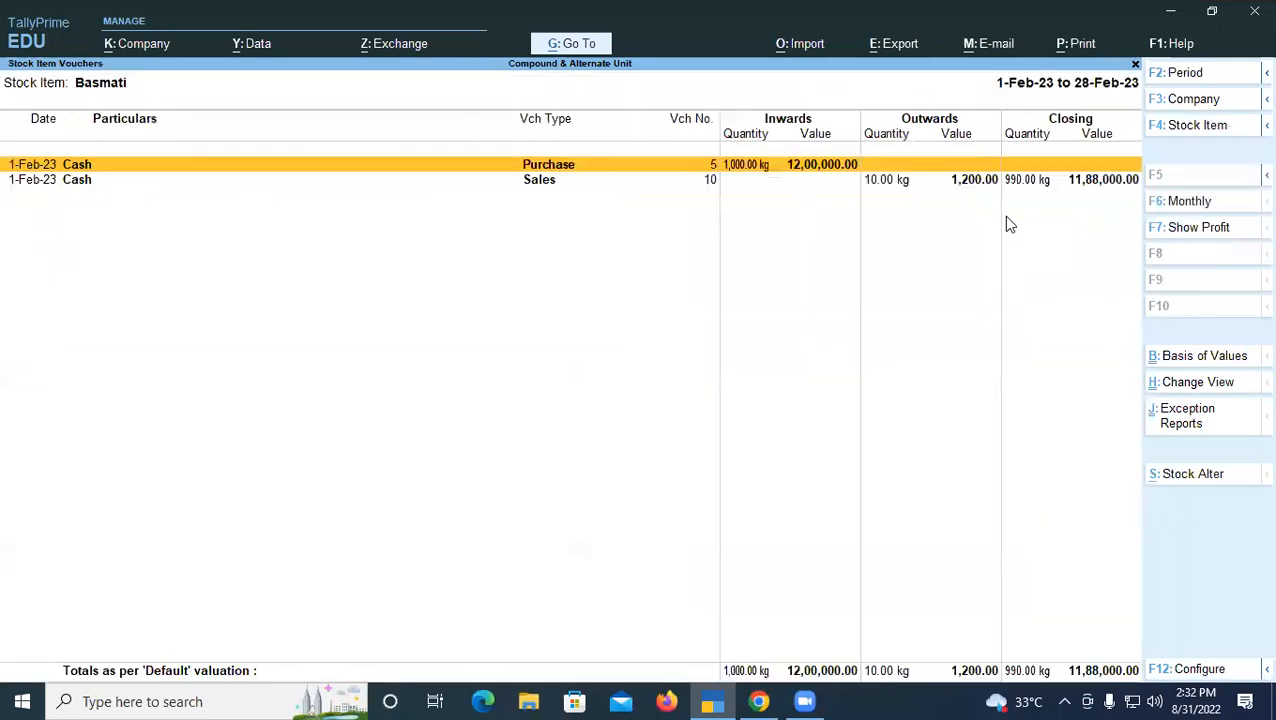
key(Escape)
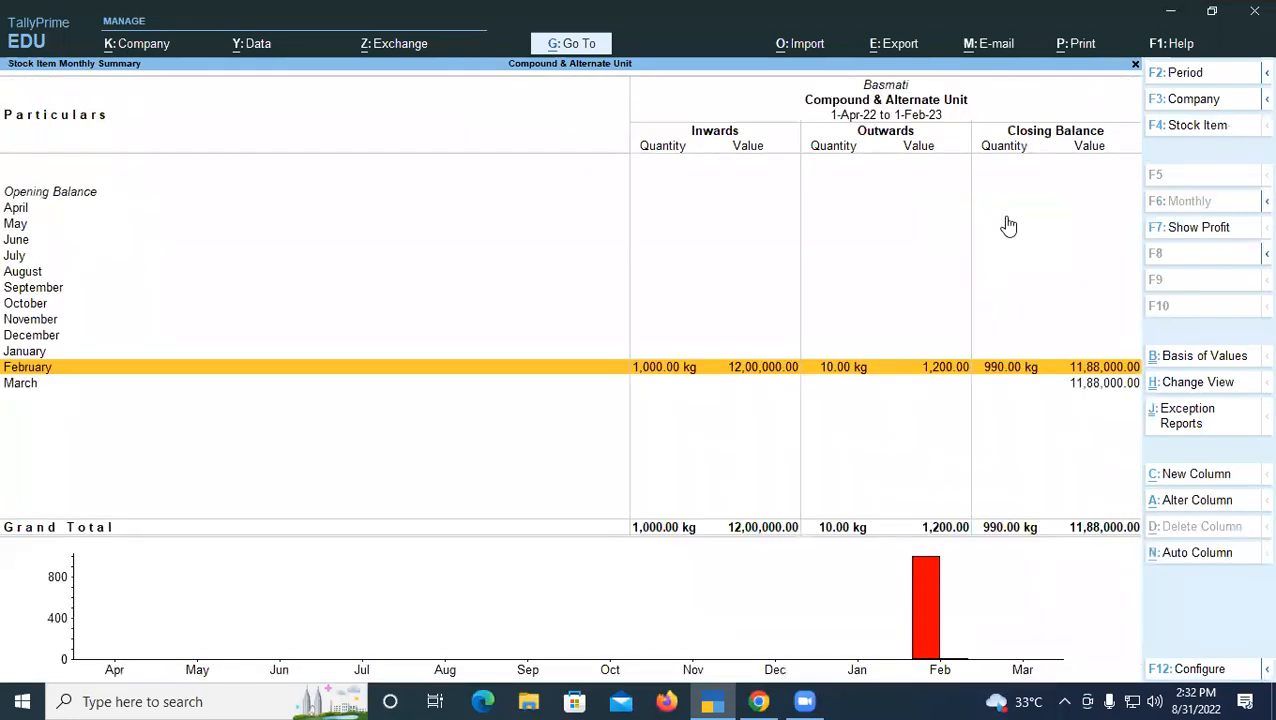
key(Escape)
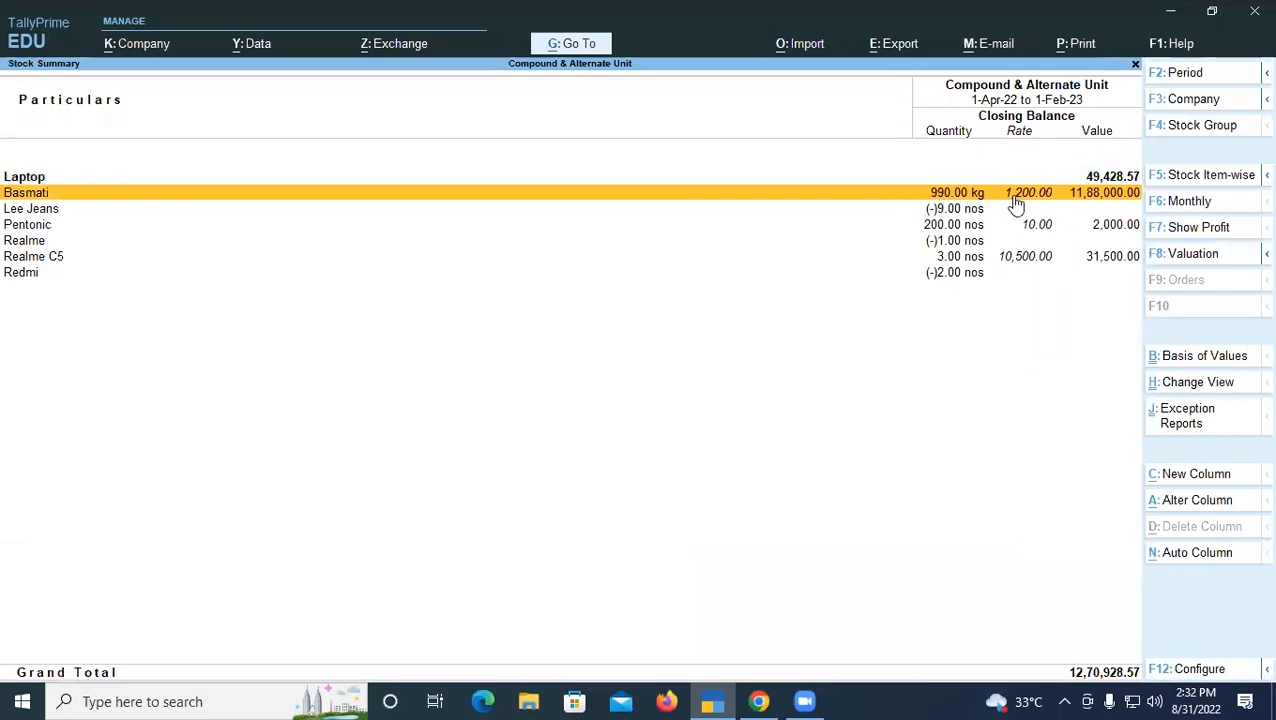
key(Return)
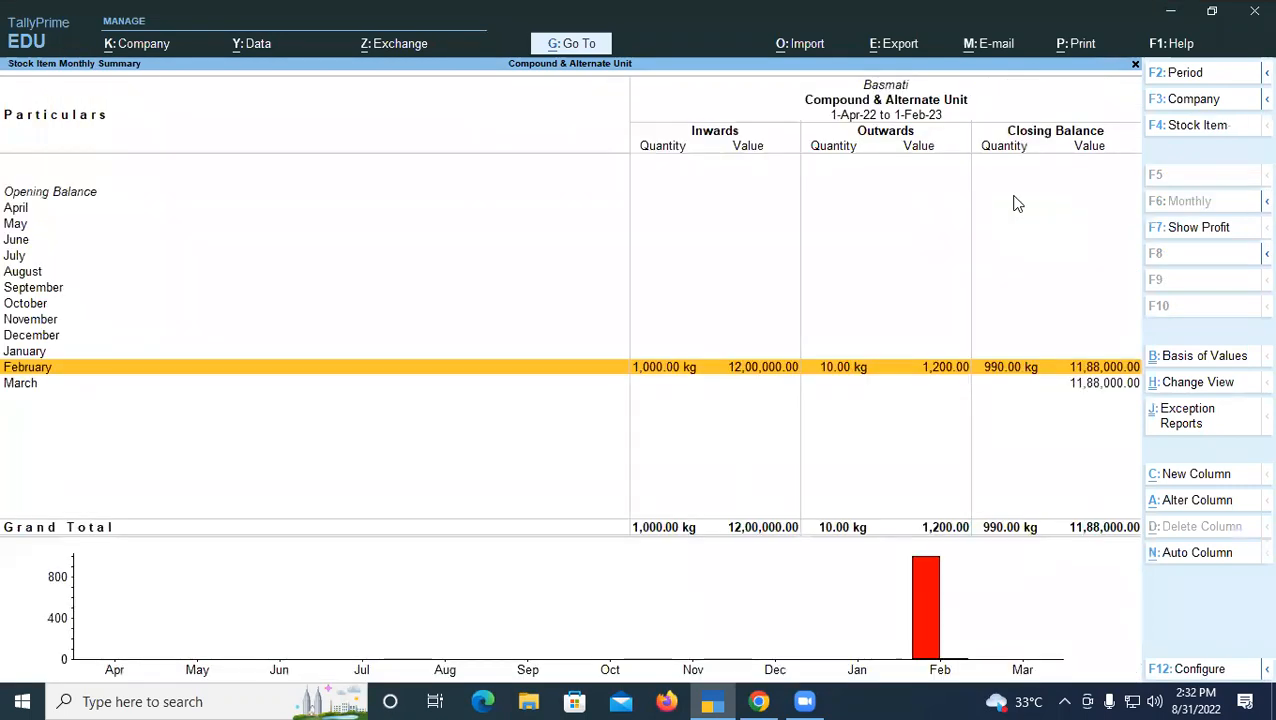
key(Escape)
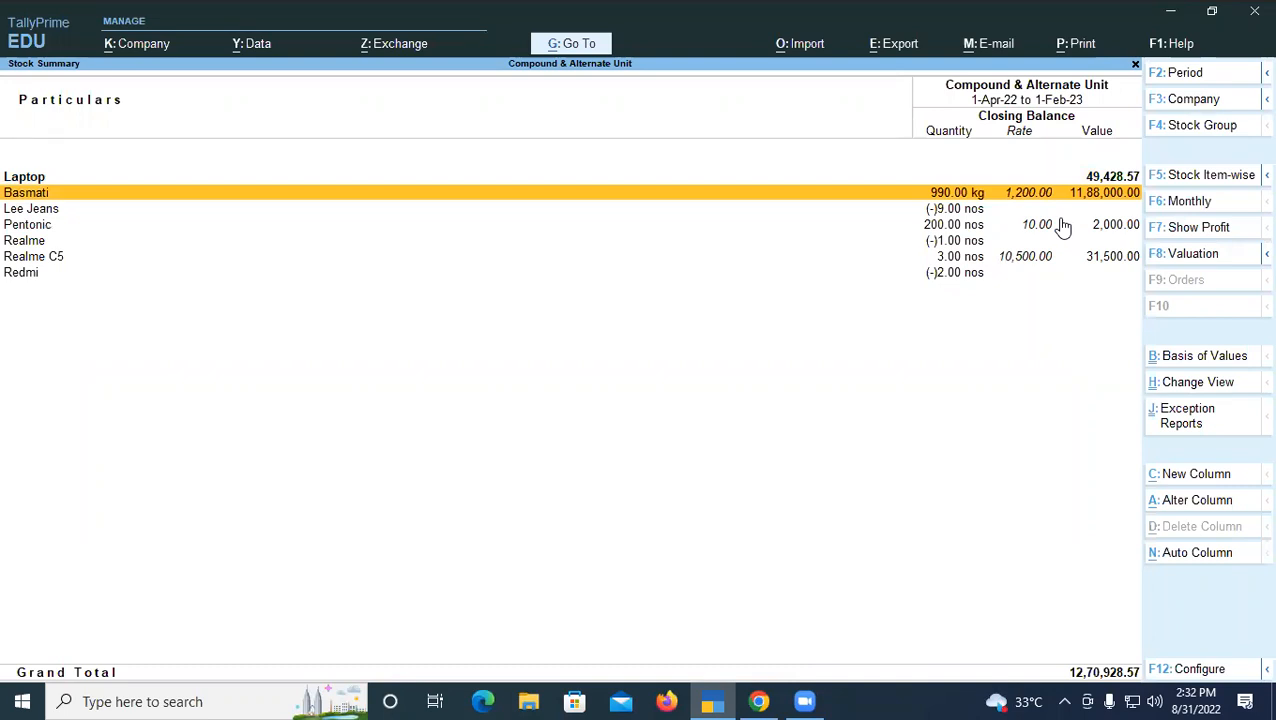
Turn on alternate units in the Stock Summary again, check Basmati's closing stock in bags, and close the report.
key(F12)
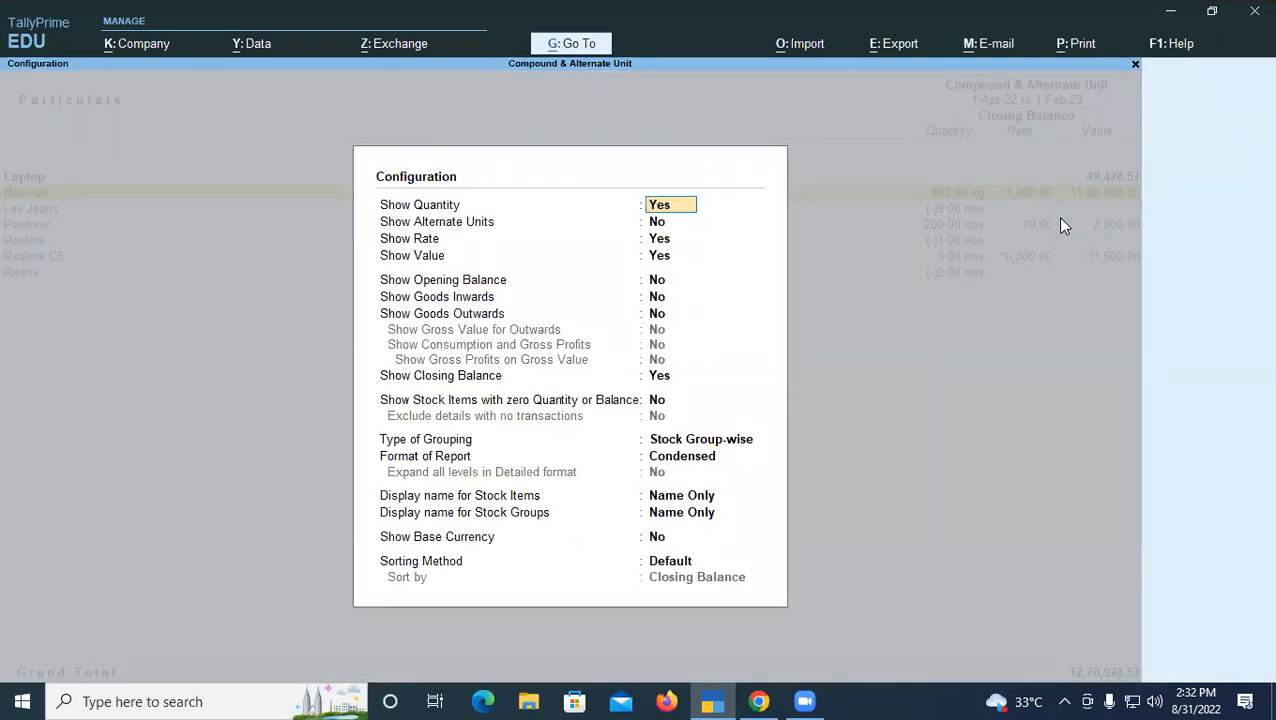
key(Return)
text(y)
key(Return)
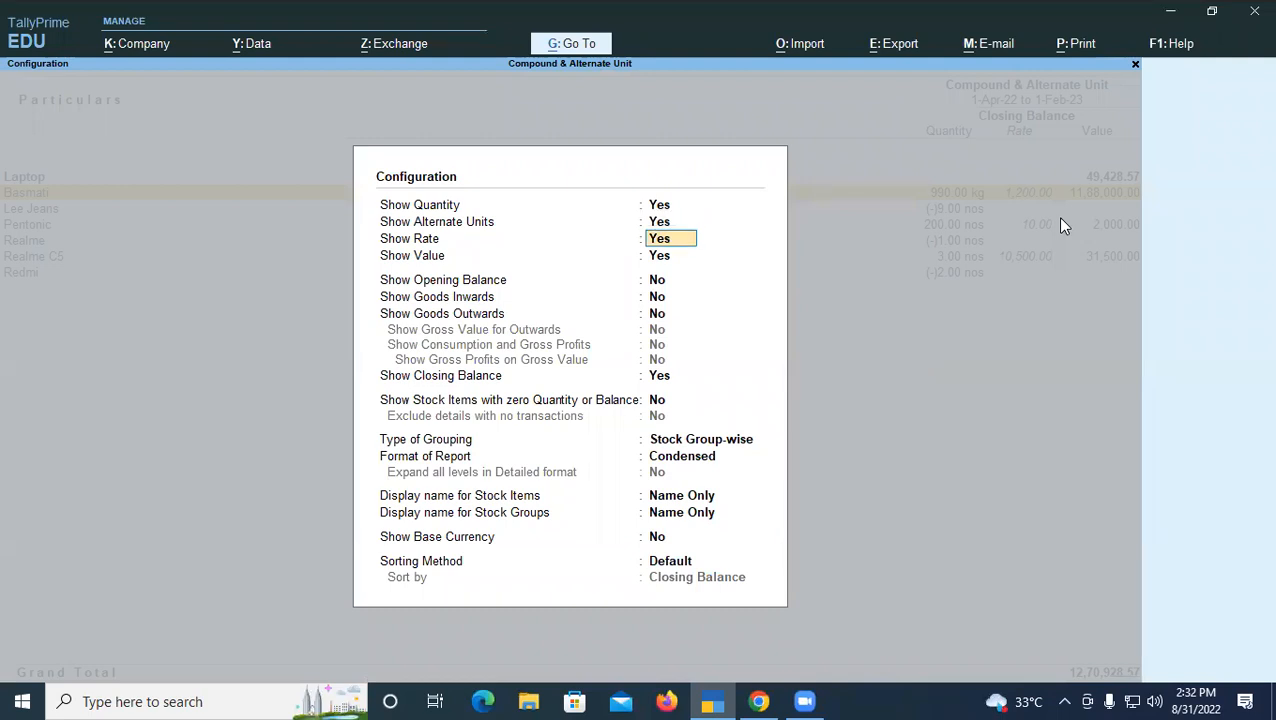
key(ctrl+a)
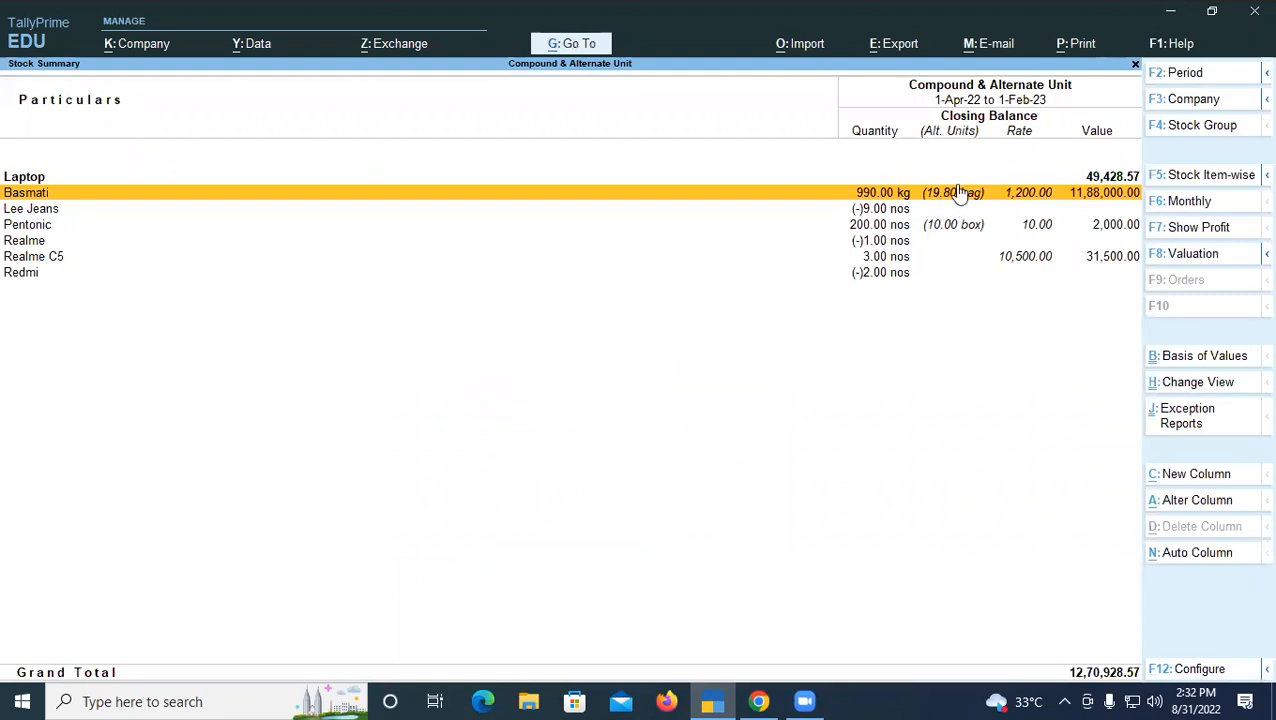
key(Escape)
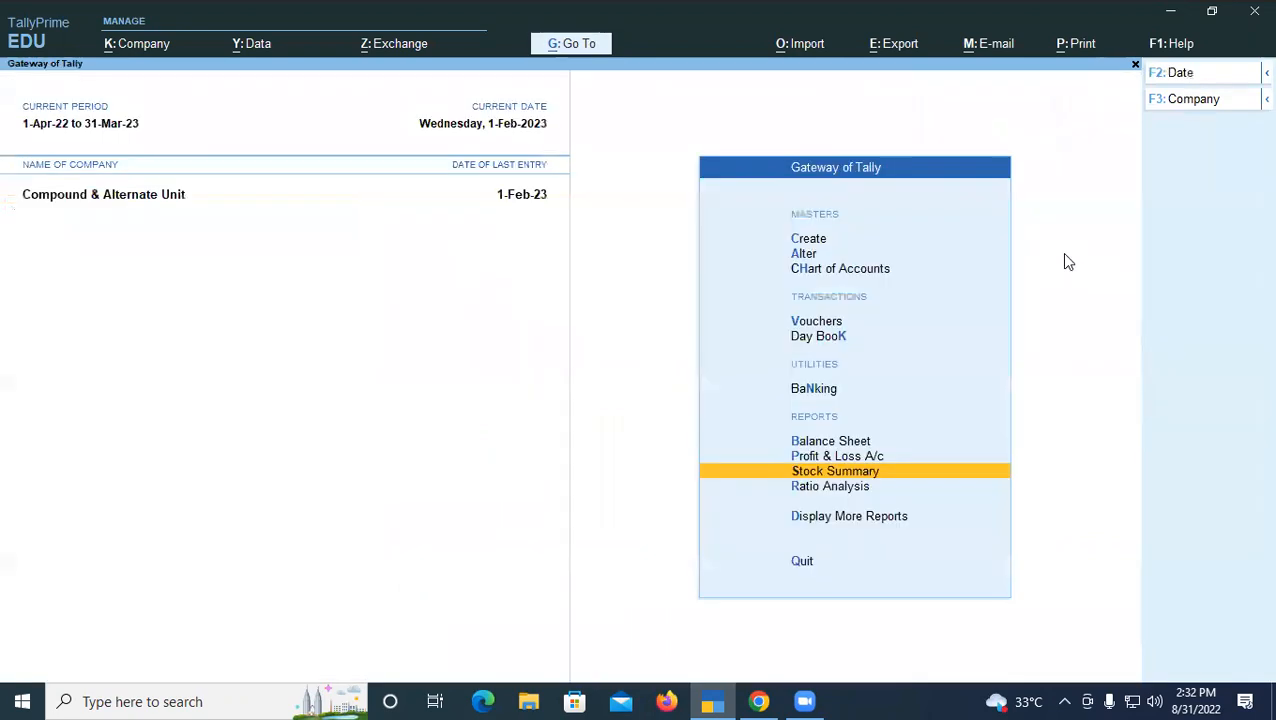
Start a new sales voucher with Cash as the party and Sales as the ledger, leaving dispatch and party details blank.
key(Up)
key(Up)
key(Up)
key(Up)
key(Up)
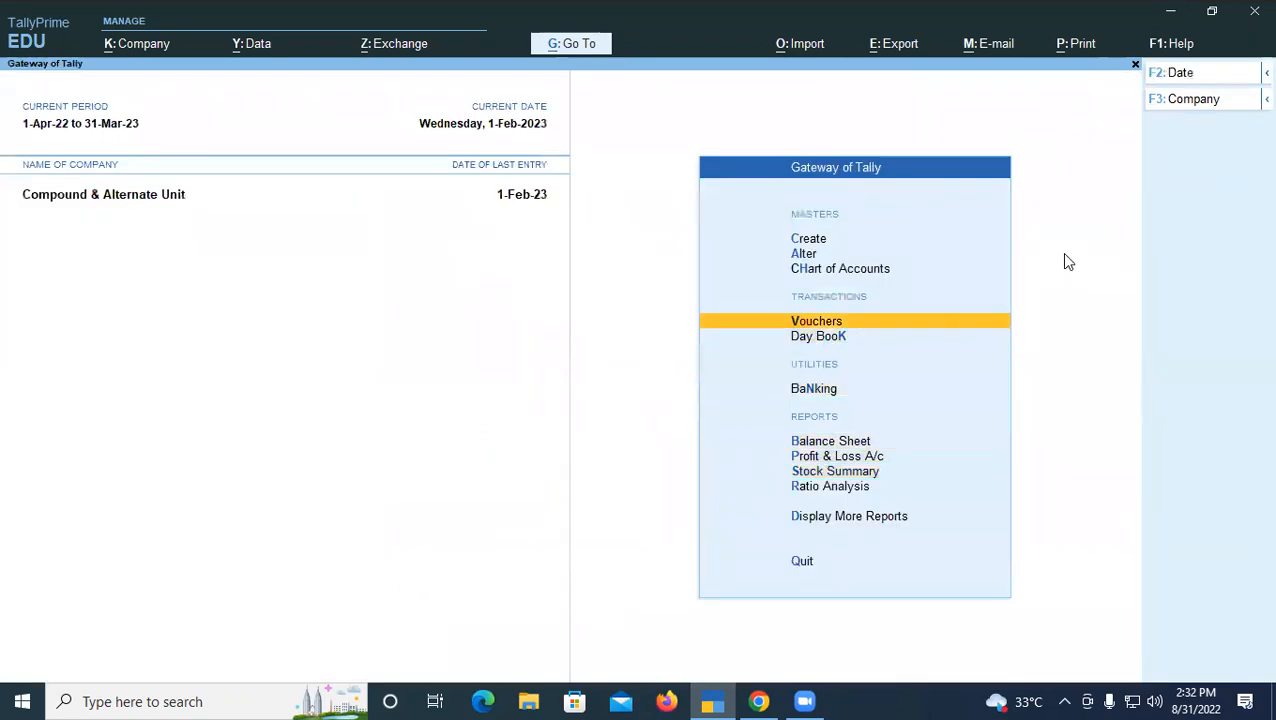
key(Return)
key(Down)
key(Return)
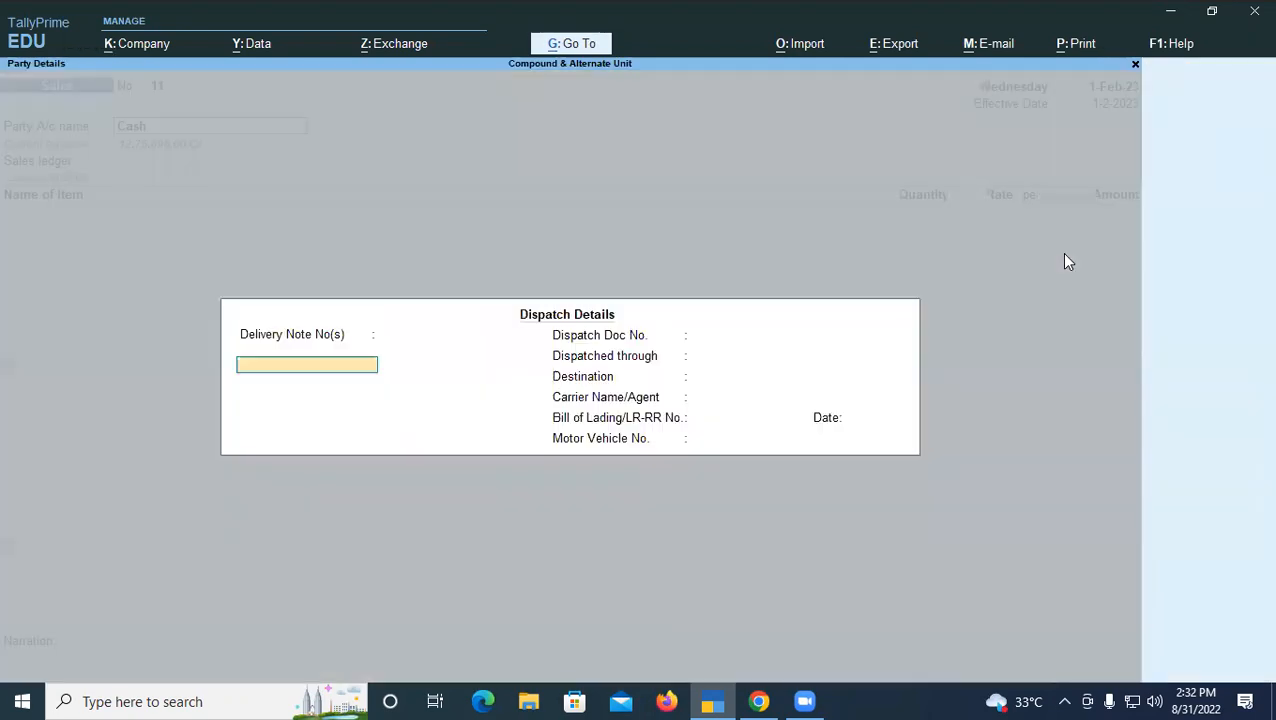
key(ctrl+a)
key(ctrl+a)
key(Return)
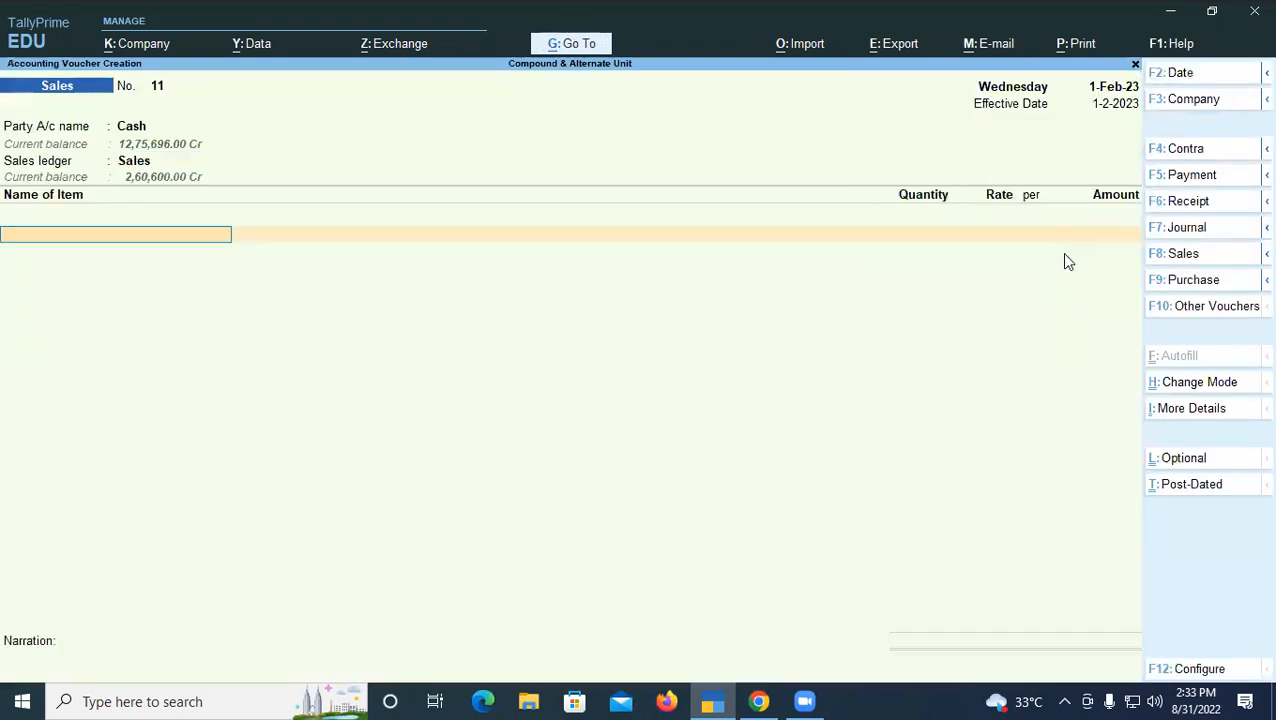
Add the stock item Pentonic to the sales voucher with a quantity of 3 nos at a rate of 12.
key(Down)
key(Down)
key(Down)
key(Down)
key(Down)
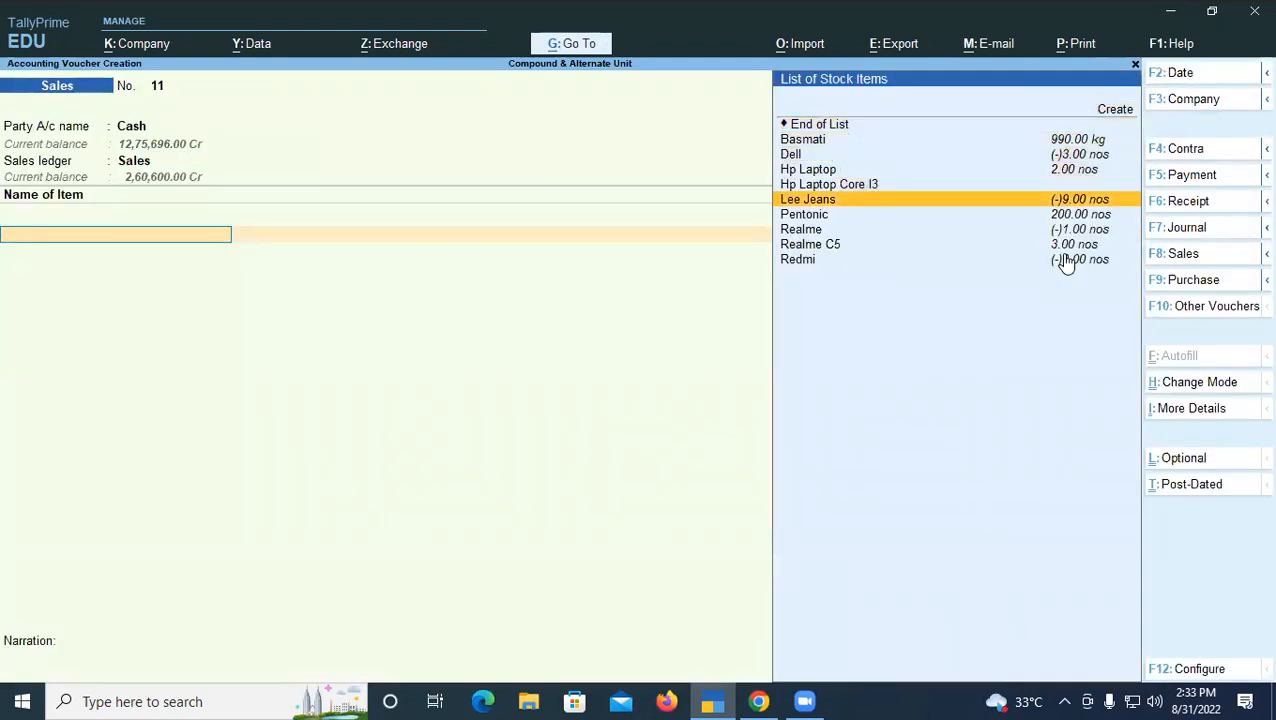
key(Return)
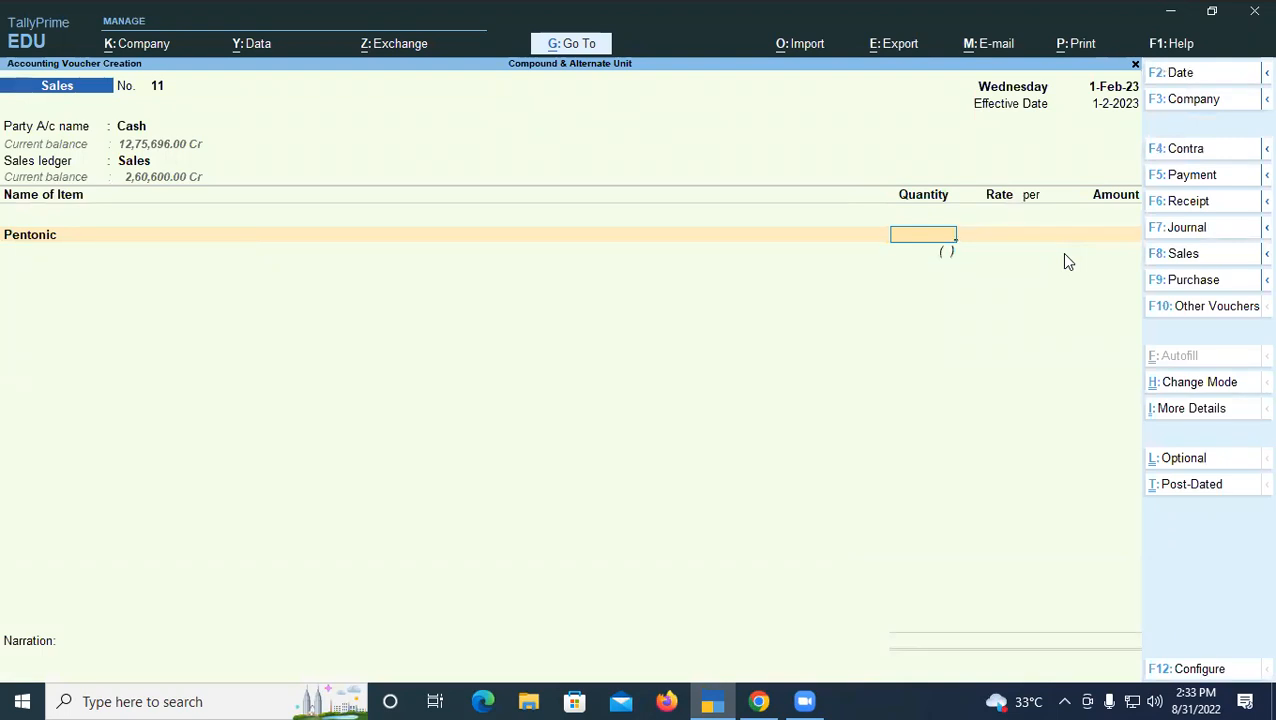
text(3)
key(Return)
text(12)
key(Return)
key(Return)
key(Return)
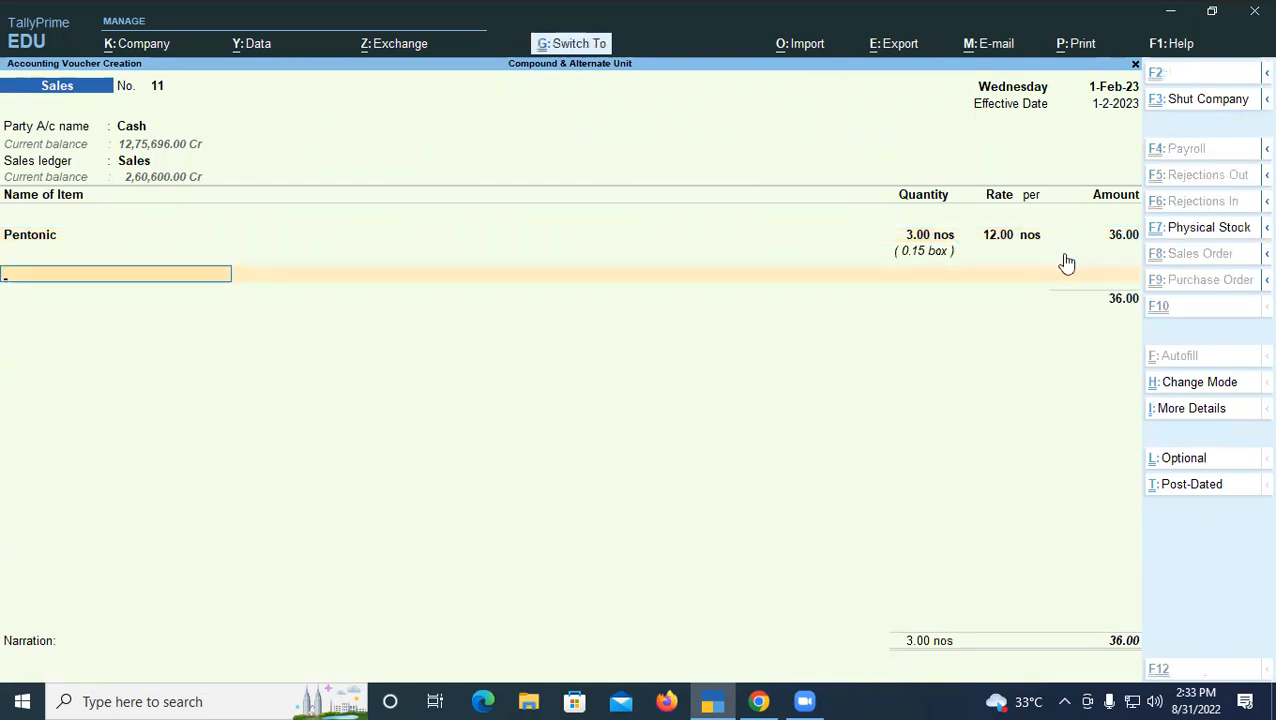
Save the Pentonic sales voucher without a narration and leave voucher entry.
key(ctrl+a)
key(Escape)
key(y)
Open the Stock Summary report and go to the Pentonic line.
key(Down)
key(Down)
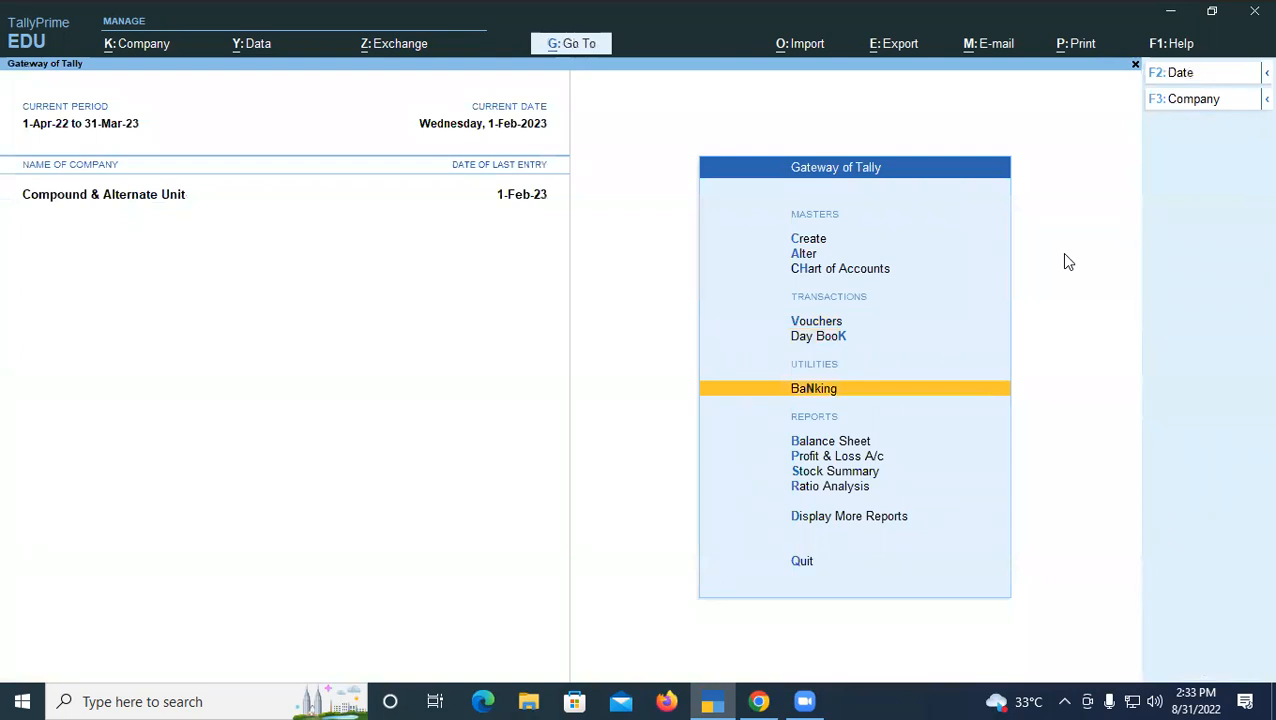
key(s)
key(Down)
key(Down)
key(Down)
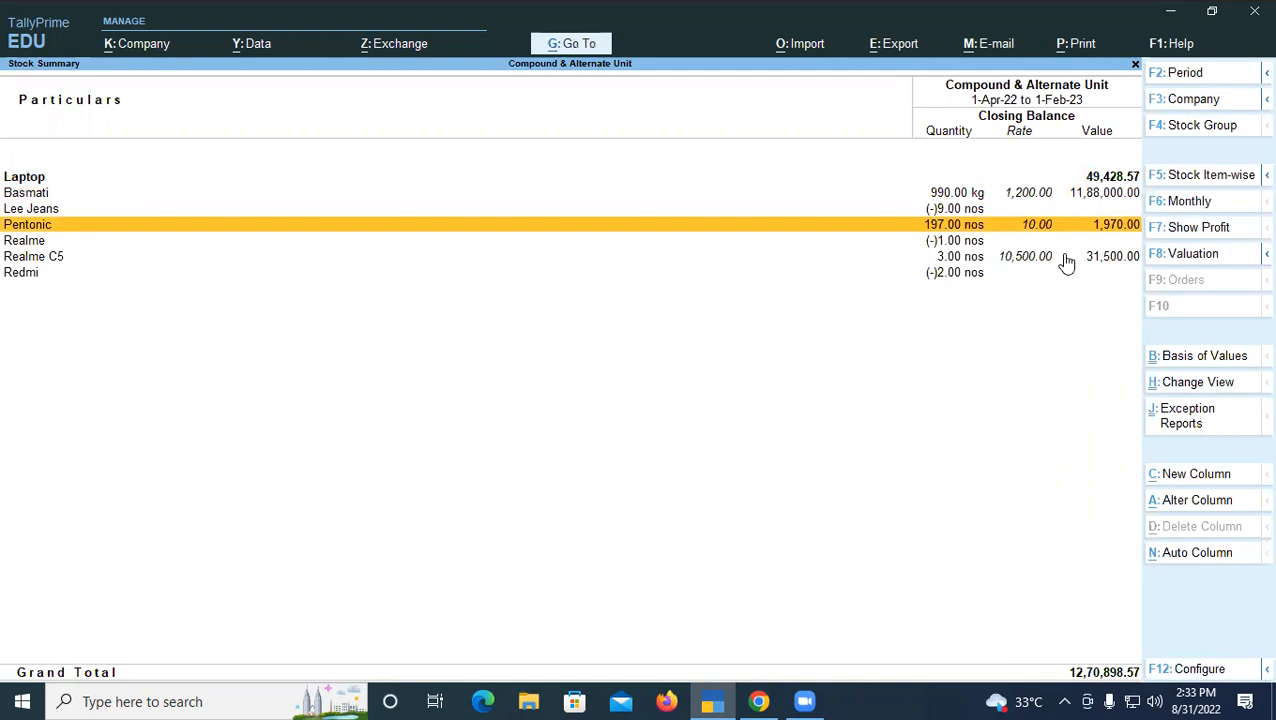
key(F2)
key(BackSpace)
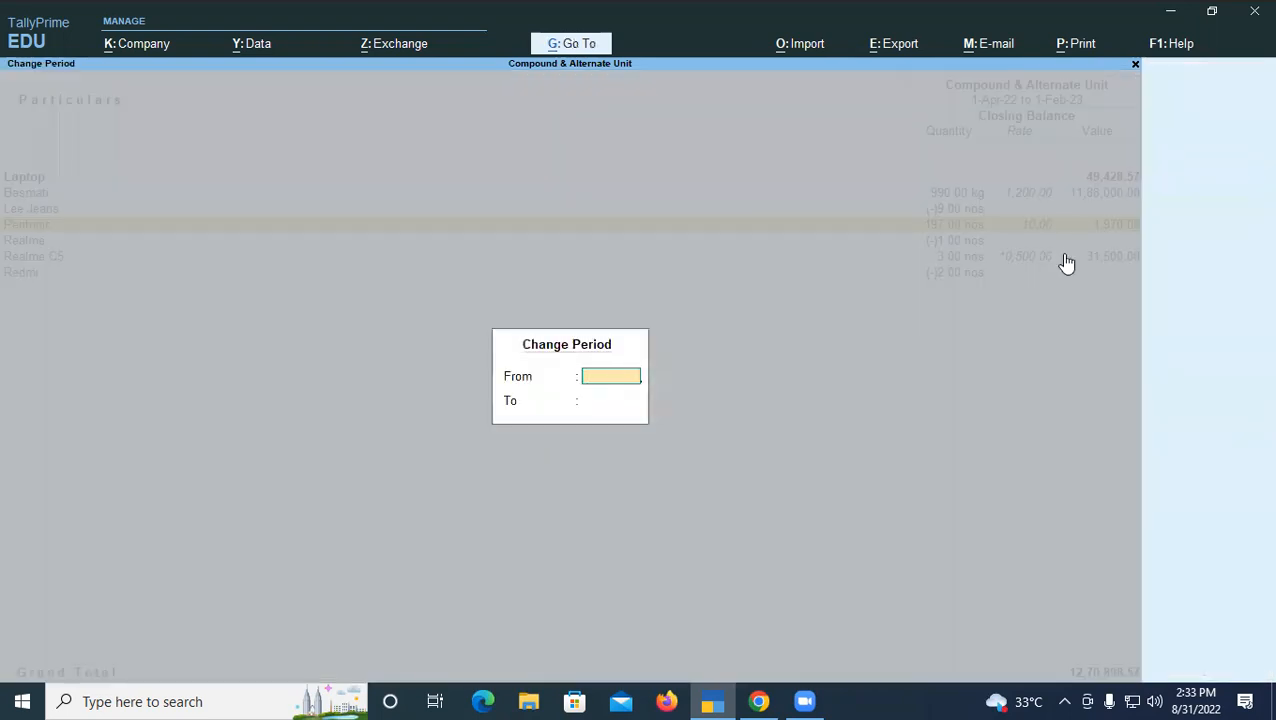
key(Escape)
Turn on alternate units in the Stock Summary, check Pentonic's closing stock in boxes, and close the report.
key(F12)
key(Return)
text(y)
key(Return)
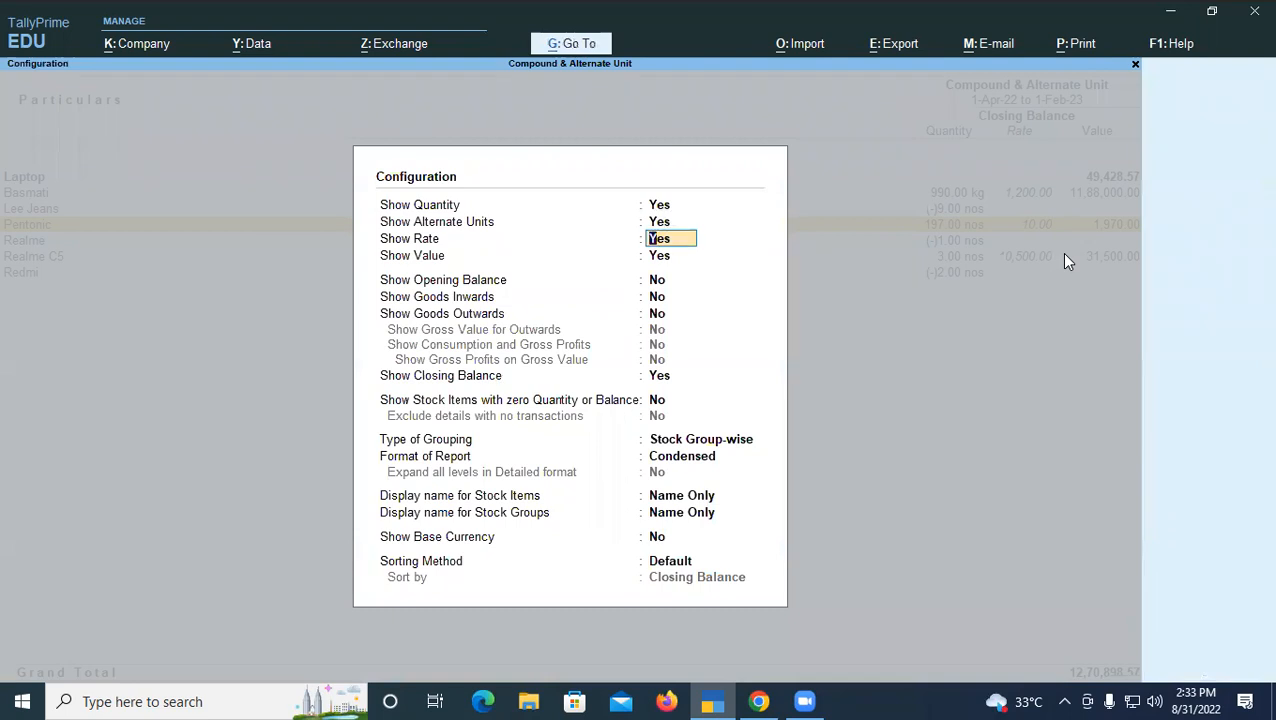
key(ctrl+a)
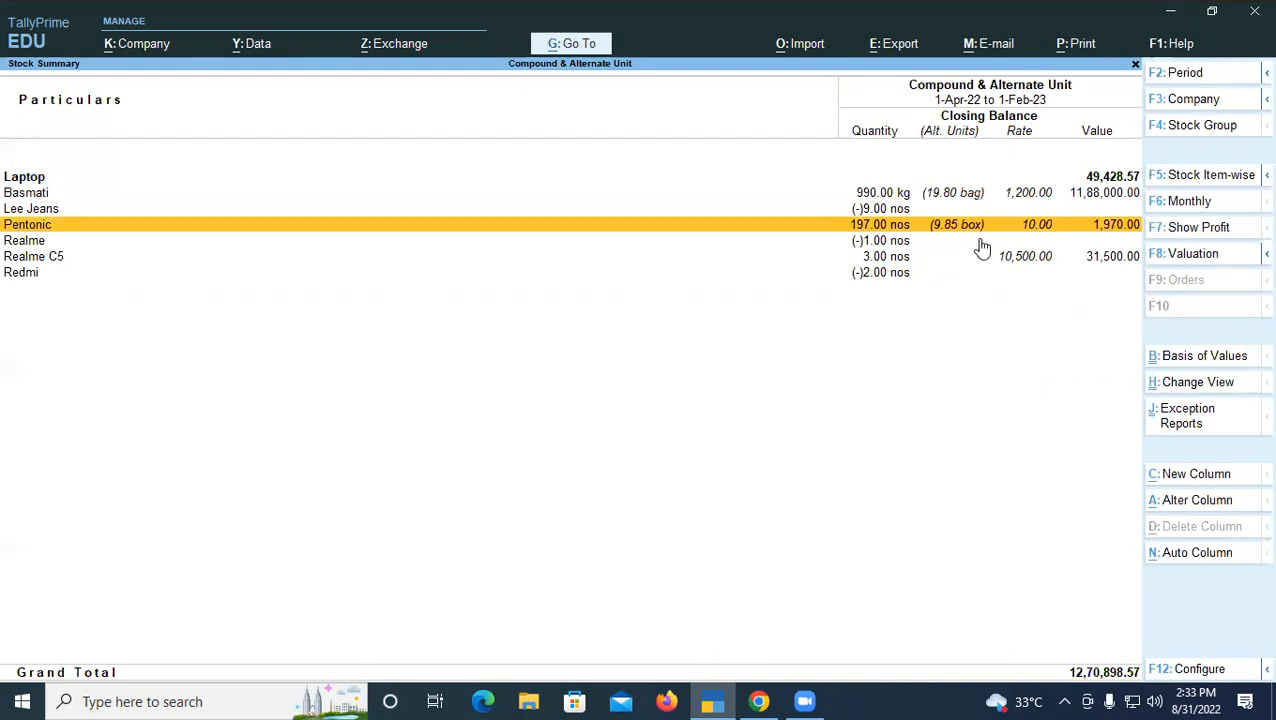
scroll(982, 251, down, 1)
scroll(982, 251, up, 1)
key(Escape)
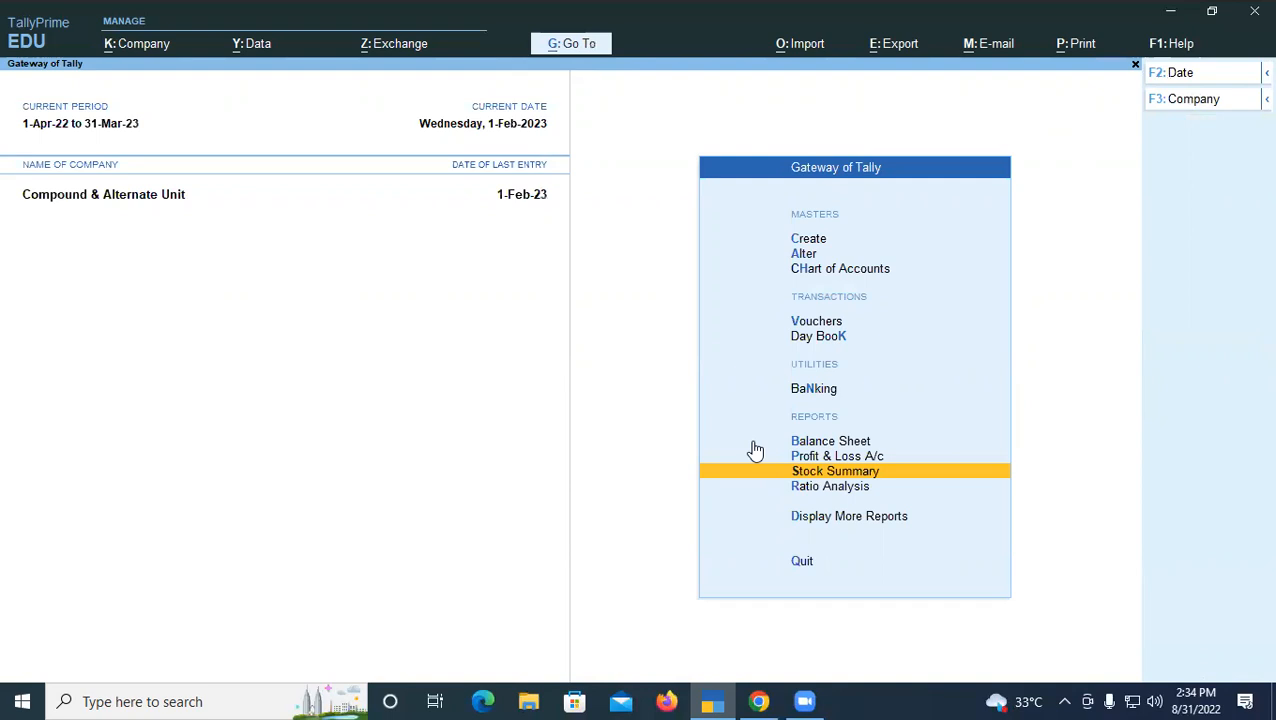
Open the list of masters that can be created.
key(Down)
key(Up)
key(Up)
key(Up)
key(Up)
key(Up)
key(Up)
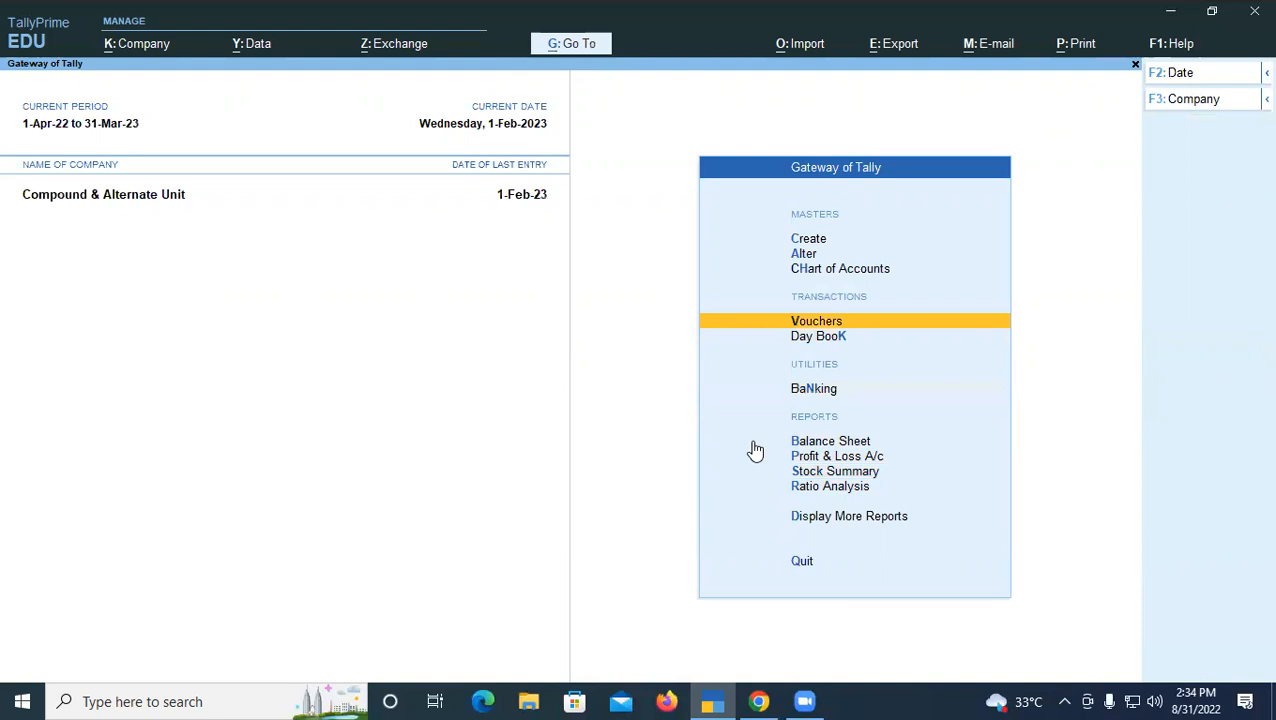
key(Up)
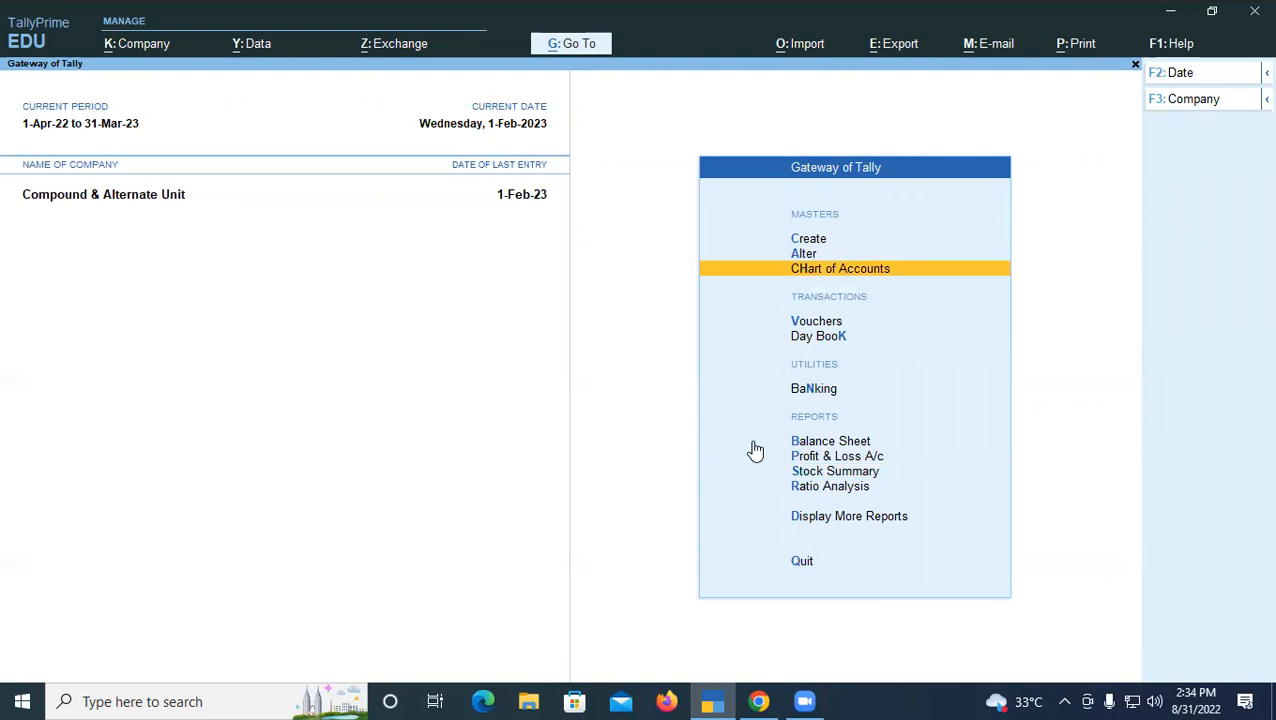
key(Up)
key(Up)
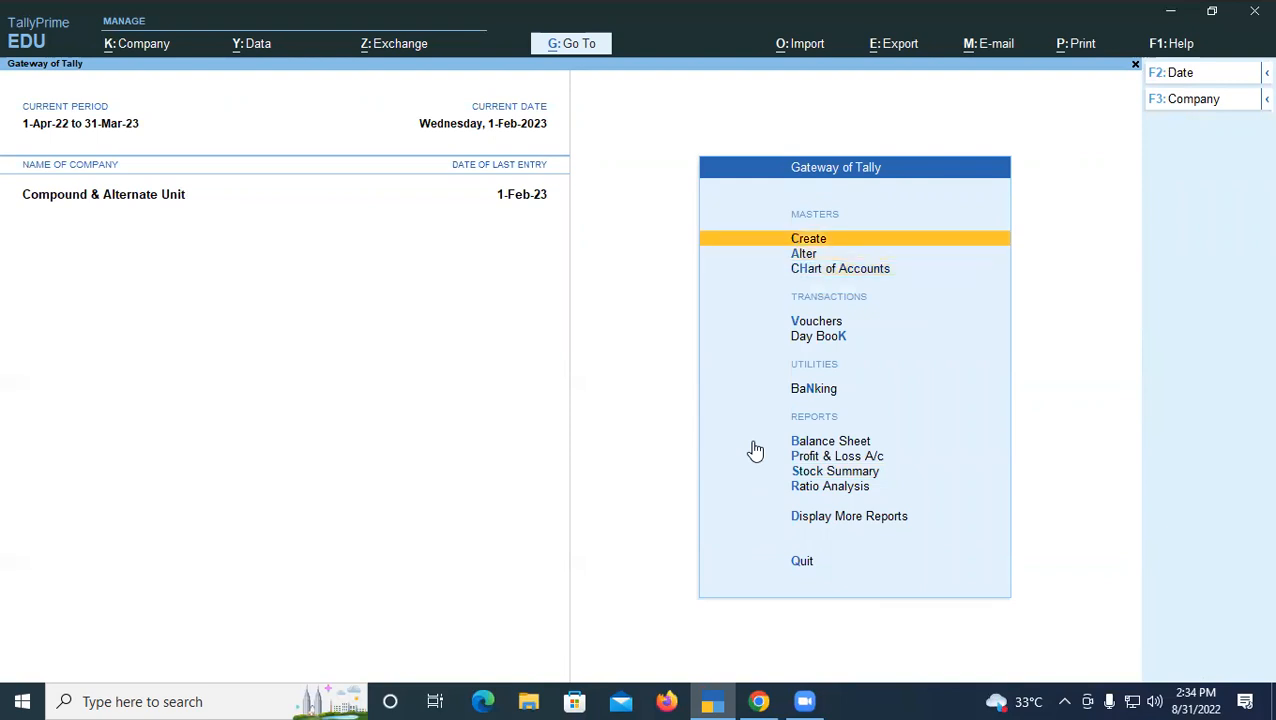
key(Return)
key(Down)
key(Down)
key(Down)
key(Down)
key(Down)
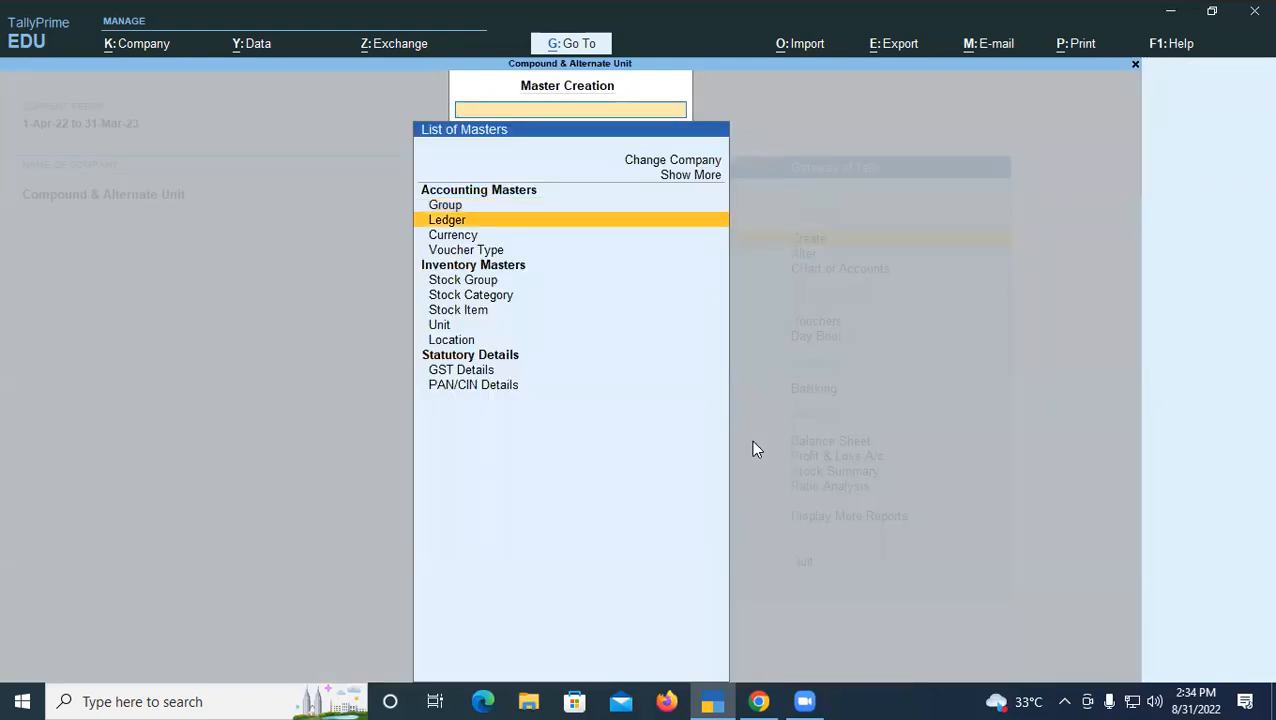
key(Down)
key(Down)
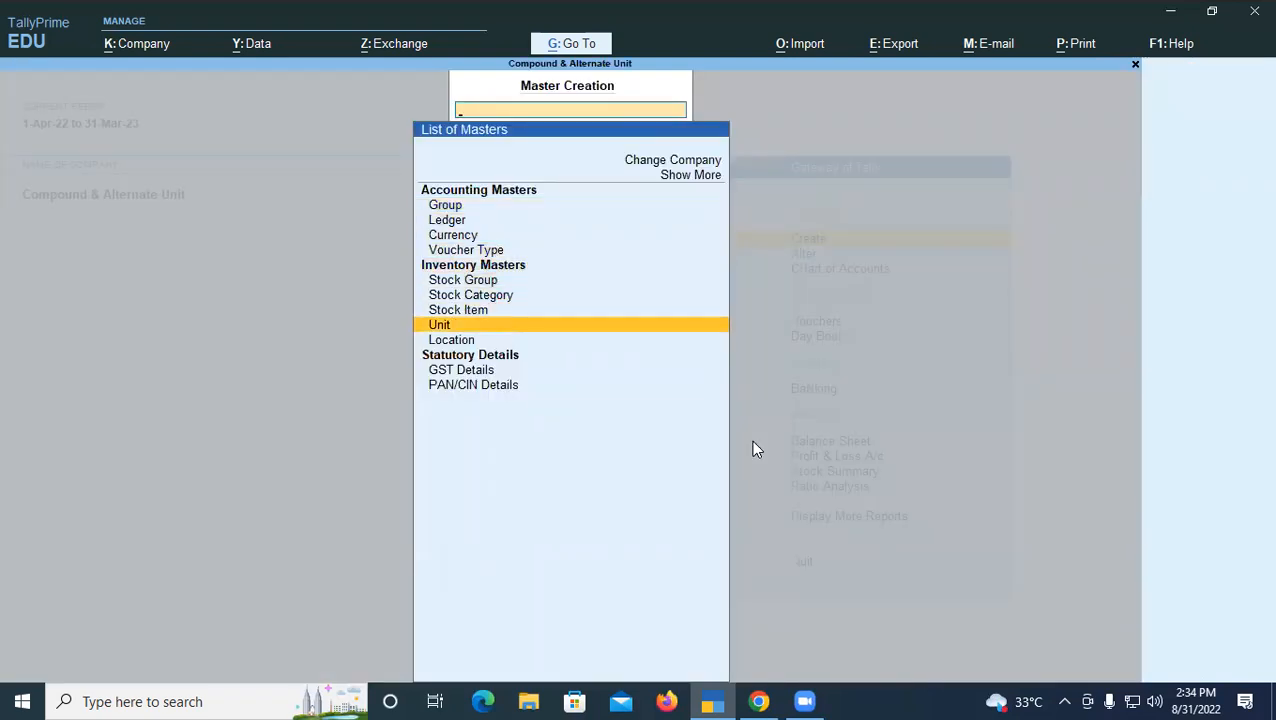
key(Up)
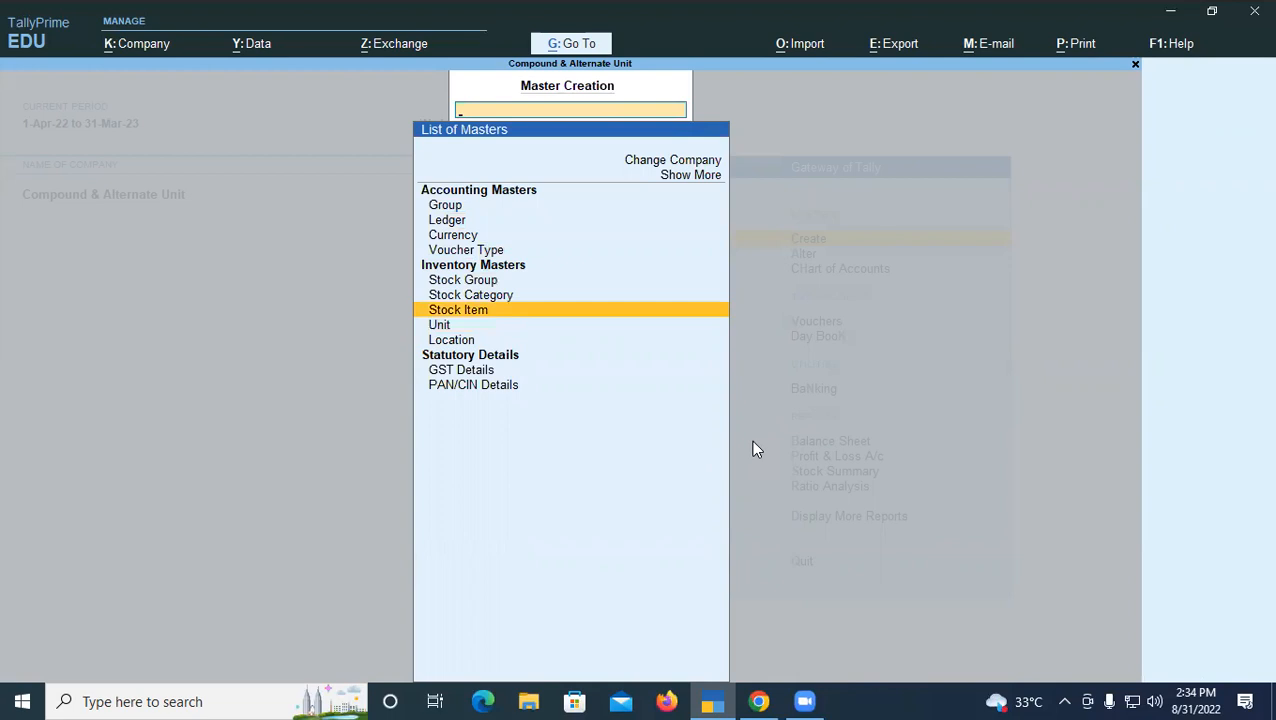
key(Return)
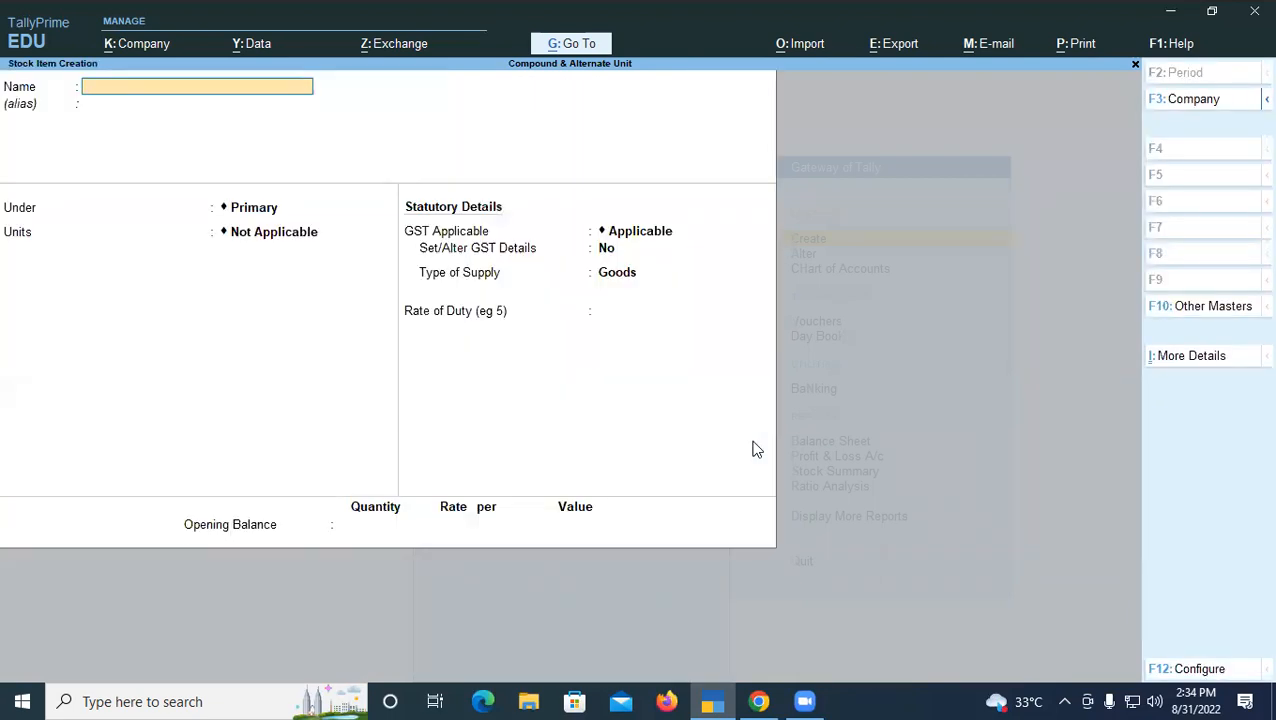
key(Escape)
key(Return)
text(Tata Salt)
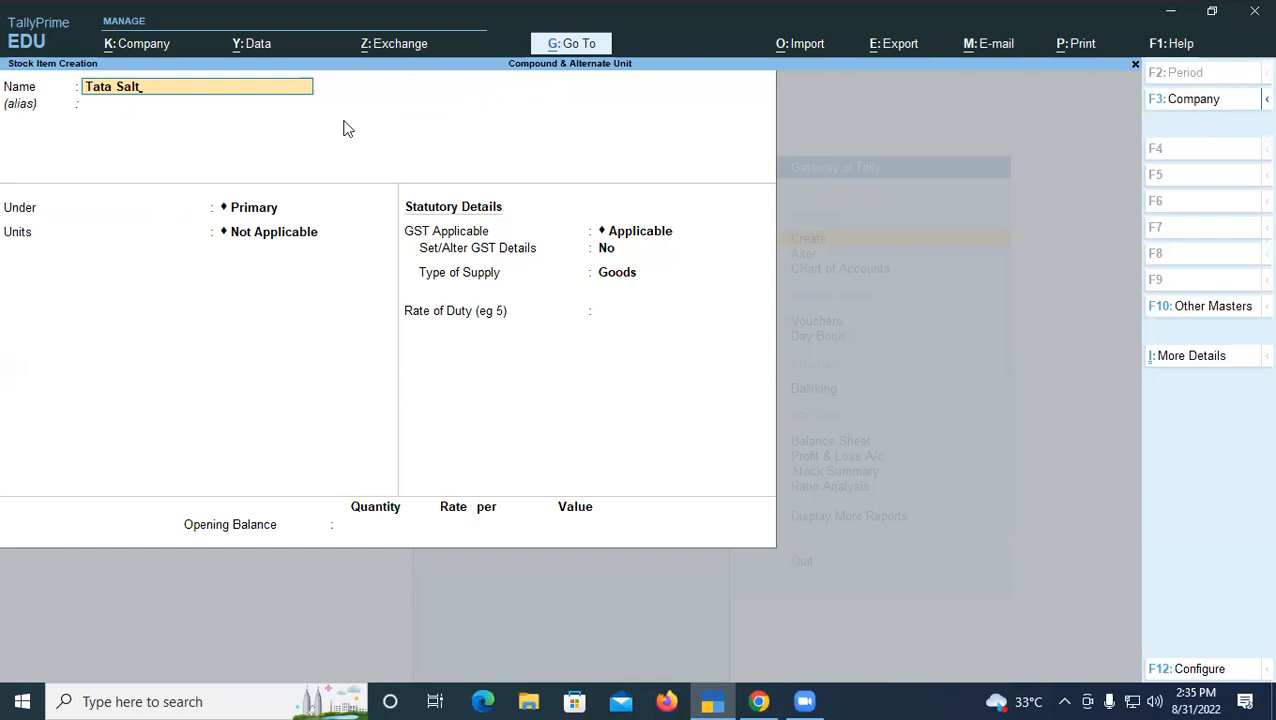
key(Escape)
key(Escape)
key(y)
Start creating a new unit of measure from the list of inventory masters.
key(Up)
key(Up)
key(Up)
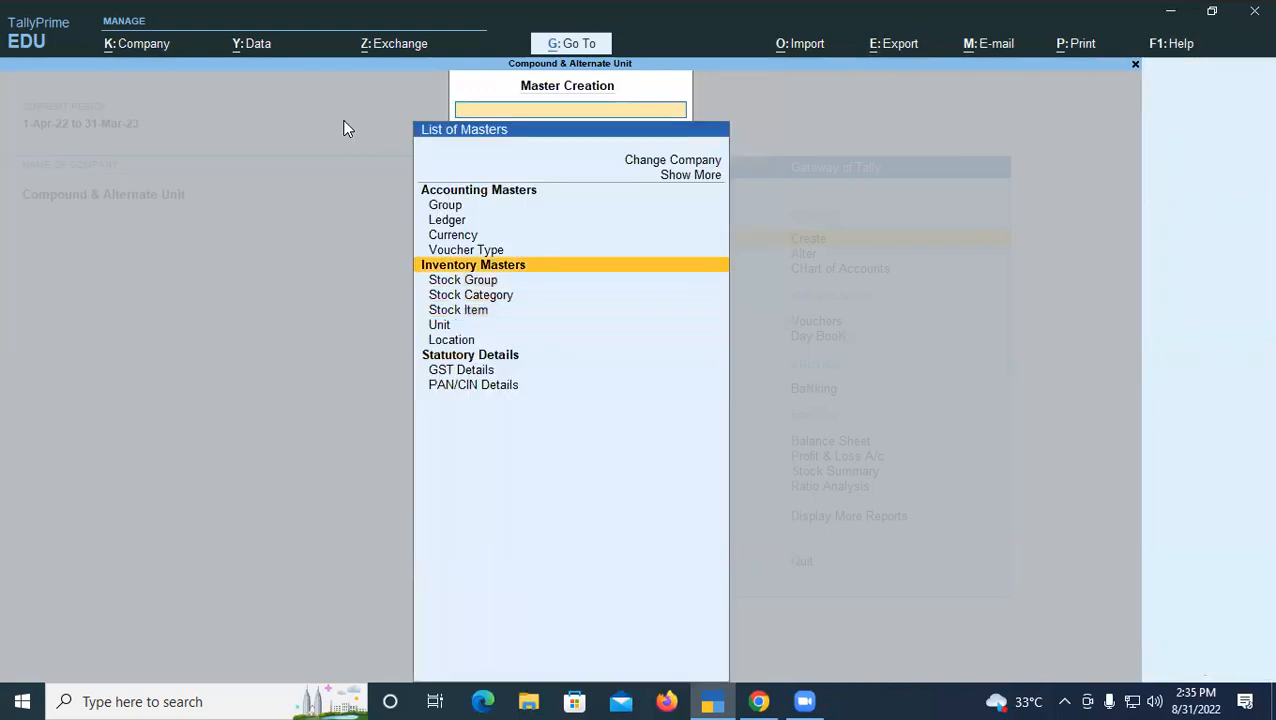
key(Down)
key(Down)
key(Down)
key(Down)
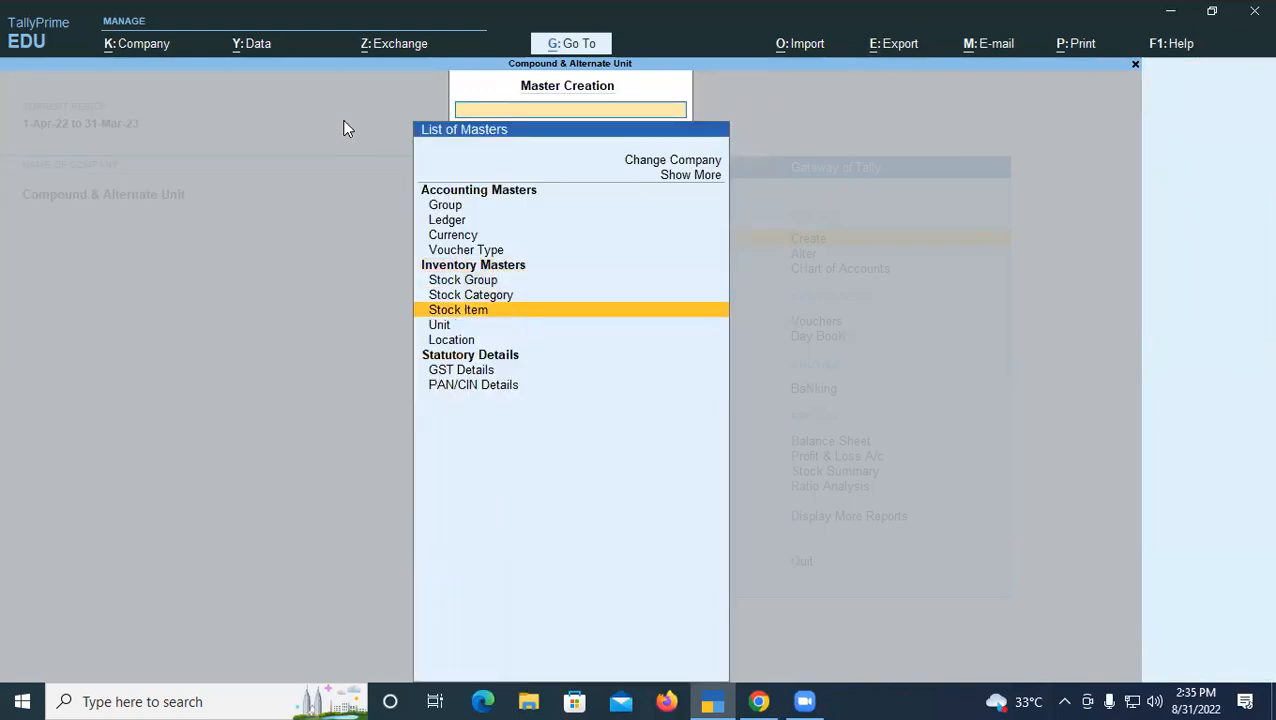
key(Return)
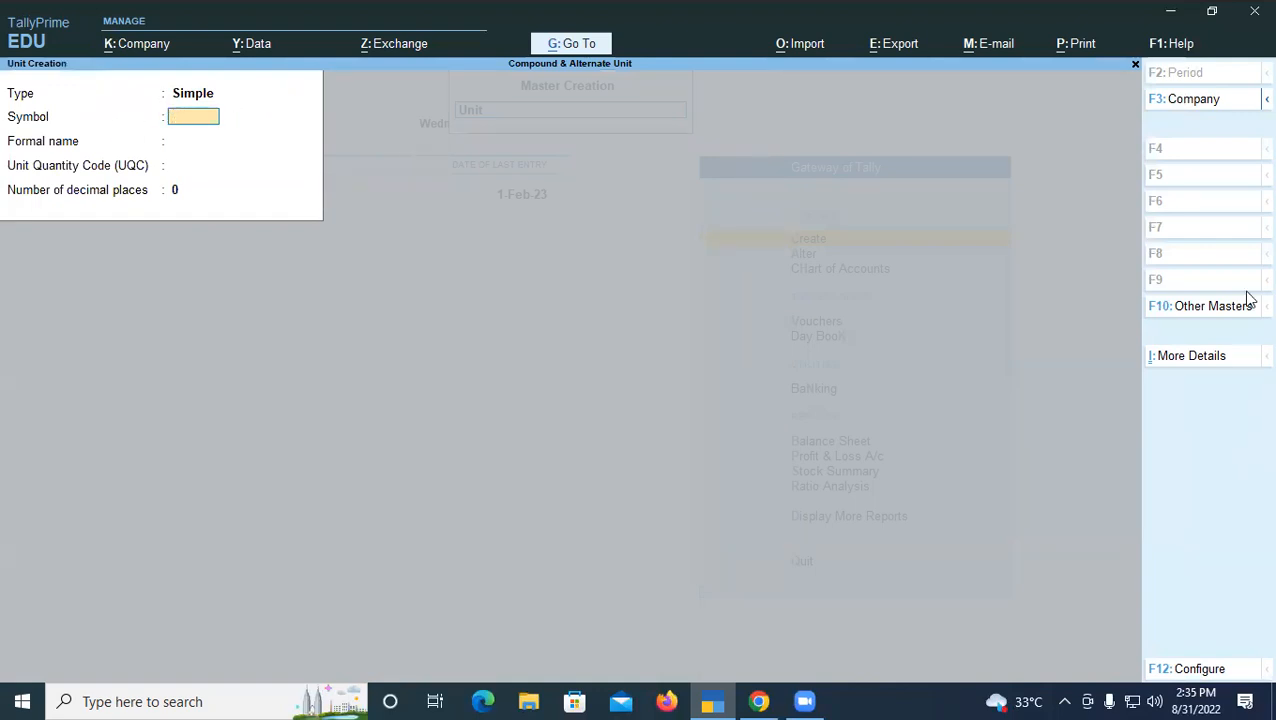
key(BackSpace)
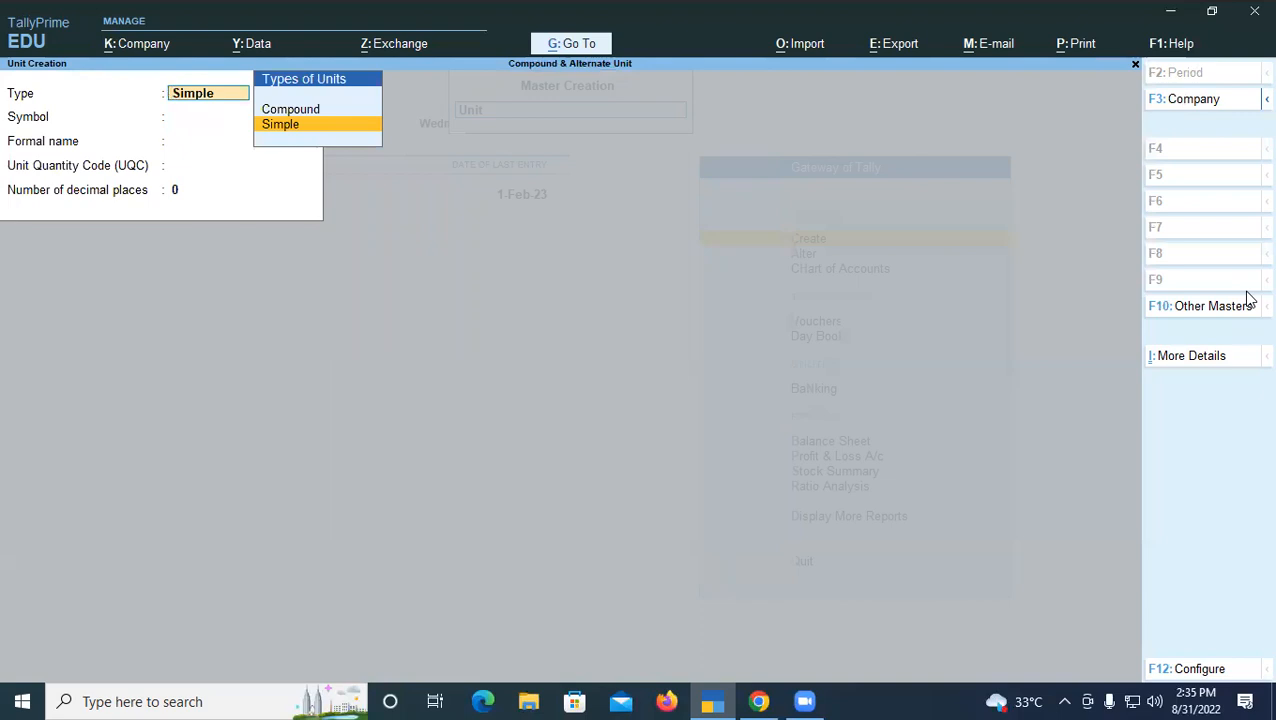
key(Up)
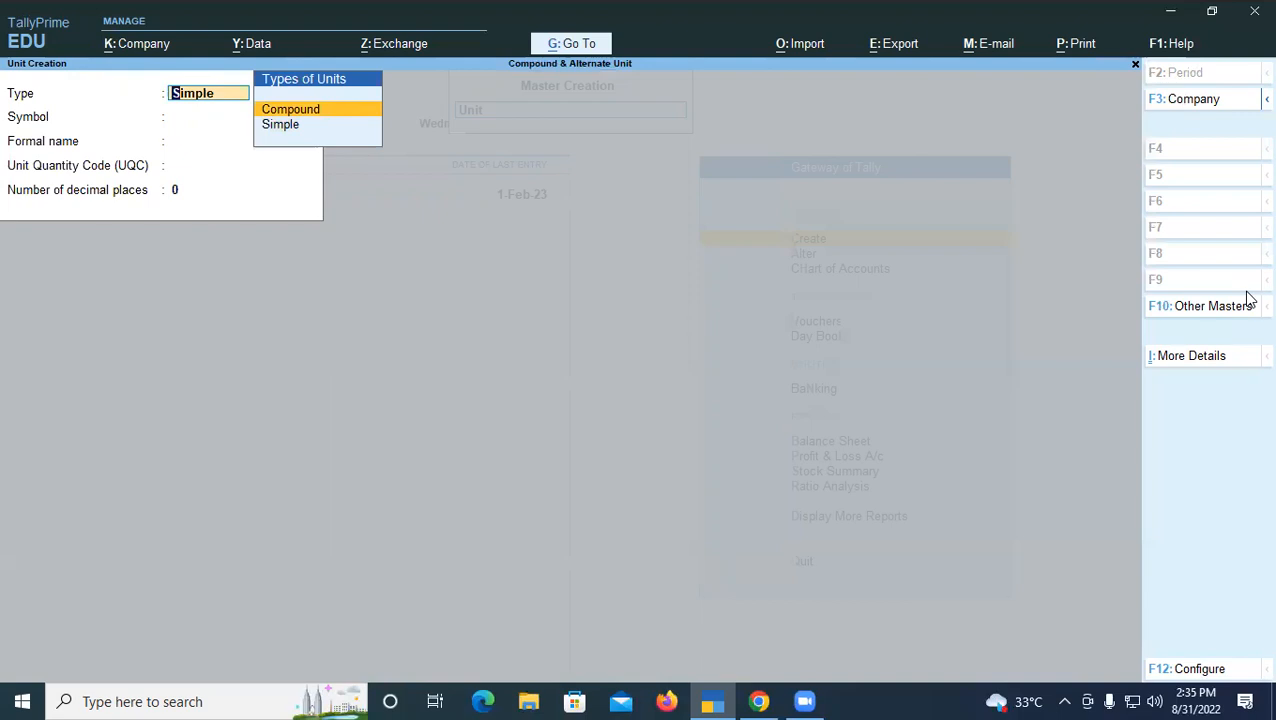
key(Return)
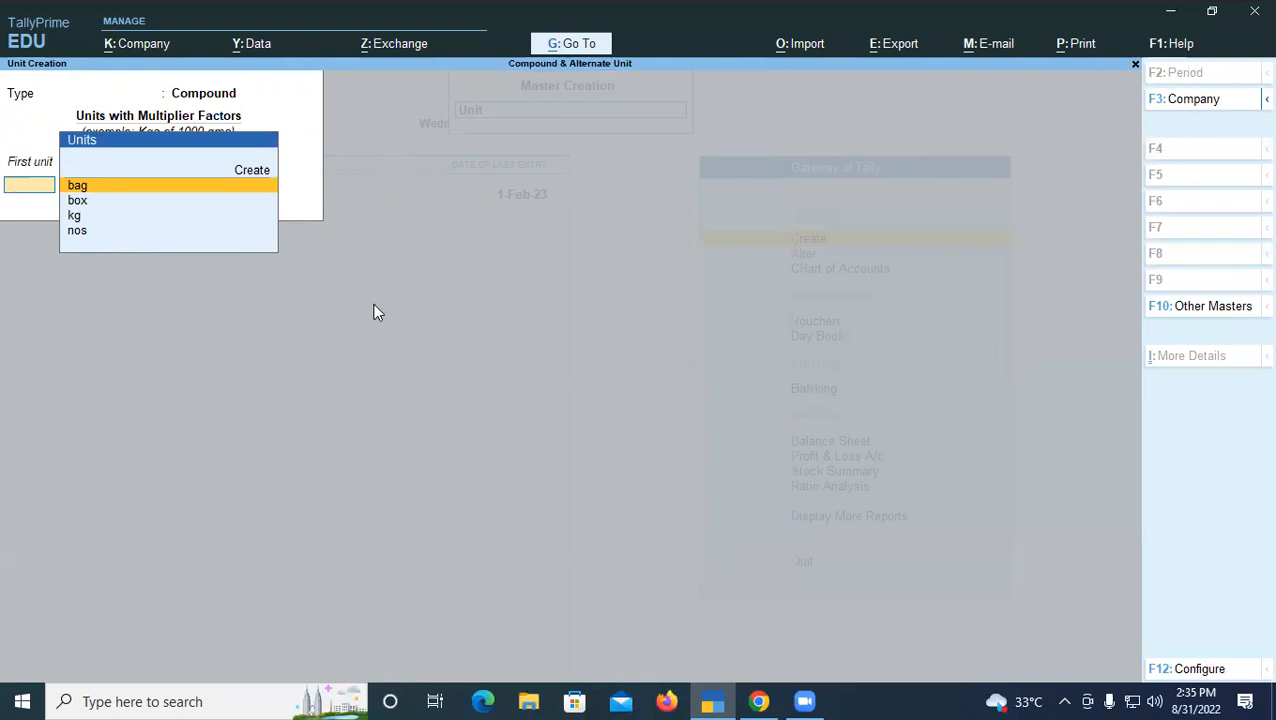
key(BackSpace)
key(Down)
key(Return)
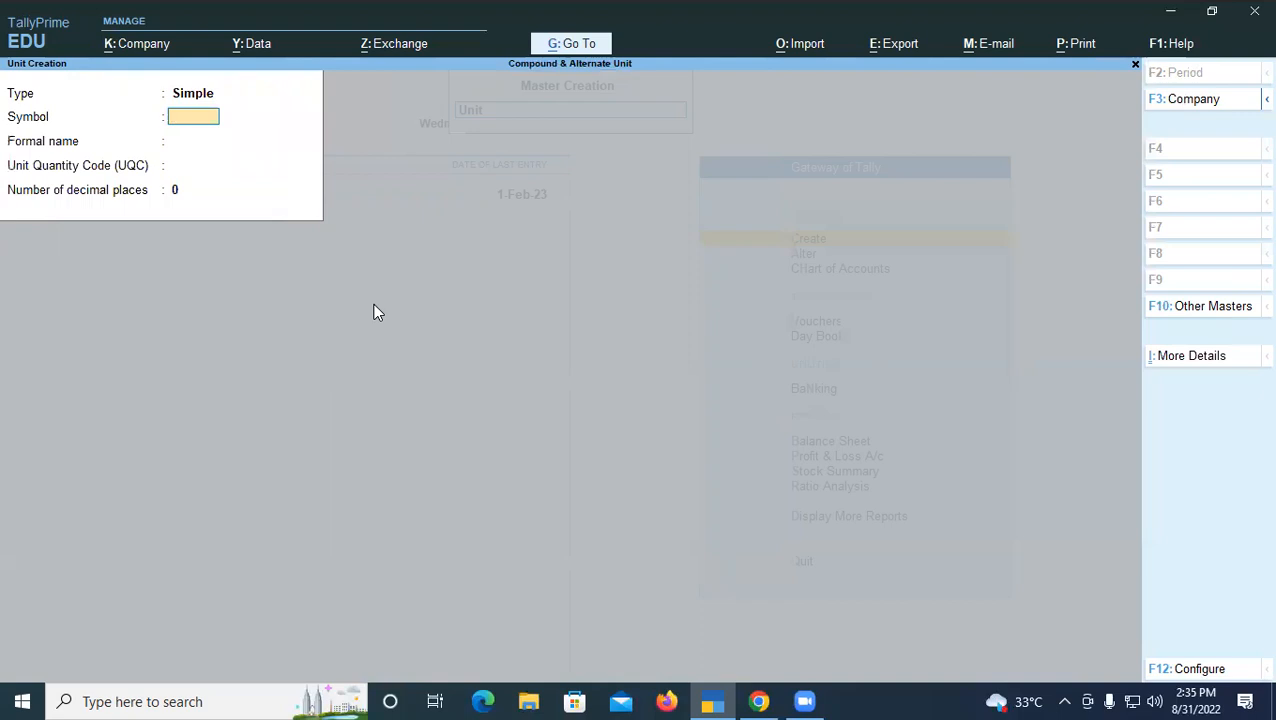
Create a simple unit with symbol pkt, formal name Packet, quantity code PAC-PACKS and 0 decimal places.
text(pkt)
key(Return)
text(Packet)
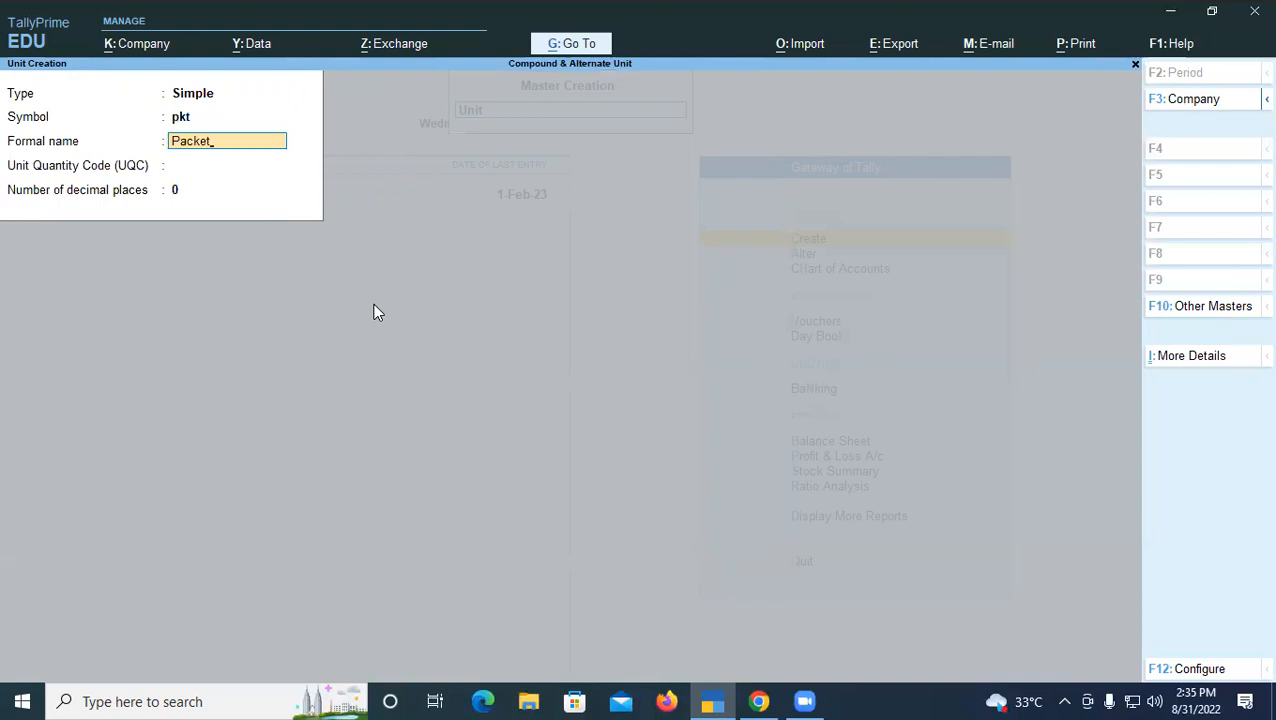
key(Return)
text(p)
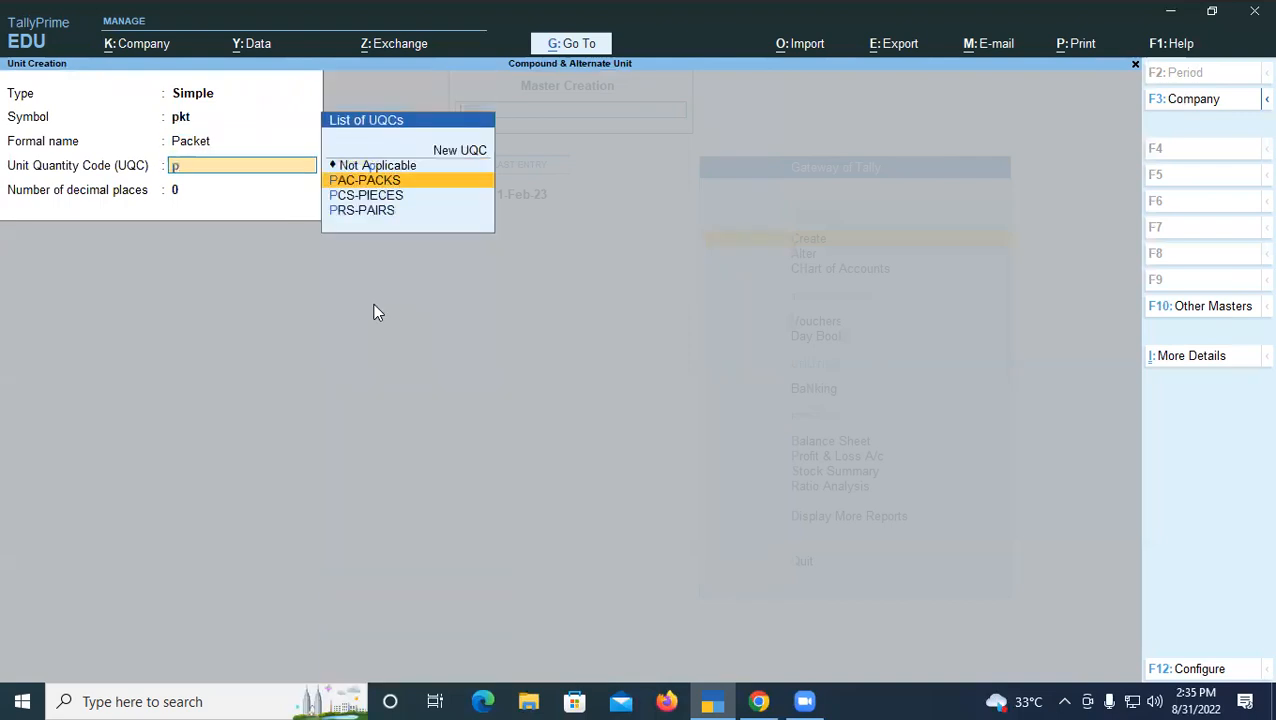
key(Down)
key(Up)
key(Return)
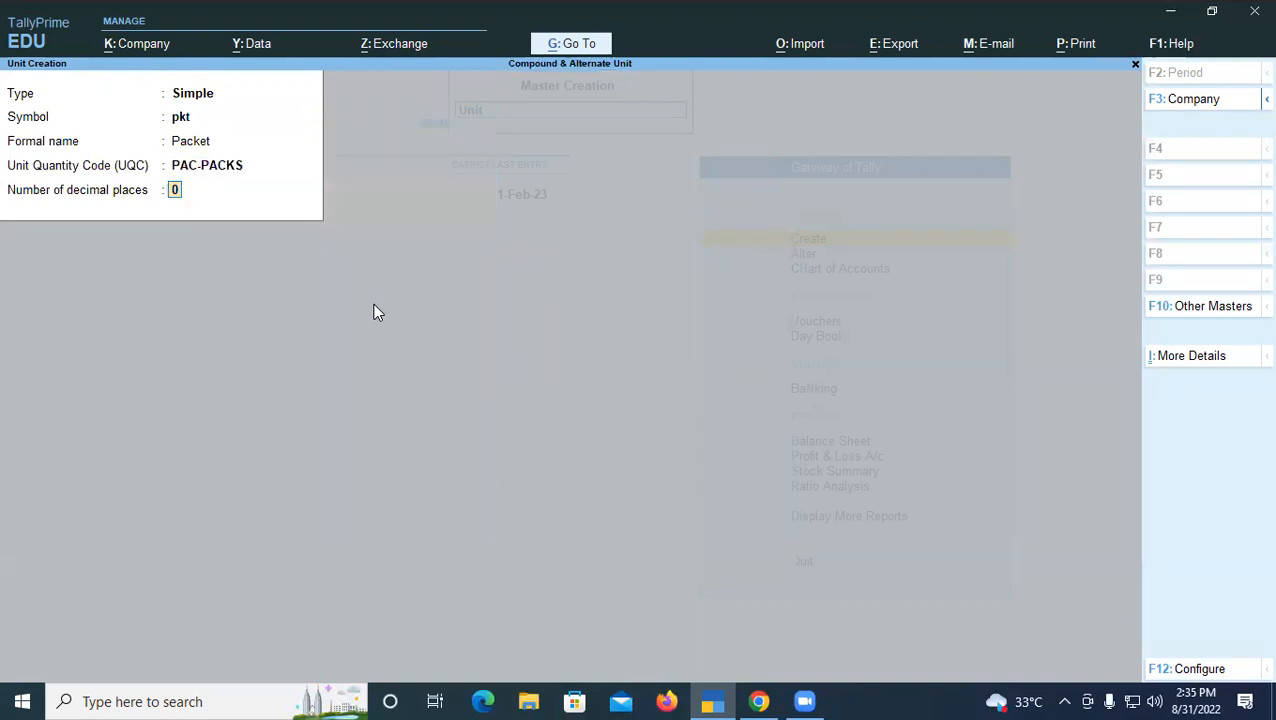
key(Return)
key(Return)
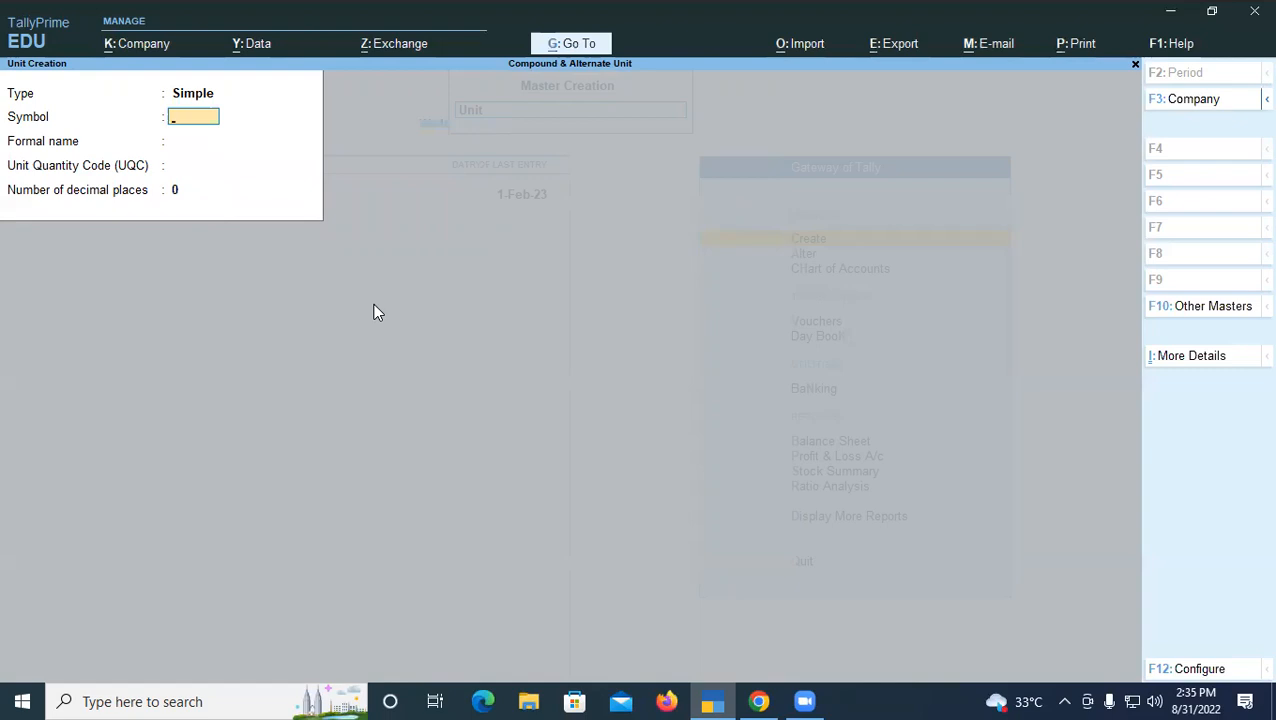
Create a simple unit with symbol gm, no formal name, a matching unit quantity code and 0 decimal places.
text(gram)
key(BackSpace)
key(BackSpace)
text(m)
key(Return)
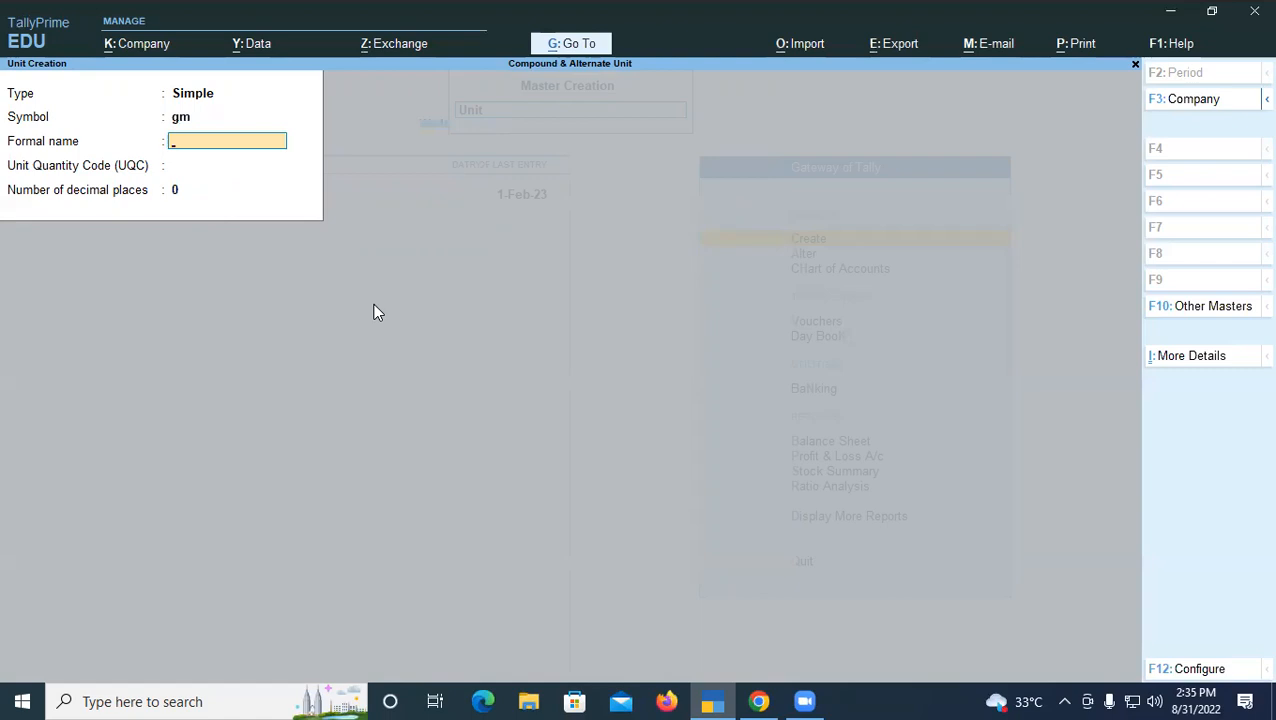
key(Return)
text(g)
key(Down)
key(Down)
key(Down)
key(Return)
key(Return)
key(Return)
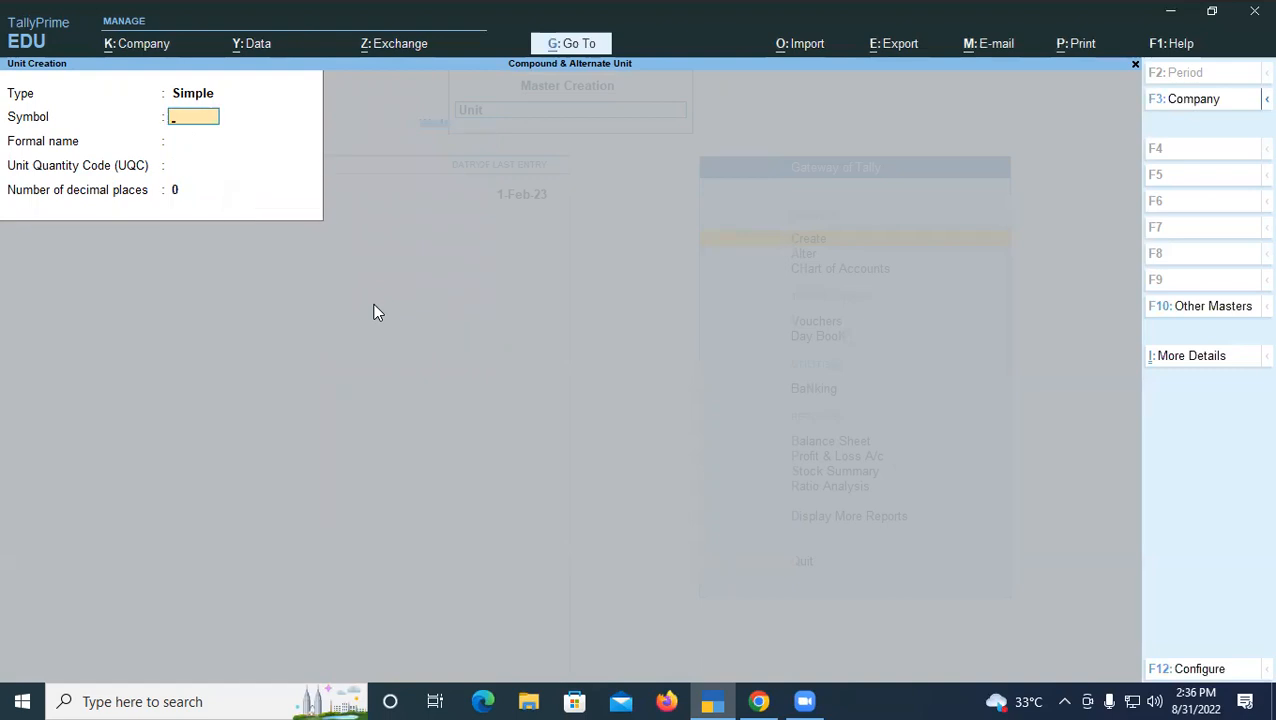
Set the new unit's type to Compound and choose pkt as its first unit.
key(BackSpace)
key(Up)
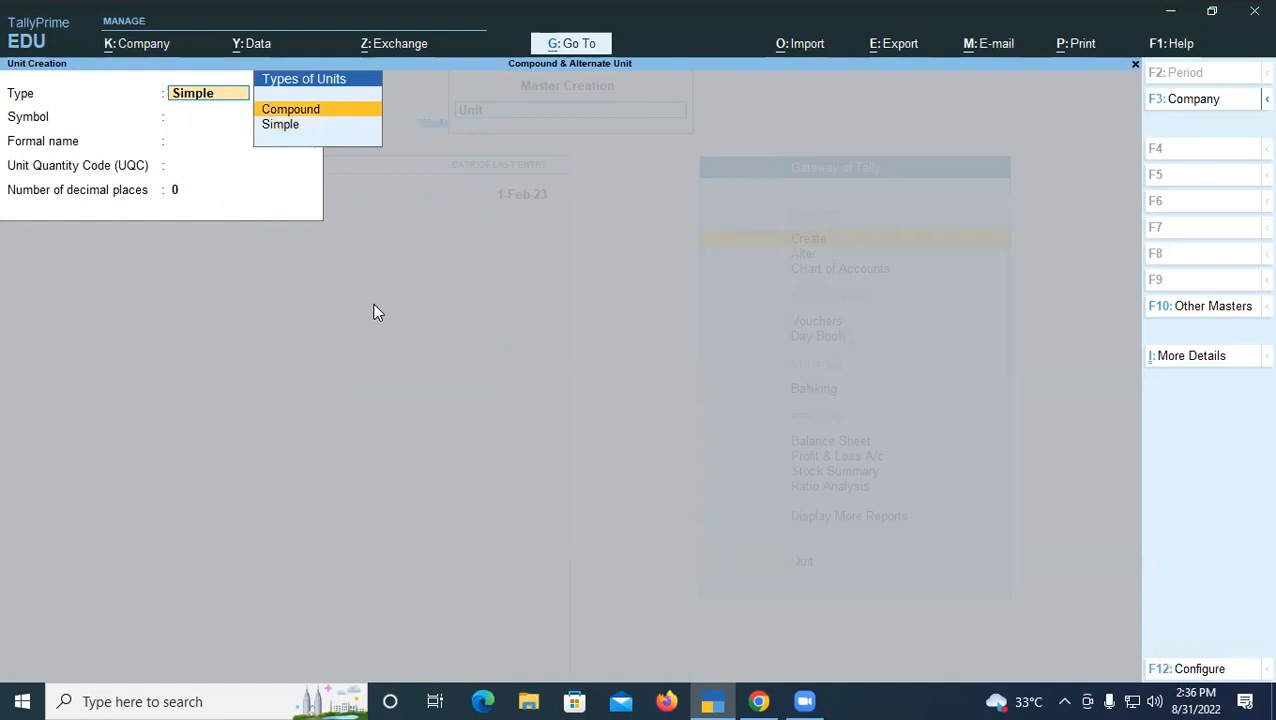
key(Return)
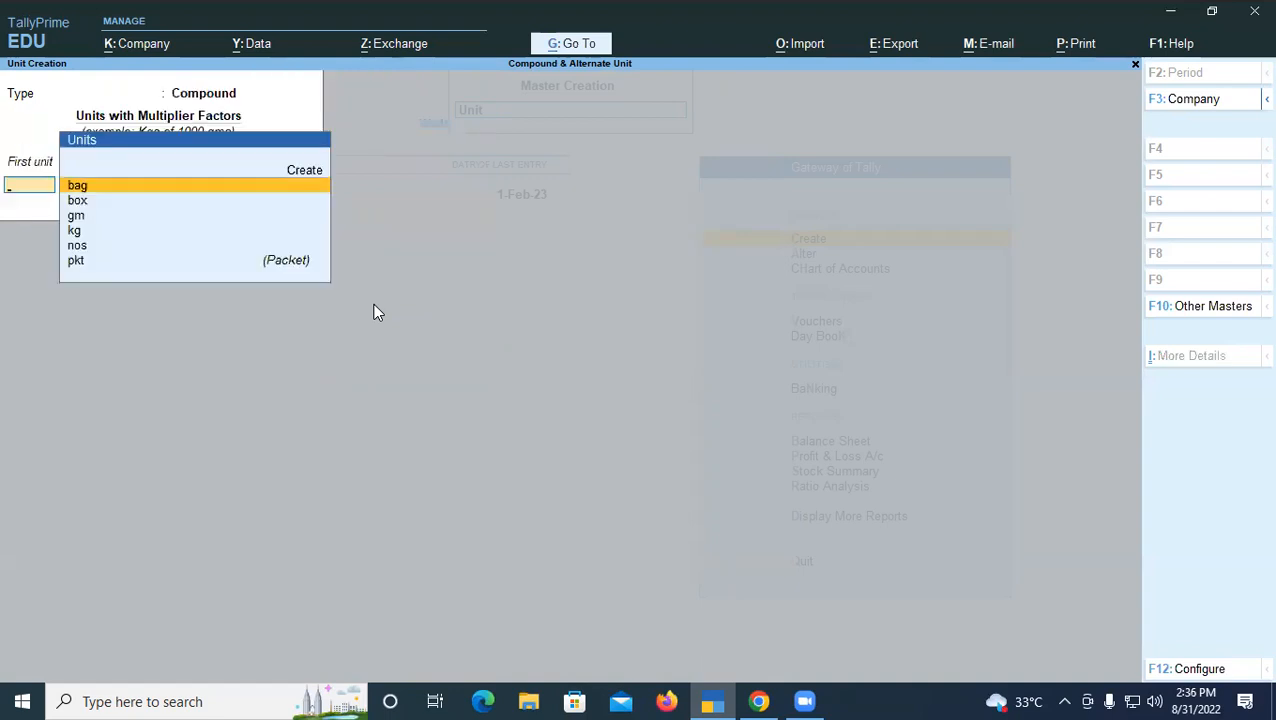
key(Down)
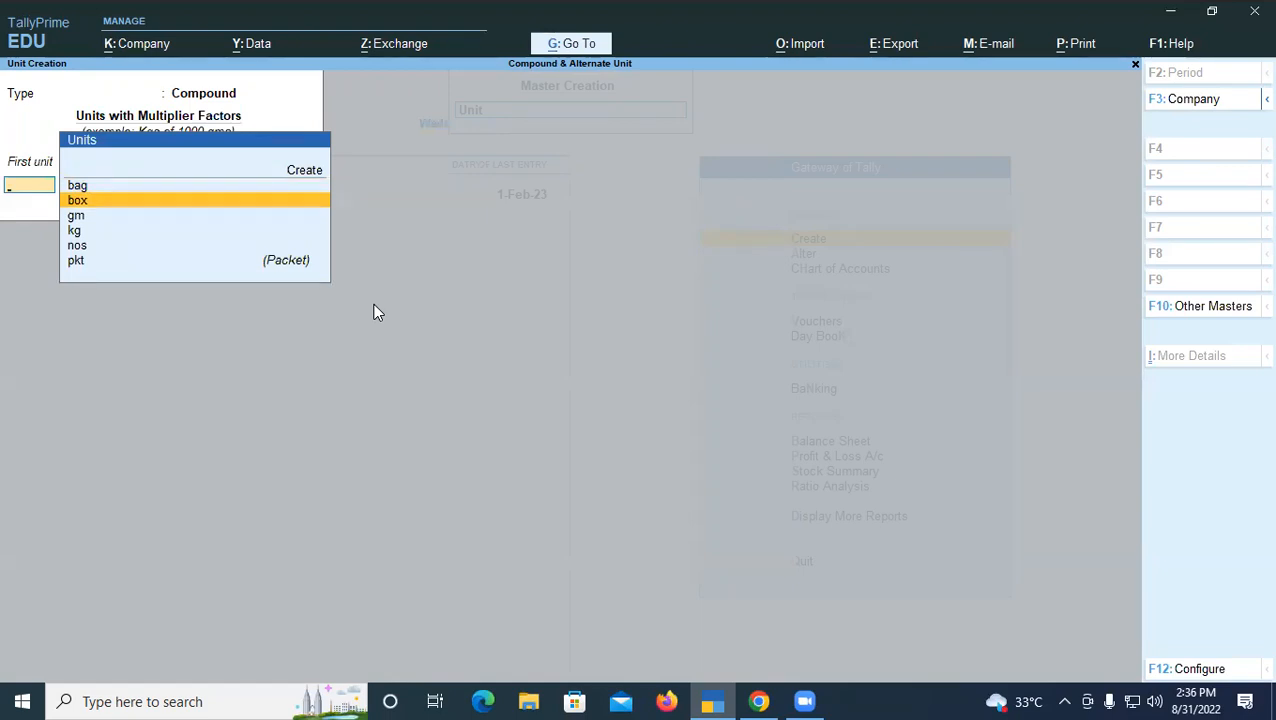
key(Down)
key(Down)
key(Down)
key(Down)
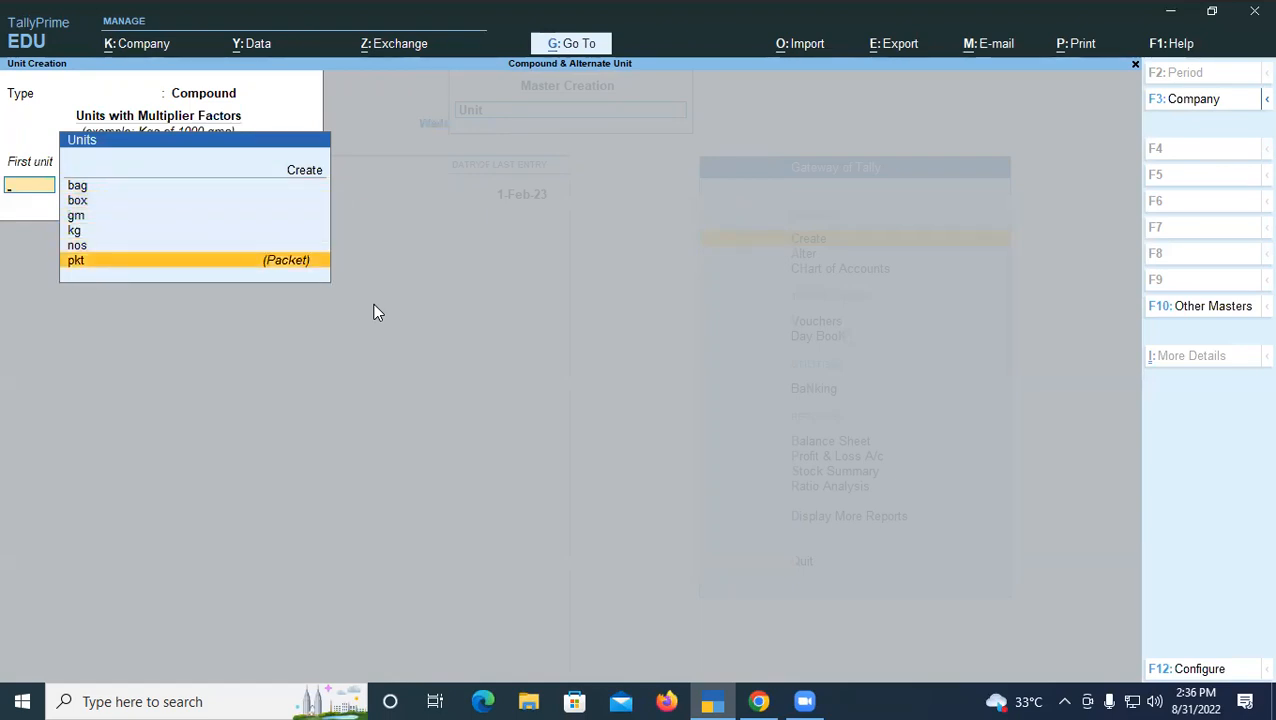
key(Return)
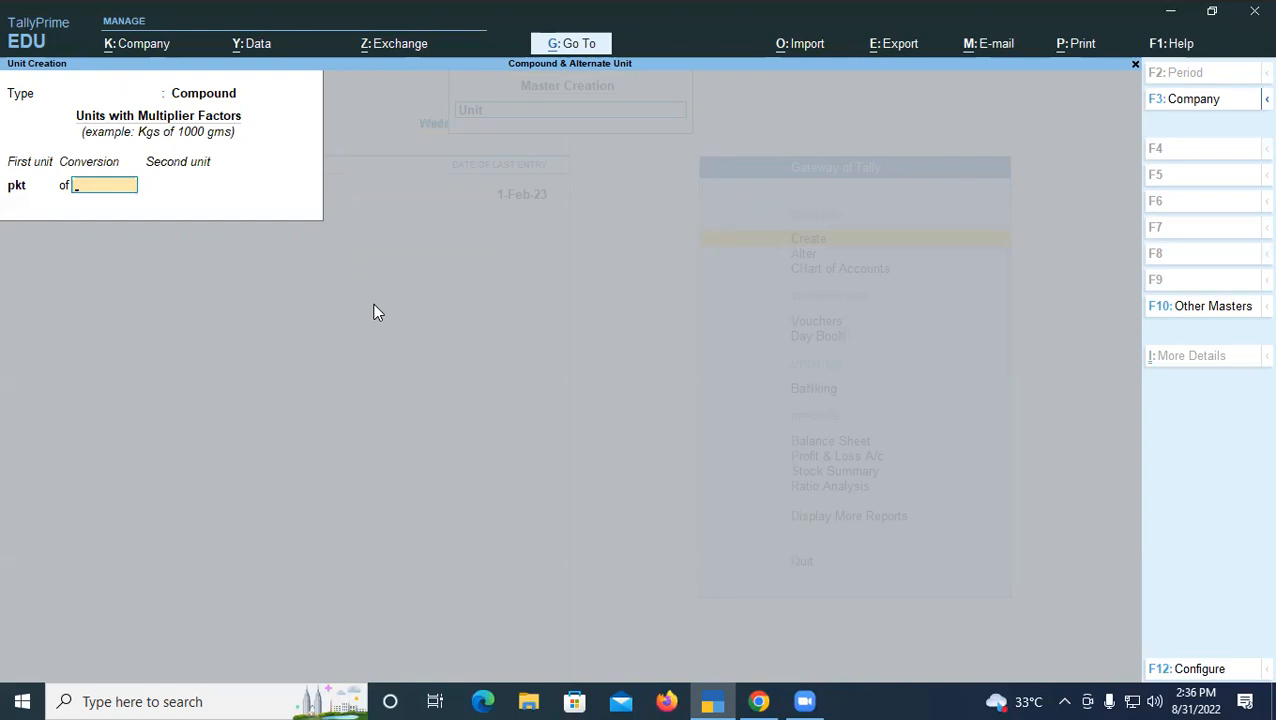
Set the conversion to 1000 with gm as the second unit and save the compound unit.
text(1)
key(shift+Tab)
key(Return)
text(1000)
key(Return)
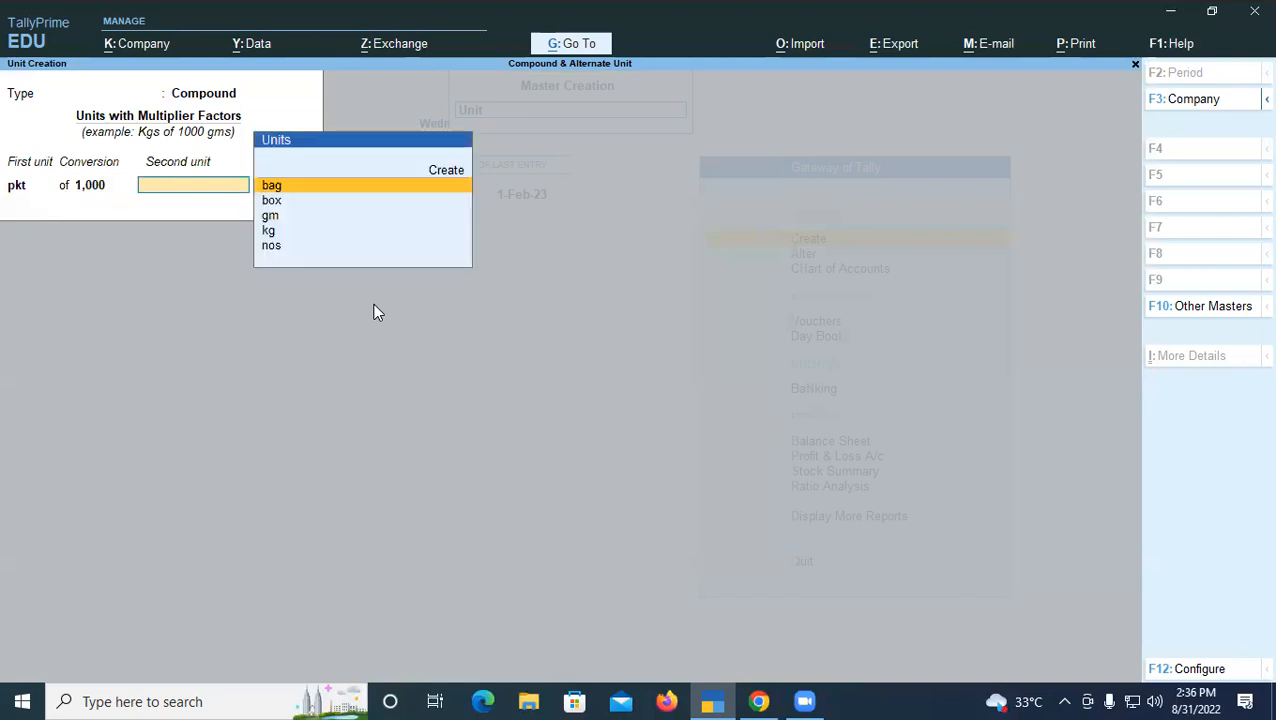
key(Down)
key(Down)
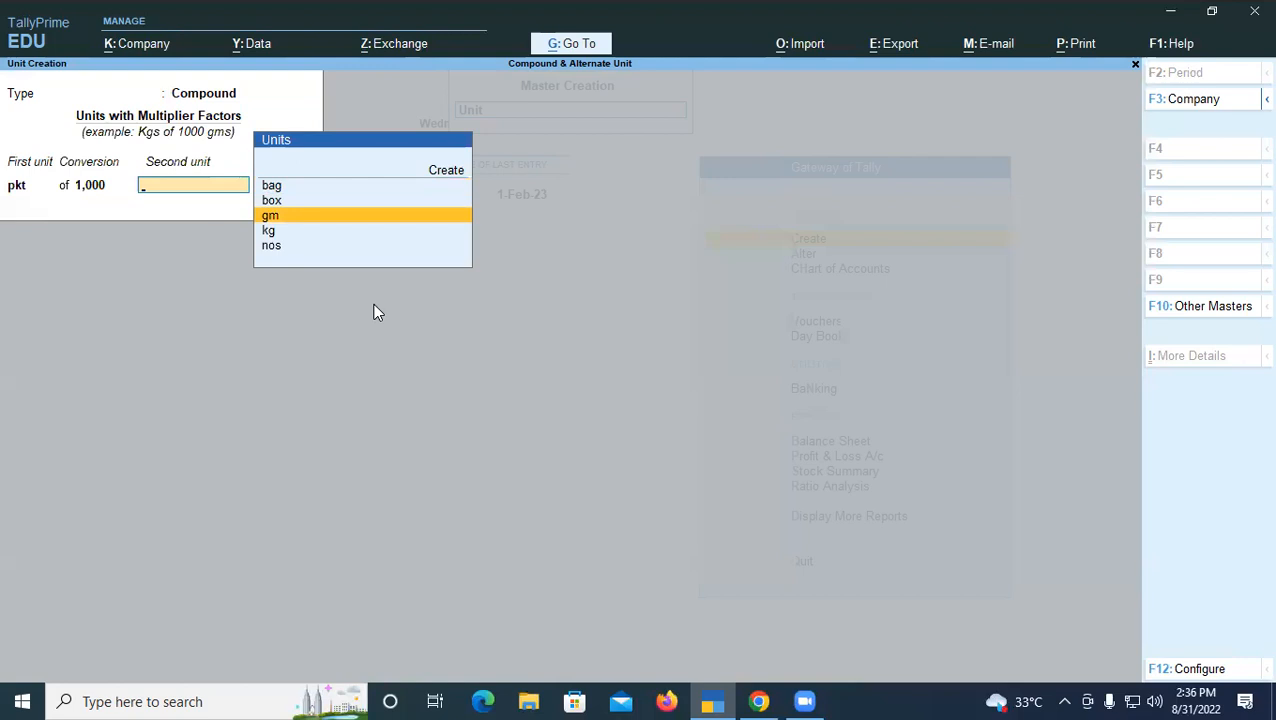
key(Return)
key(Return)
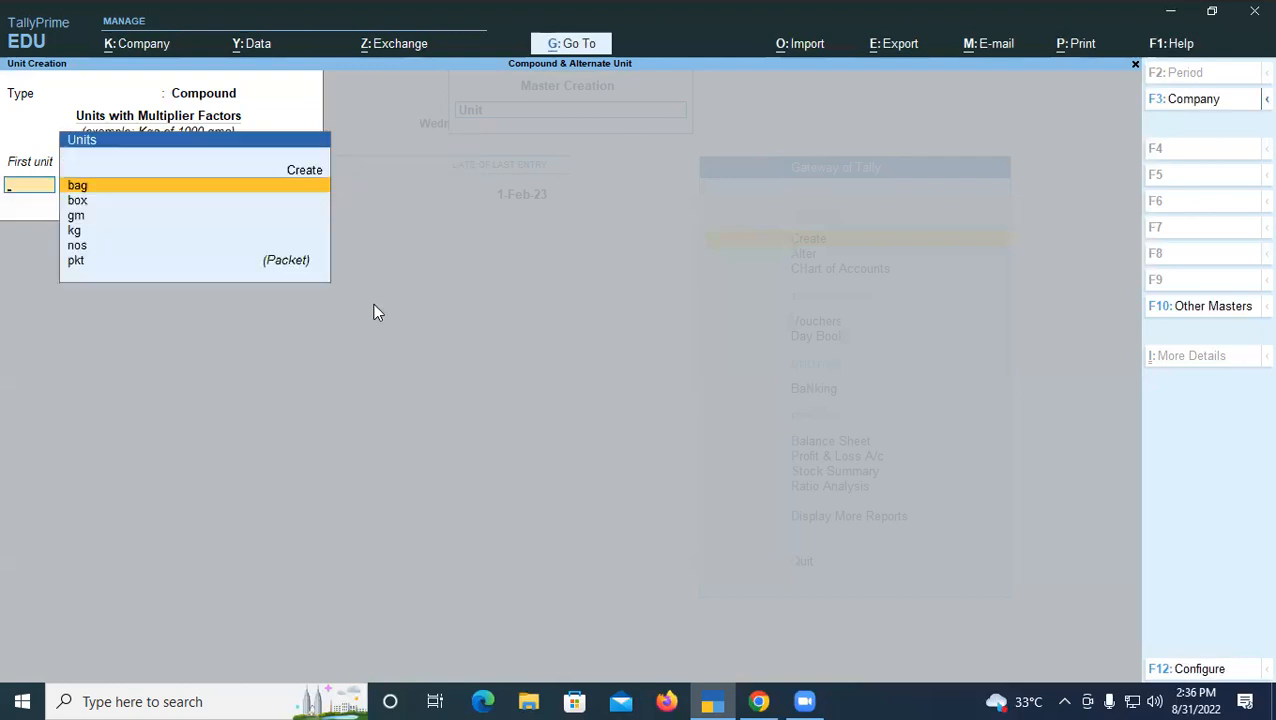
Create a compound unit of pkt of 2 kg.
key(Down)
key(Down)
key(Down)
key(Down)
key(Down)
key(Return)
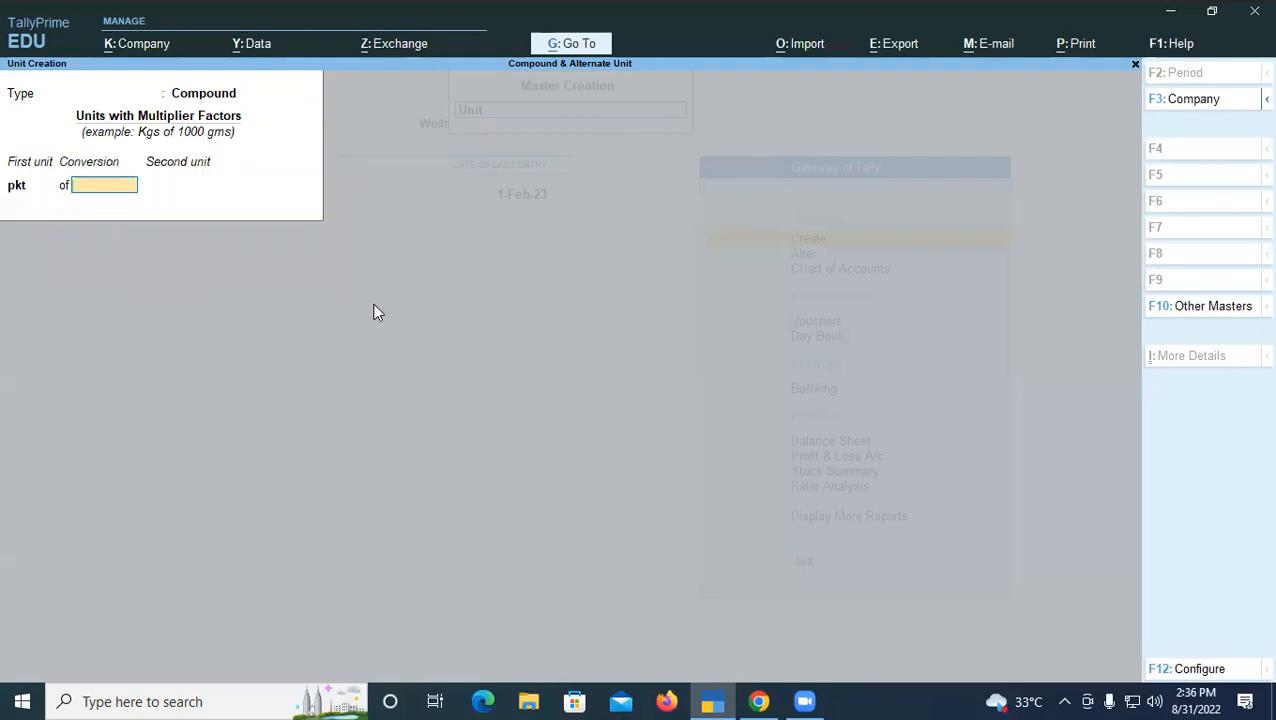
text(2)
key(Return)
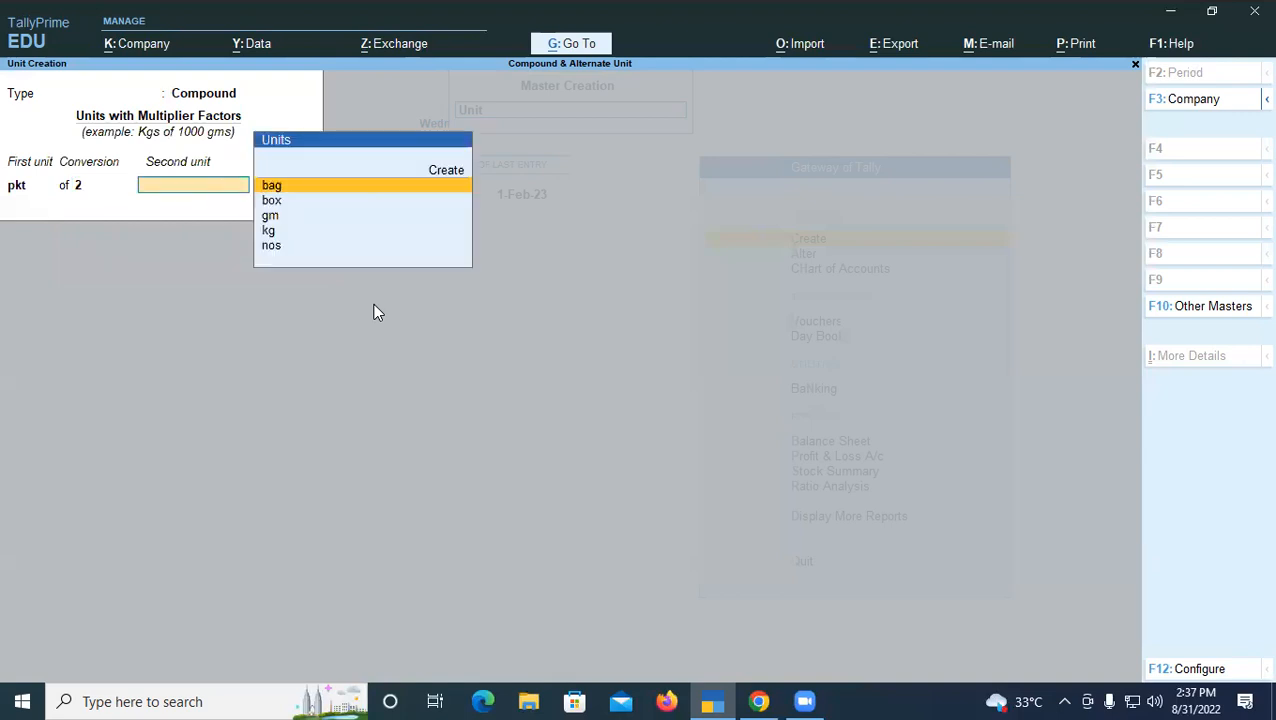
key(Down)
key(Down)
key(Down)
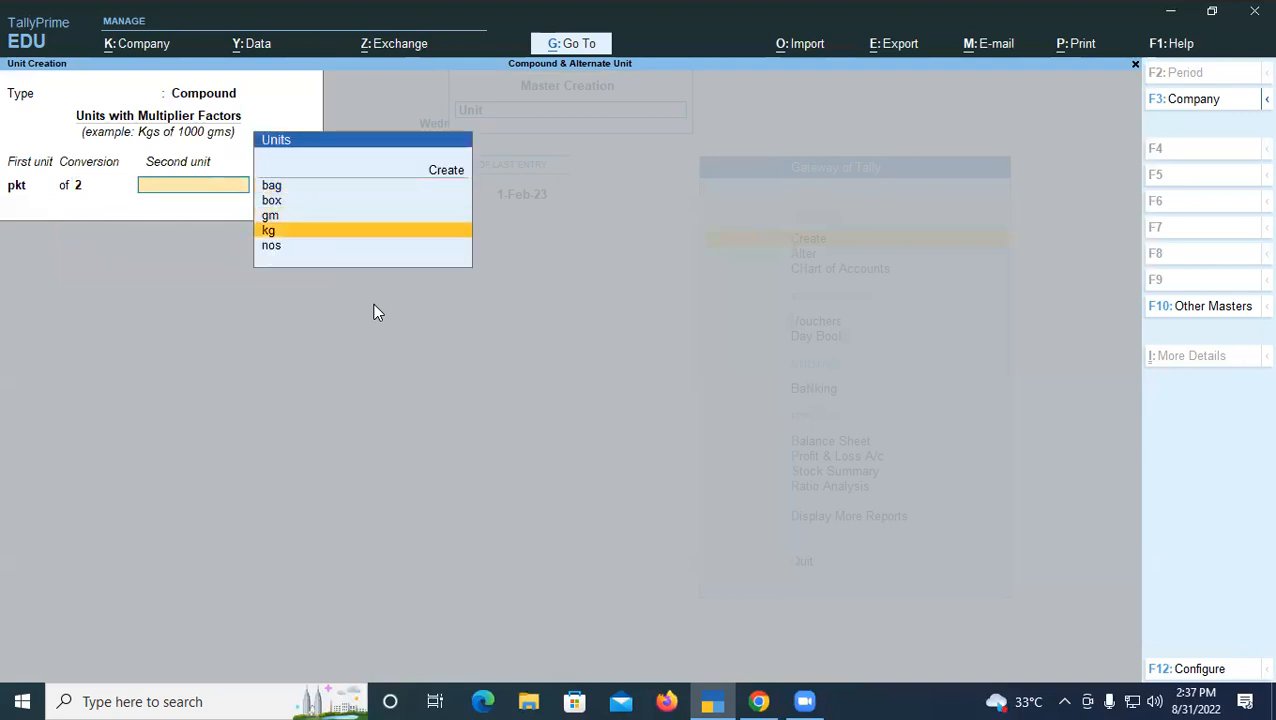
key(Return)
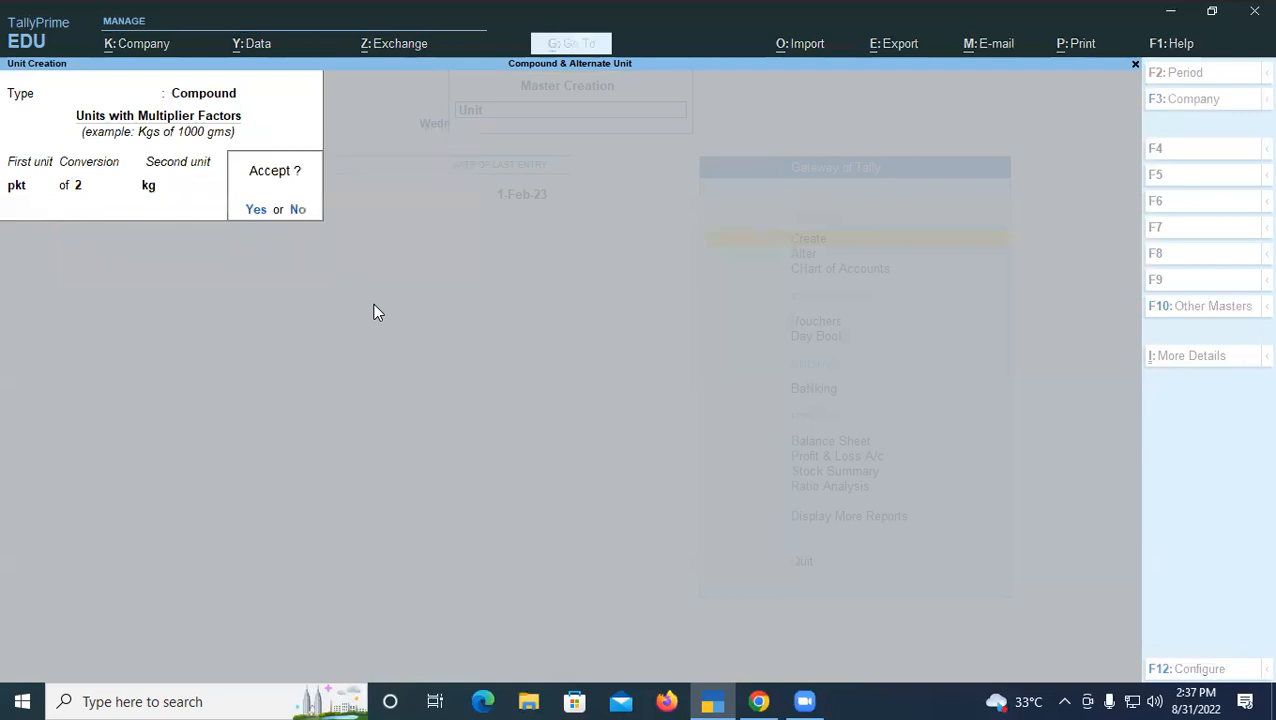
key(n)
Create a compound unit of pkt of 3 kg.
key(Down)
key(Down)
key(Down)
key(Down)
key(Down)
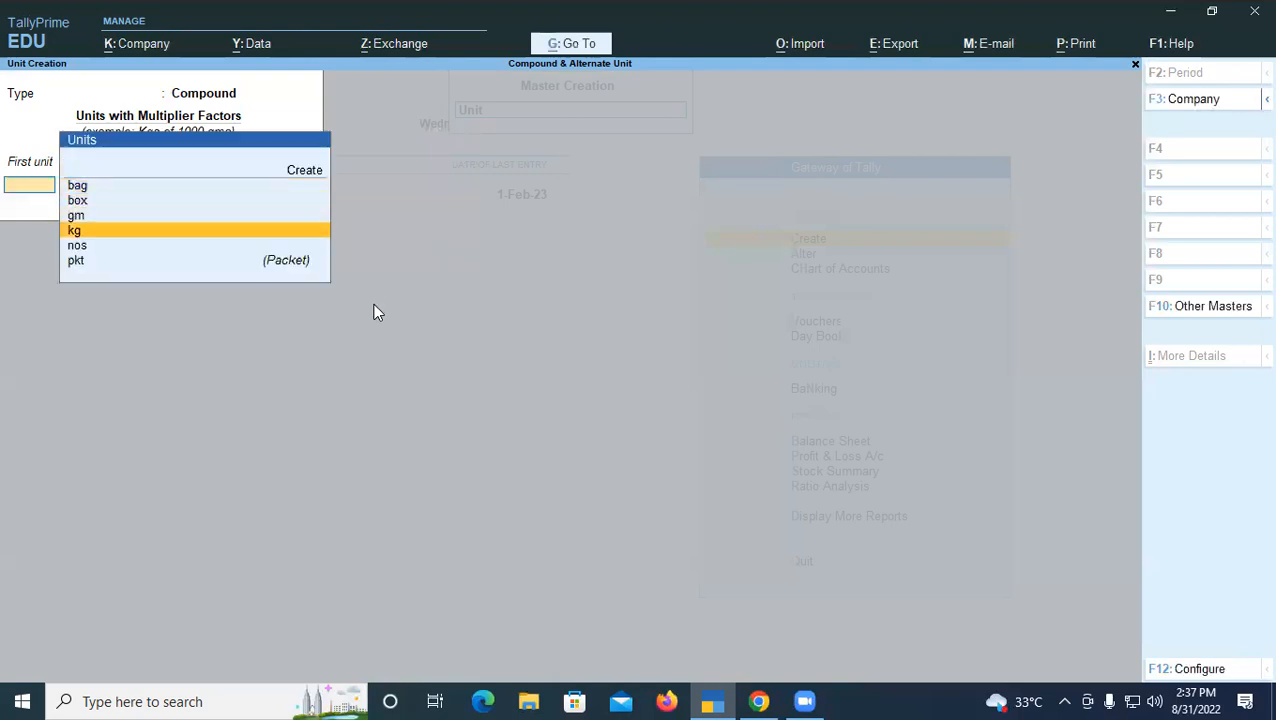
key(Return)
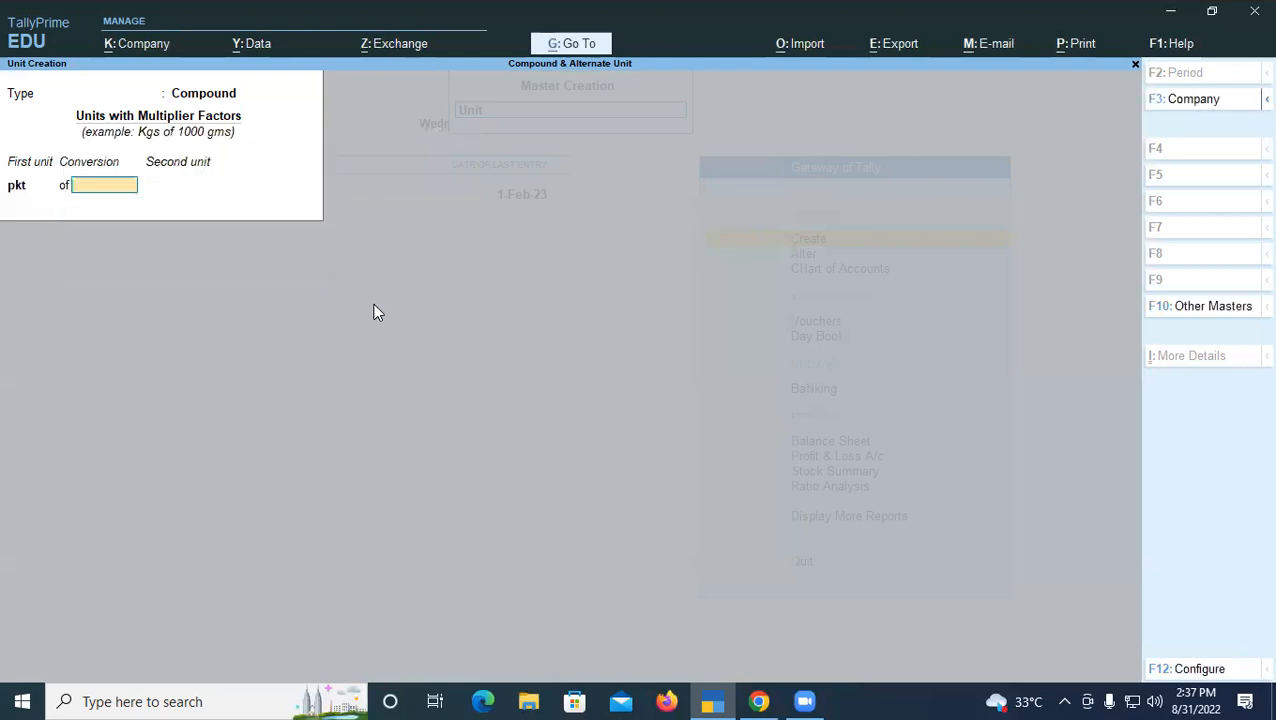
text(3)
key(Return)
key(Down)
key(Down)
key(Down)
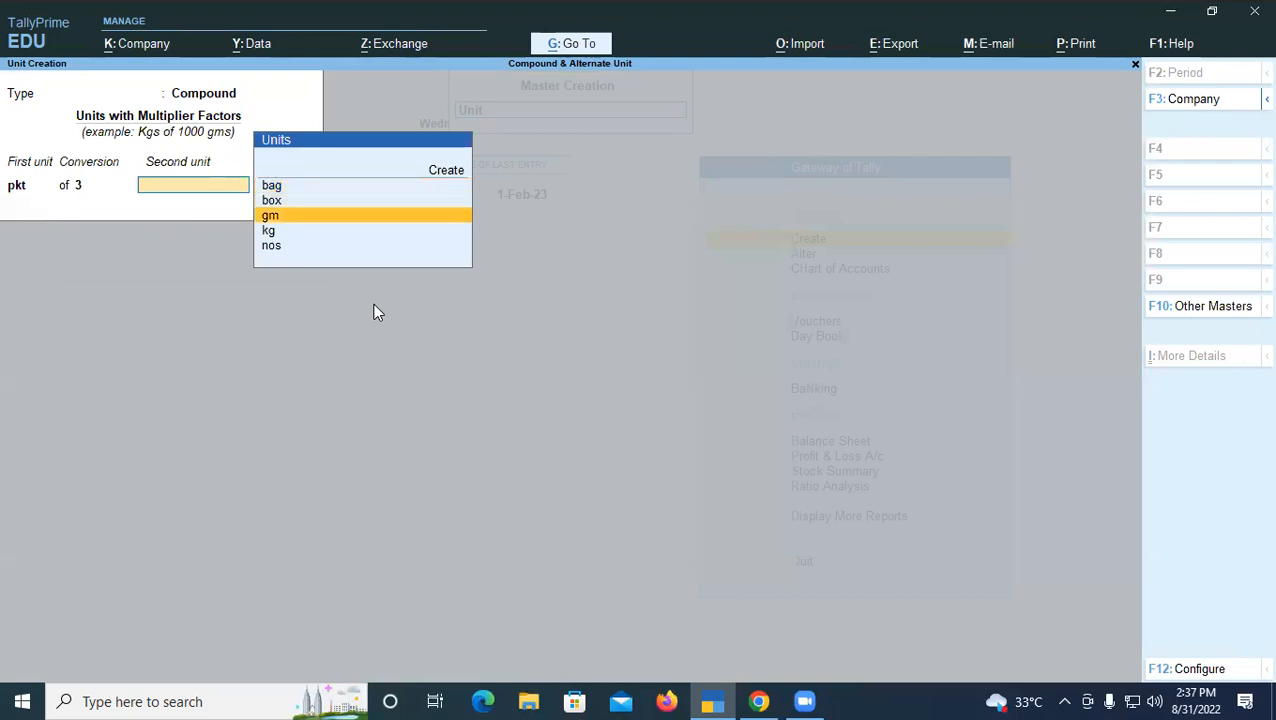
key(Return)
key(Return)
Create a compound unit of pkt of 5 kg.
key(Down)
key(Down)
key(Down)
key(Down)
key(Down)
key(Return)
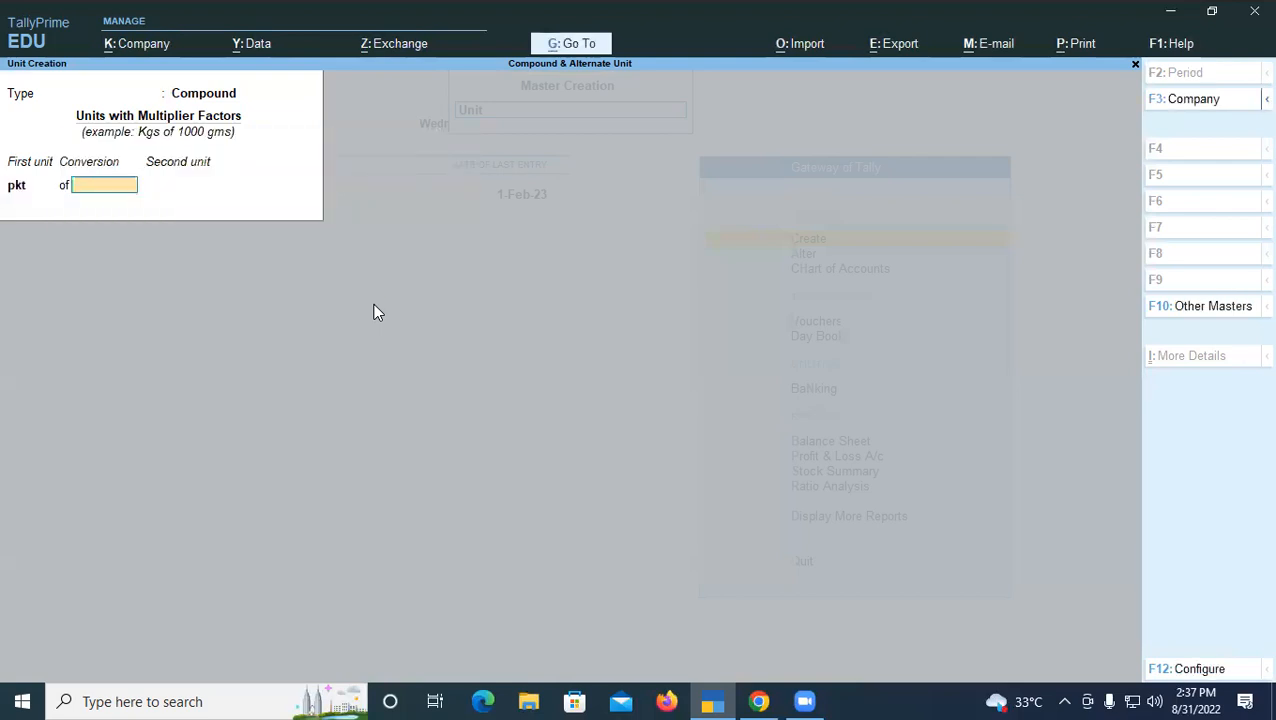
text(5)
key(Return)
key(Down)
key(Down)
key(Down)
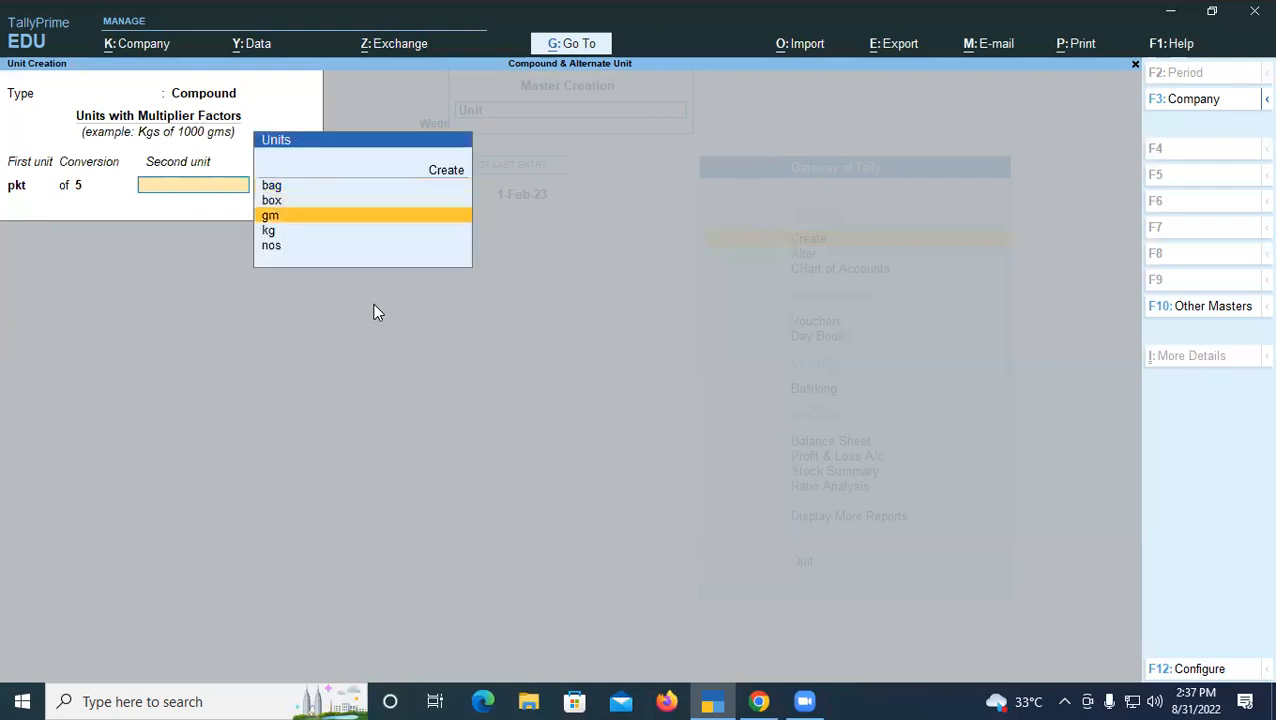
key(Return)
key(Return)
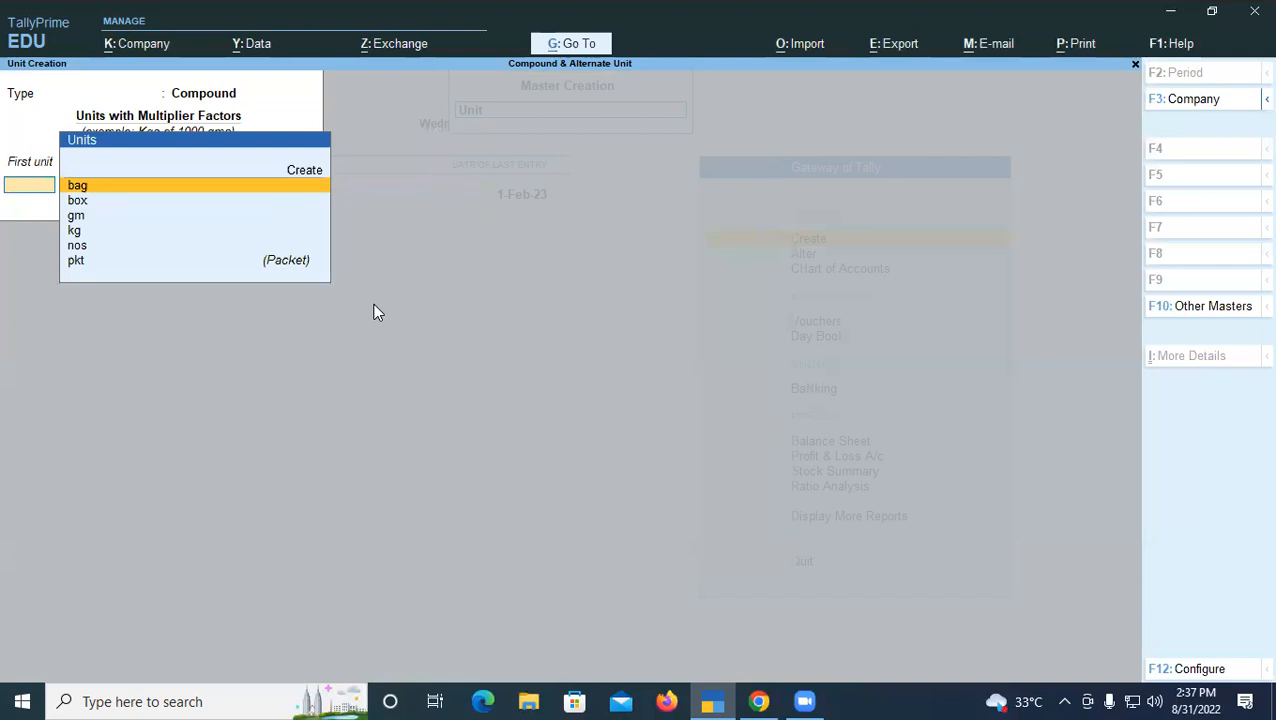
Reopen unit creation from the list of masters and set the unit type to Simple.
key(Escape)
key(Up)
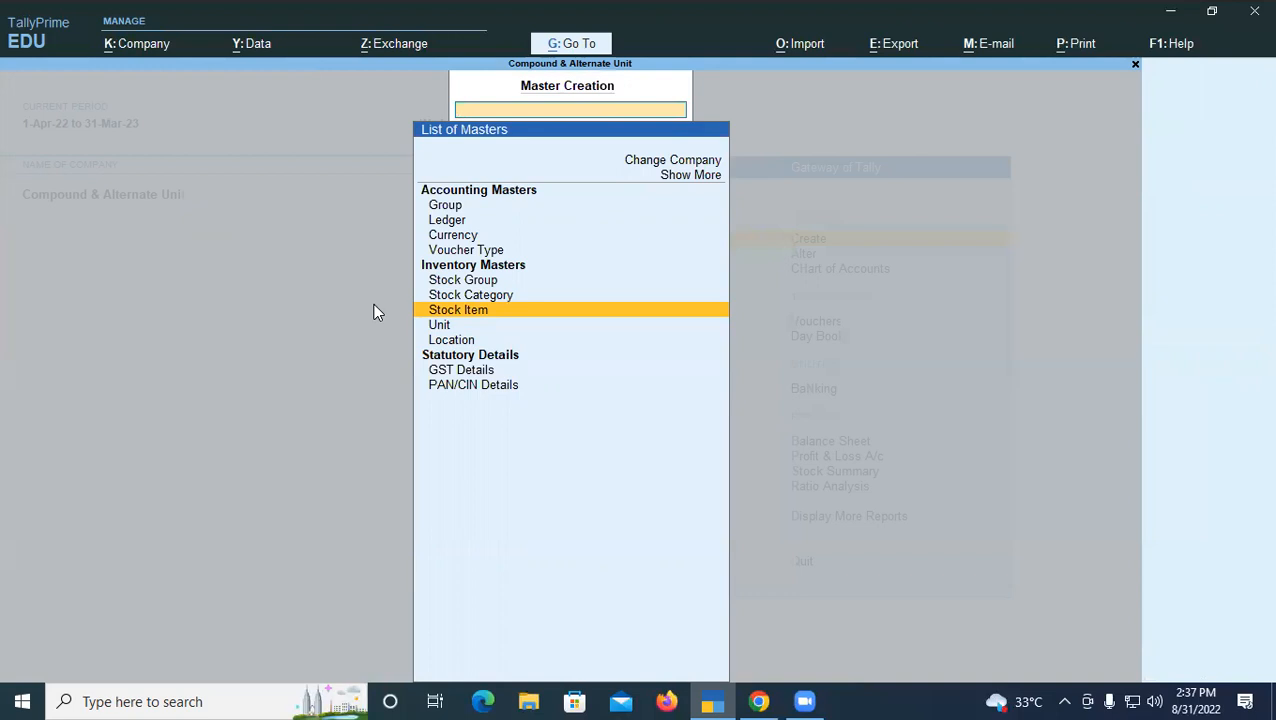
key(Down)
key(Return)
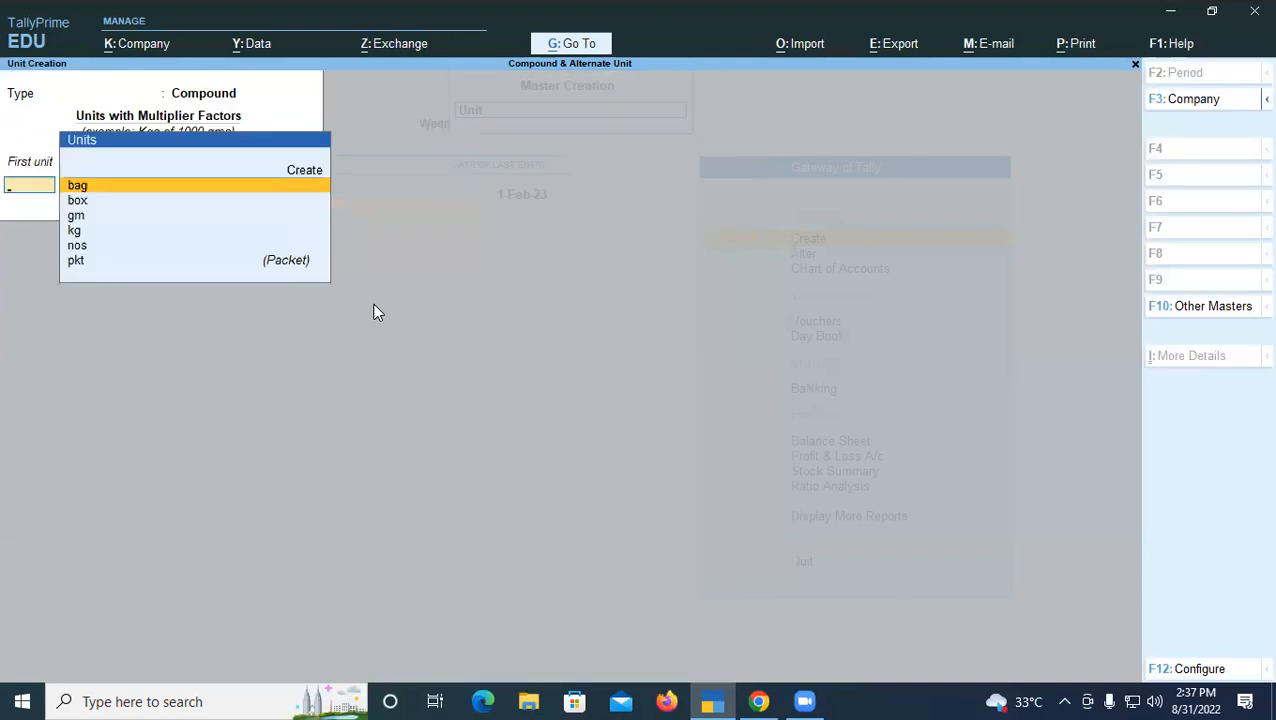
key(BackSpace)
key(Down)
key(Return)
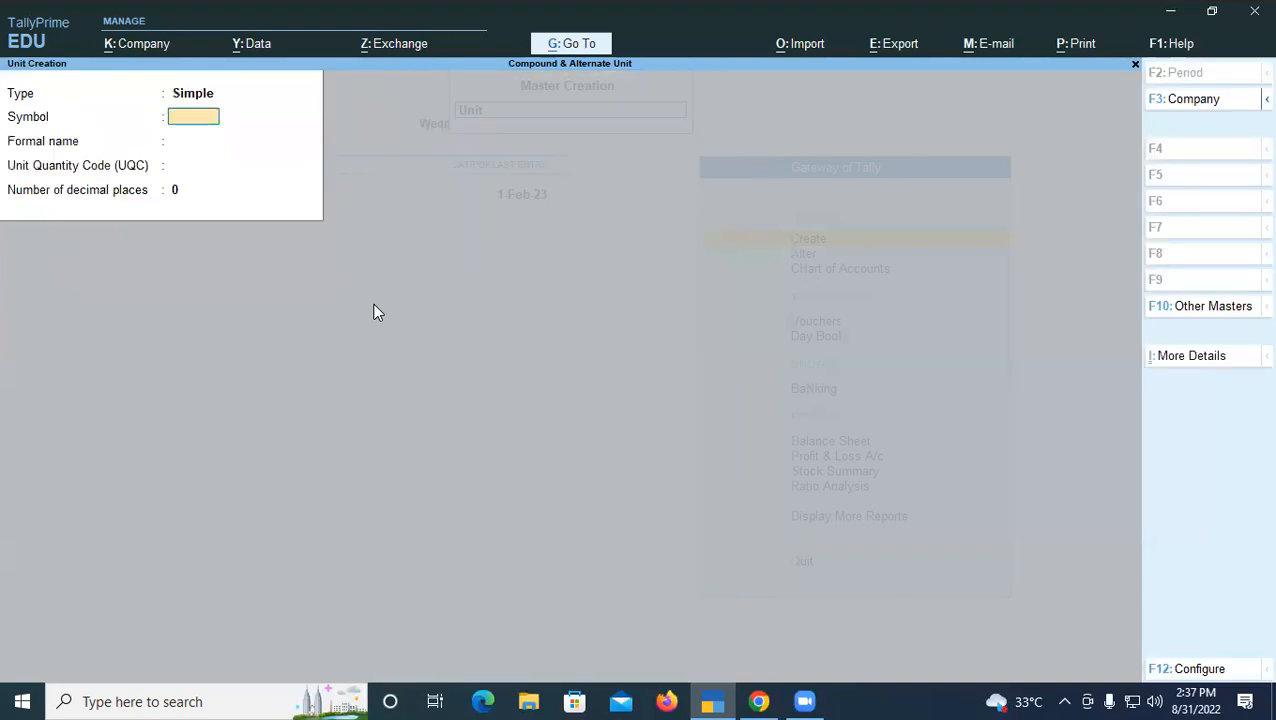
Create a simple unit with symbol btl, no formal name, quantity code BTL-BOTTLES and 2 decimal places.
text(bt)
key(Return)
key(Return)
text(b)
key(Down)
key(Down)
key(Down)
key(Down)
key(Down)
key(Down)
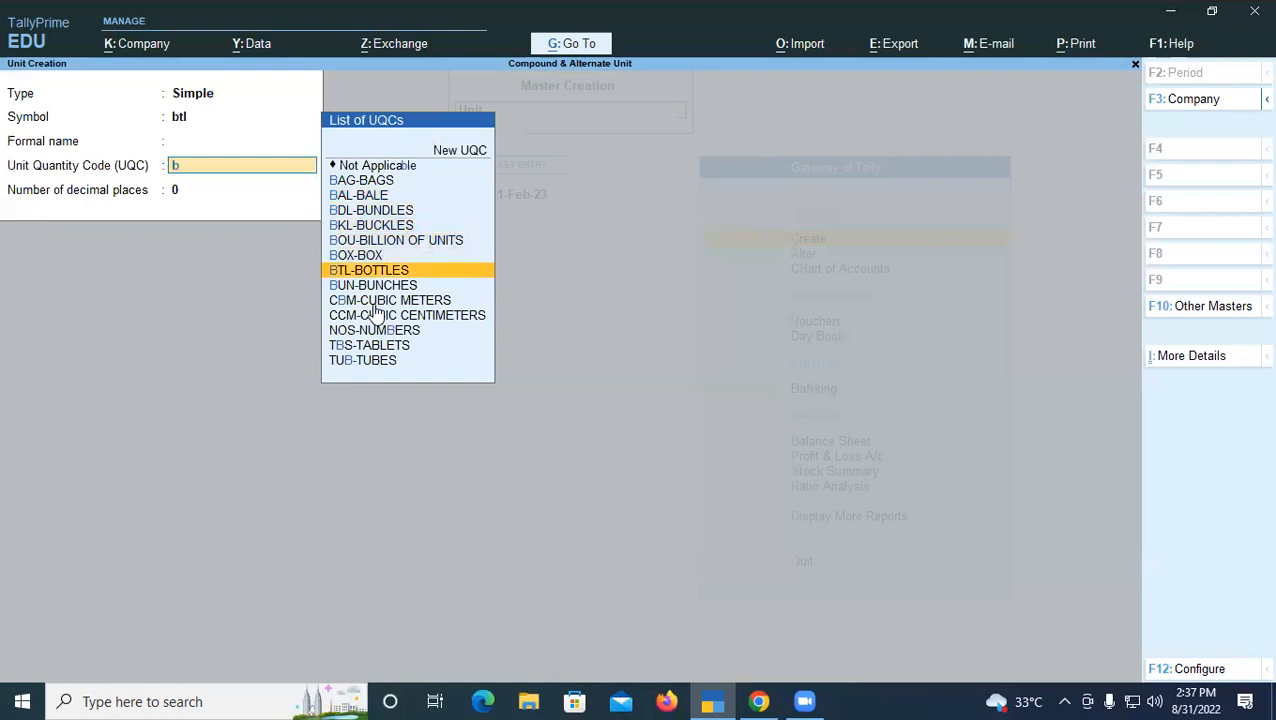
key(Return)
text(2)
key(Return)
key(Return)
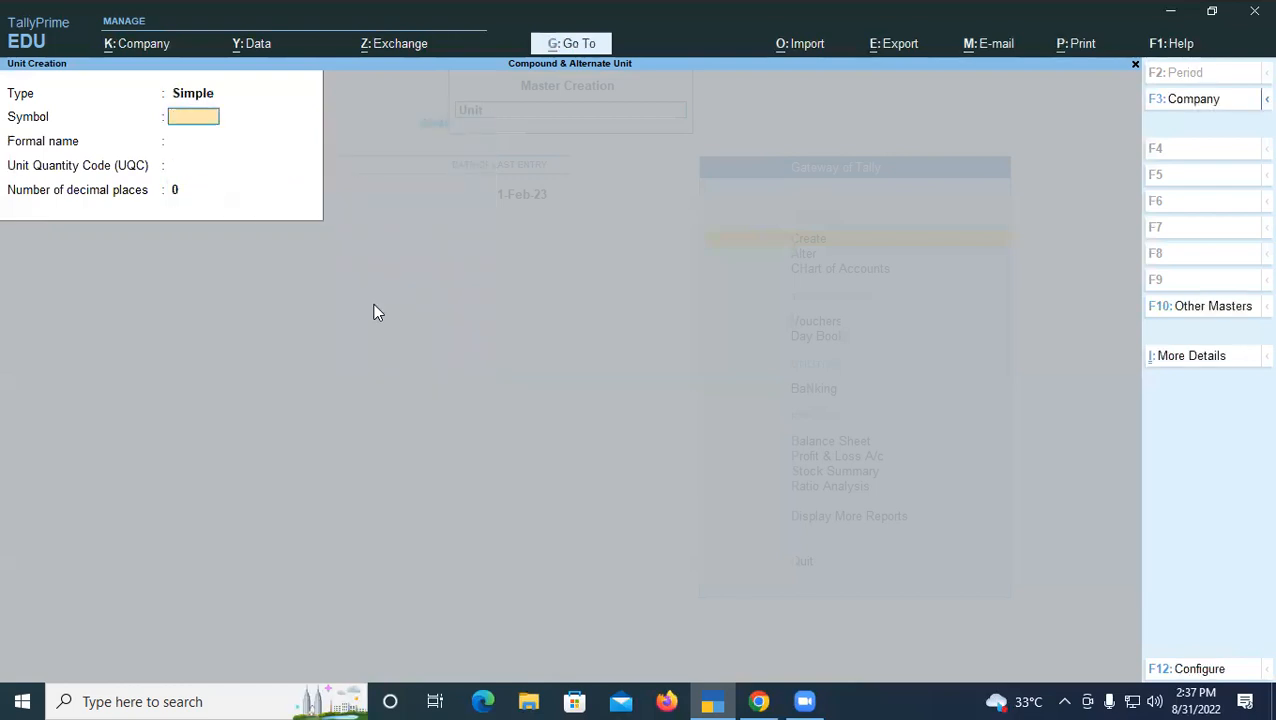
Create a simple unit with symbol ml, no formal name, quantity code MLT-MILILITRE and 0 decimal places.
text(ml)
key(Return)
key(Return)
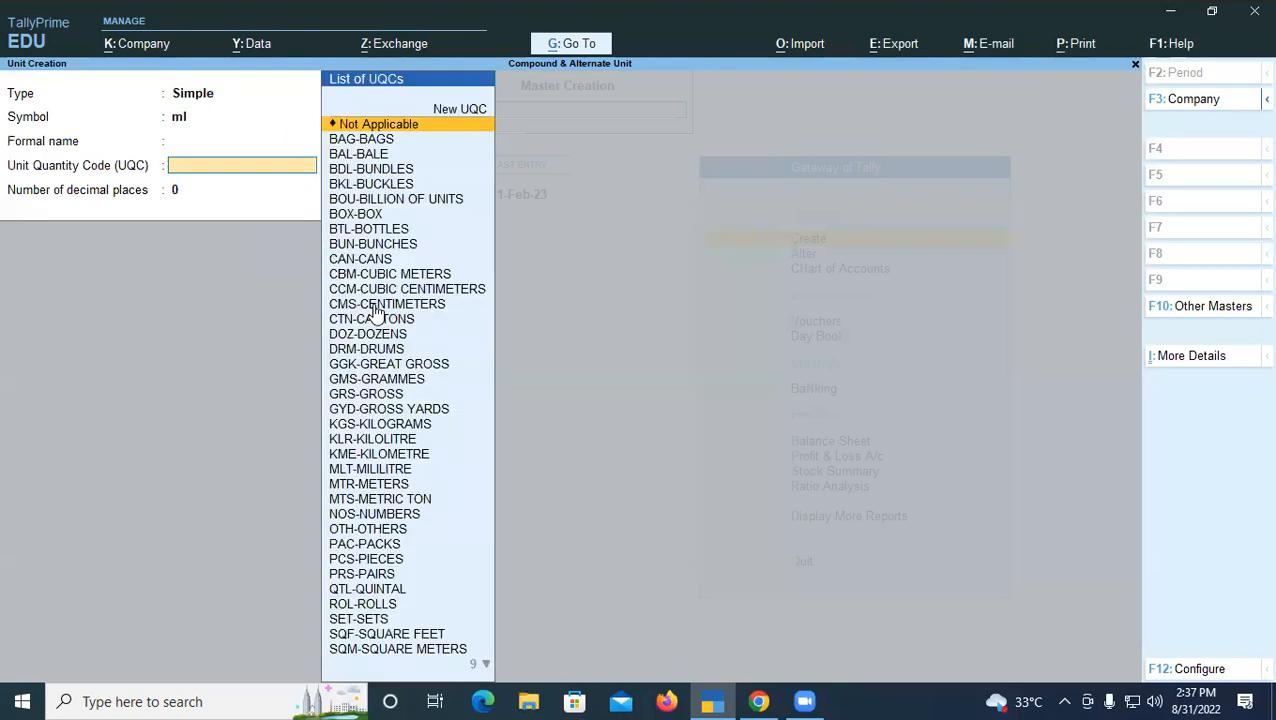
text(m)
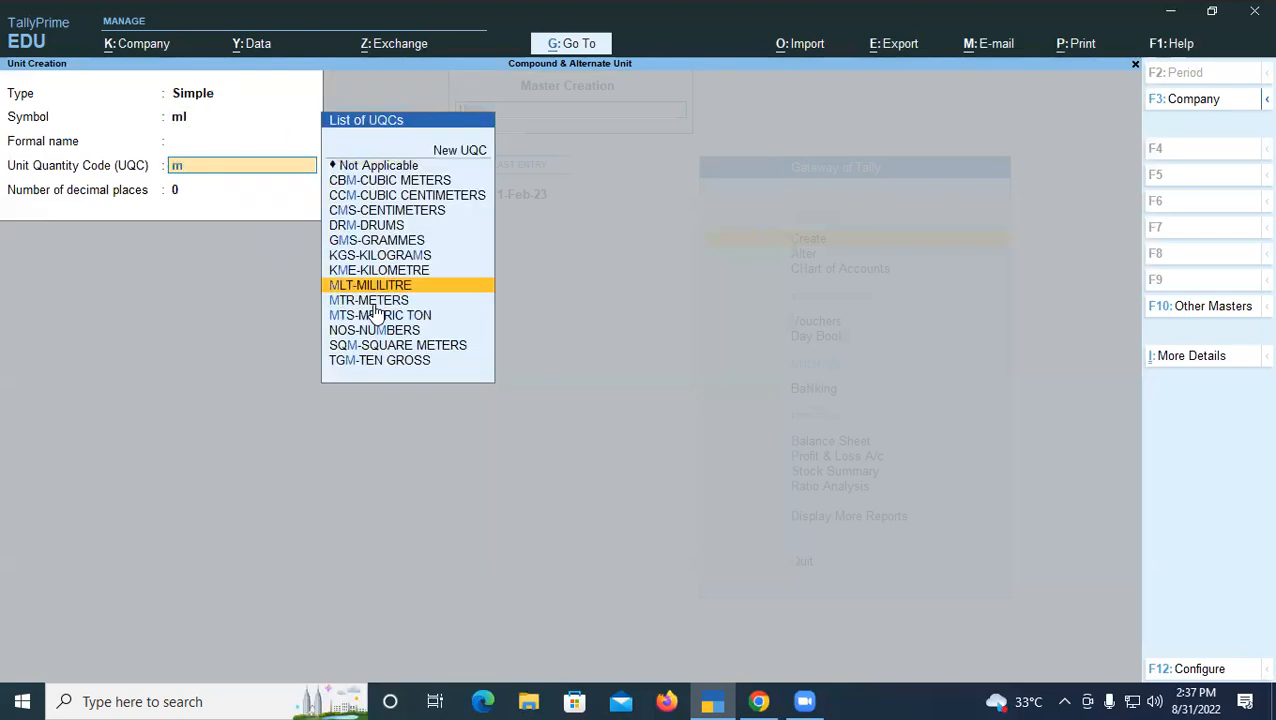
key(Return)
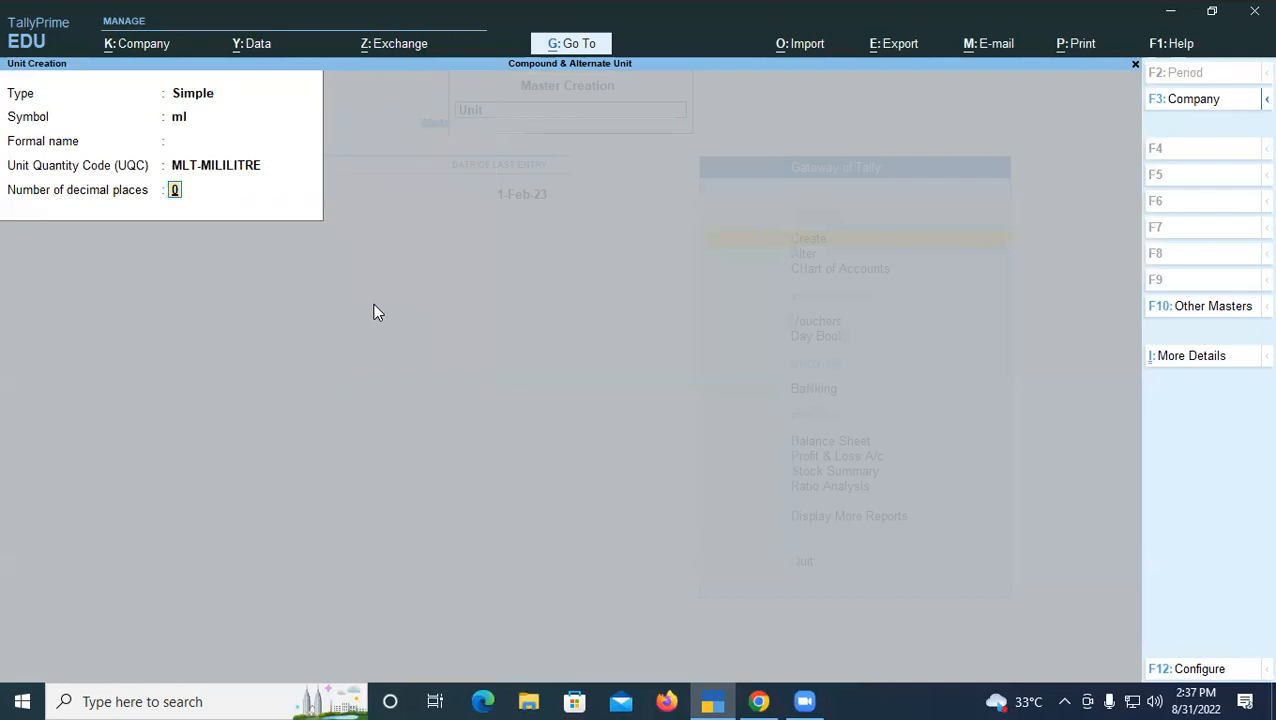
key(Return)
key(Return)
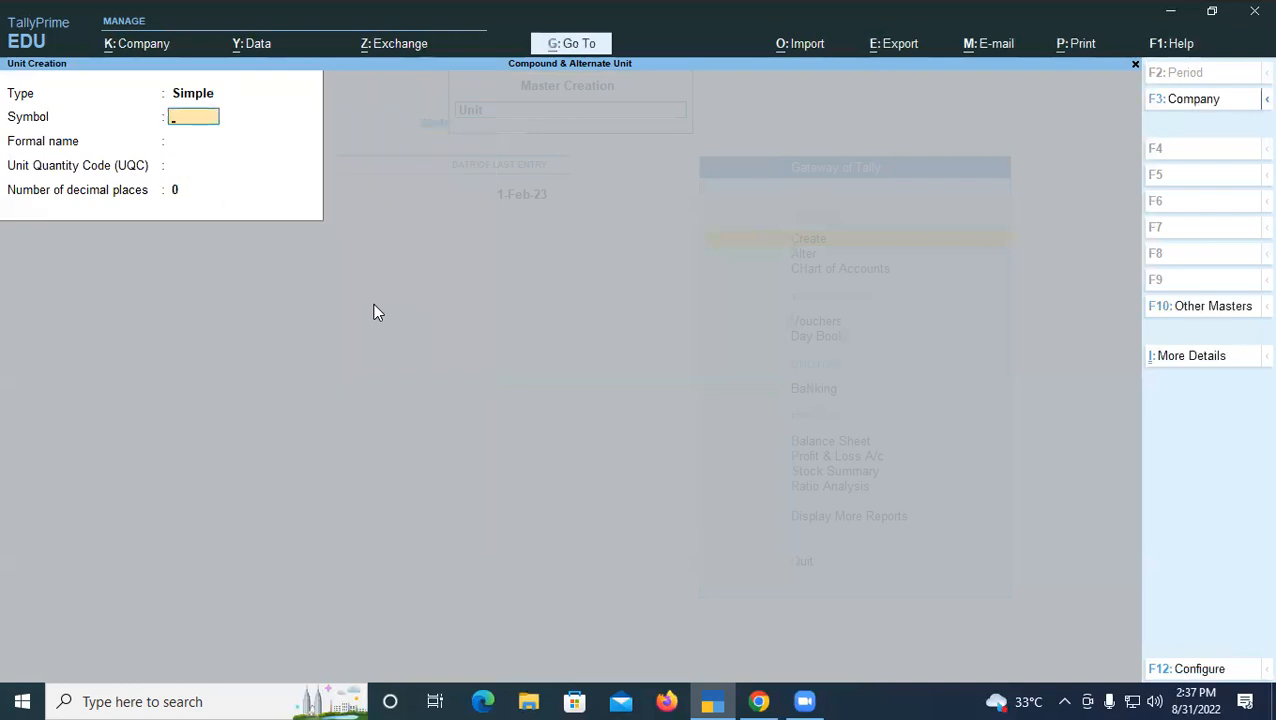
Create a simple unit with symbol ltr, no formal name, a matching unit quantity code and 0 decimal places.
text(ltr)
key(Return)
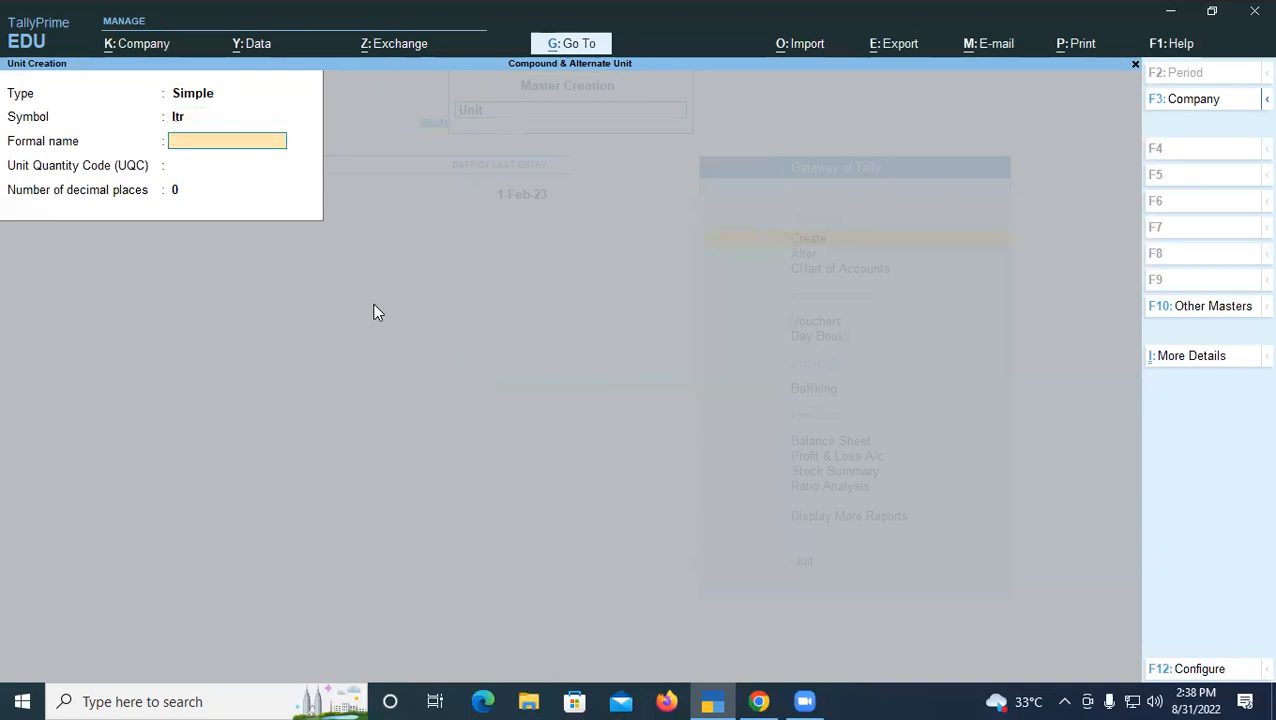
key(Return)
key(Return)
key(BackSpace)
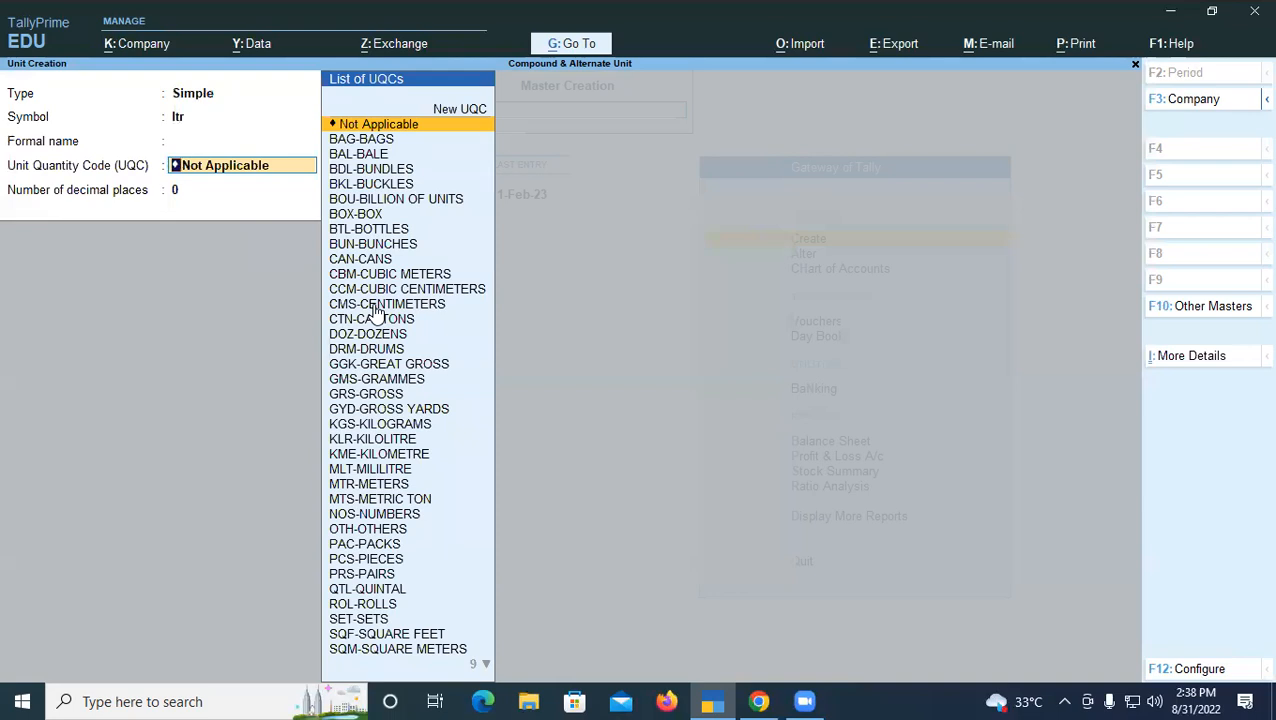
text(lt)
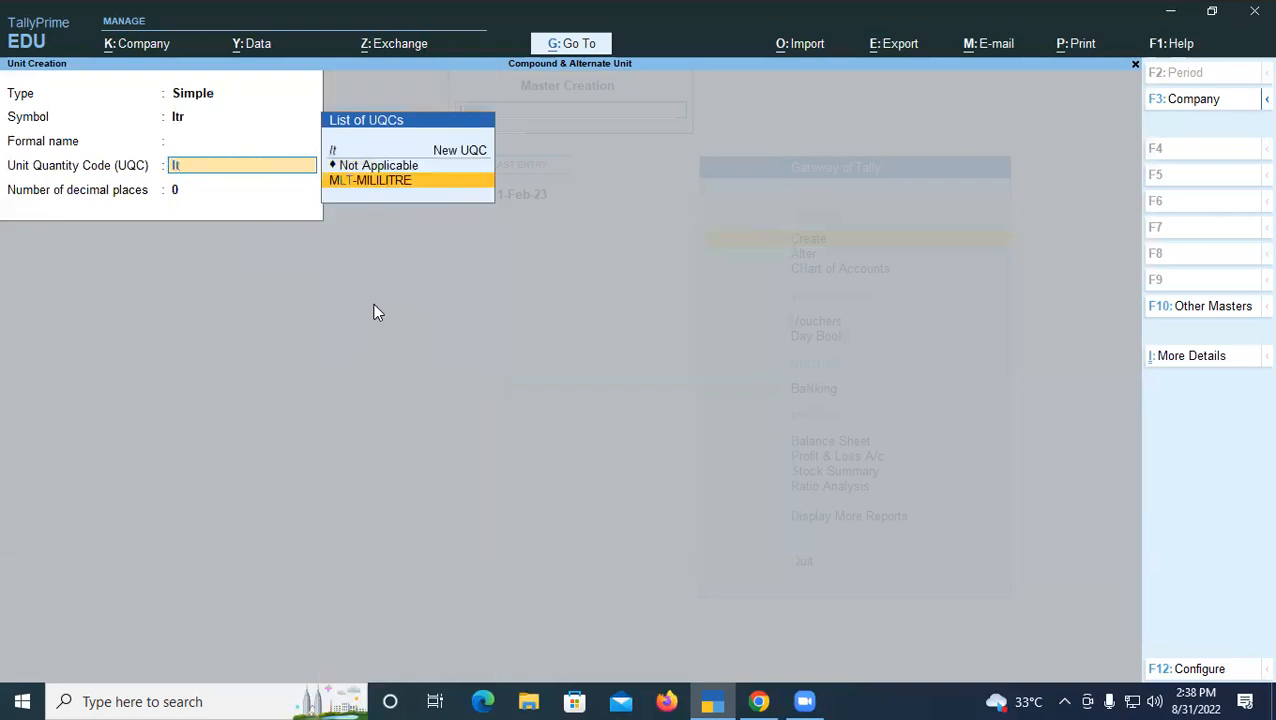
key(BackSpace)
key(Down)
key(Down)
key(Down)
key(Down)
key(Down)
key(Down)
key(Down)
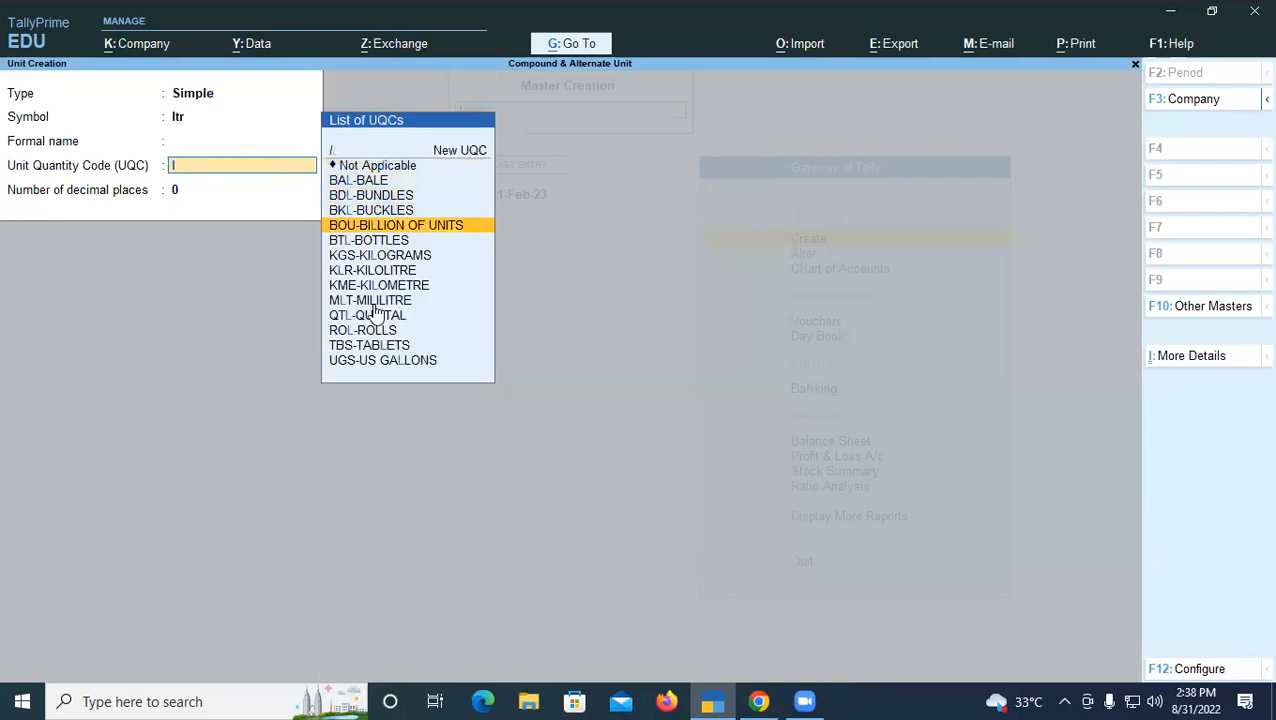
key(Return)
key(Return)
key(Return)
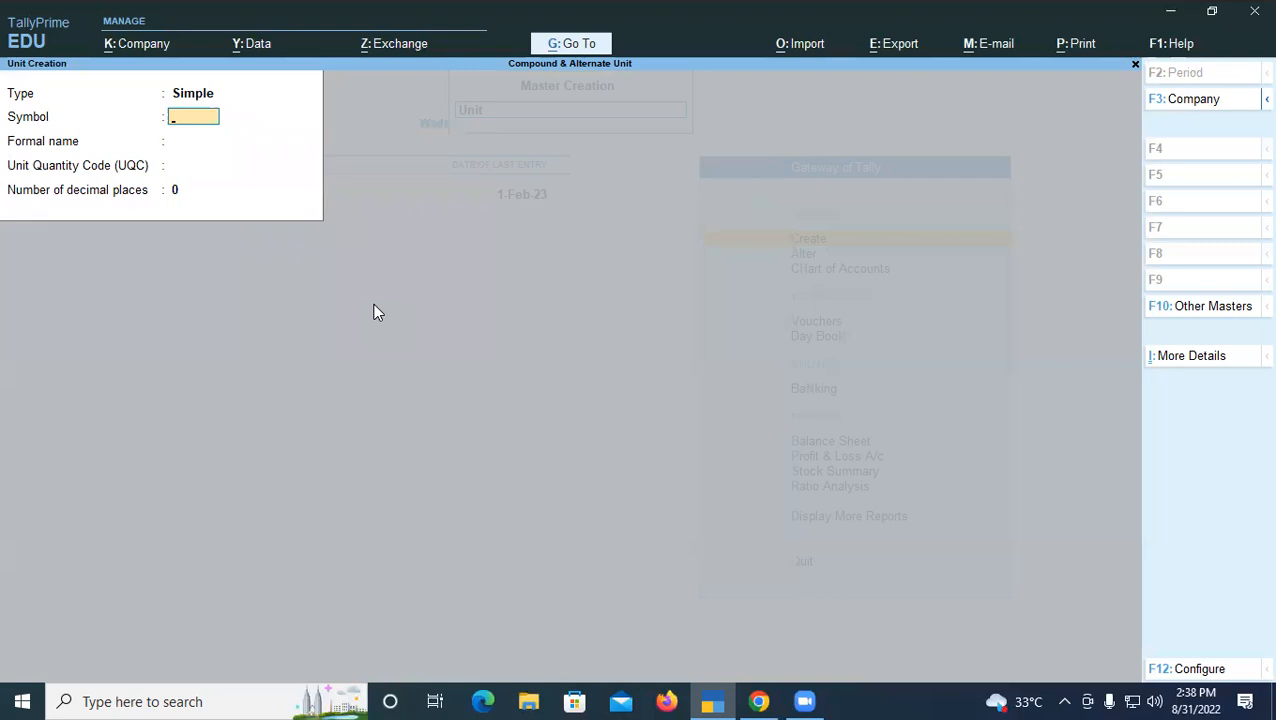
Leave unit creation and open the creation form for a new stock item.
key(Escape)
key(Escape)
key(Down)
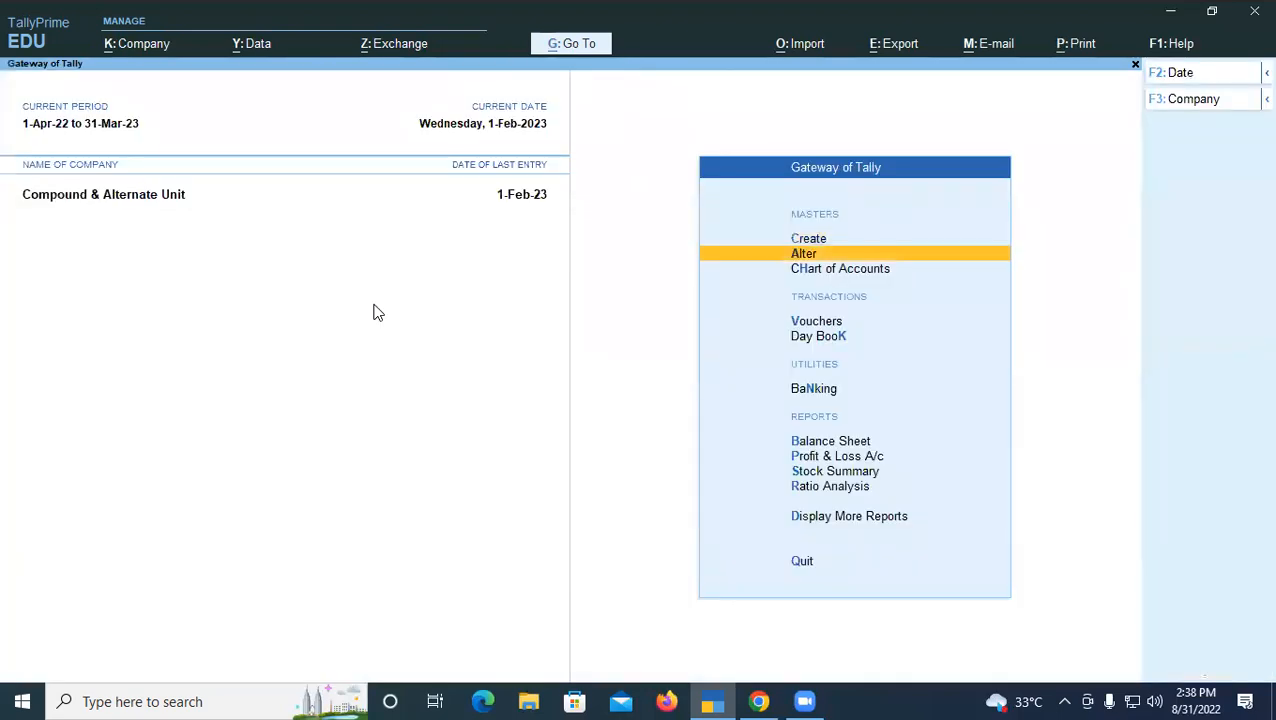
key(Up)
key(Return)
key(Down)
key(Down)
key(Down)
key(Down)
key(Down)
key(Down)
key(Return)
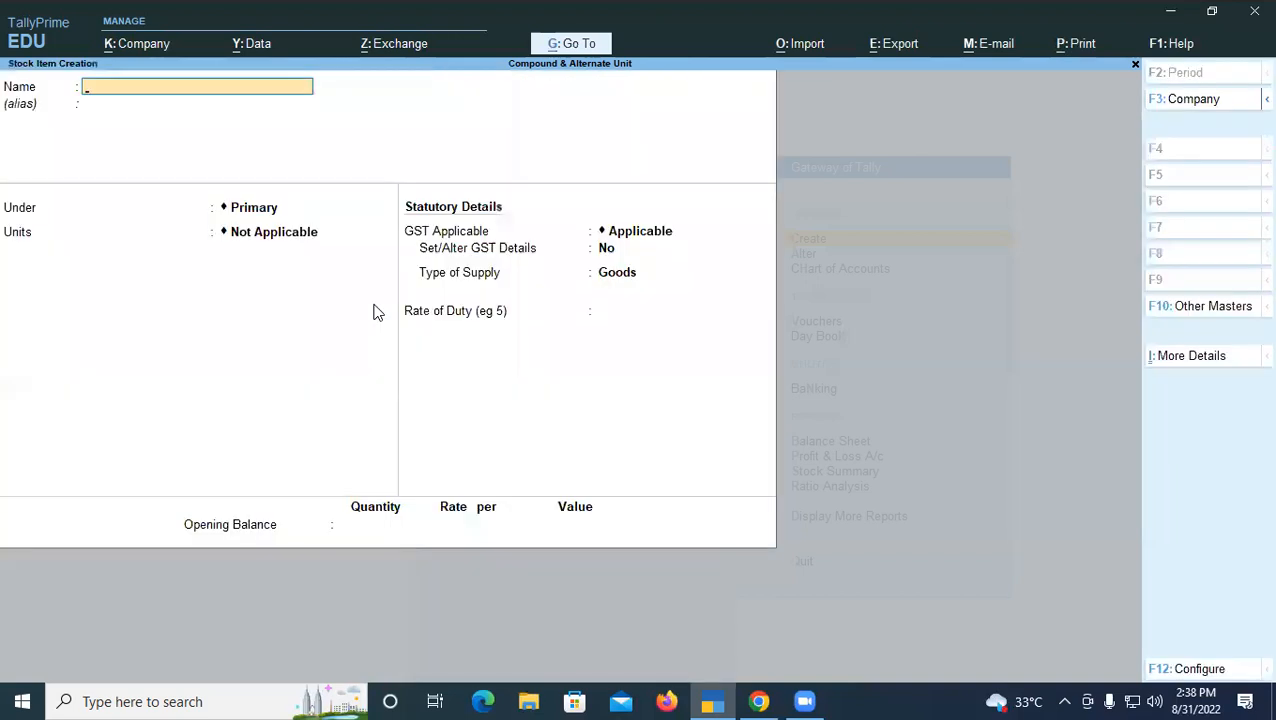
Name the stock item Chakra 250 ML and leave its alias empty.
text(Chakra)
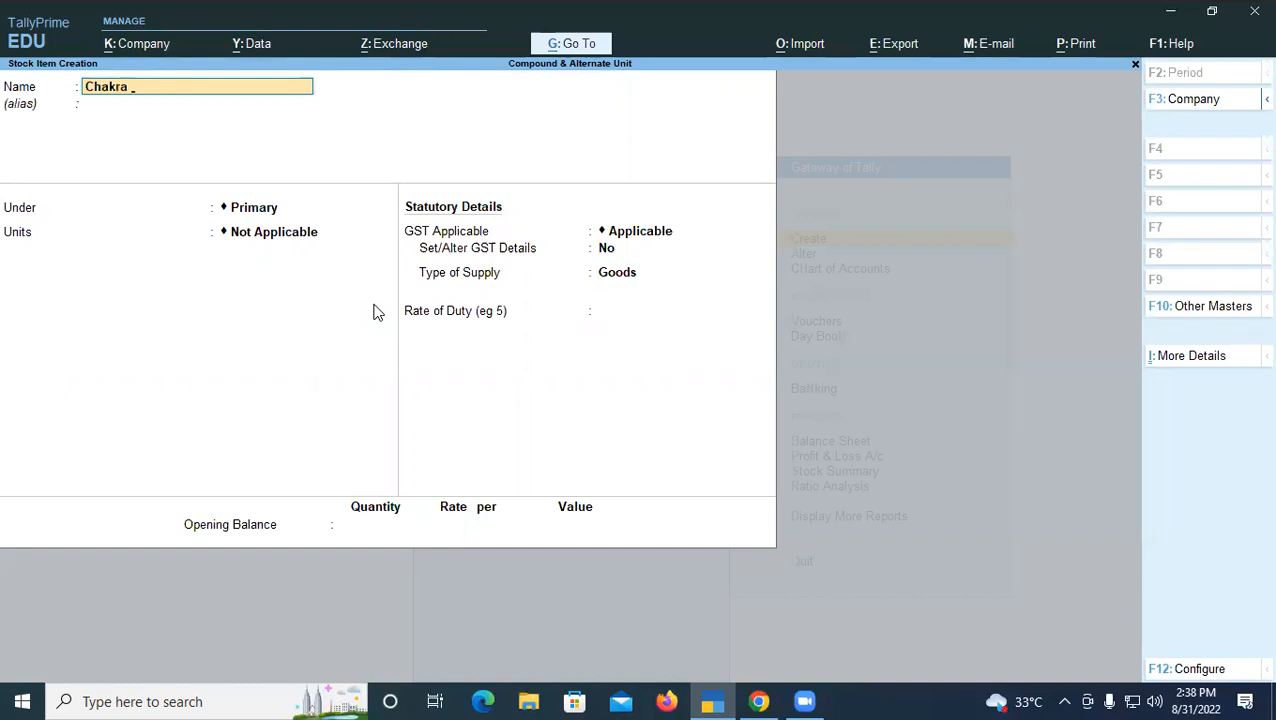
text( 250 Ml)
key(BackSpace)
key(BackSpace)
text(ML)
key(Return)
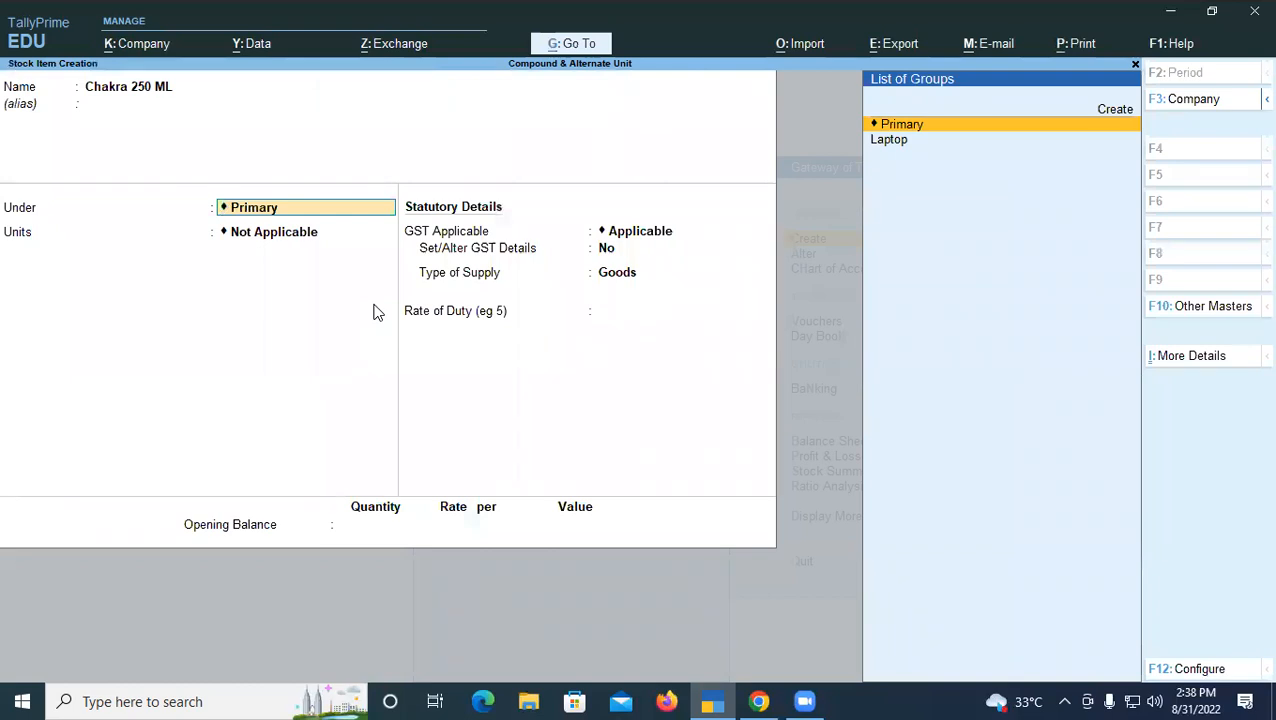
Create a stock group OIL under Primary with item quantities added, and assign the item to it.
key(alt+c)
text(OlL)
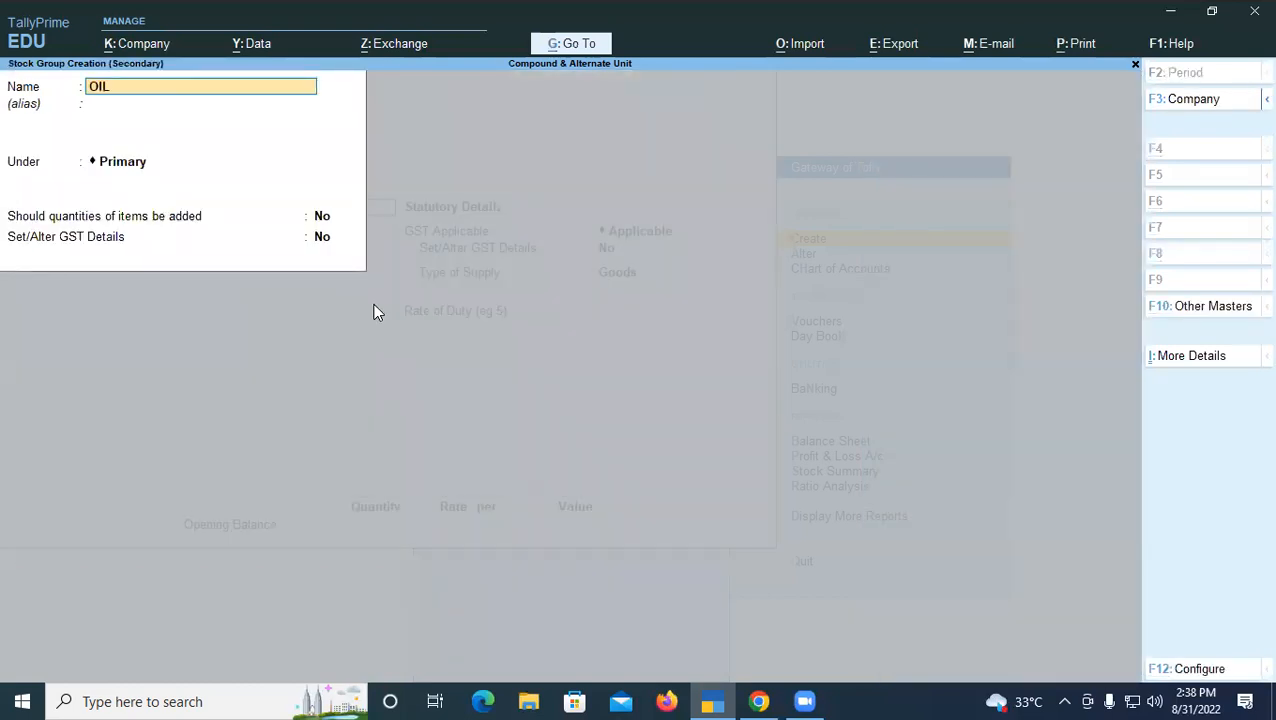
key(Return)
key(Return)
key(Return)
text(y)
key(Return)
key(Return)
key(Return)
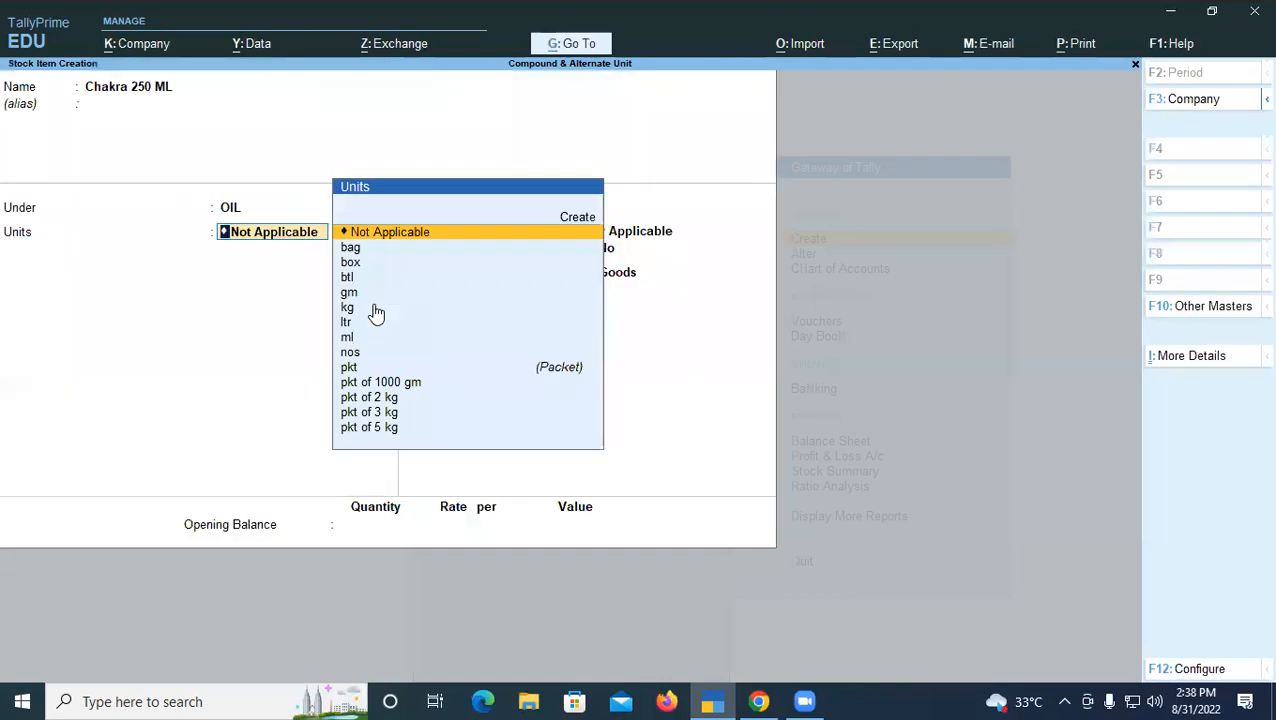
Look through the list of existing units for one that suits the 250 ML oil item.
key(Down)
key(Down)
key(Down)
key(Down)
key(Down)
key(Down)
key(Down)
key(Down)
key(Down)
key(Down)
key(Down)
key(Down)
key(Down)
key(Up)
key(Up)
key(Up)
key(Up)
key(Up)
key(Up)
key(Up)
key(Up)
key(Up)
key(Up)
key(Up)
key(Up)
key(Up)
Start creating a new unit for the oil item and set its type to Compound.
key(Up)
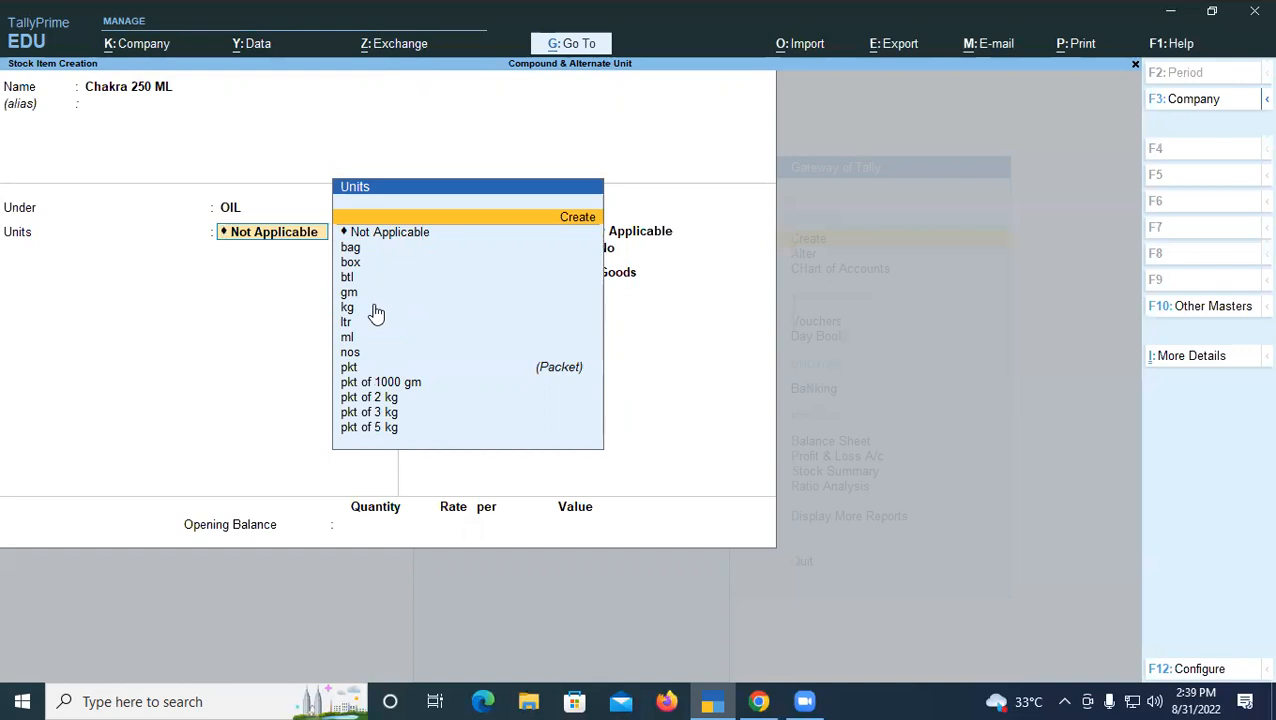
key(Return)
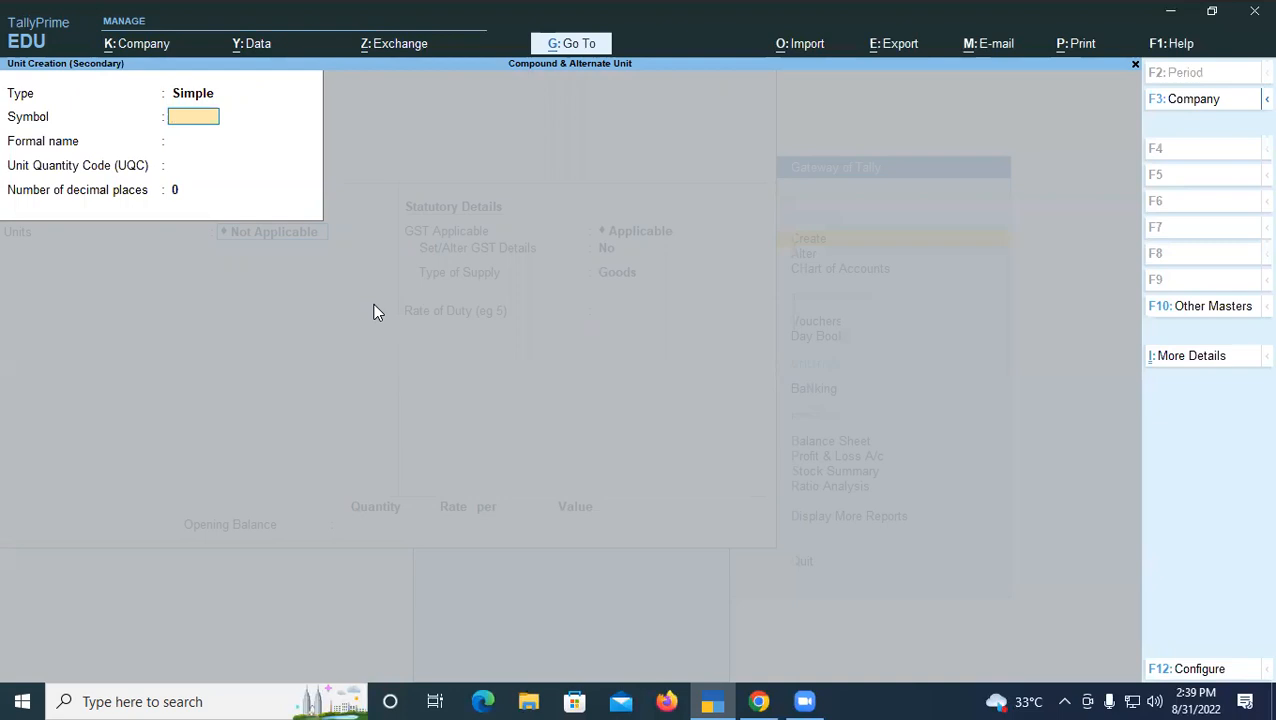
key(BackSpace)
key(Up)
key(Return)
Look through the simple units offered as the compound unit's first unit.
key(Down)
key(Down)
key(Down)
key(Down)
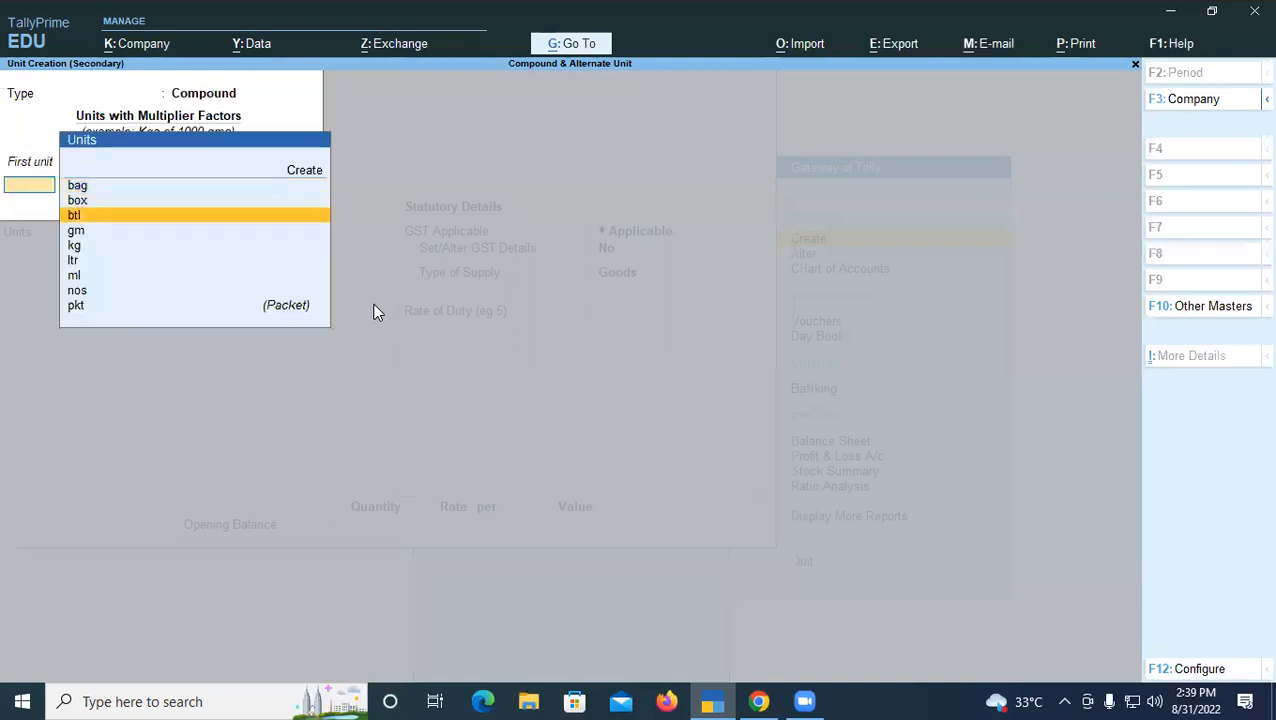
key(Up)
key(Up)
key(Up)
key(Up)
key(Down)
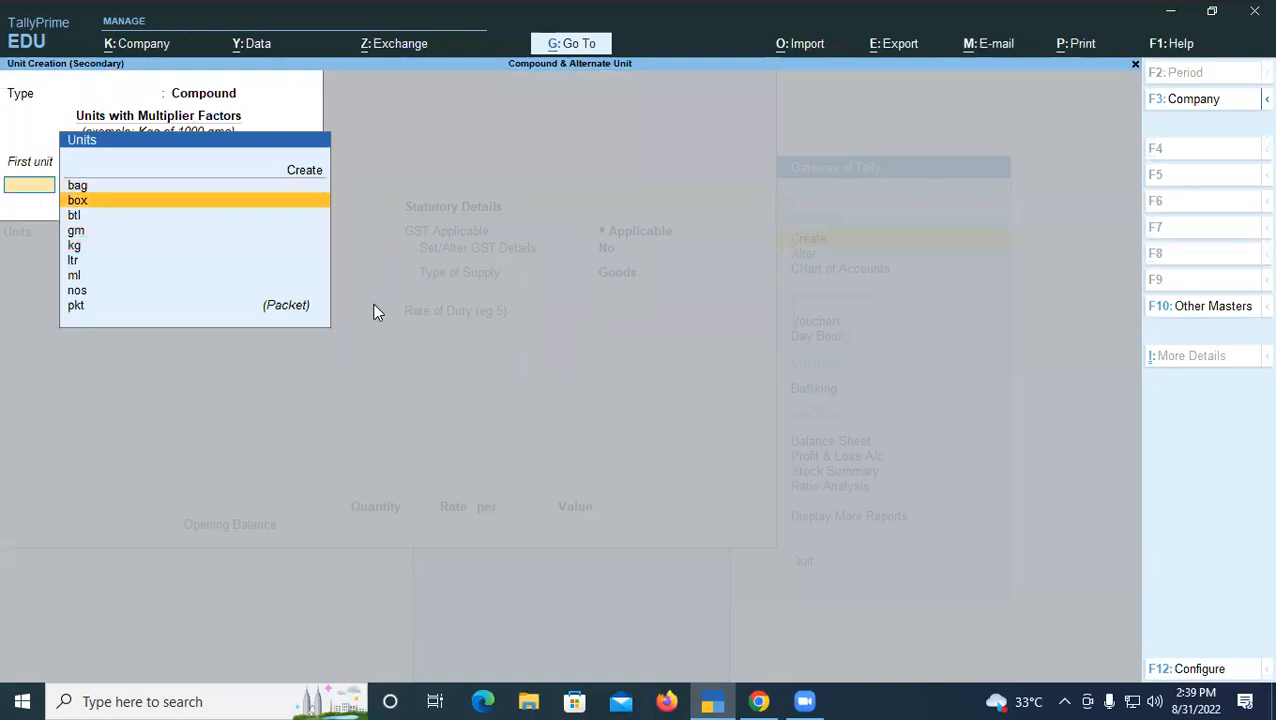
key(Down)
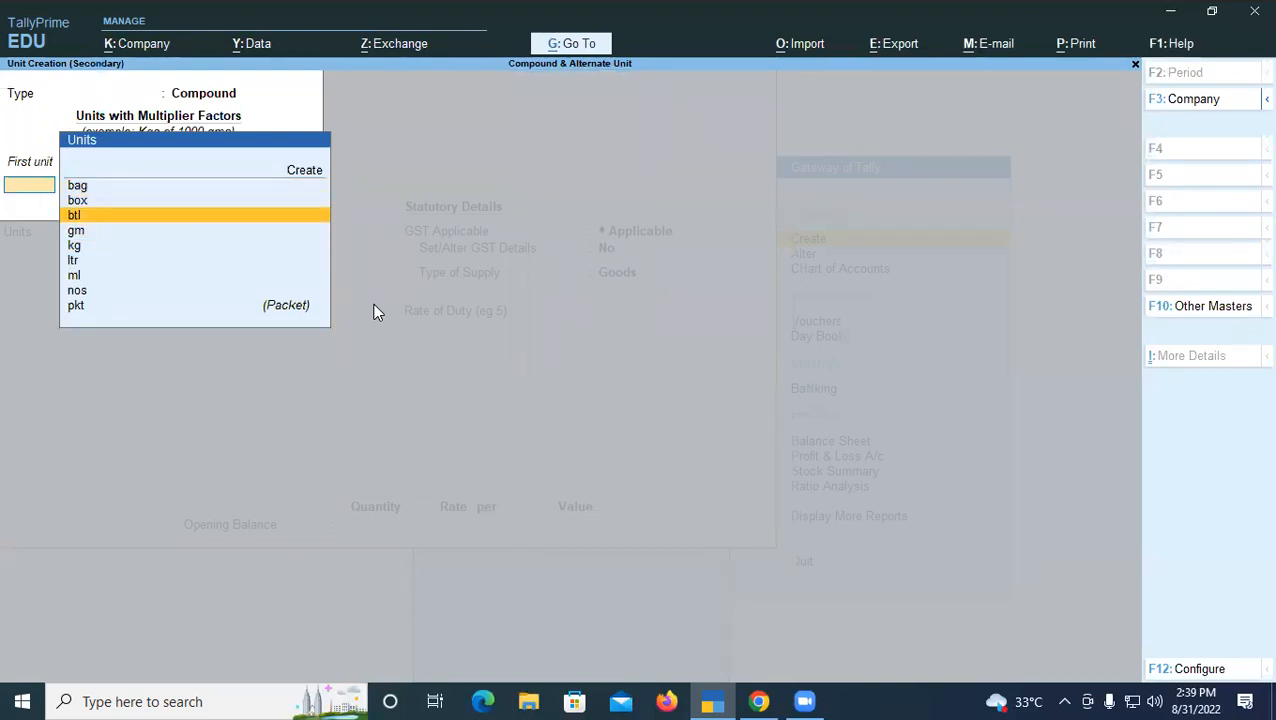
key(Down)
key(Down)
key(Down)
key(Down)
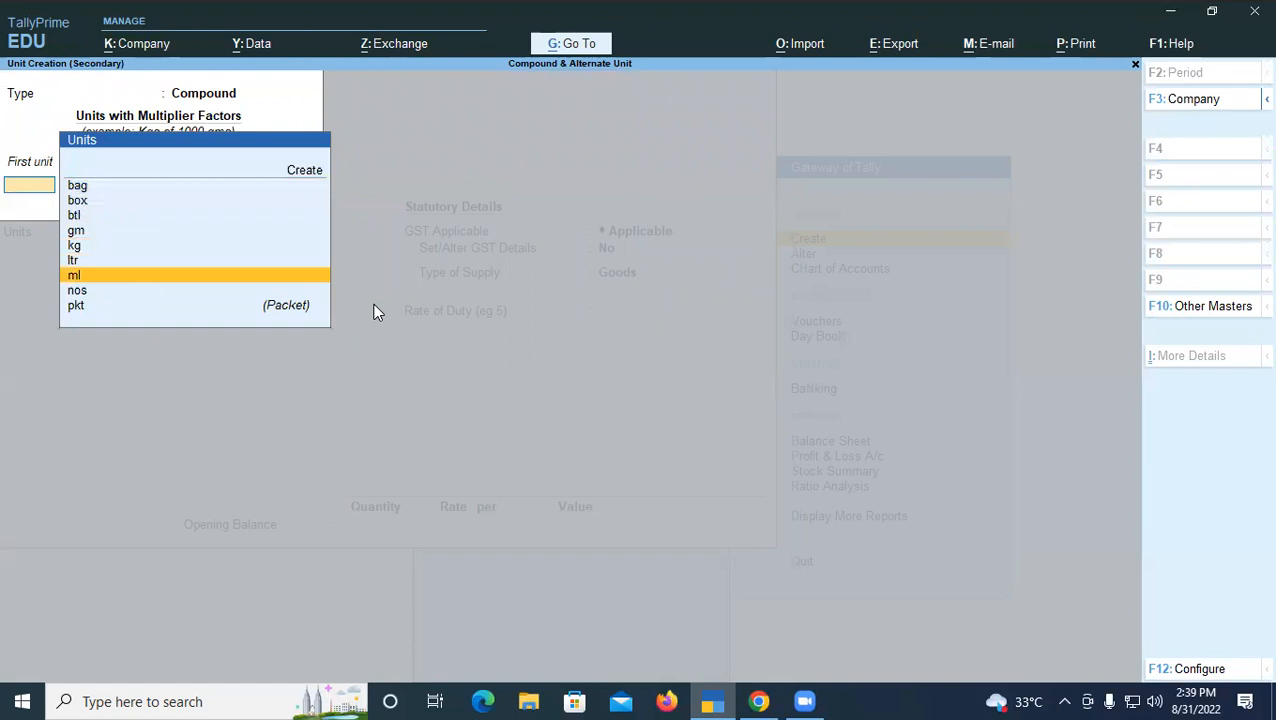
key(Up)
key(Up)
key(Up)
key(Up)
key(Up)
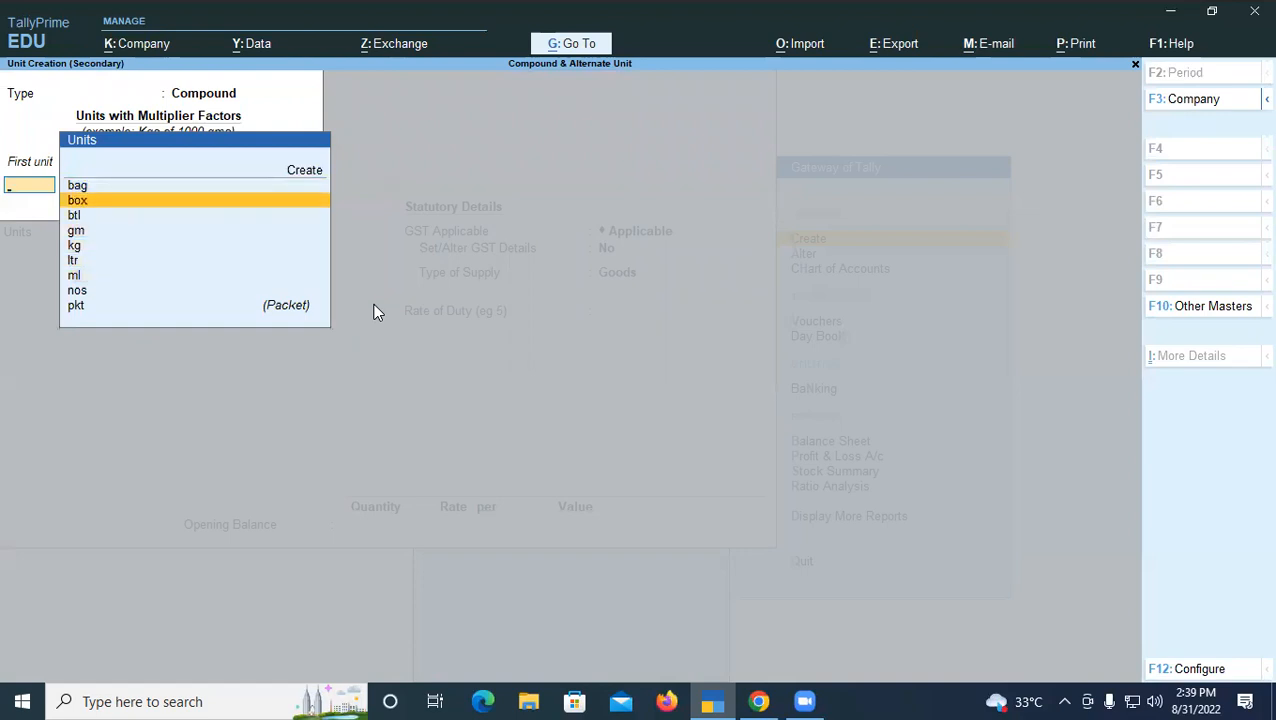
Define the compound unit as btl of 250 ml and accept it as the item's unit.
key(Down)
key(Return)
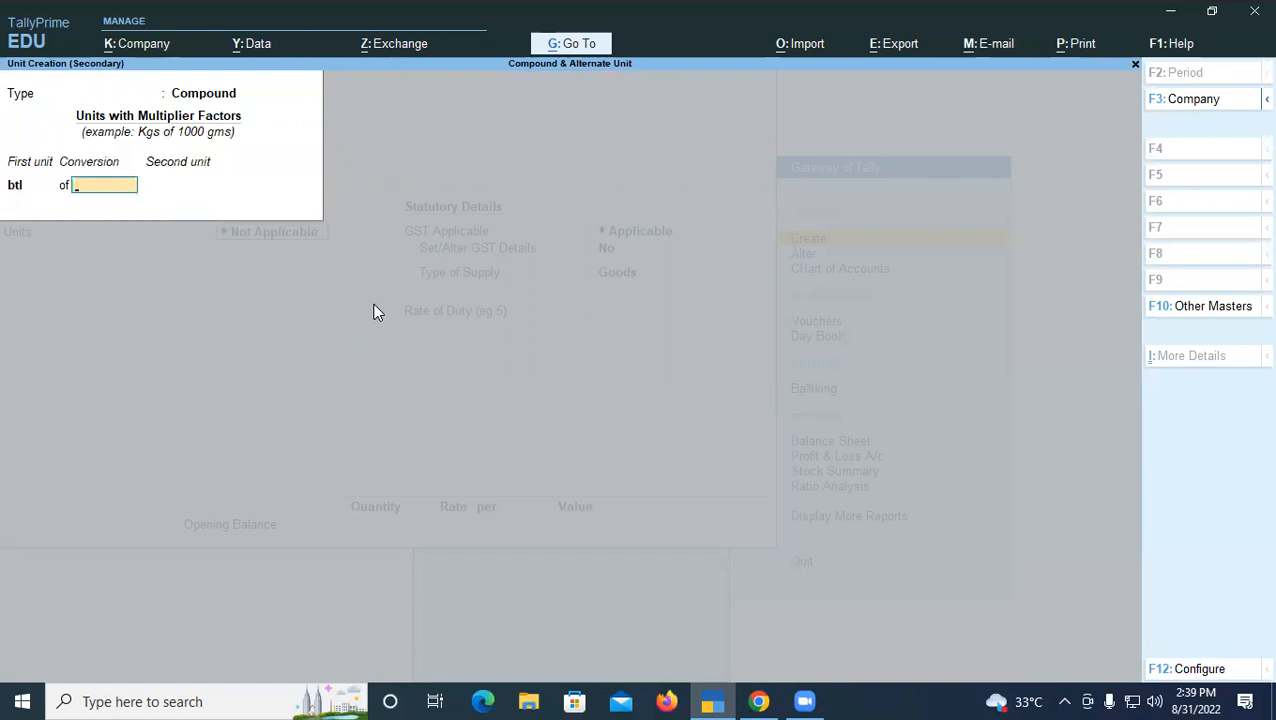
text(250)
key(Return)
key(Down)
key(Down)
key(Down)
key(Down)
key(Down)
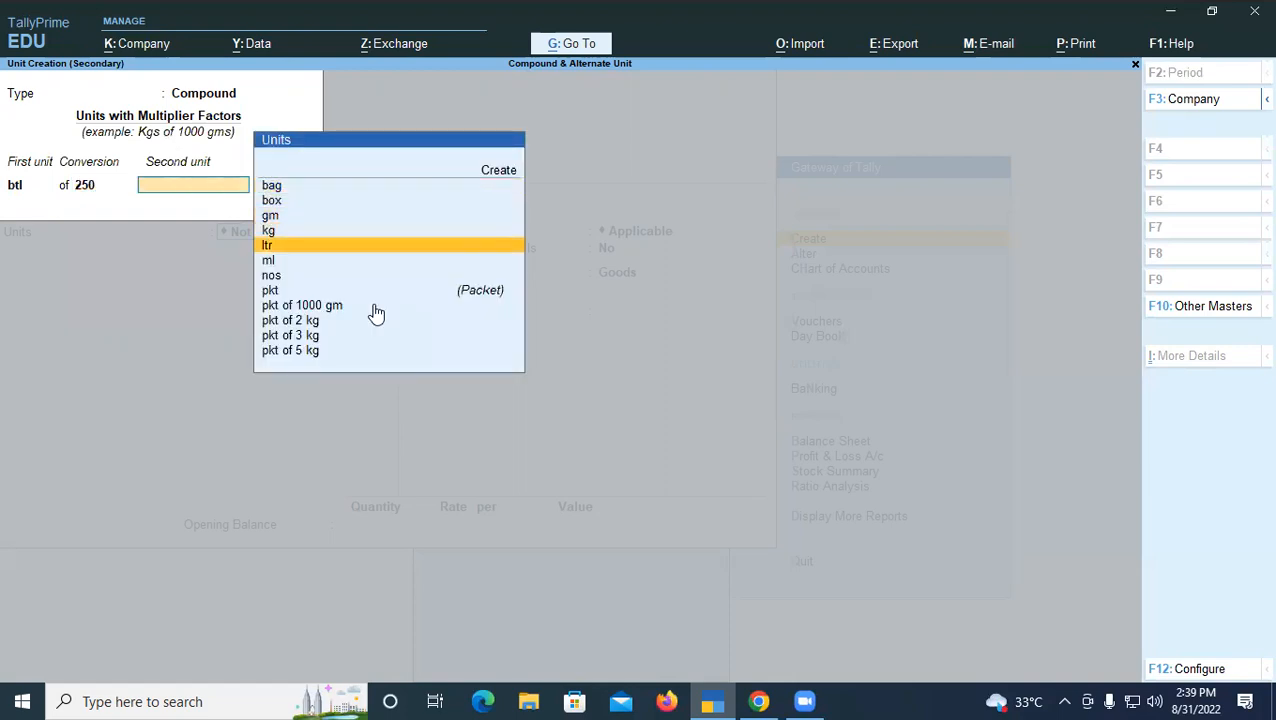
key(Return)
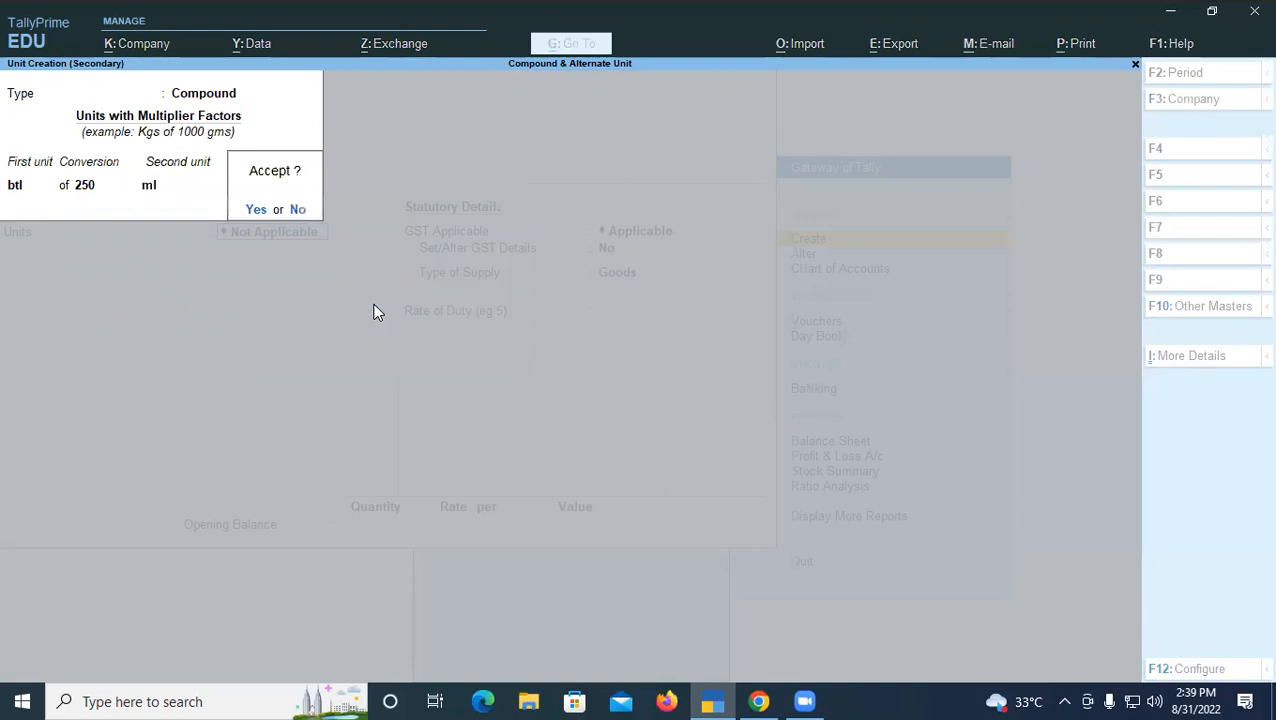
key(Return)
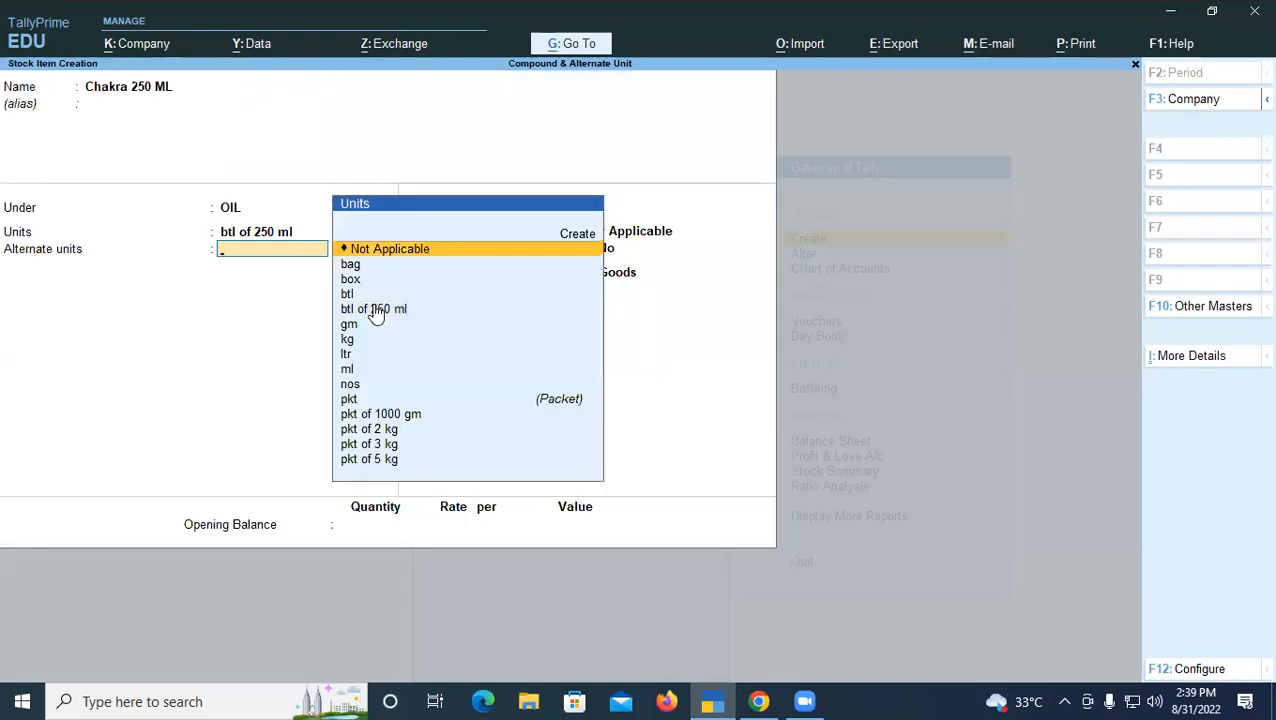
Set the alternate units to Not Applicable and save the Chakra 250 ML stock item.
key(Return)
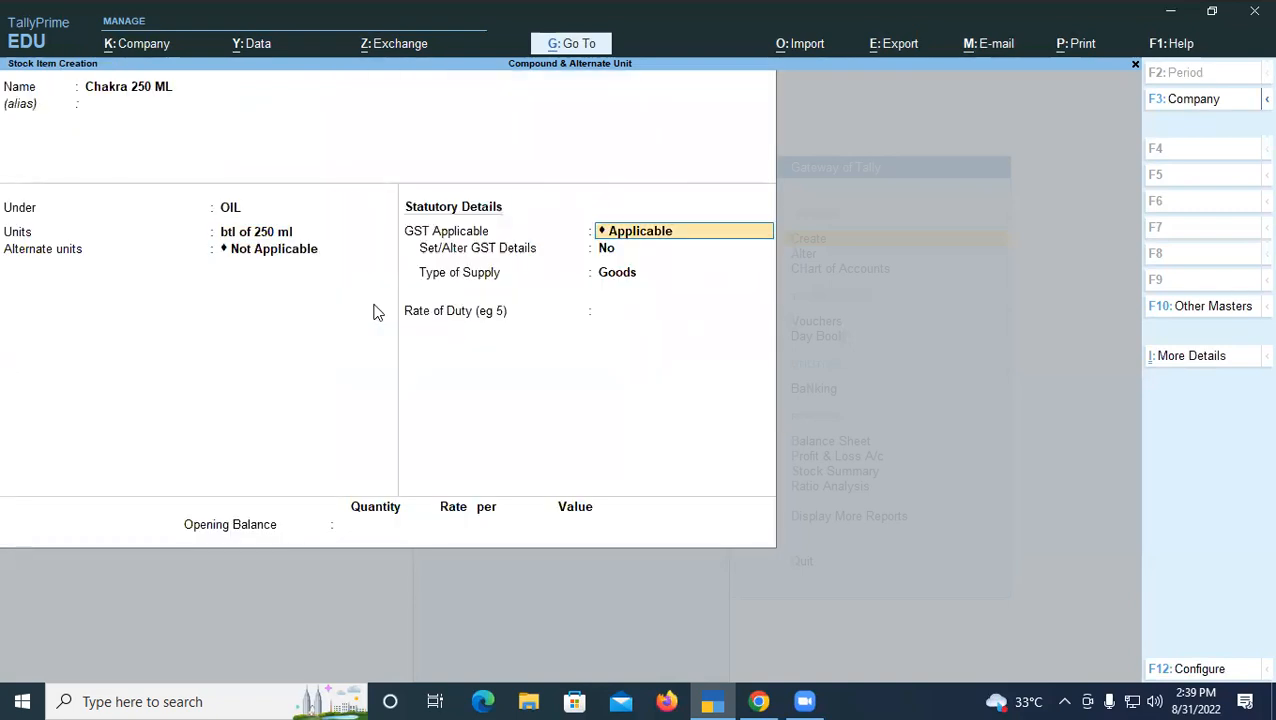
key(ctrl)
key(ctrl+a)
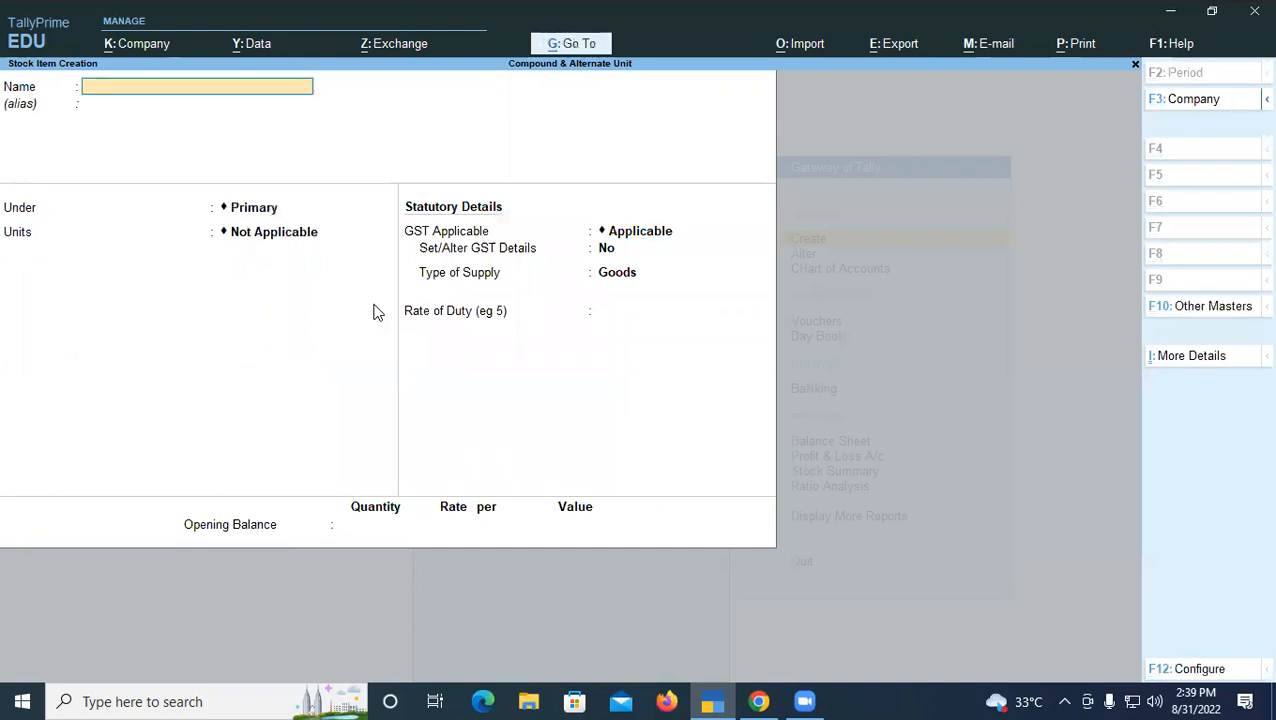
Name a new stock item CKAKRA 2 LTR and place it under the OIL group.
text(CKAKRA 2 LTR)
key(Return)
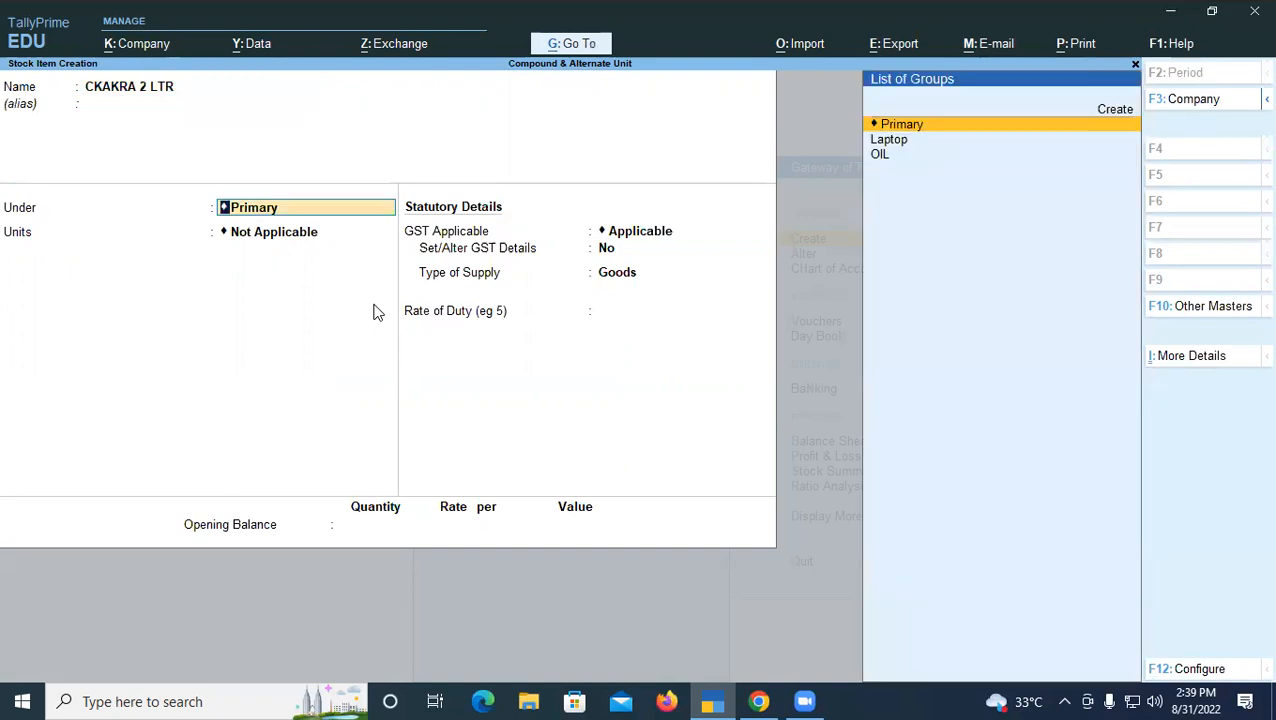
key(Down)
key(Down)
key(Return)
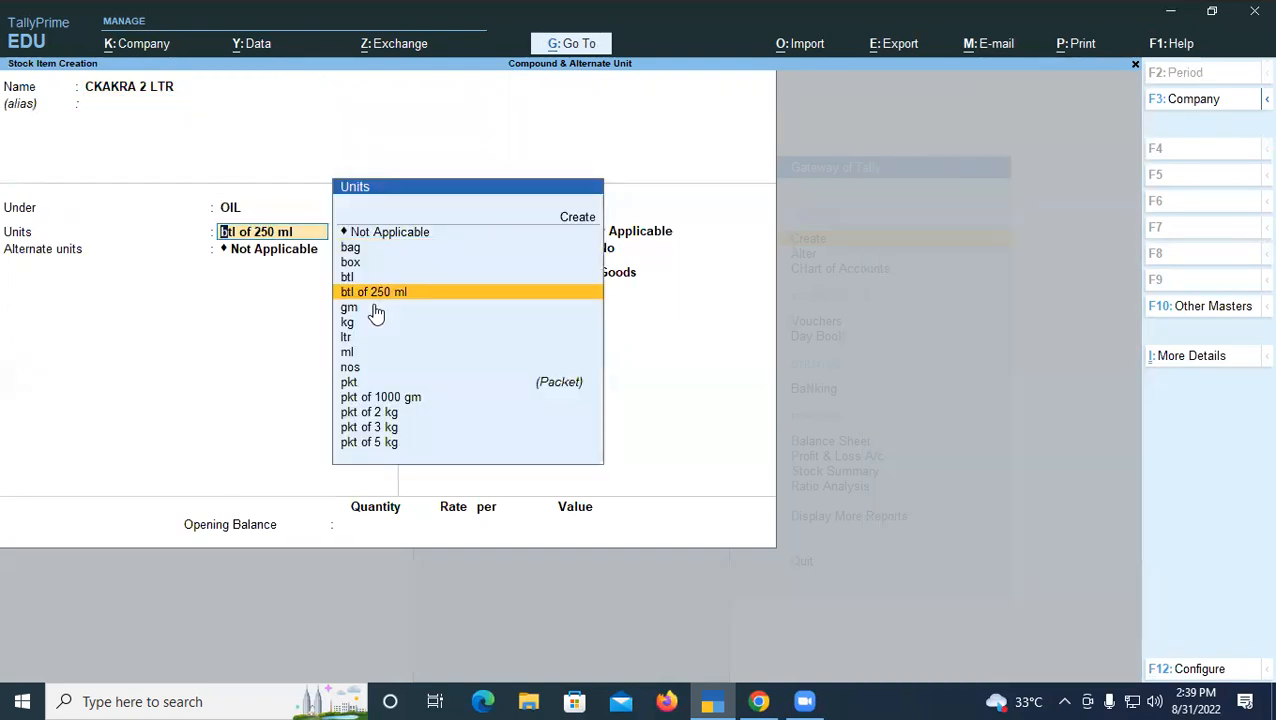
Check the existing units for one that suits the 2 LTR oil item.
key(Down)
key(Down)
key(Down)
key(Down)
key(Down)
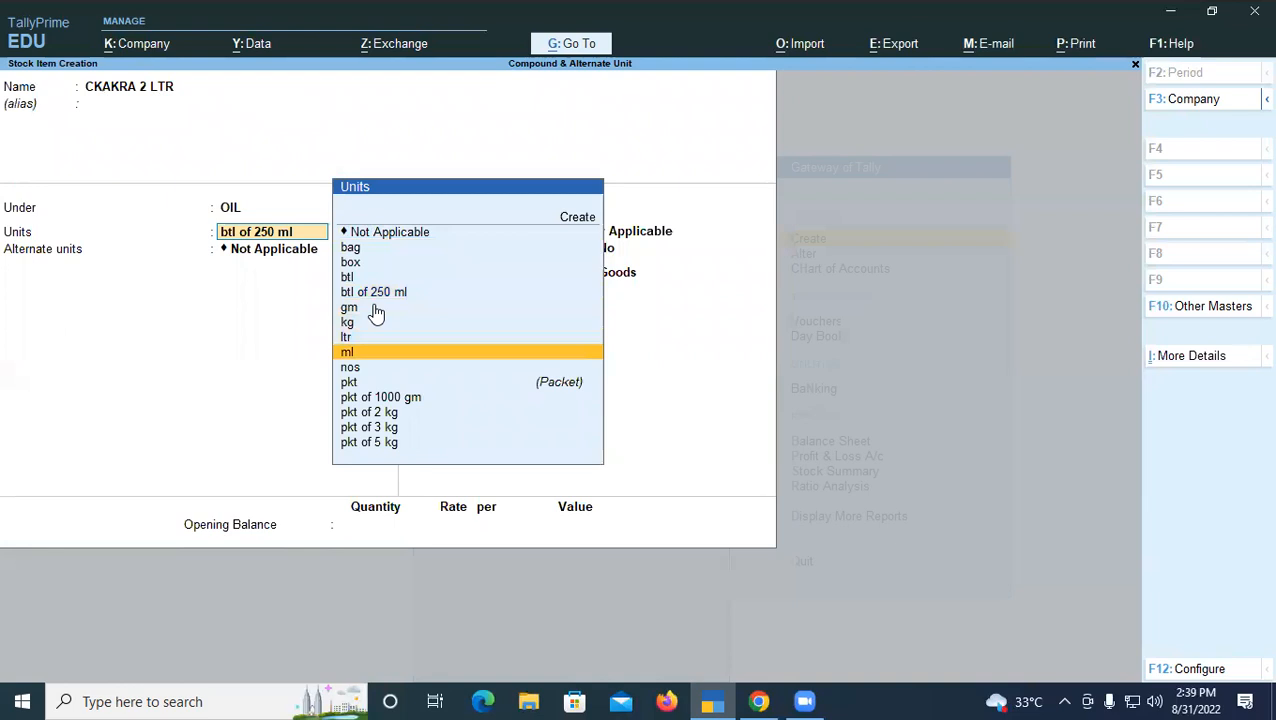
key(Up)
key(Up)
key(Up)
key(Up)
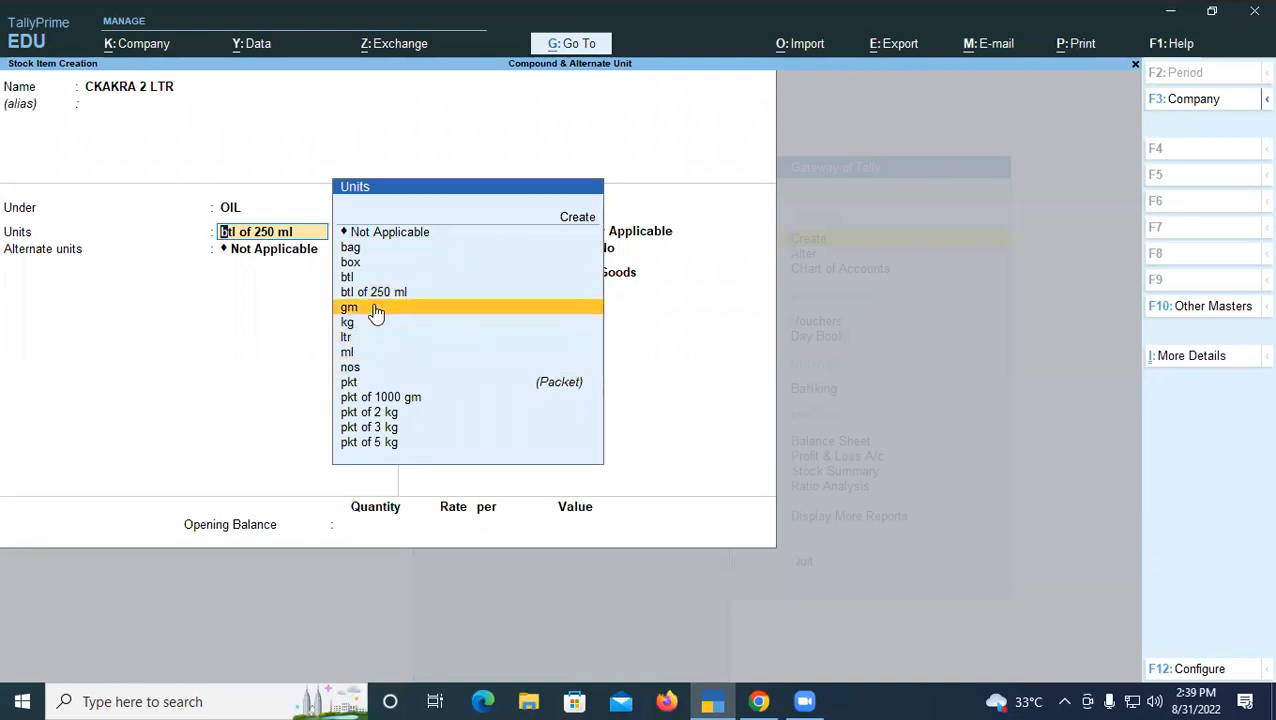
Start a new compound unit for the 2 LTR item with btl as the first unit.
key(Up)
key(Up)
key(Up)
key(Up)
key(Up)
key(Up)
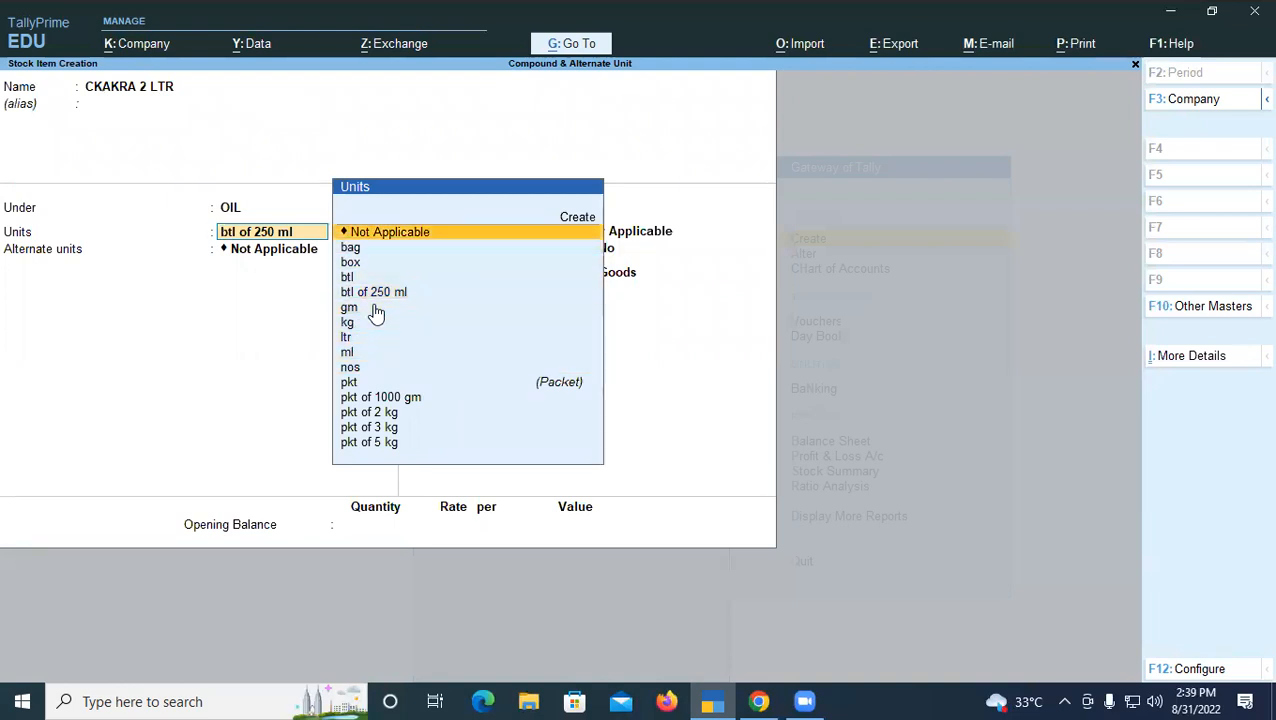
key(Return)
key(Down)
key(Down)
key(Down)
key(Down)
key(Down)
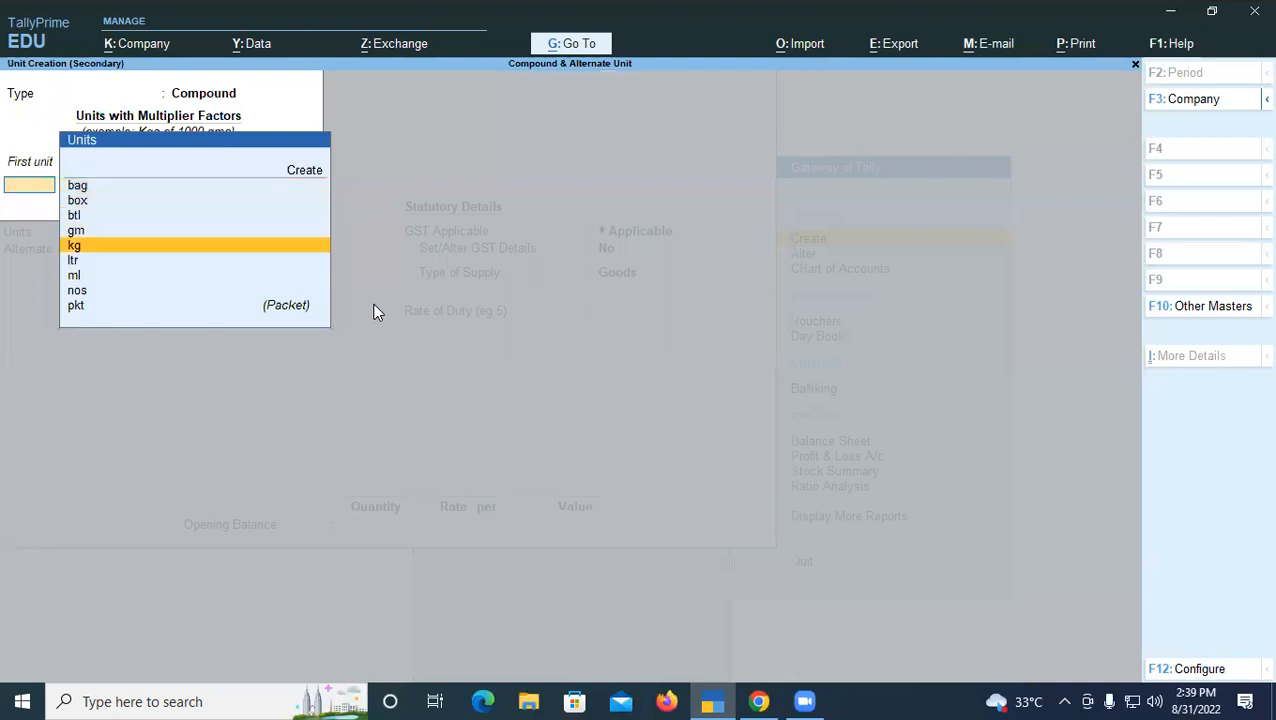
key(Up)
key(Up)
key(Up)
key(Return)
Set the conversion to 2 with ltr as the second unit, and accept the compound unit.
text(2)
key(Return)
key(Down)
key(Down)
key(Down)
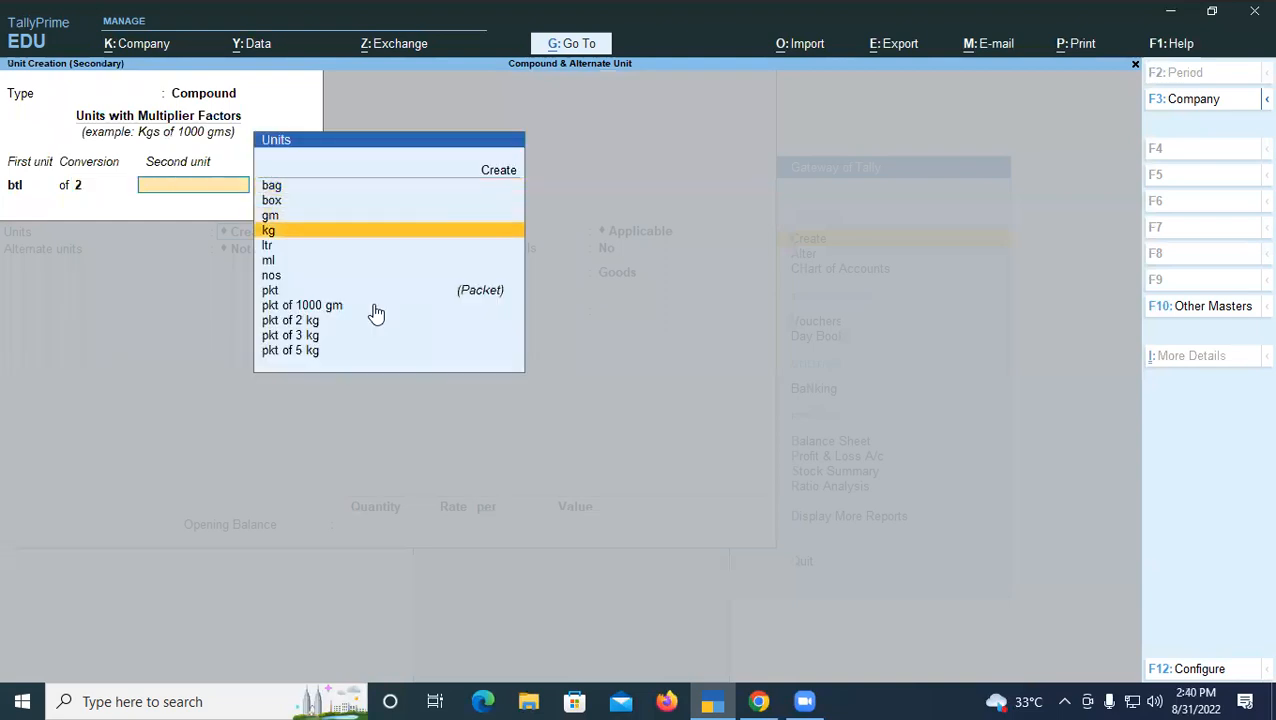
key(Down)
key(Return)
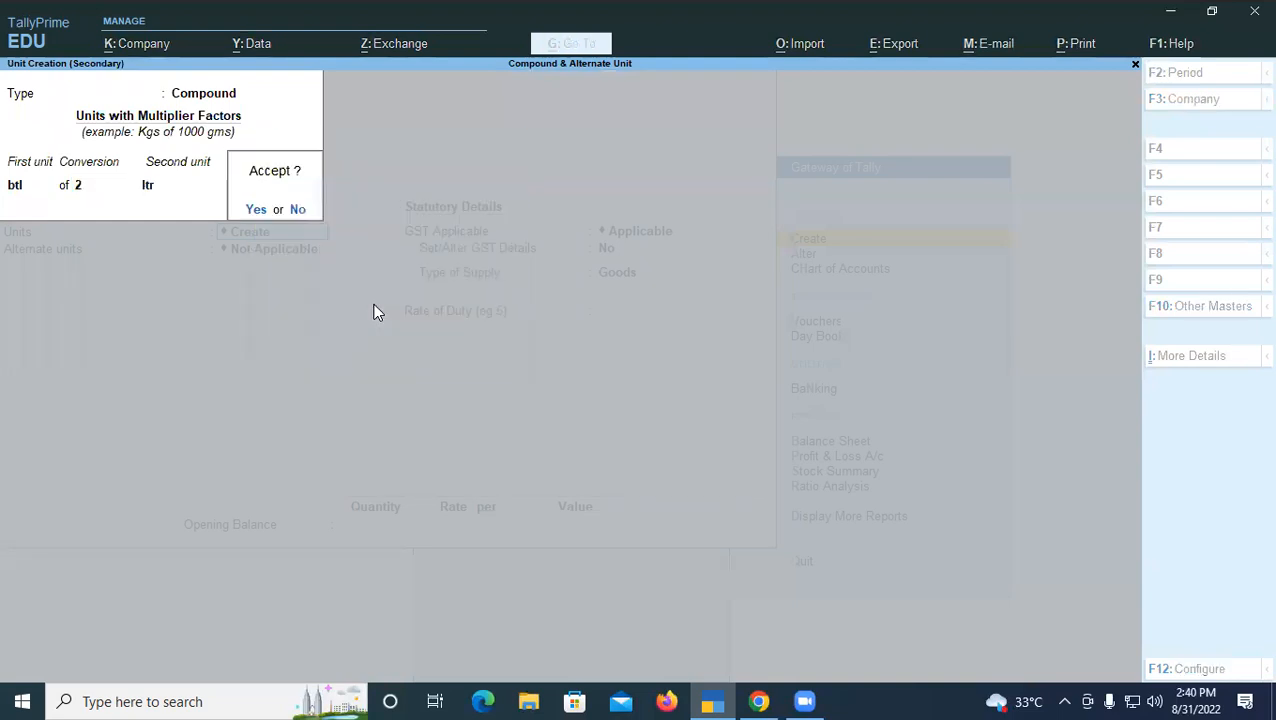
key(Return)
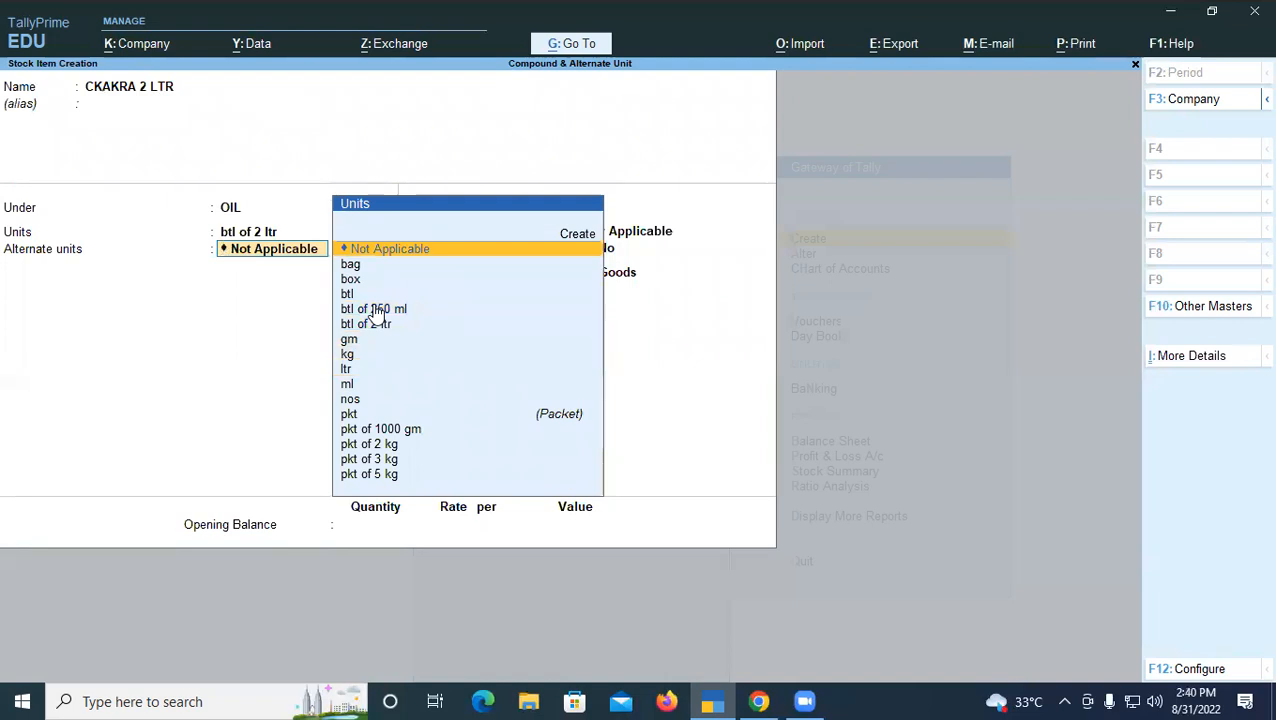
Keep the alternate units Not Applicable and save the CKAKRA 2 LTR stock item.
key(Down)
key(Down)
key(Down)
key(Down)
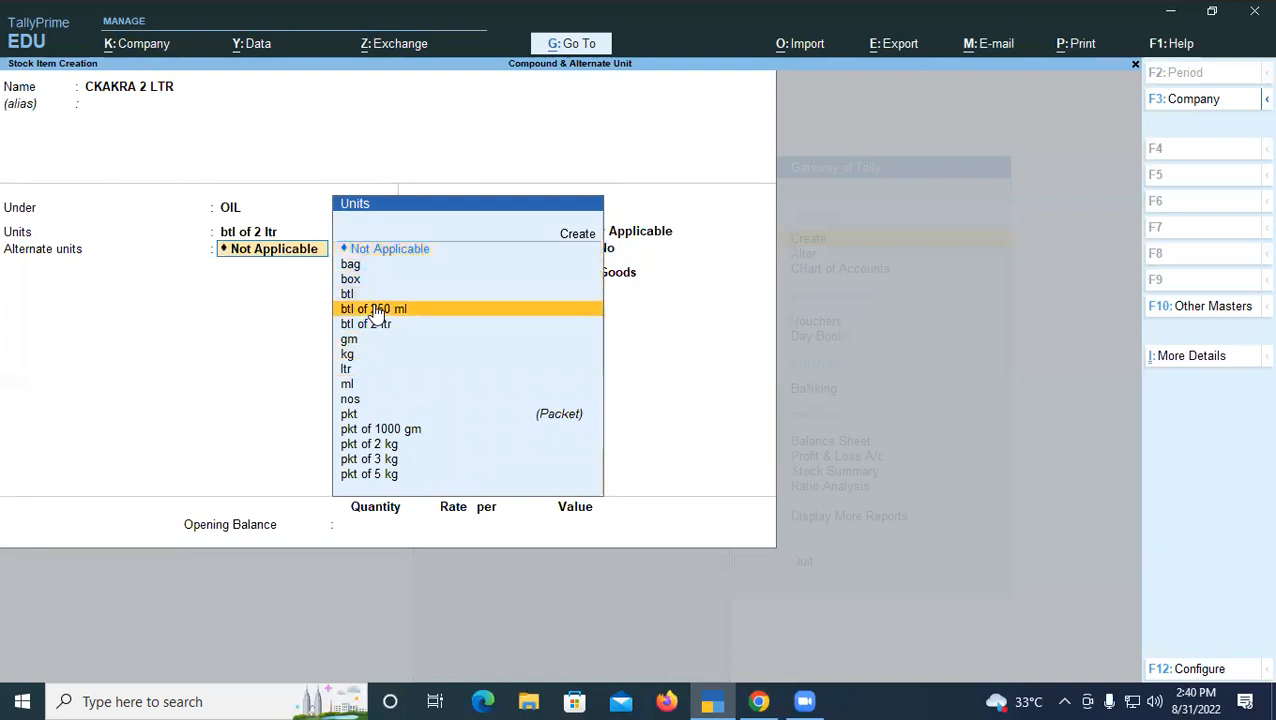
key(Up)
key(Up)
key(Up)
key(Up)
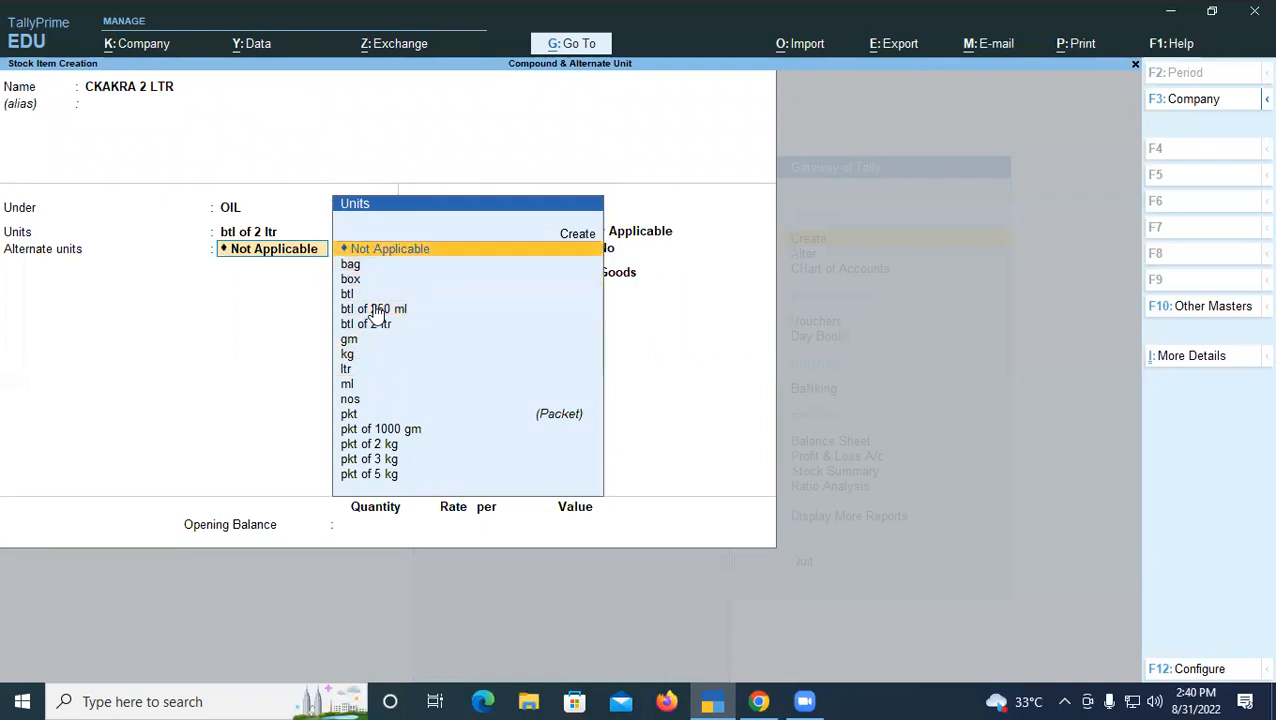
key(Return)
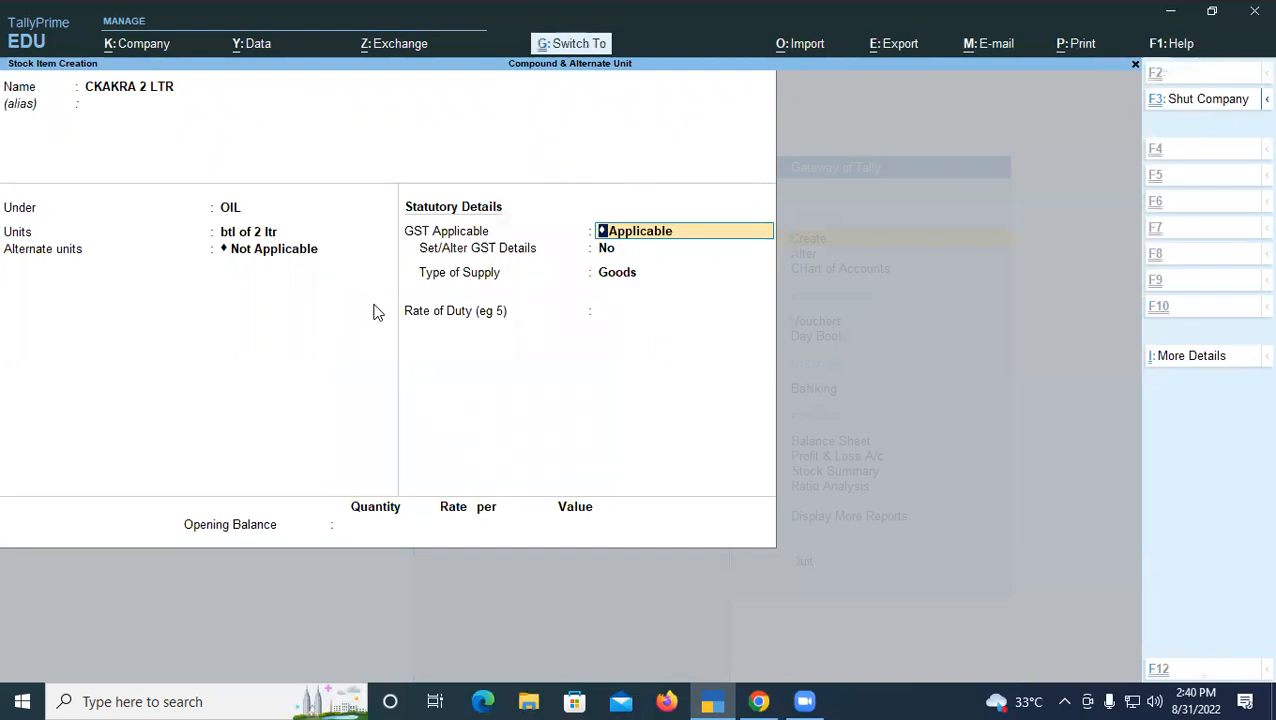
key(ctrl+a)
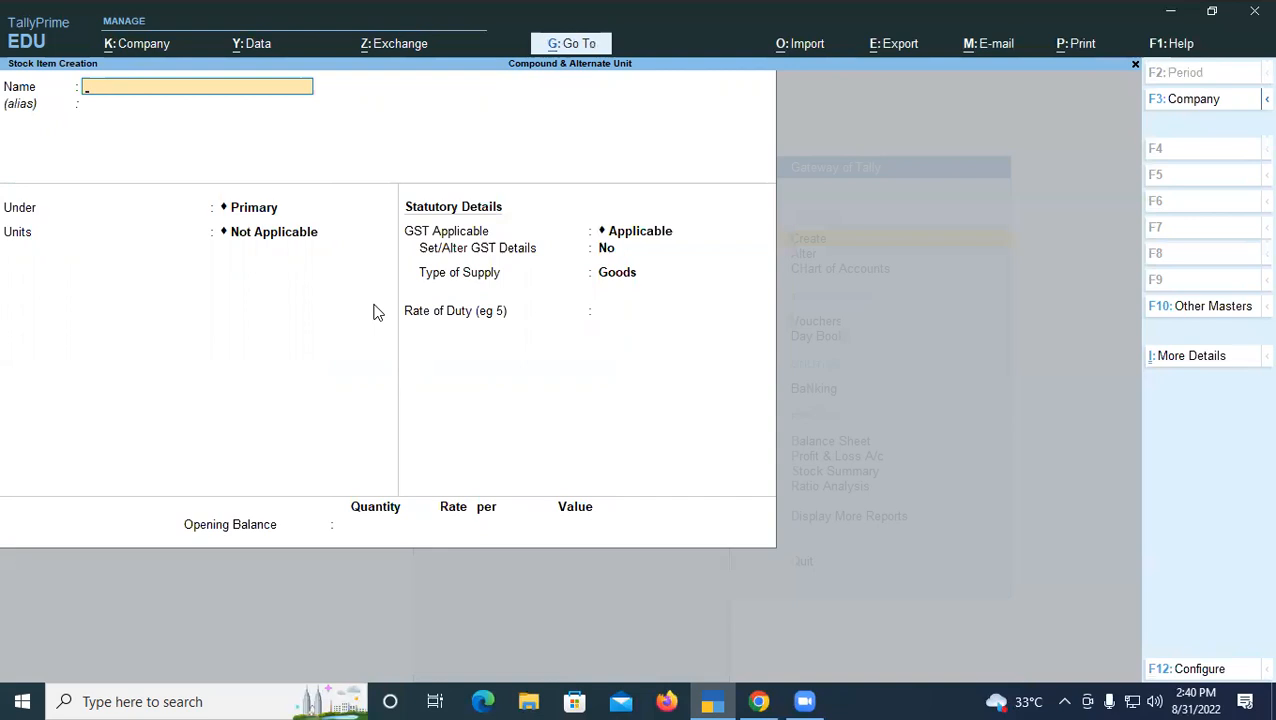
Name a new stock item TATA SALT 2 and leave its alias empty.
text(C)
key(BackSpace)
text(TATA SALT 2)
key(Return)
key(Return)
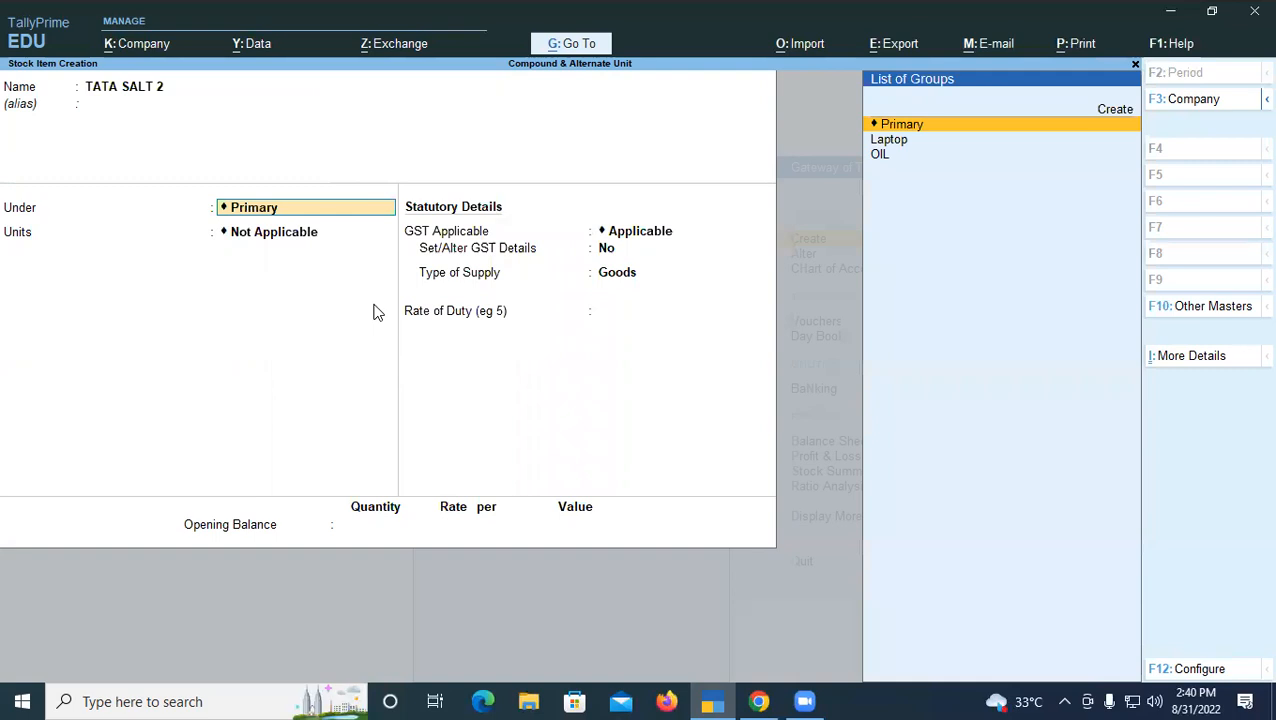
Create a stock group SALT under Primary with item quantities added and GST details left at No, and assign it to the item.
key(Down)
key(Down)
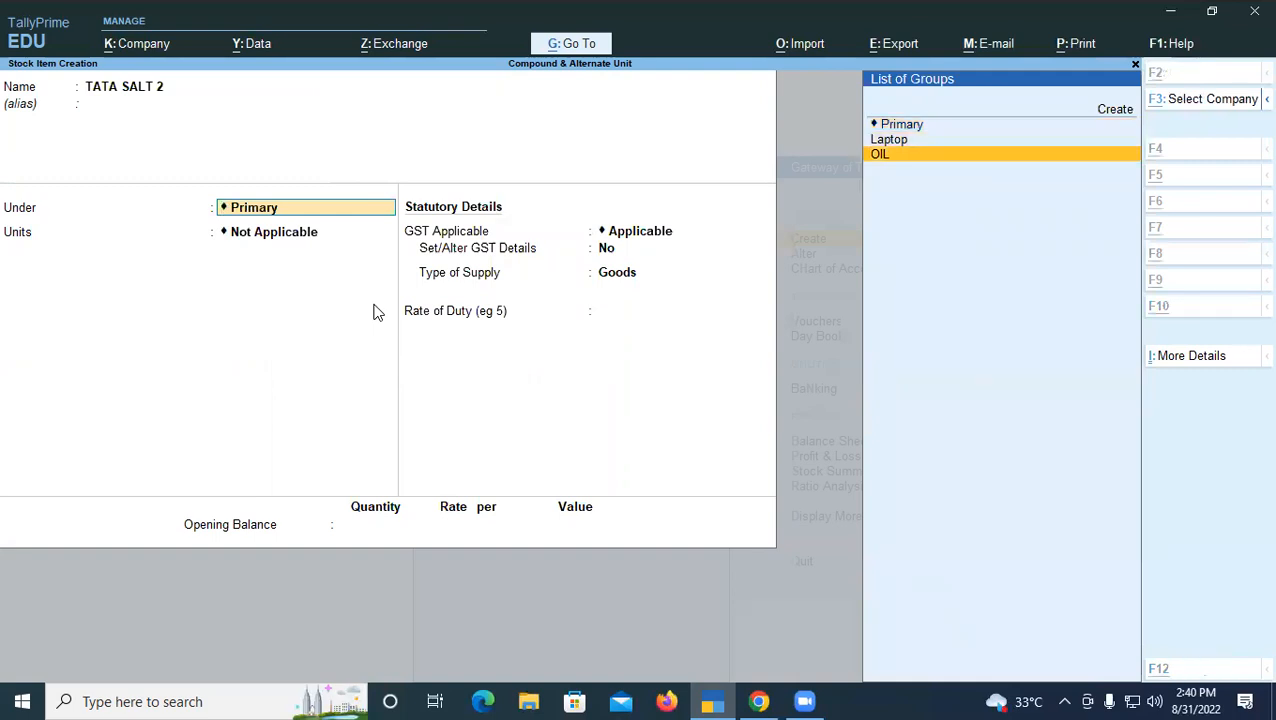
key(alt+c)
text(SALT)
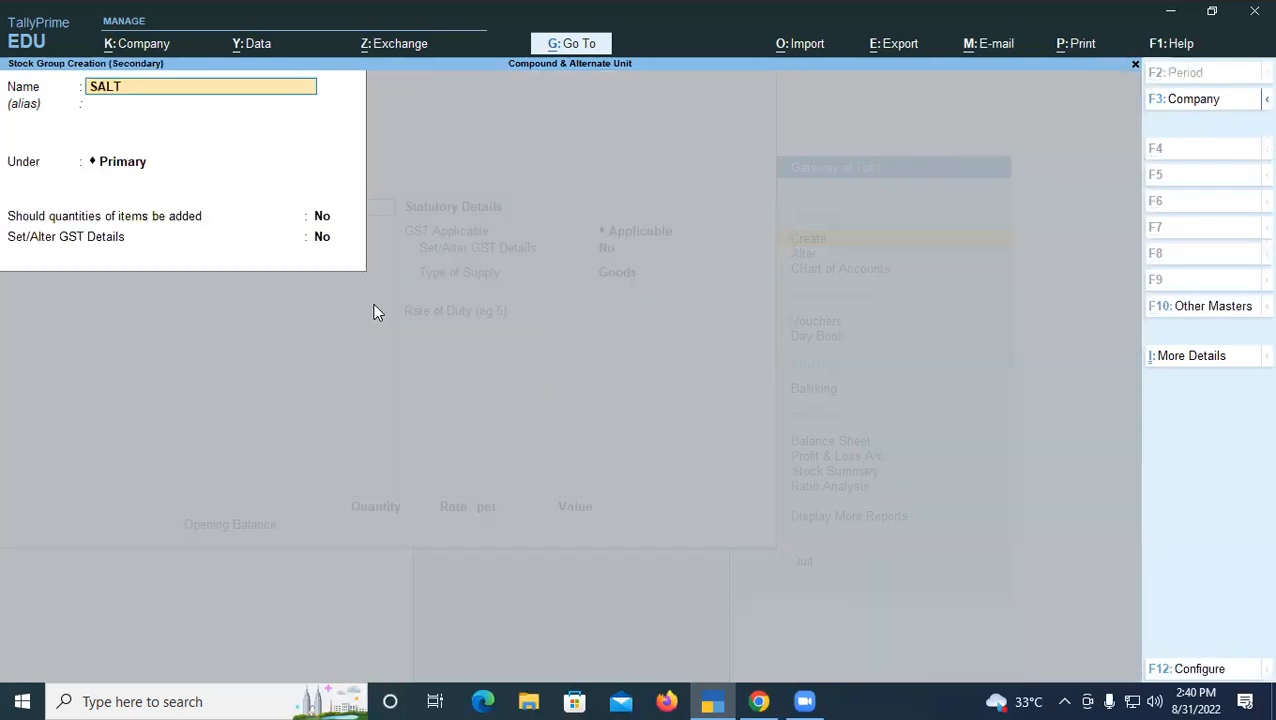
key(Return)
key(Return)
key(Return)
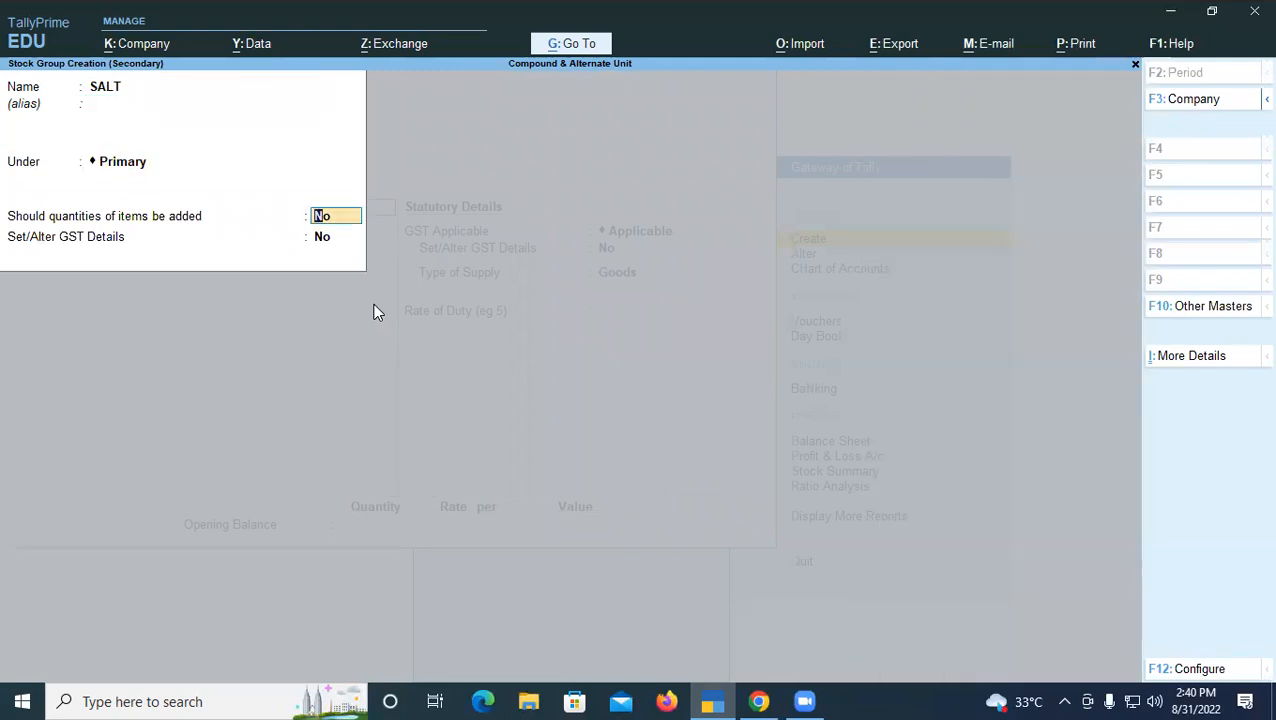
text(Y)
key(Return)
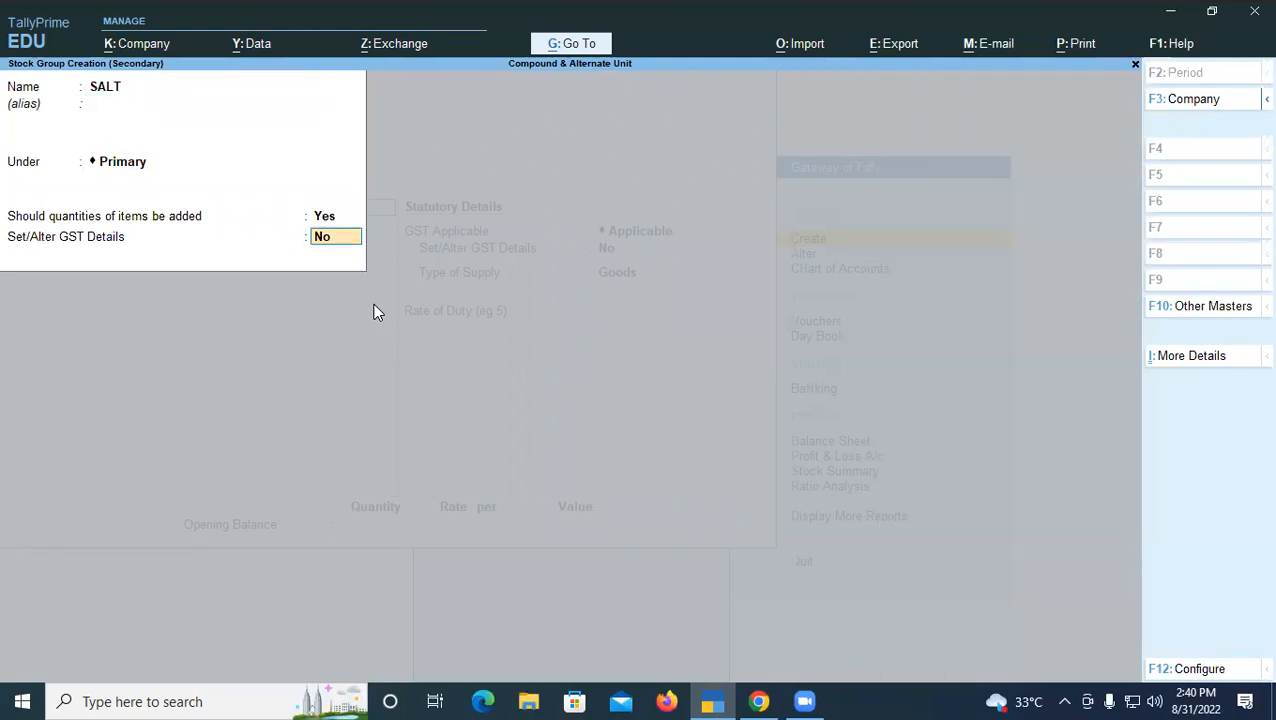
key(Return)
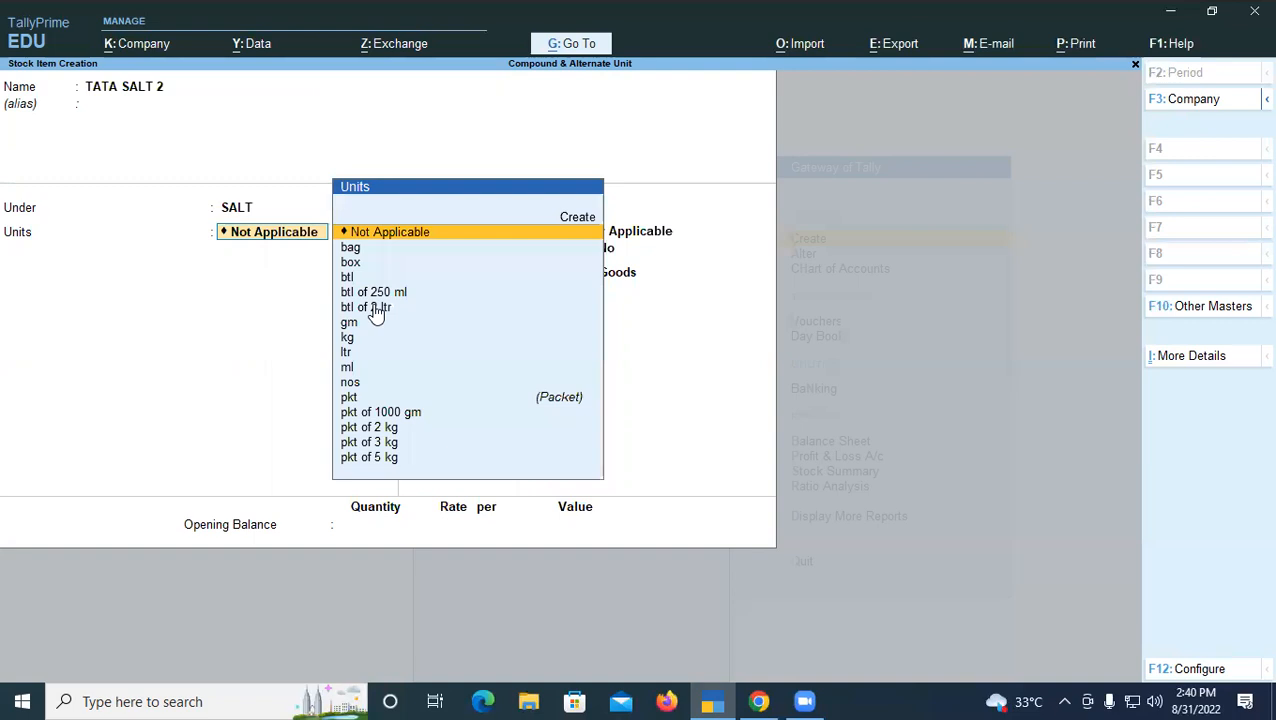
Set the units of TATA SALT 2 to pkt of 2 kg.
key(Down)
key(Down)
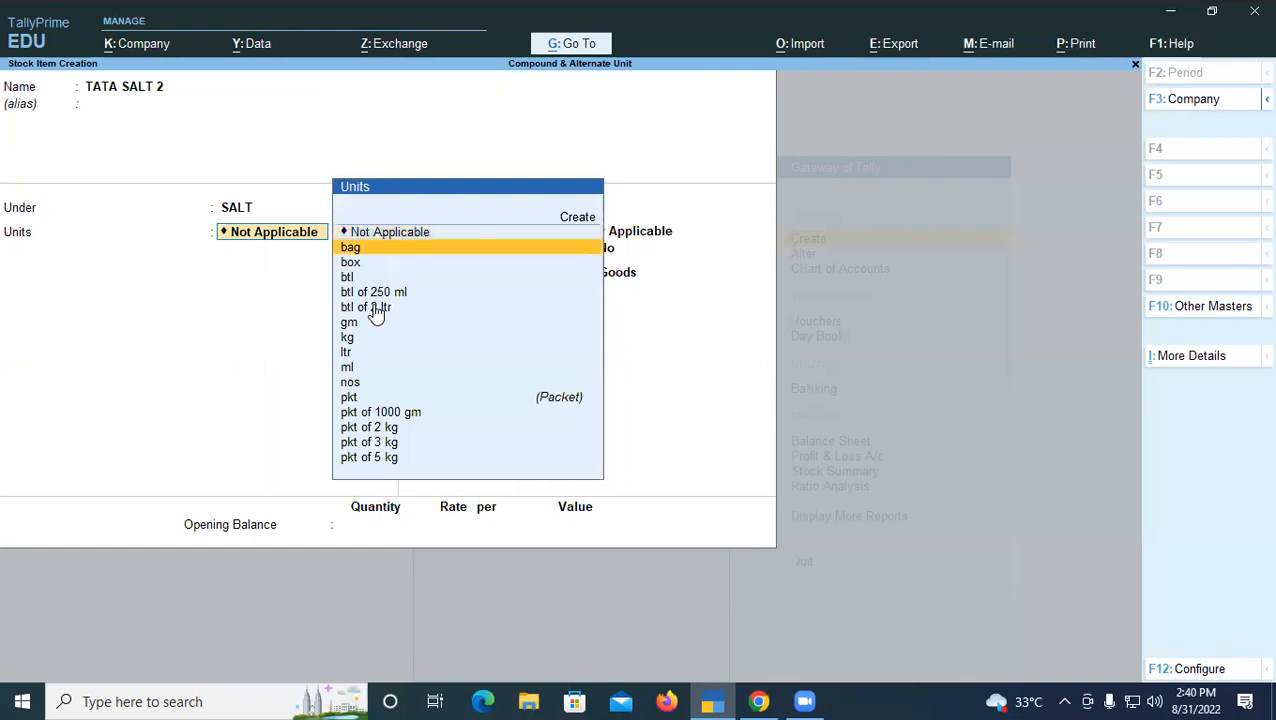
key(Down)
key(Down)
key(Down)
key(Down)
key(Down)
key(Down)
key(Down)
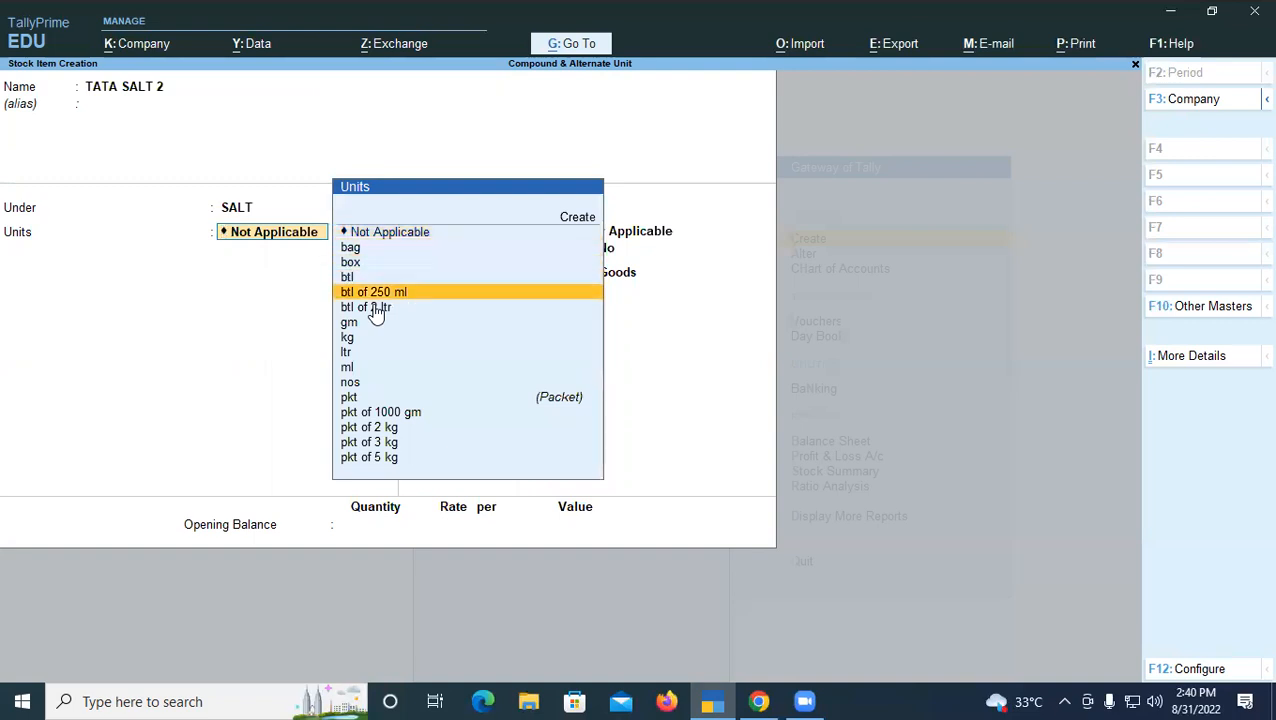
key(Down)
key(Down)
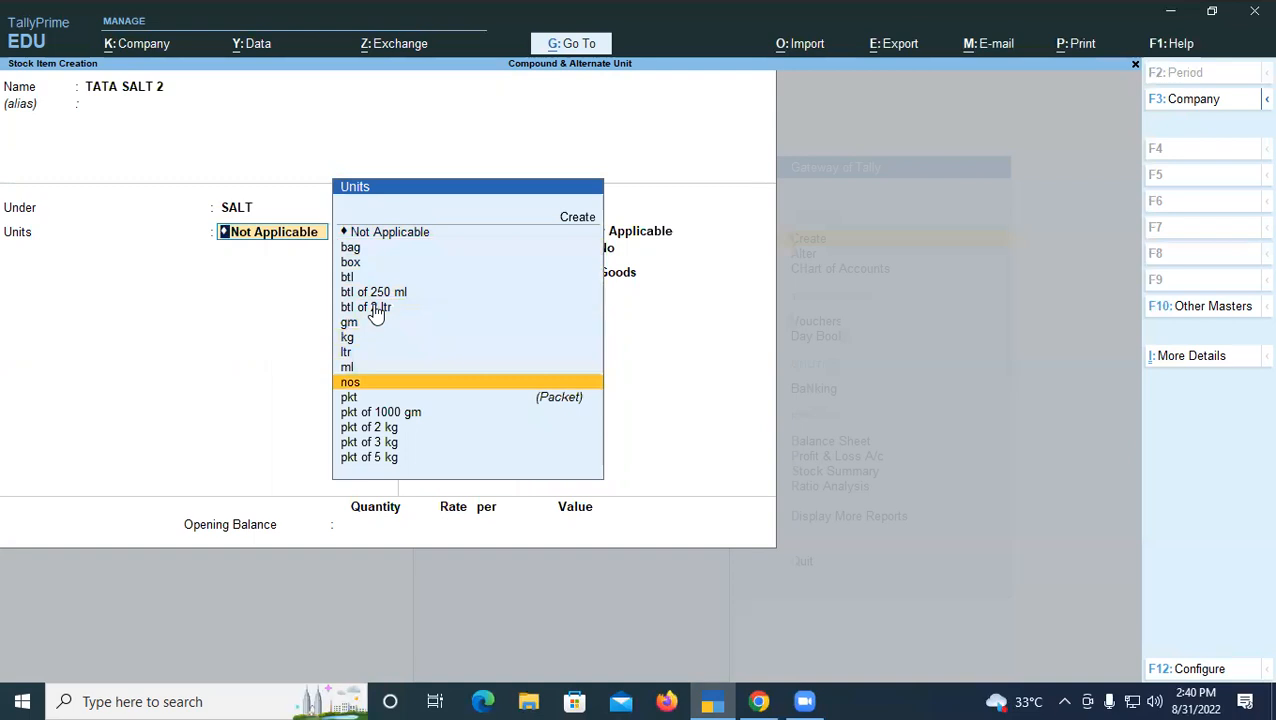
key(Down)
key(Down)
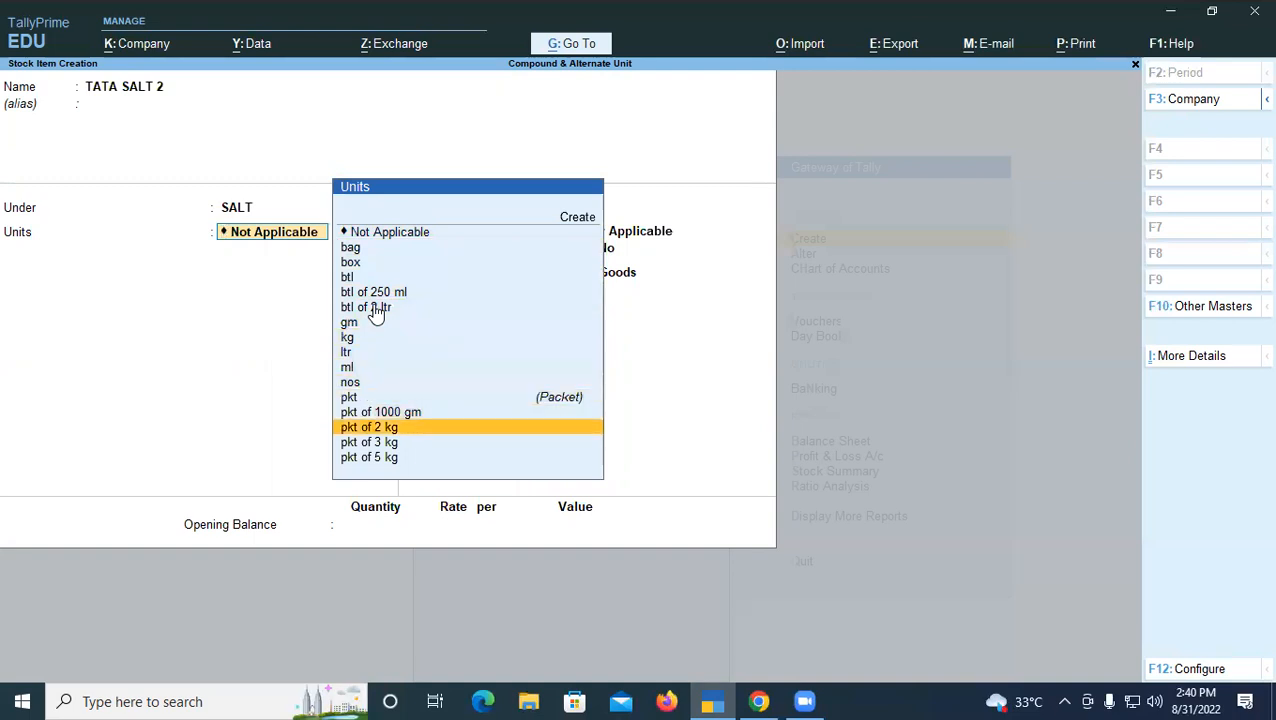
key(Return)
Keep the alternate units Not Applicable and the default statutory details, and save the TATA SALT 2 stock item.
key(Return)
key(Return)
key(Return)
key(Return)
key(Return)
key(Return)
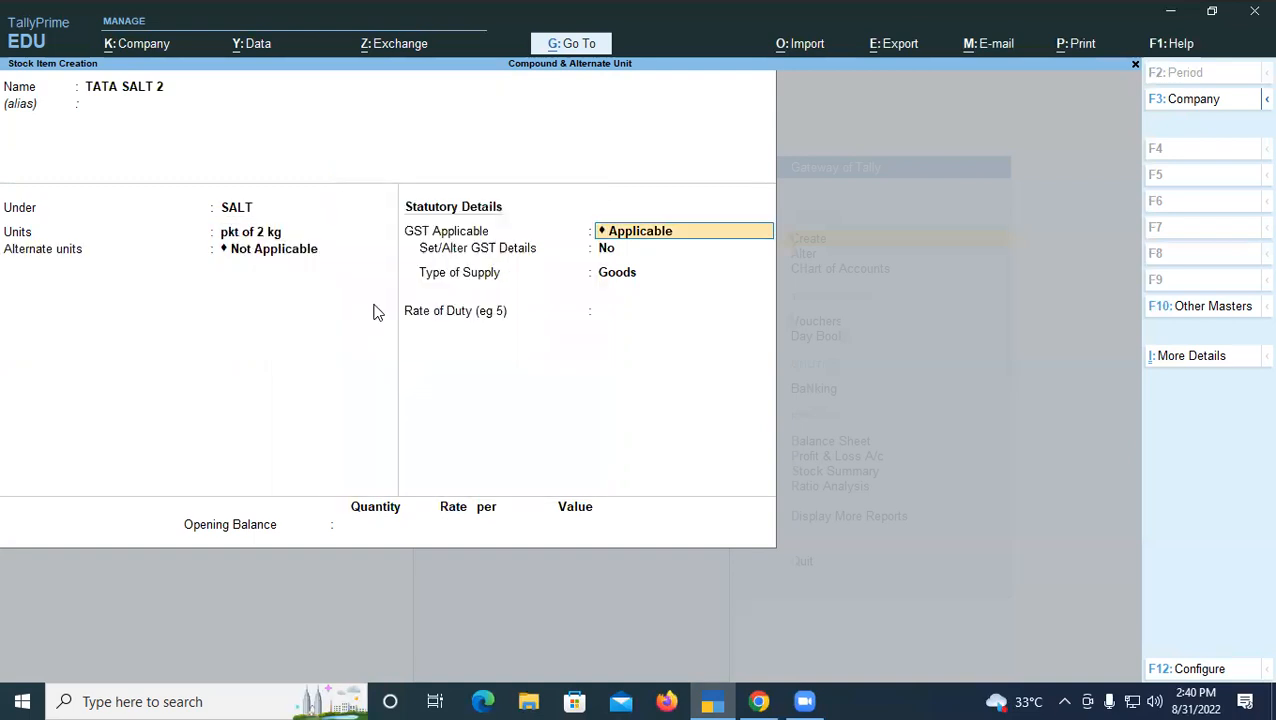
key(Return)
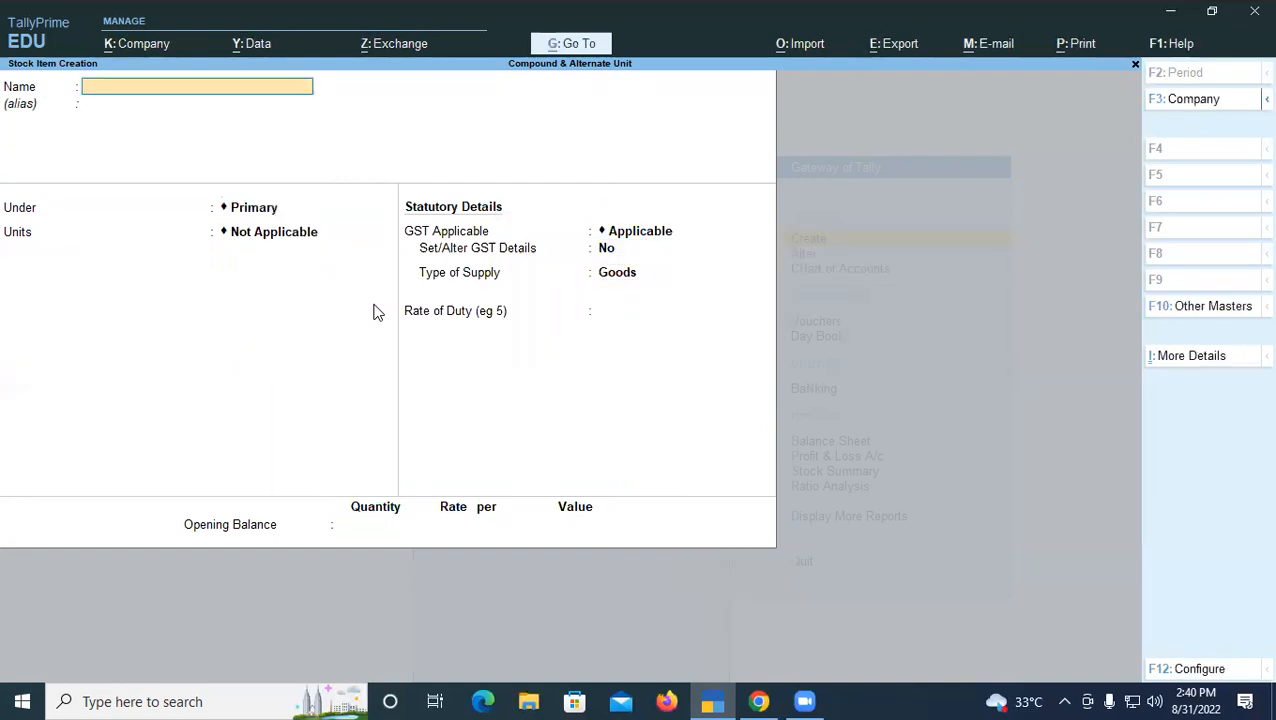
Name a new stock item TATA SALT 5 without an alias and place it under the SALT group.
text(TATA SALT 5)
key(Return)
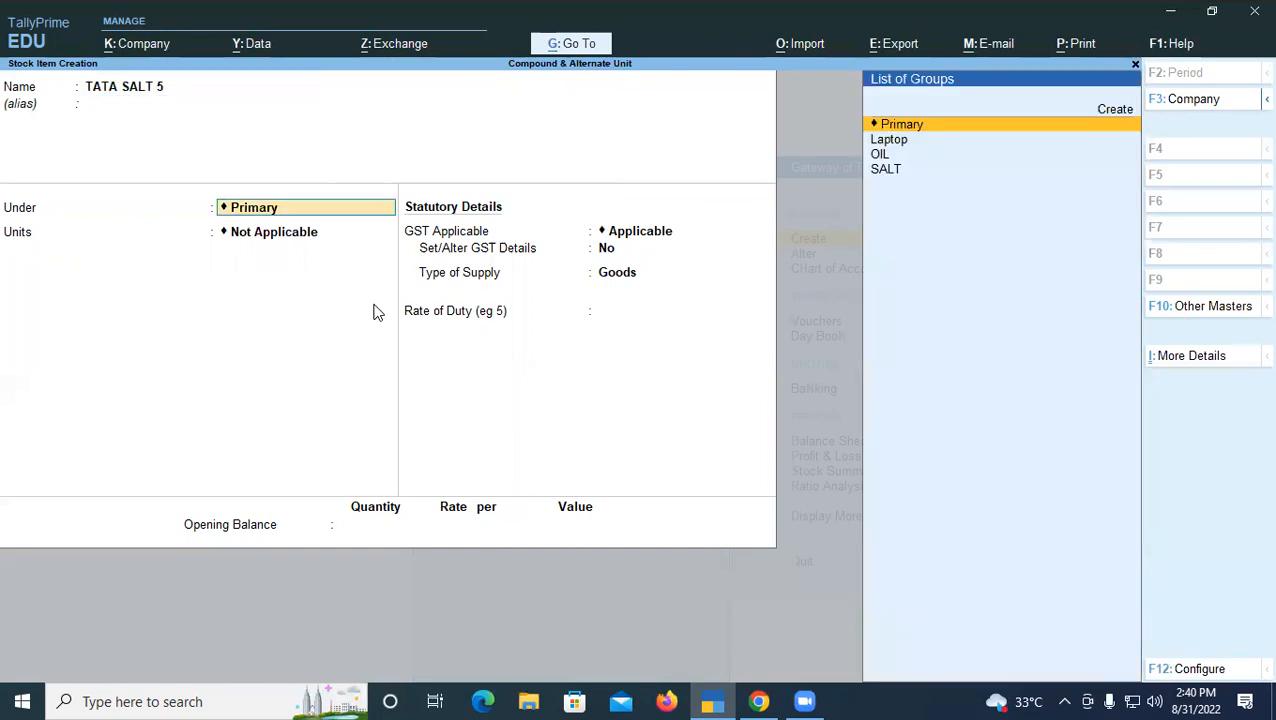
key(Down)
key(Down)
key(Down)
key(Return)
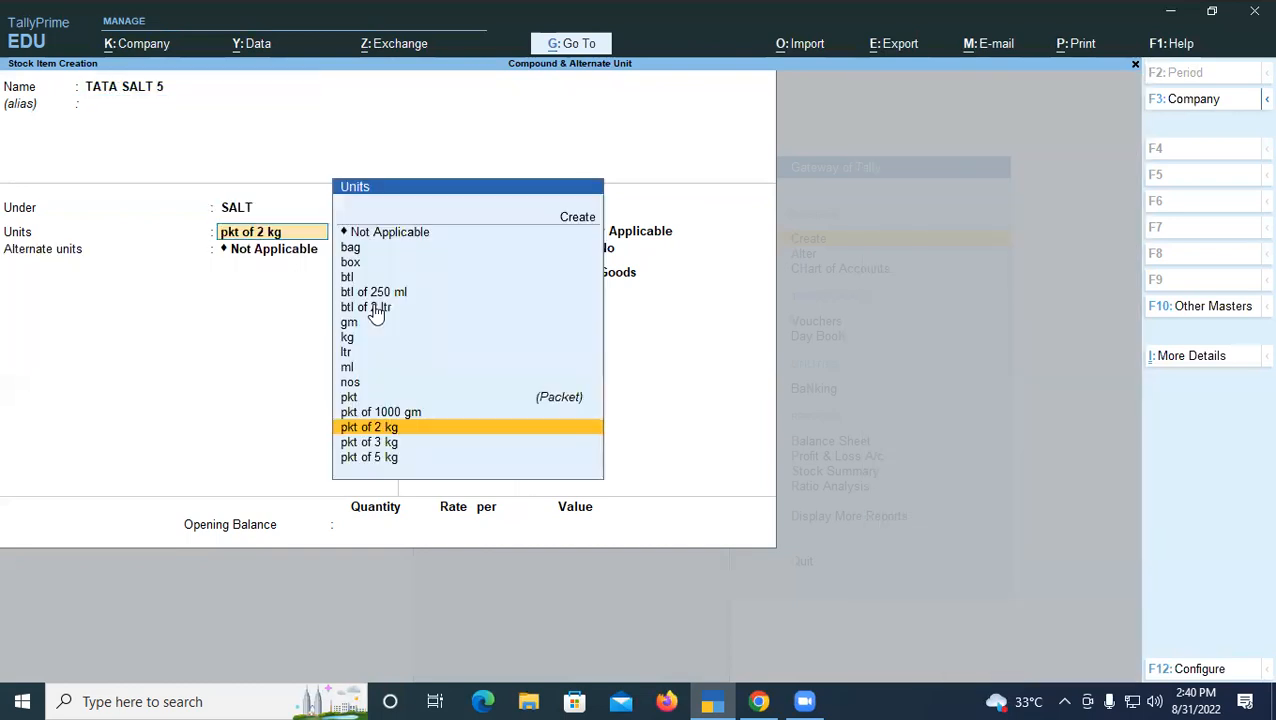
Set the units of TATA SALT 5 to pkt of 5 kg, save the item and leave stock item creation.
key(Down)
key(Down)
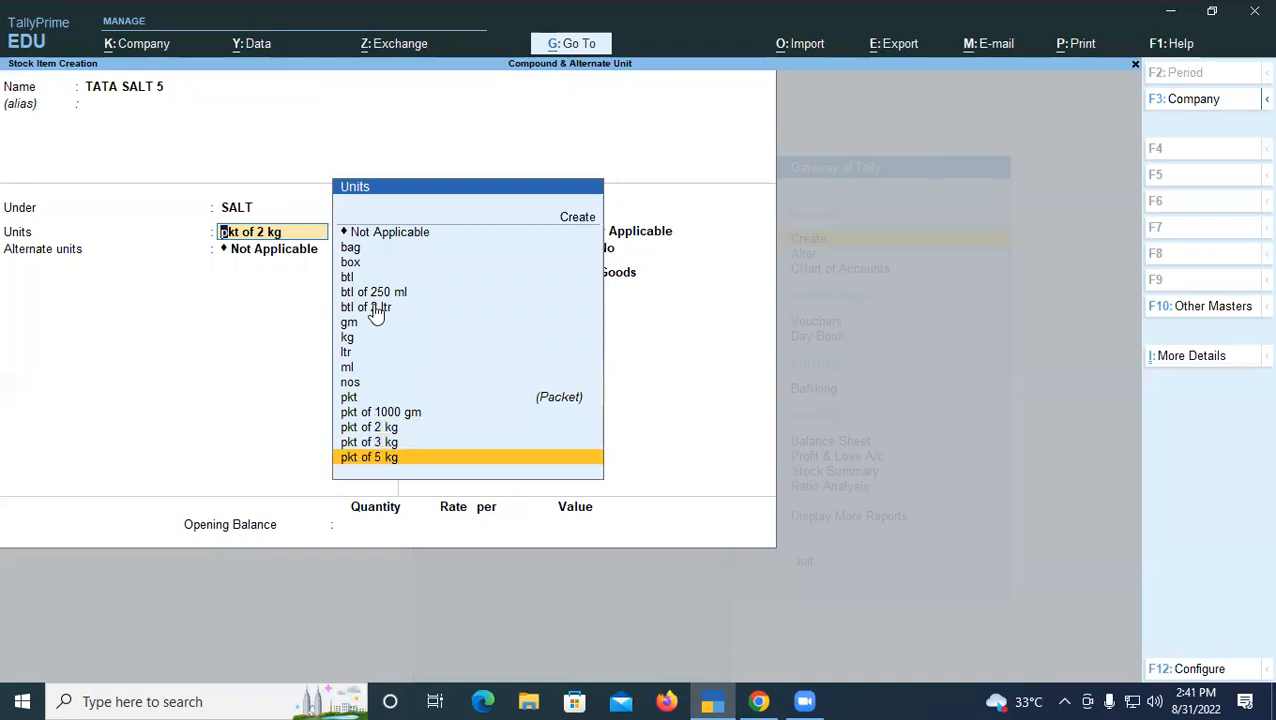
key(Return)
key(ctrl+a)
key(Escape)
key(y)
key(Escape)
Open voucher entry and switch the voucher type from Sales to Purchase.
key(Down)
key(Down)
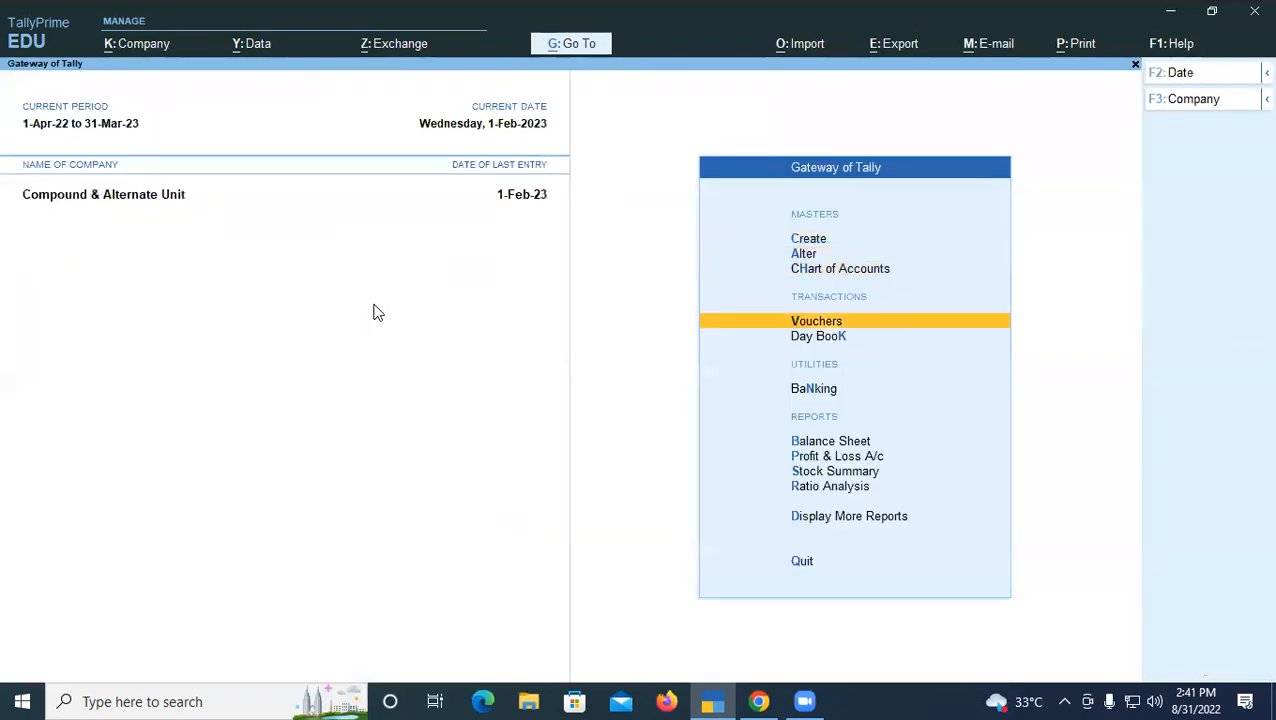
key(Return)
key(Down)
key(Return)
key(ctrl+a)
key(ctrl+a)
key(Return)
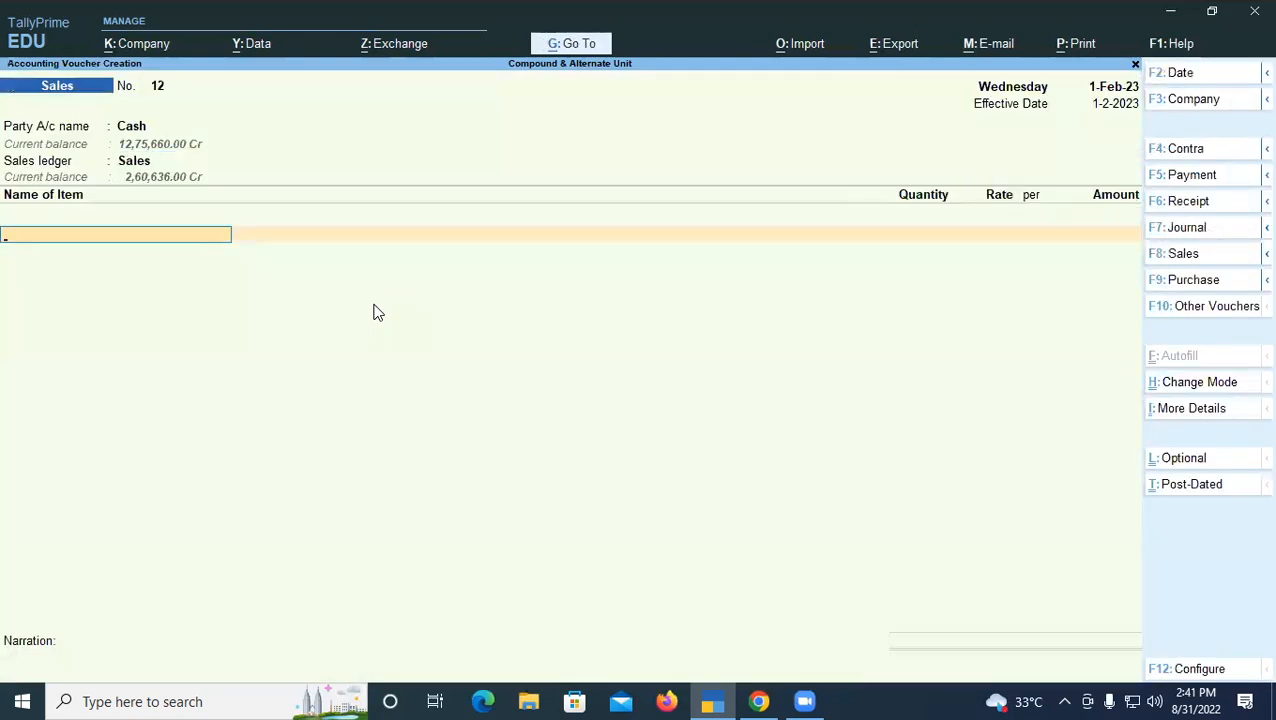
key(F9)
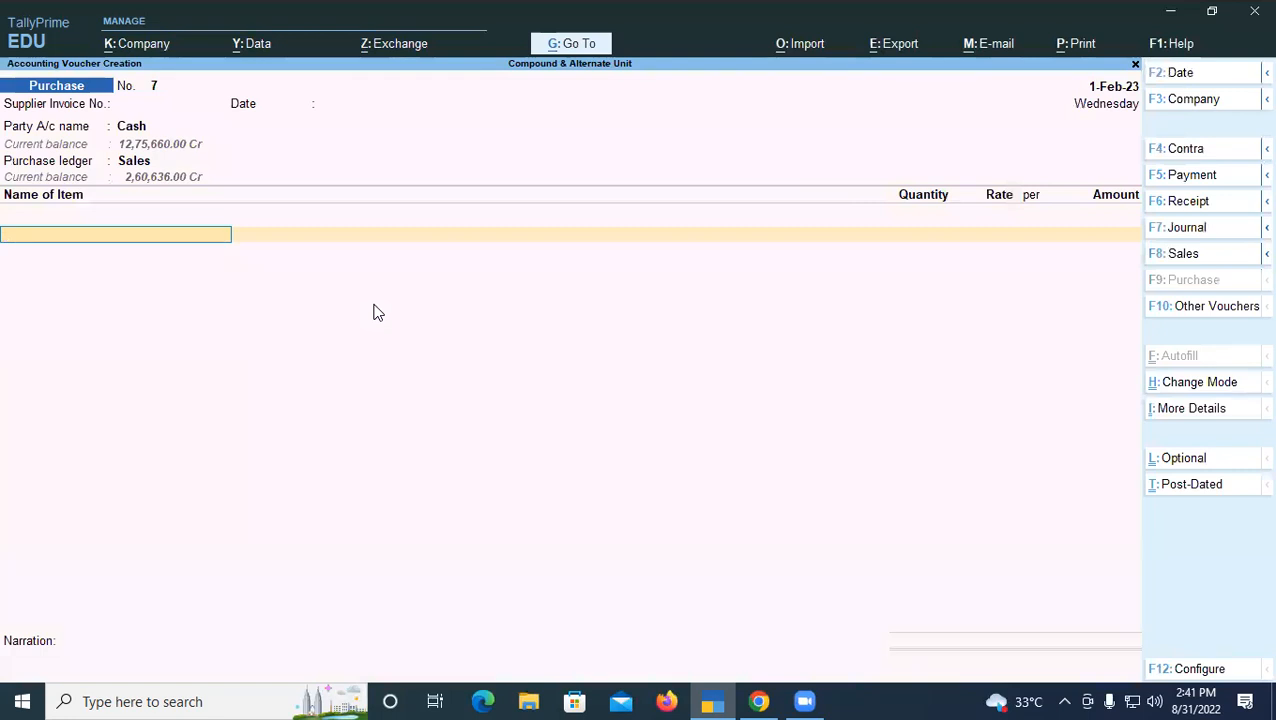
Set the party account to Cash with blank receipt details, and choose Purchase as the purchase ledger.
key(BackSpace)
key(BackSpace)
key(Return)
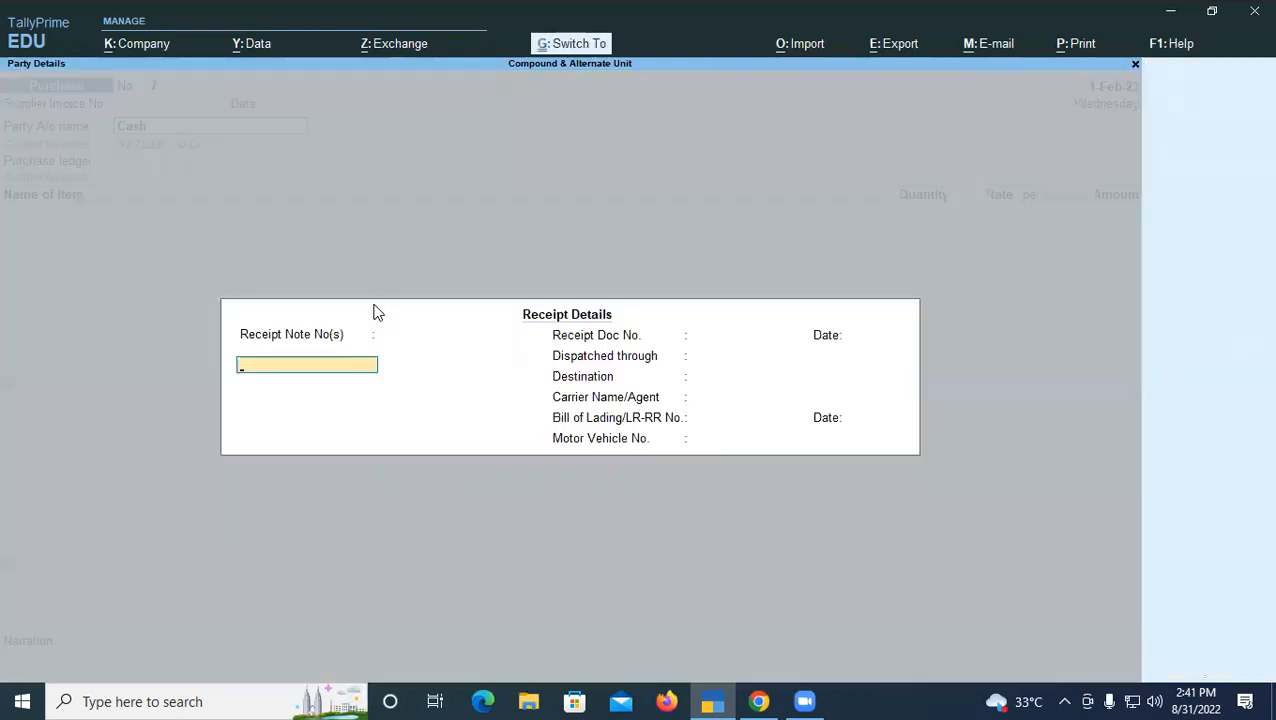
key(ctrl+a)
key(Return)
key(Up)
Add Chakra 250 ML to the purchase voucher with a quantity of 20 btl at a rate of 25 per btl.
key(Down)
key(Down)
key(Down)
key(Down)
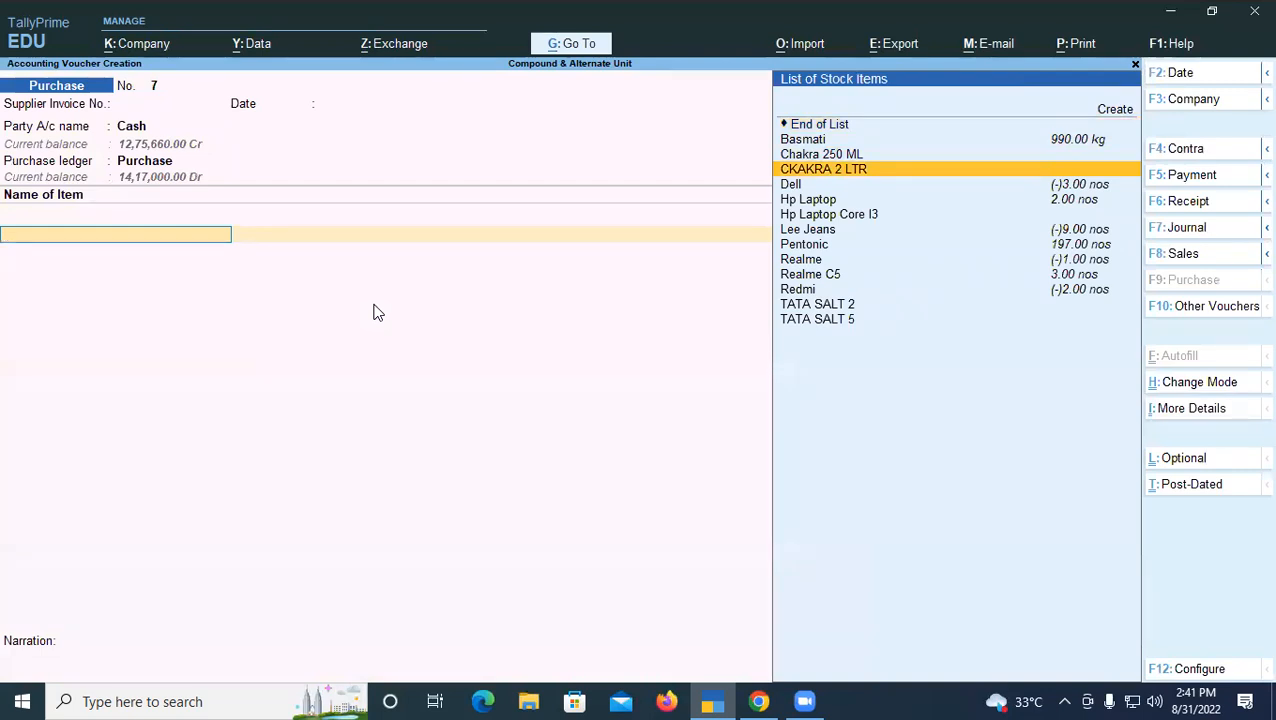
key(Up)
key(Return)
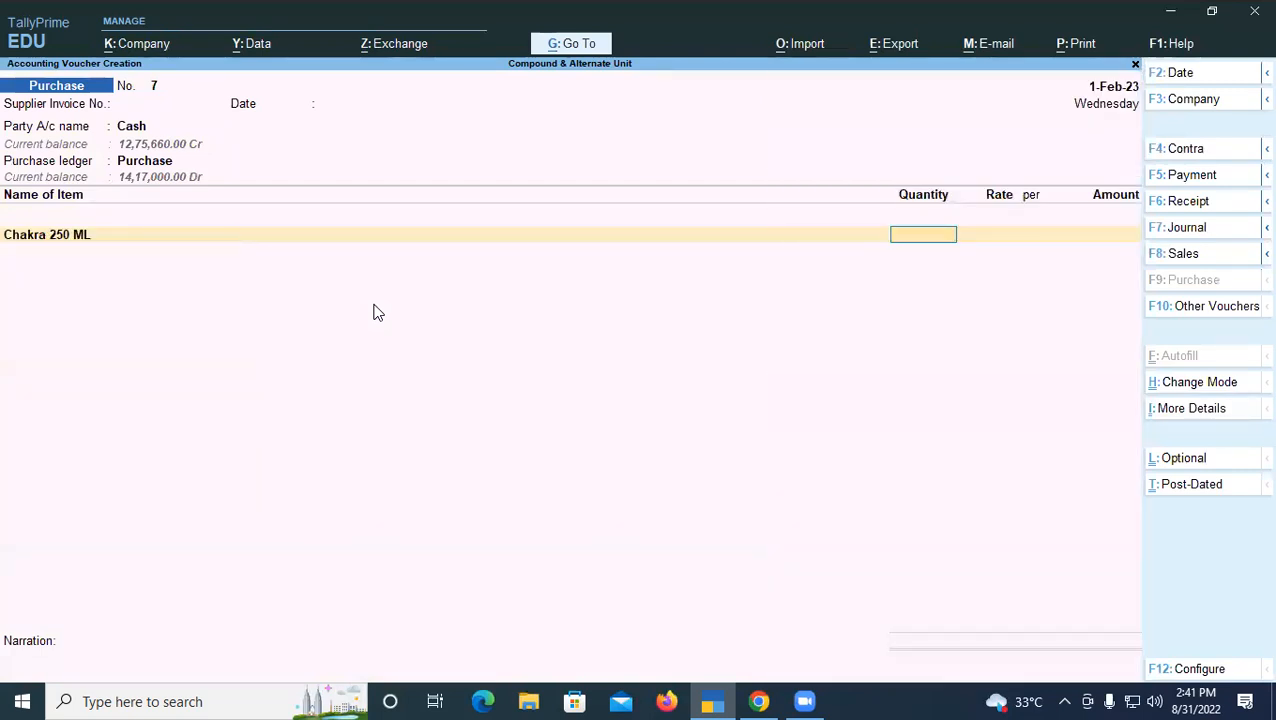
text(20)
key(Return)
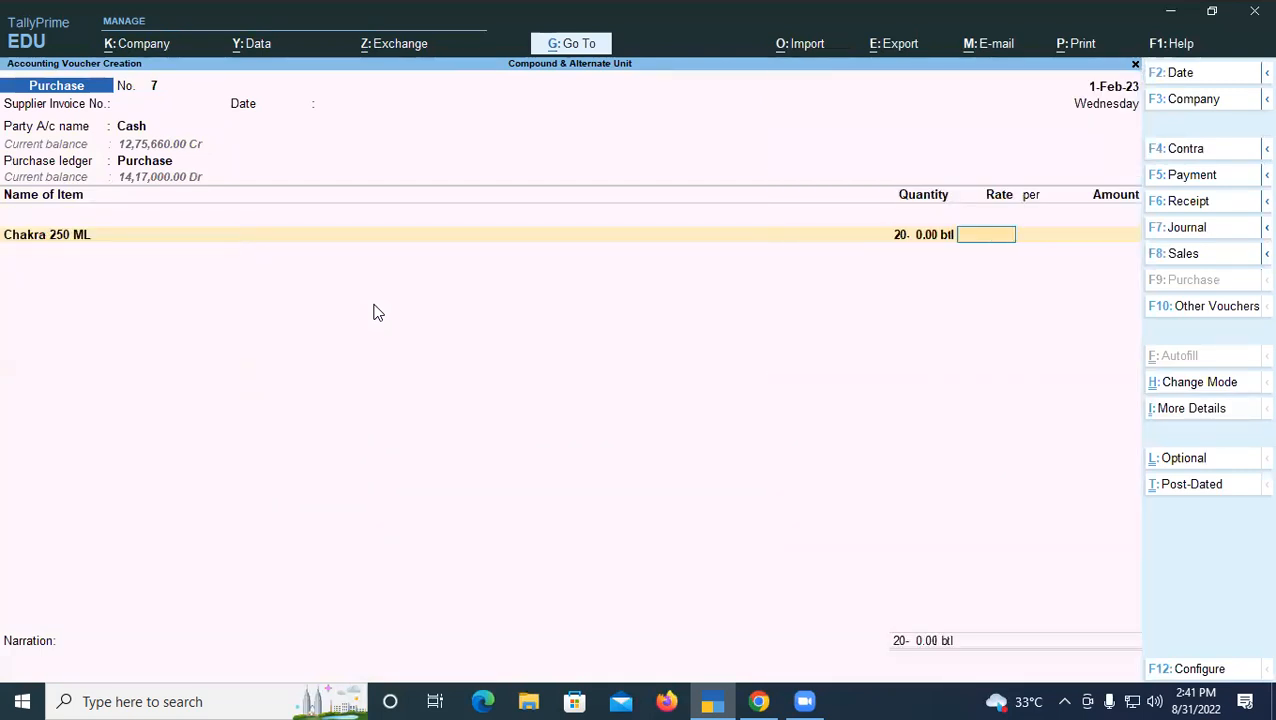
text(25)
key(Return)
key(Return)
key(Return)
Add CKAKRA 2 LTR to the purchase voucher with a quantity of 50 btl at a rate of 150 per btl.
key(Down)
key(Down)
key(Down)
key(Return)
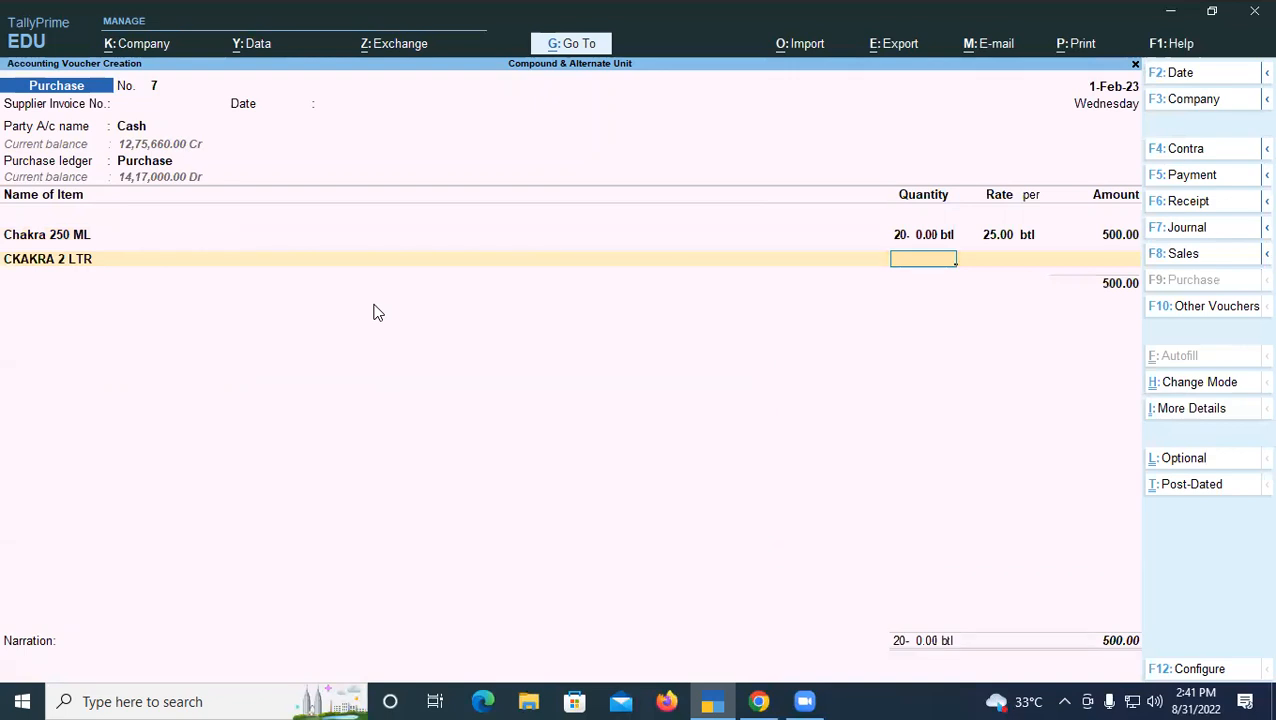
text(50)
key(Return)
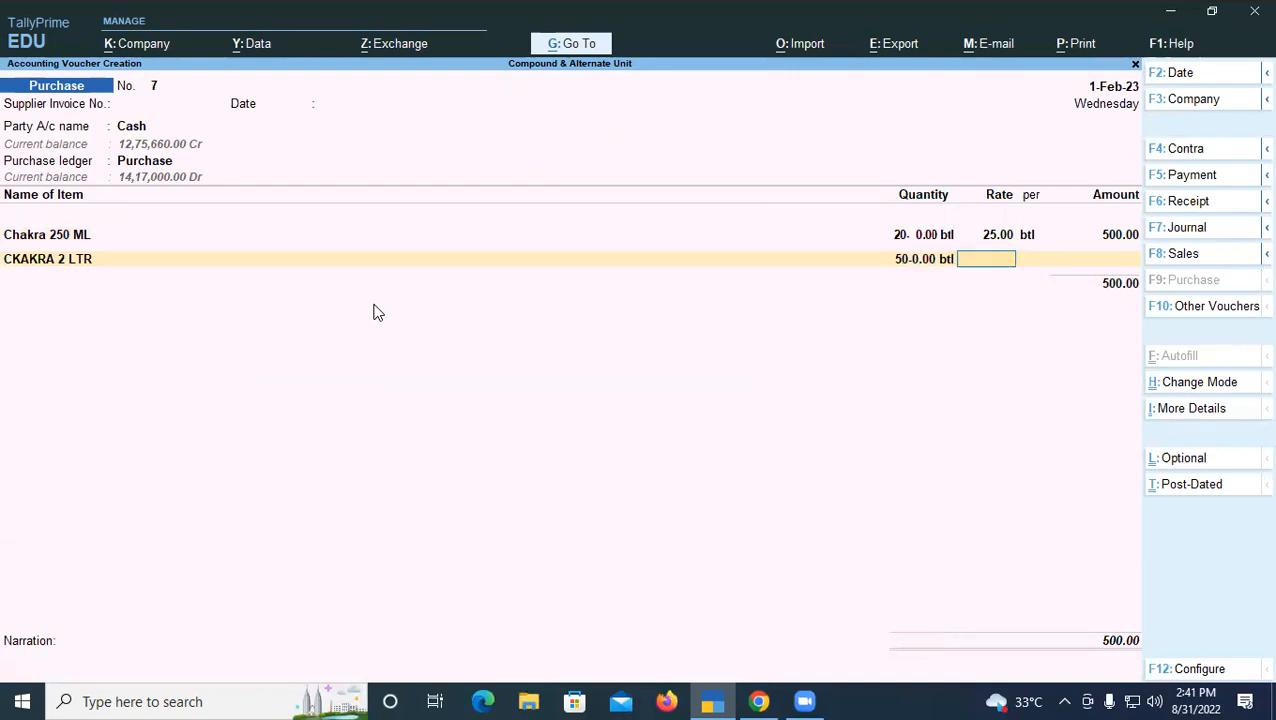
text(150)
key(Return)
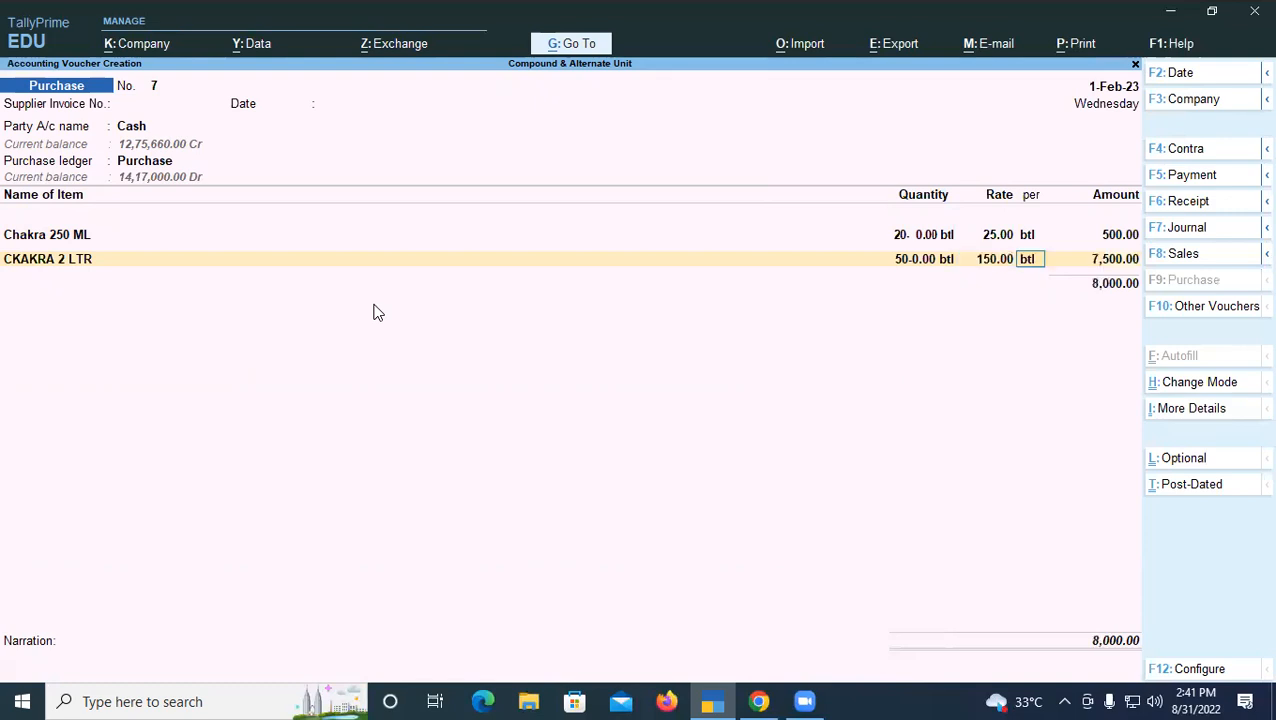
key(Return)
Add TATA SALT 2 to the purchase voucher with a quantity of 50 pkt at a rate of 20 per pkt.
key(Down)
key(Down)
key(Down)
key(Down)
key(Down)
key(Down)
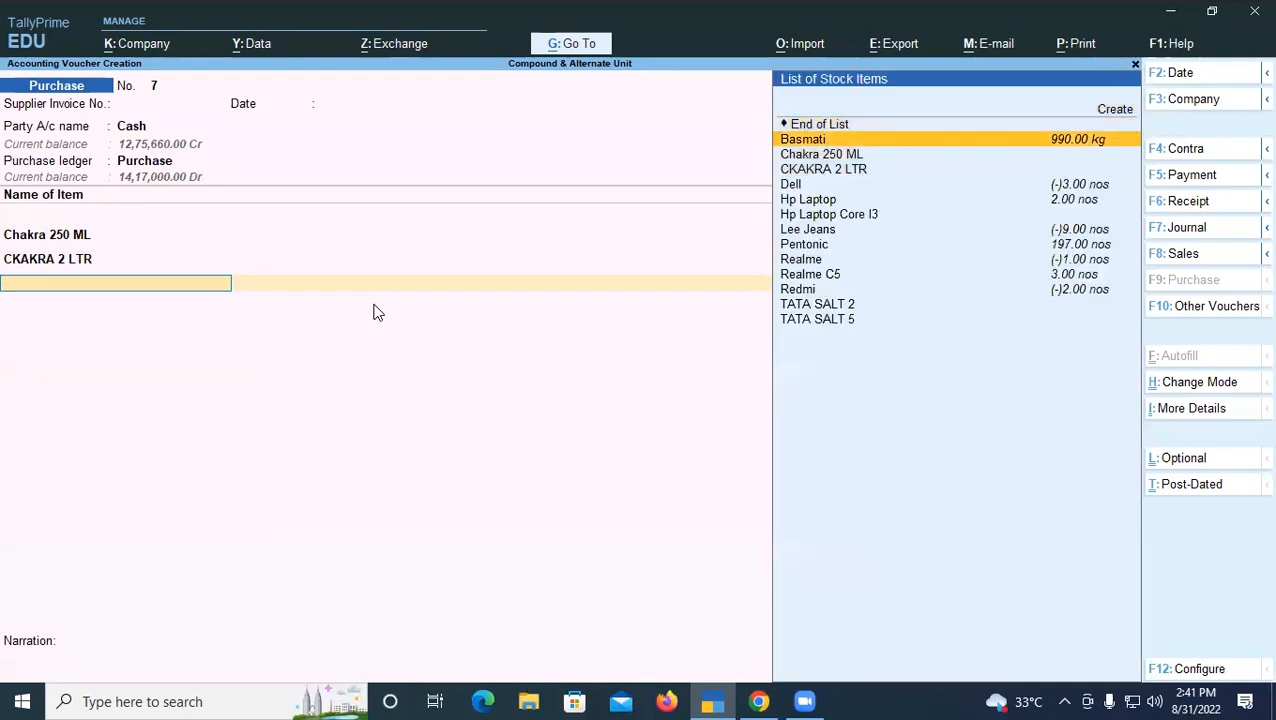
key(Down)
key(Down)
key(Down)
key(Down)
key(Down)
key(Down)
key(Down)
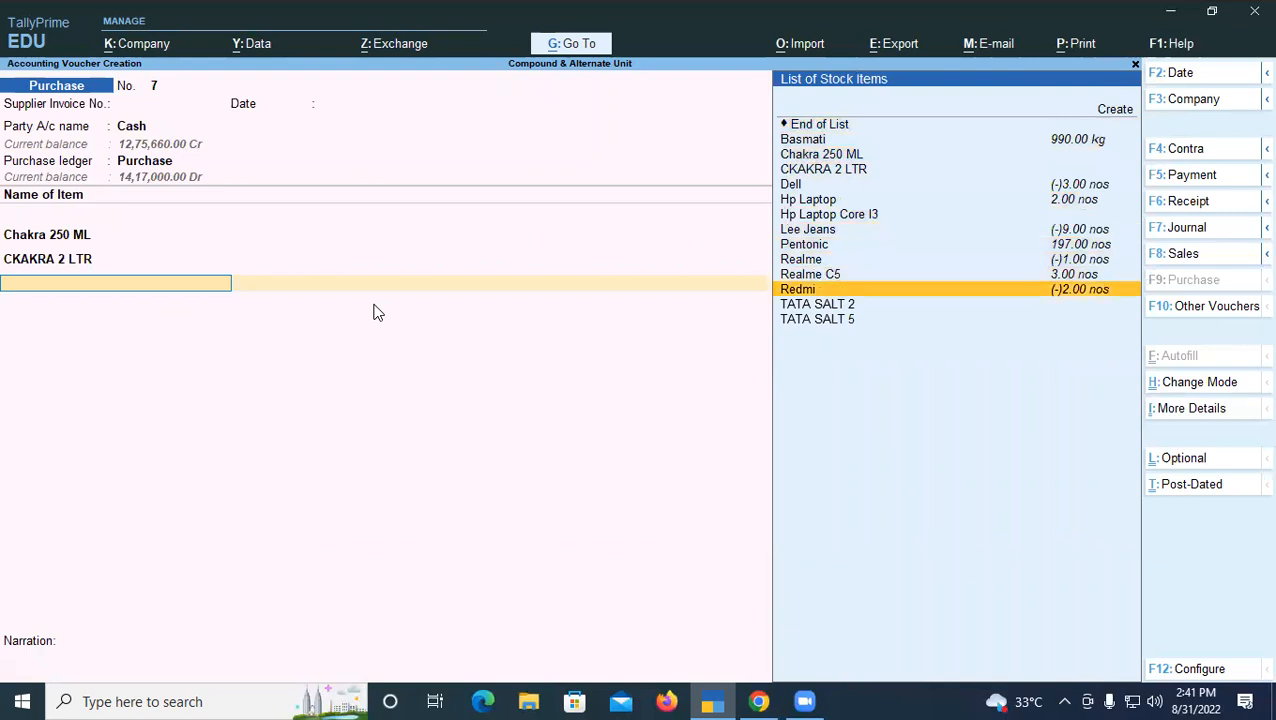
key(Return)
text(50)
key(Return)
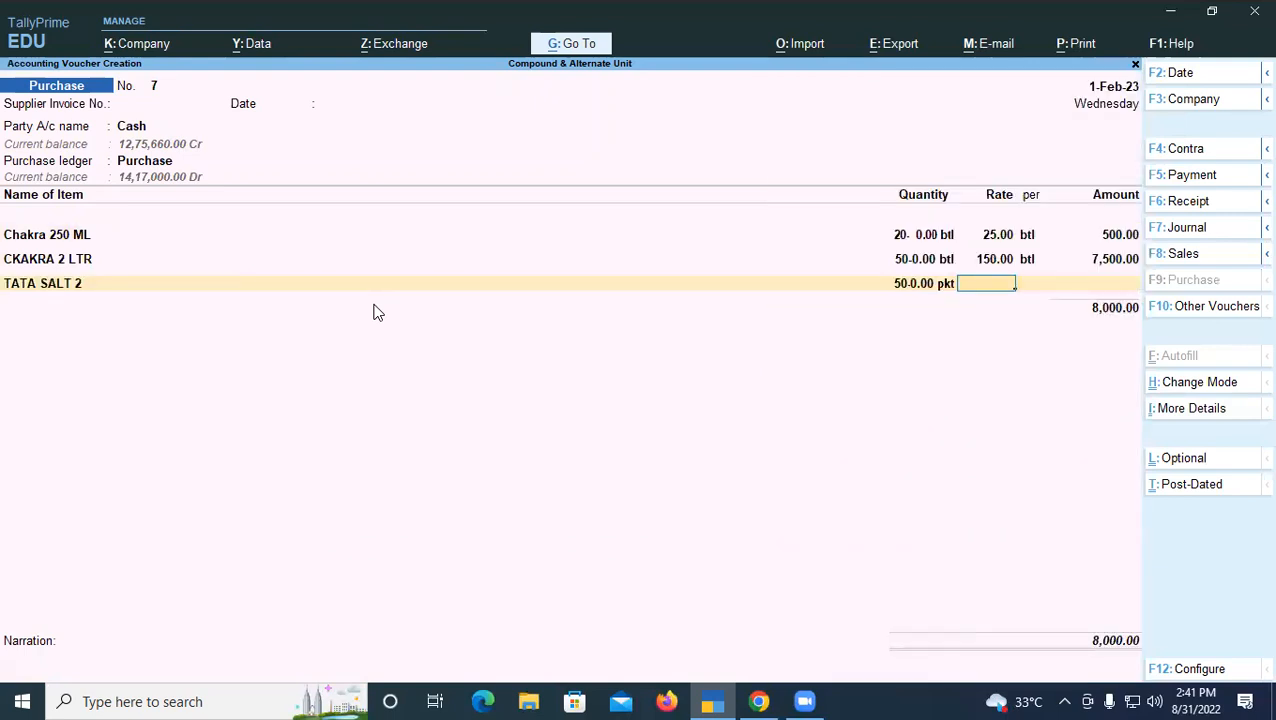
text(20)
key(Return)
key(Return)
key(Return)
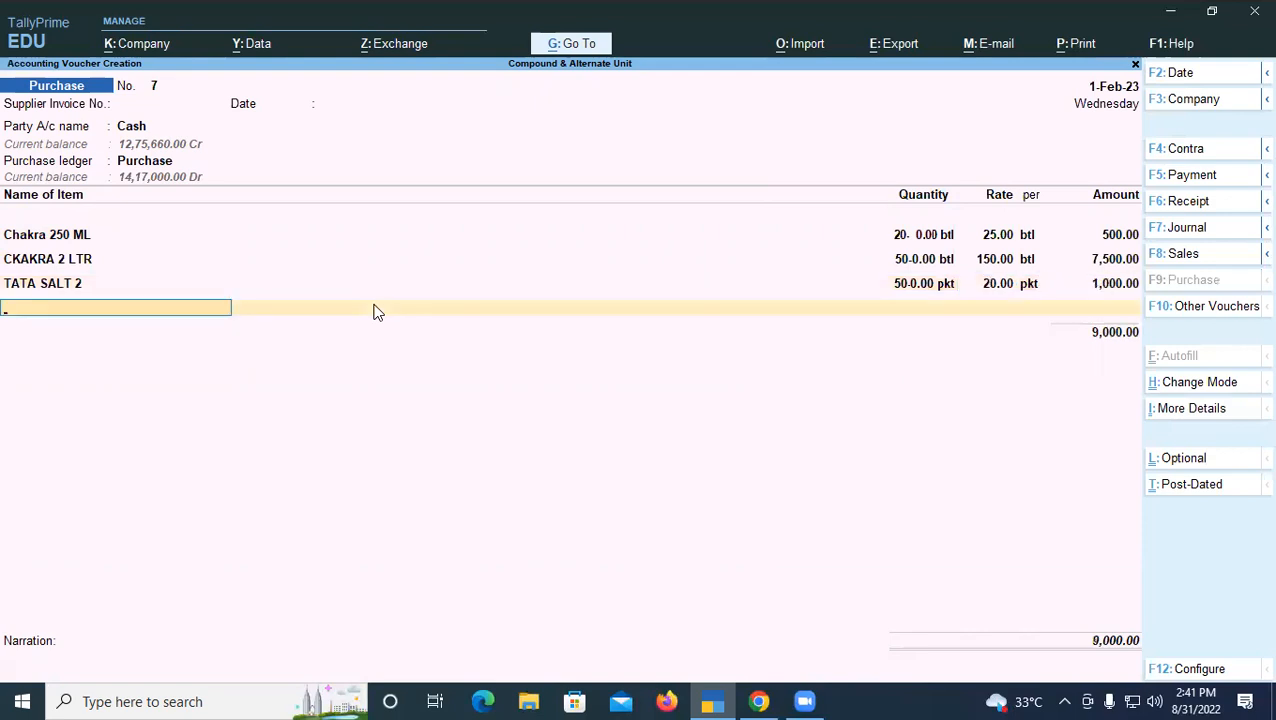
Add 30 pkt of TATA SALT 5 at a rate of 40 per pkt, save the purchase voucher and leave voucher entry.
key(Down)
key(Down)
key(Down)
key(Down)
key(Down)
key(Down)
key(Down)
key(Down)
key(Down)
key(Down)
key(Down)
key(Down)
key(Down)
key(Down)
key(Down)
key(Return)
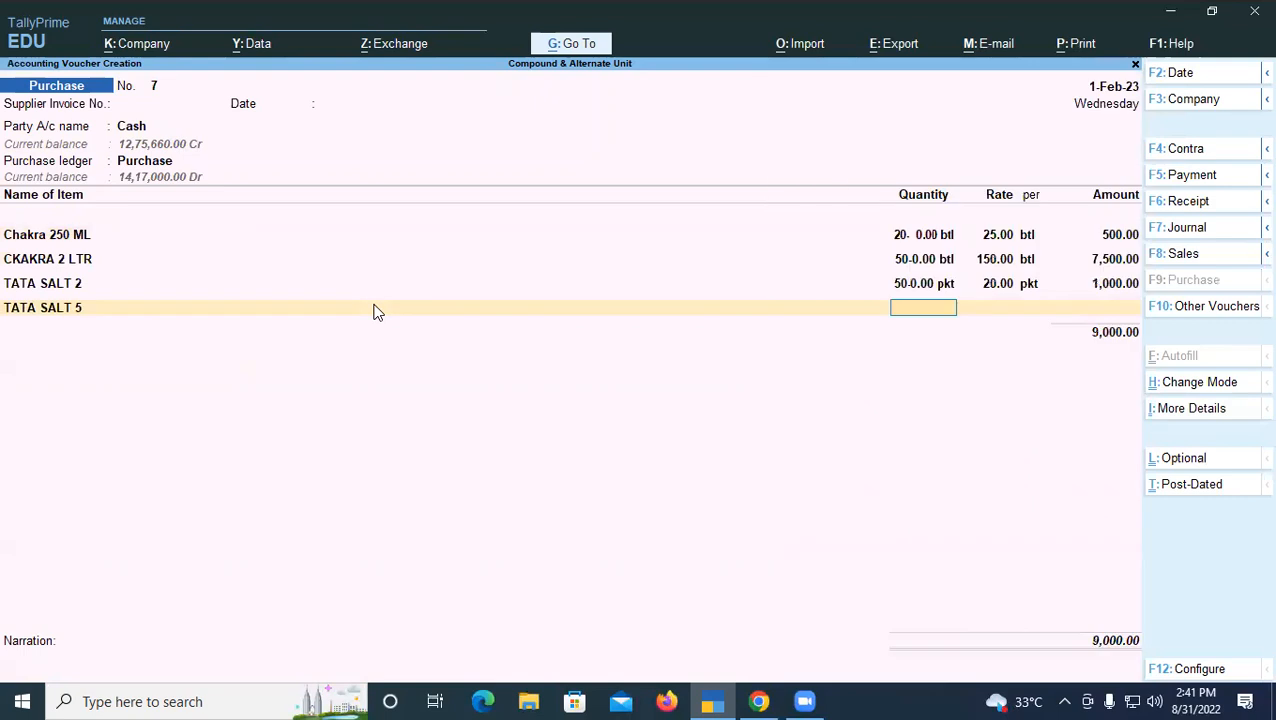
text(30)
key(Return)
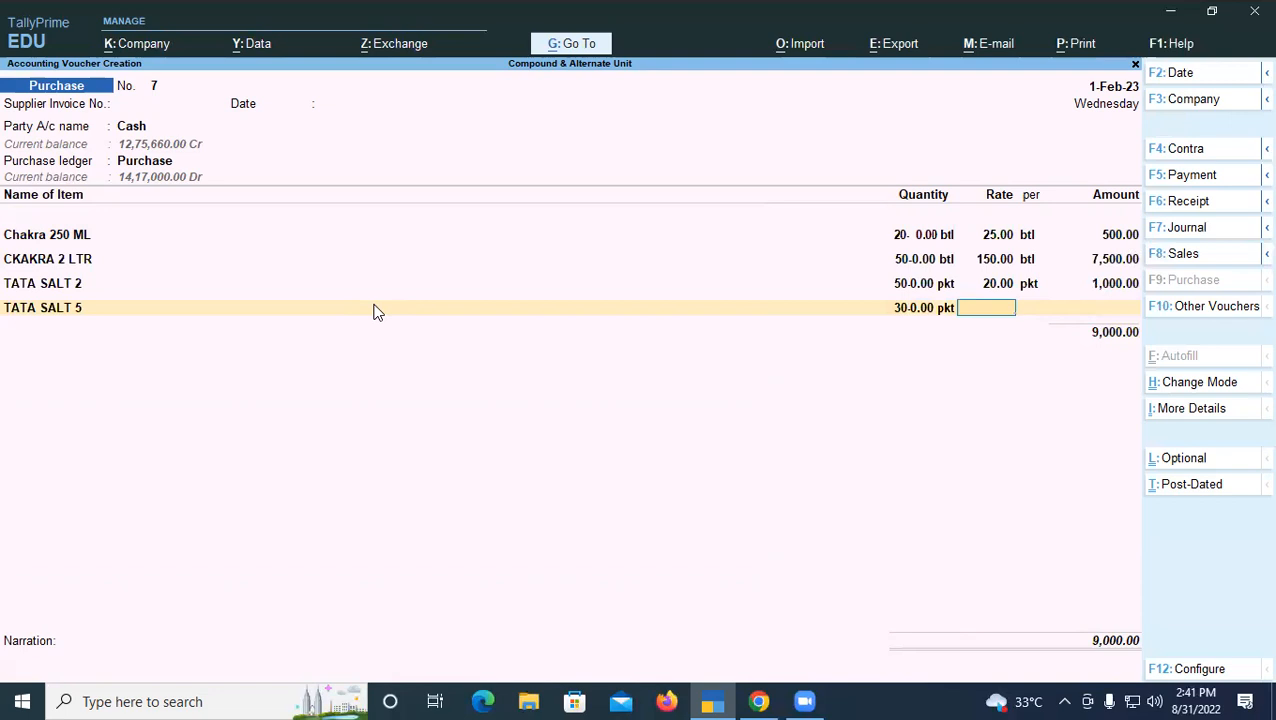
text(40)
key(Return)
key(Return)
key(Return)
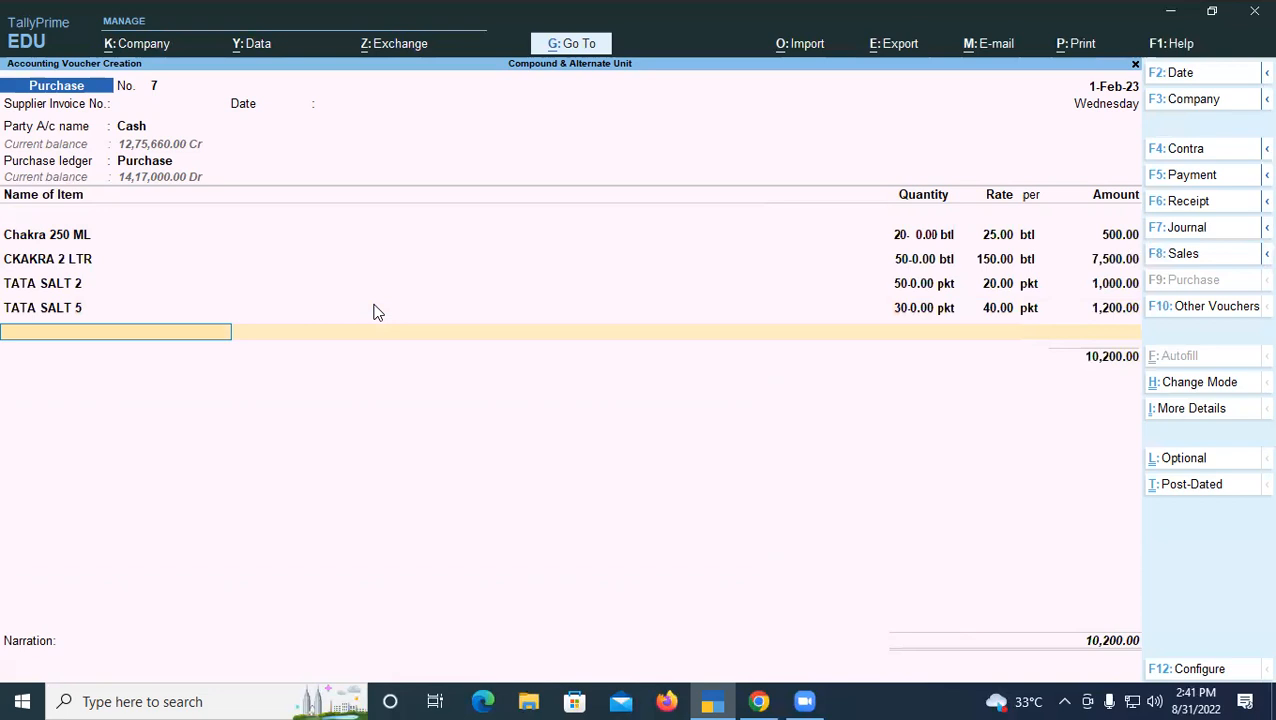
key(ctrl+a)
key(Escape)
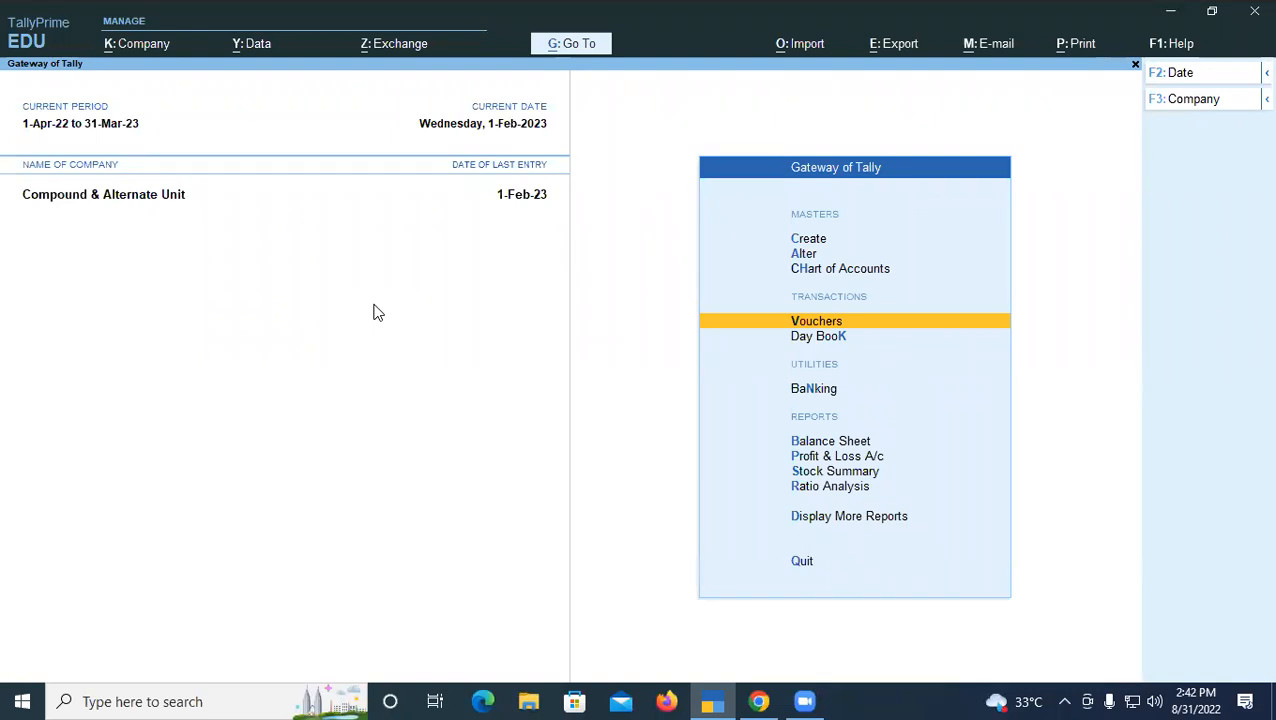
Open the Stock Summary in detailed view and examine the SALT group's closing quantity, rate and value.
key(Down)
key(Down)
key(Down)
key(Down)
key(Down)
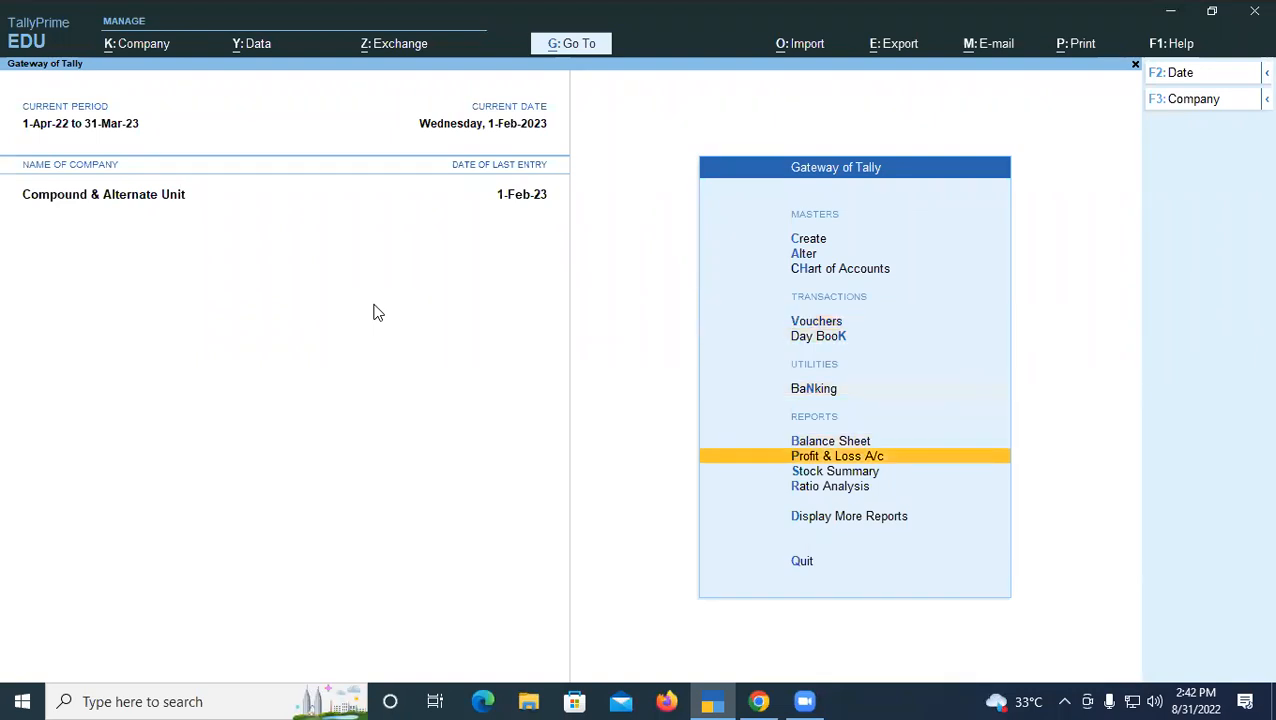
key(Return)
key(alt+F5)
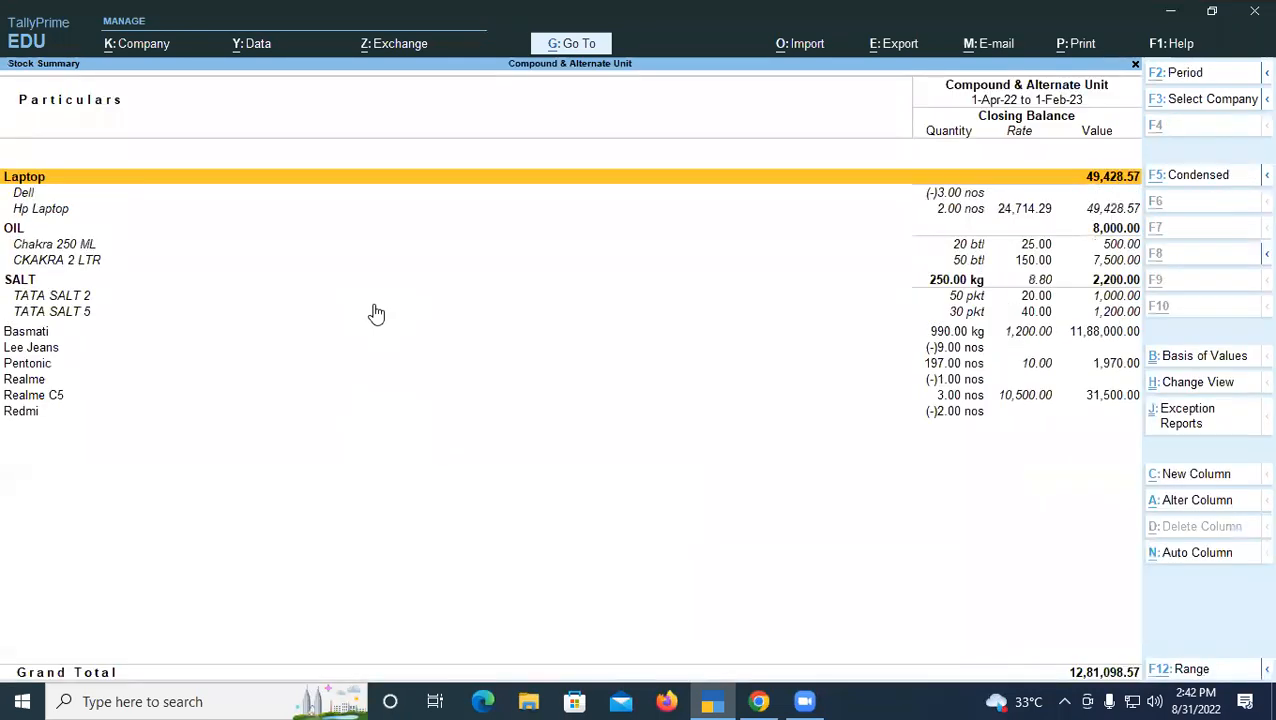
click(18, 282)
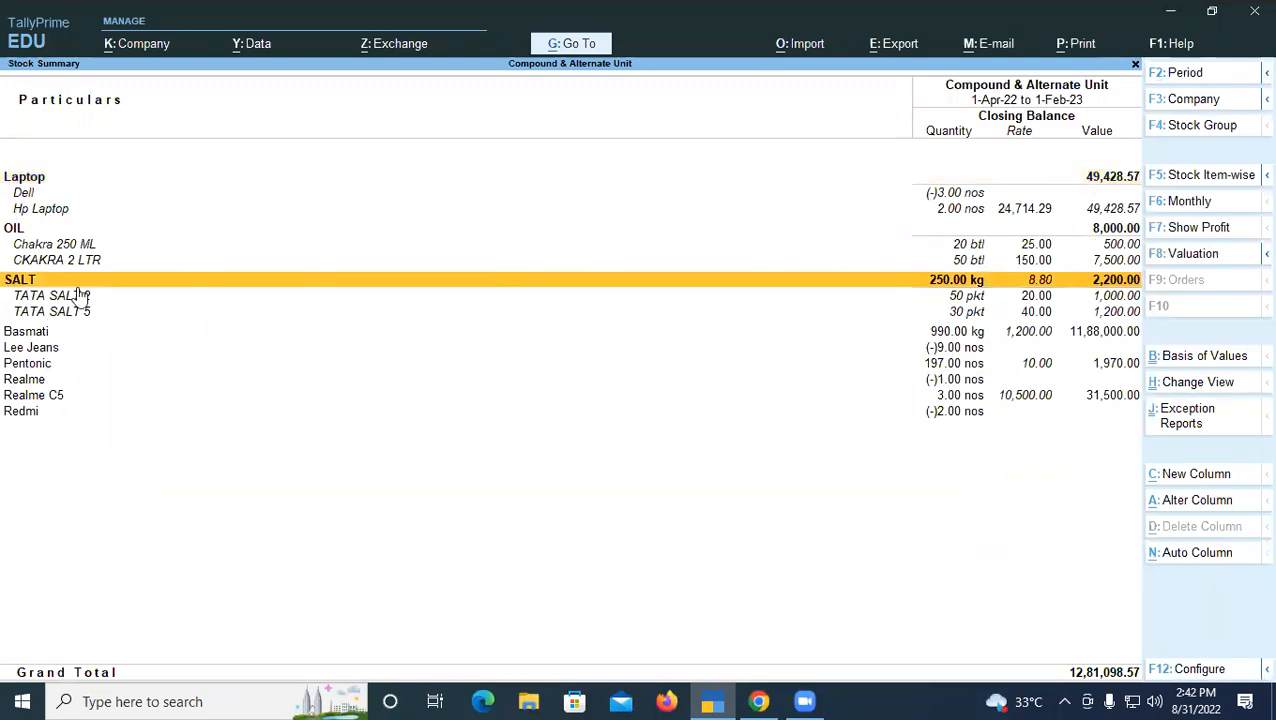
Examine the closing stock of TATA SALT 2, TATA SALT 5, Chakra 250 ML and CKAKRA 2 LTR, and leave the Stock Summary.
click(950, 298)
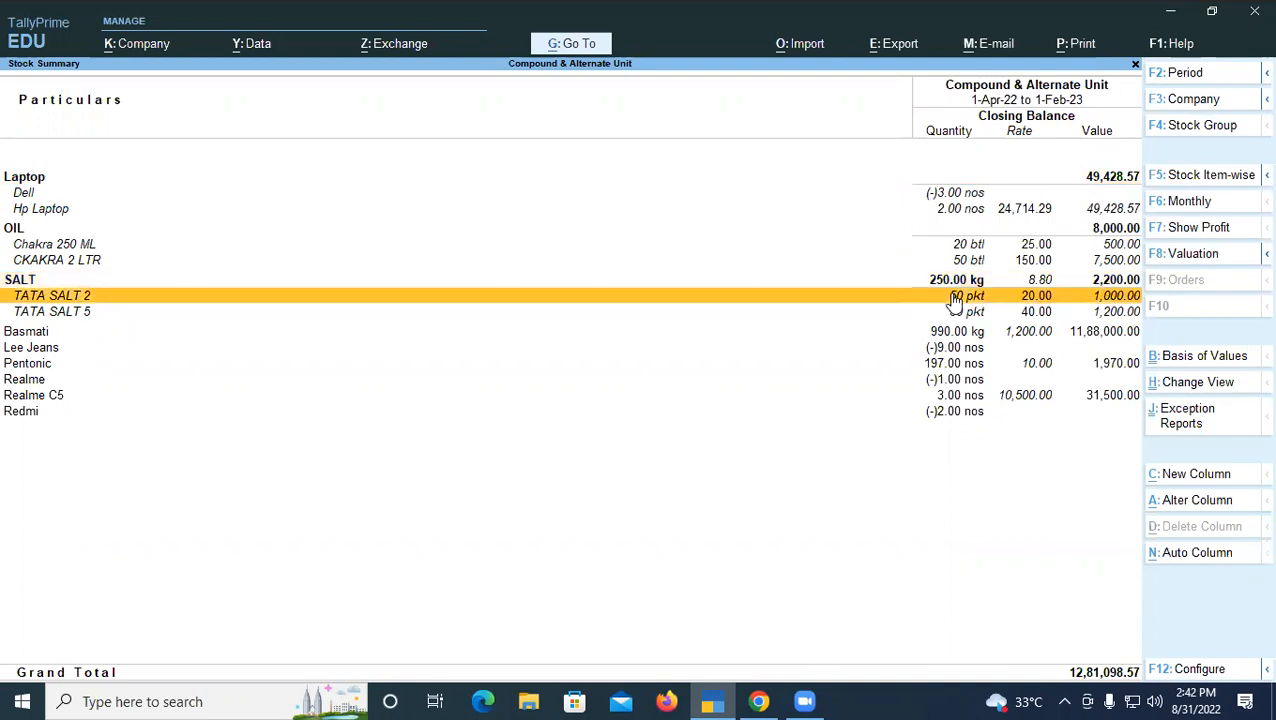
click(998, 314)
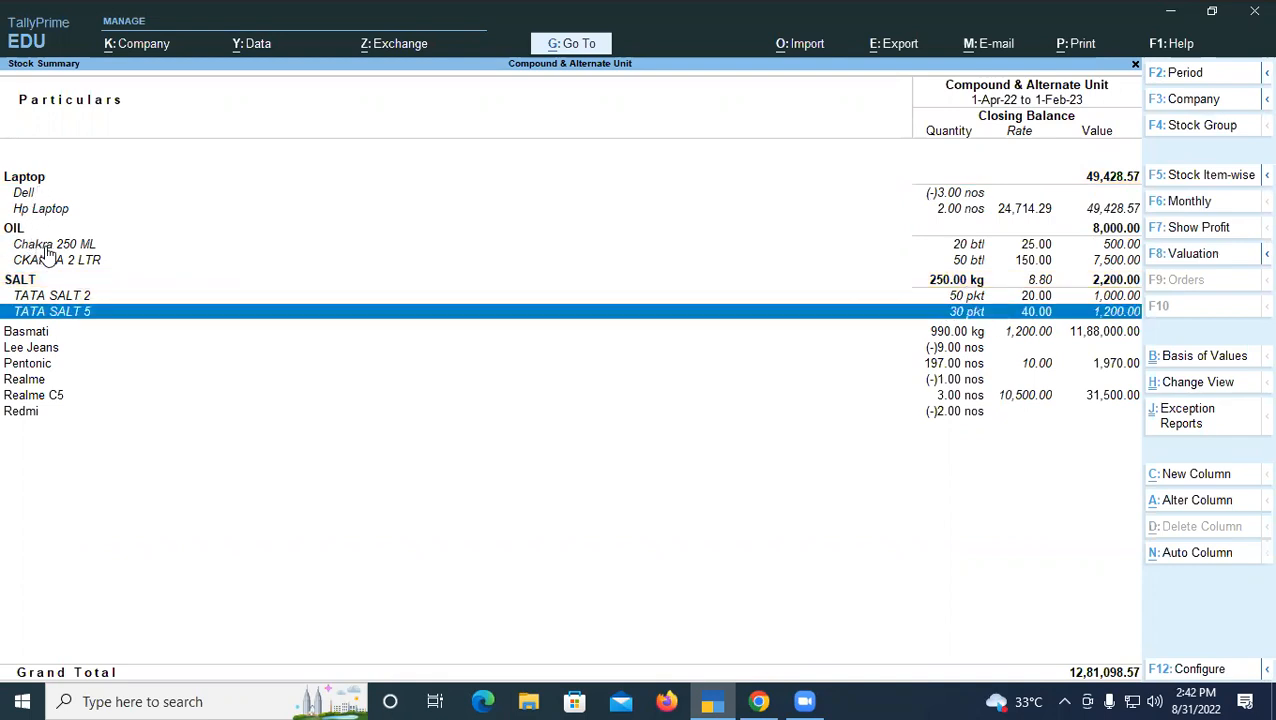
click(120, 245)
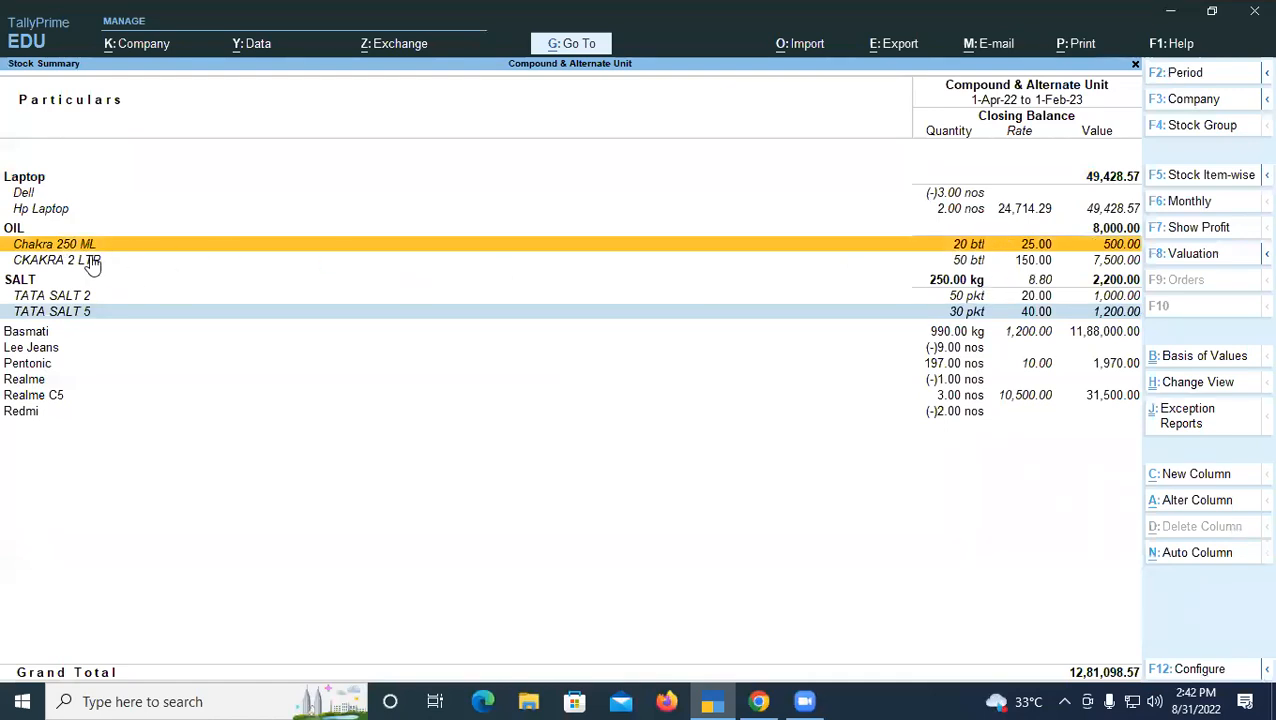
click(113, 261)
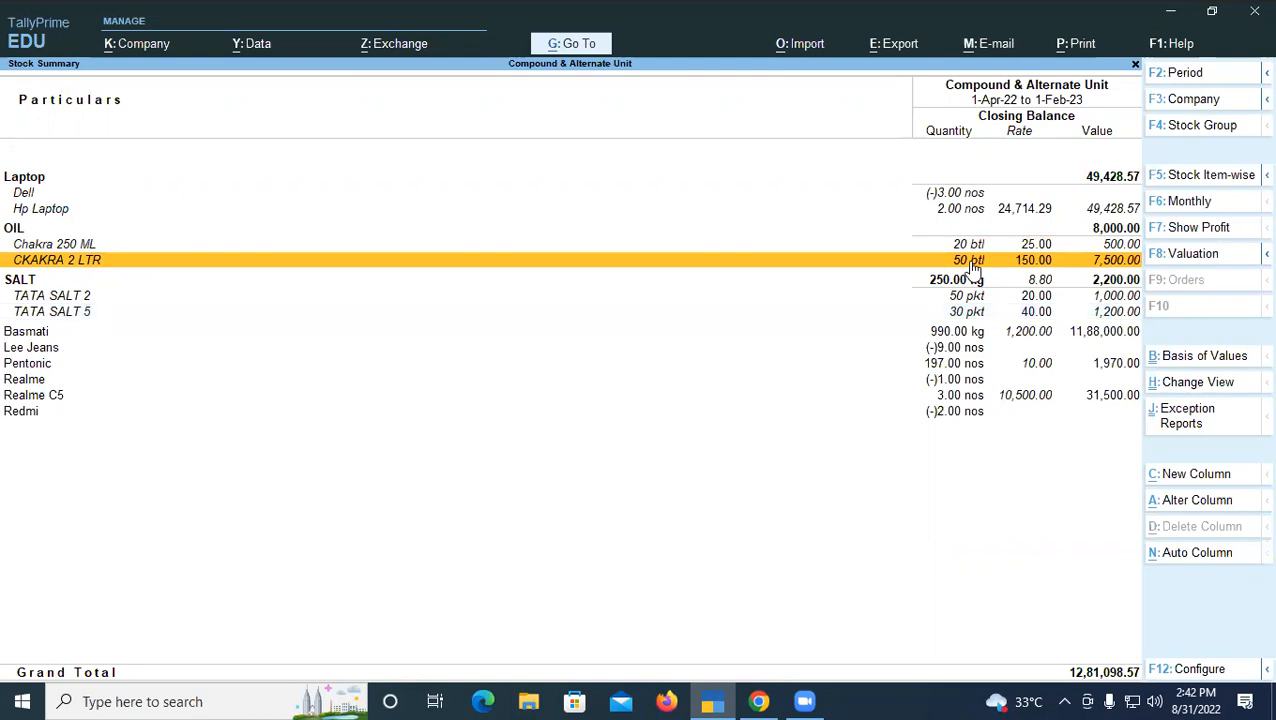
key(Escape)
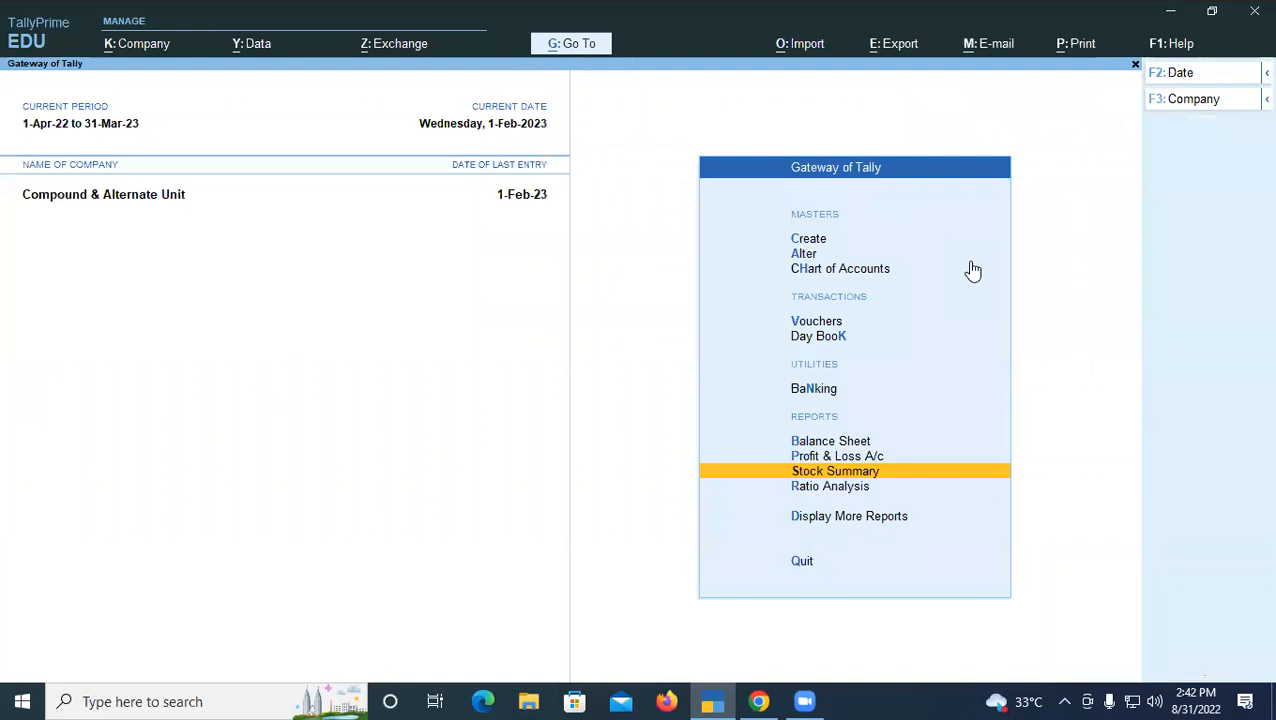
click(577, 699)
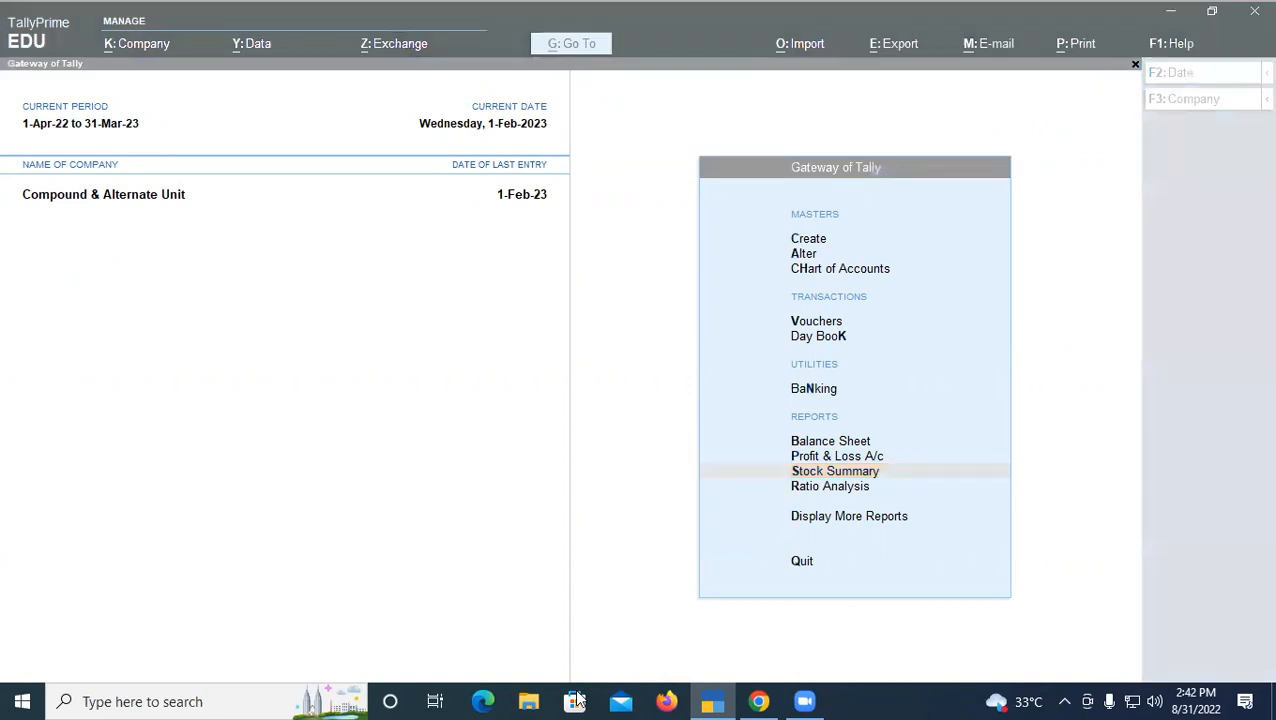